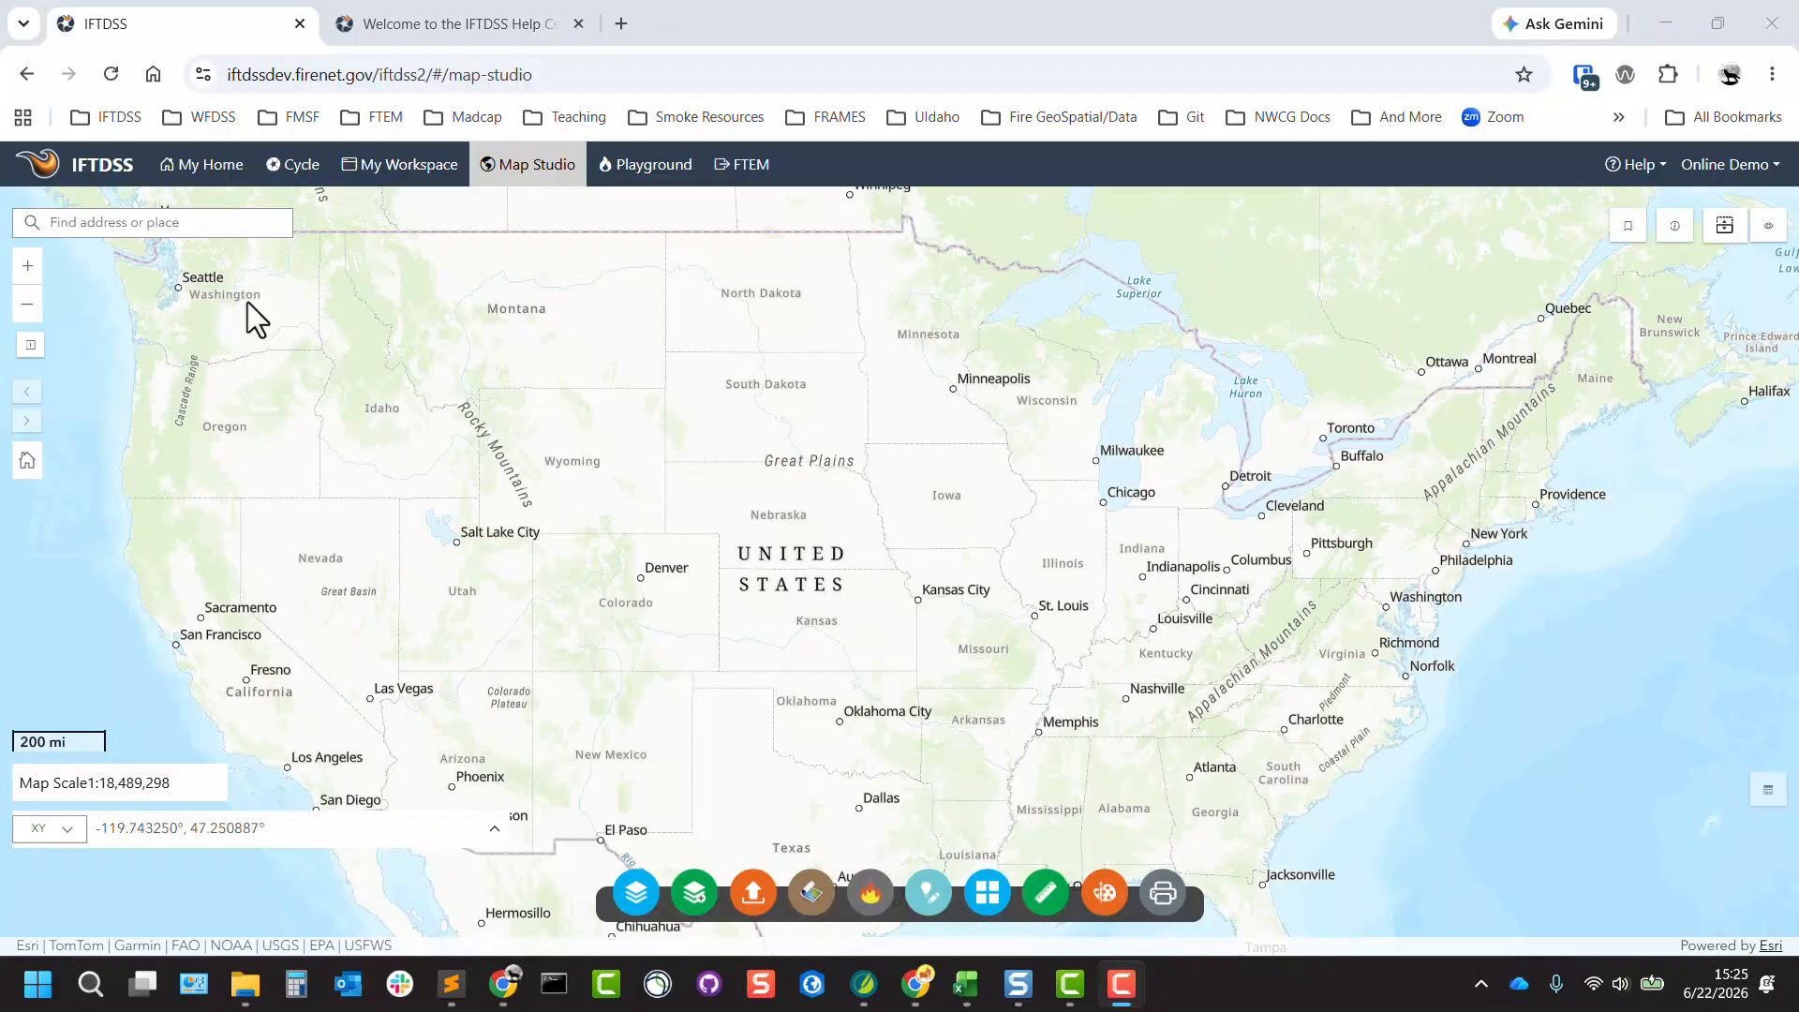
Search the map for "payette national forest" and dismiss the search result popup.
click(231, 229)
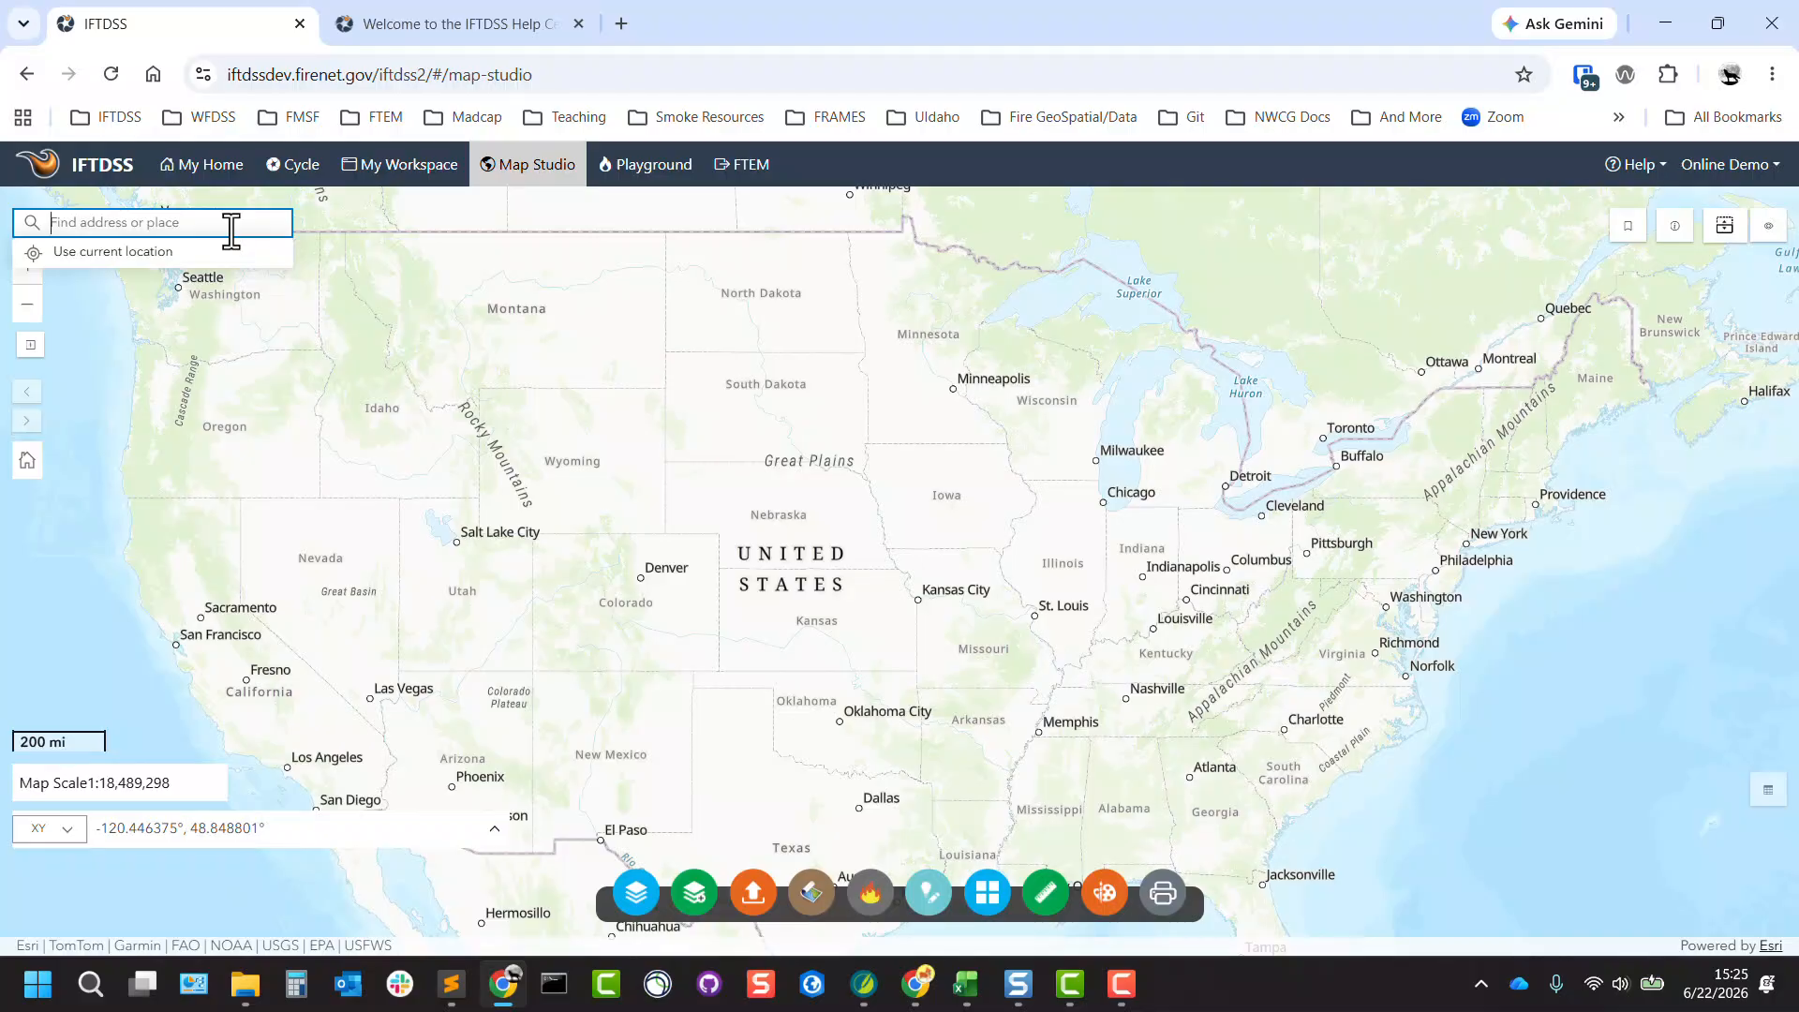
text(pay)
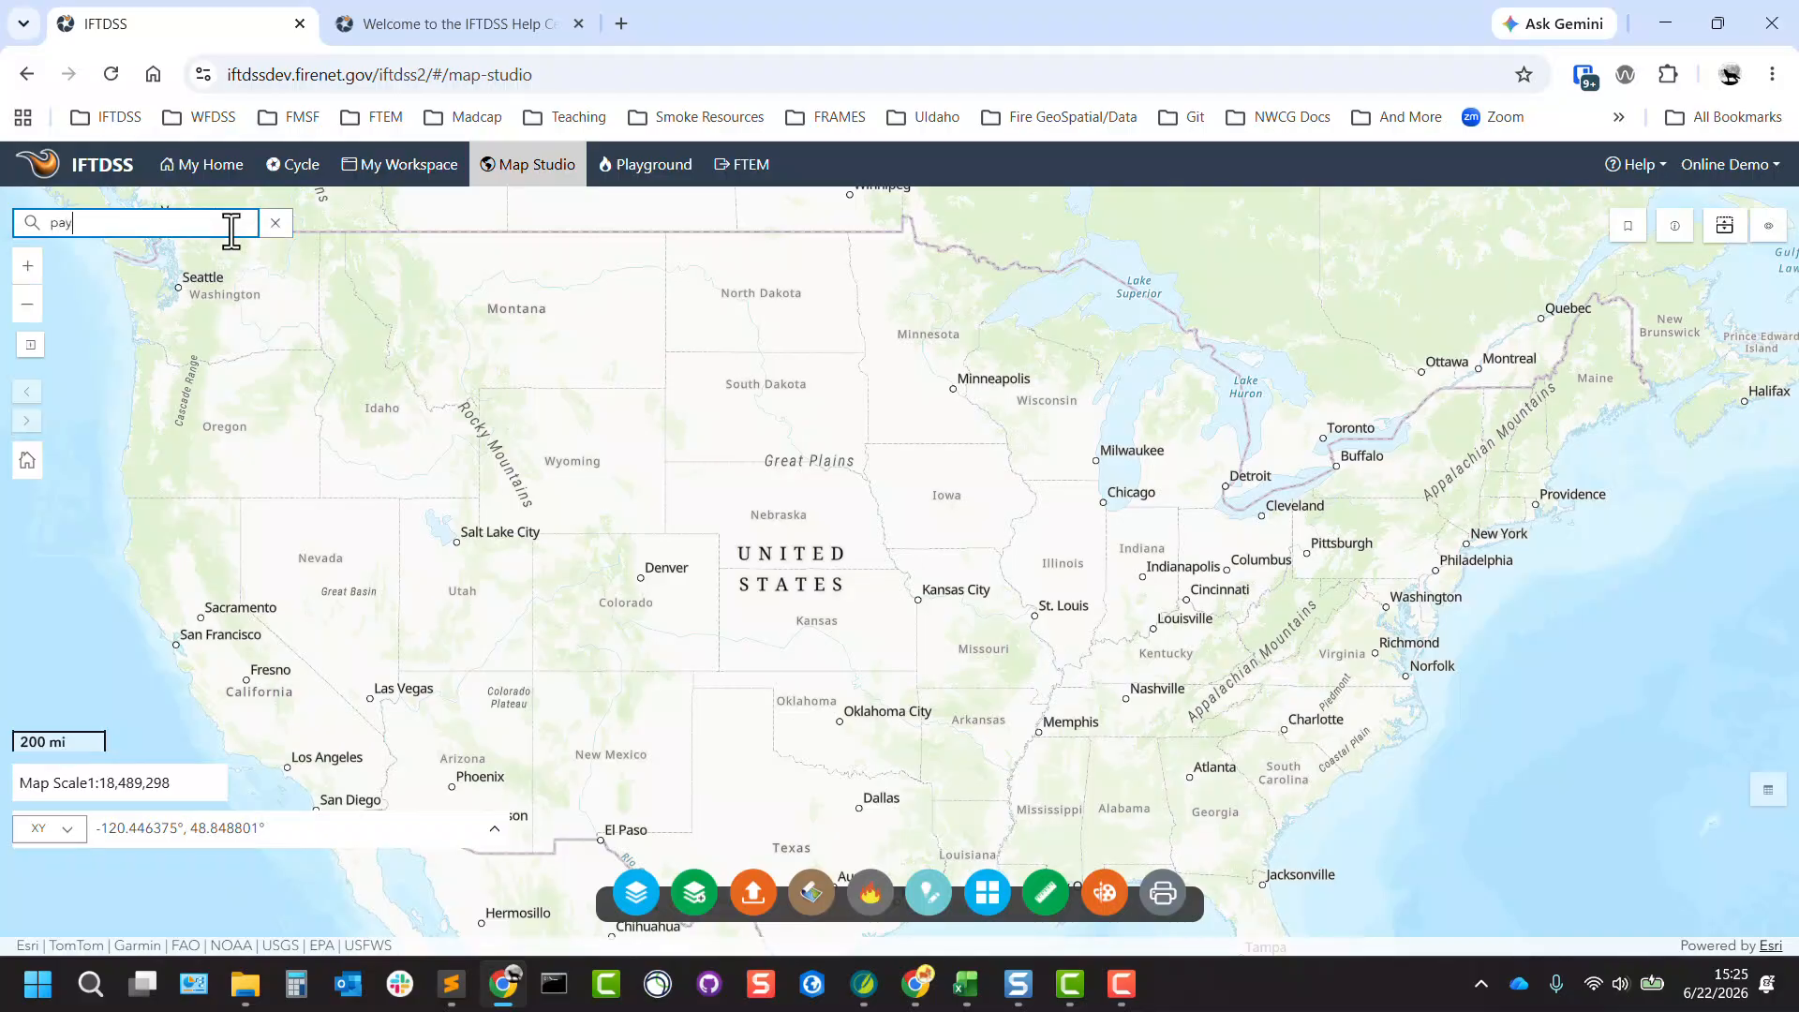
text(ette national forest)
key(Return)
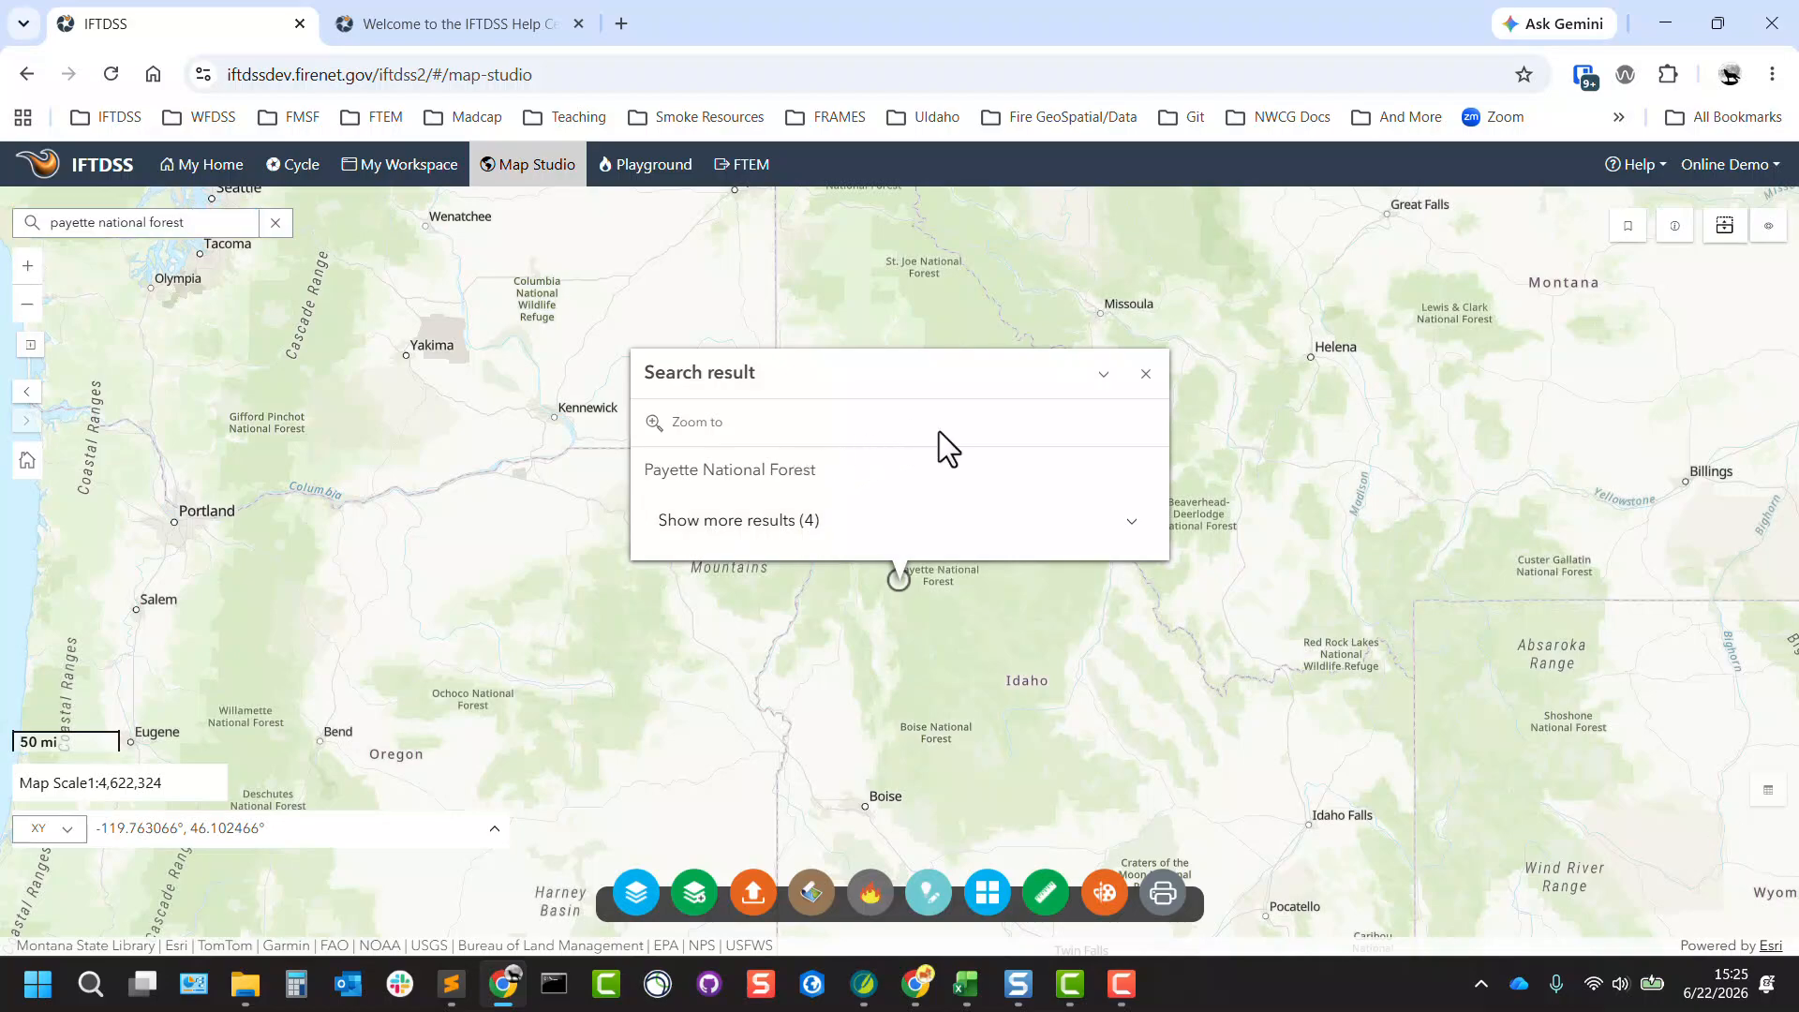
click(1145, 374)
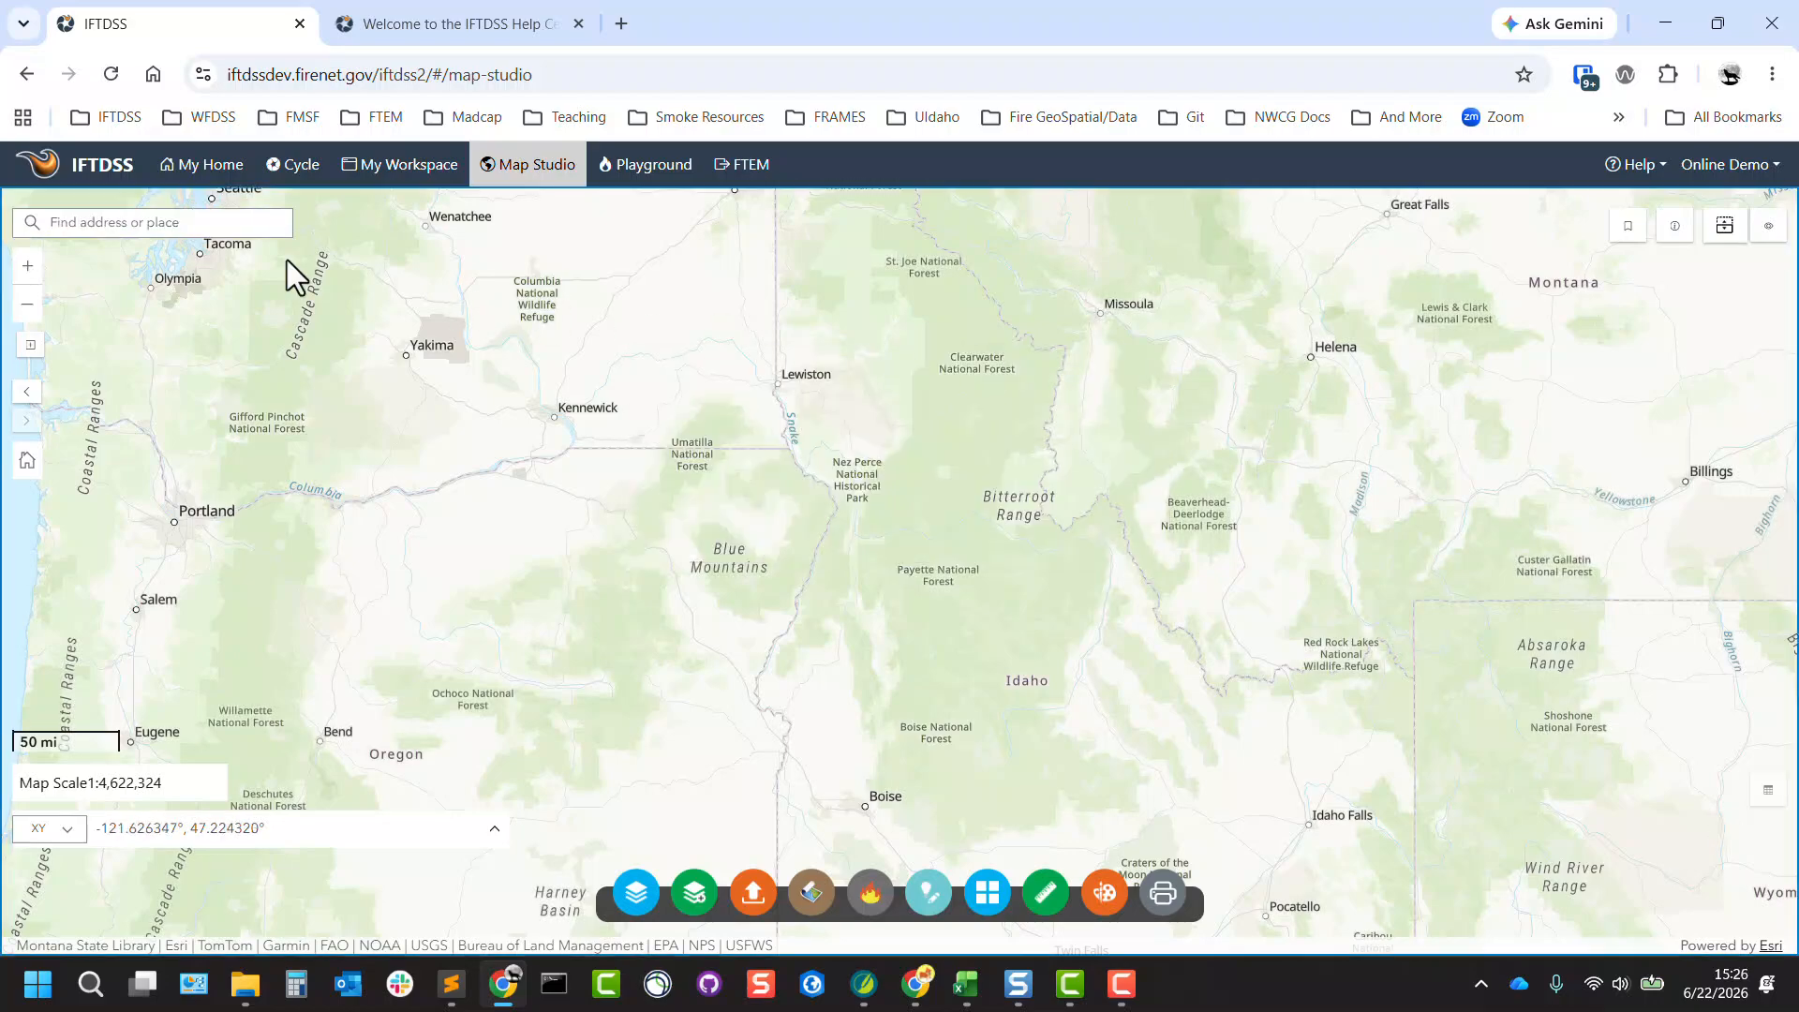
Zoom the map in and out around Payette National Forest, and step back and forward through the previous map extents.
click(27, 265)
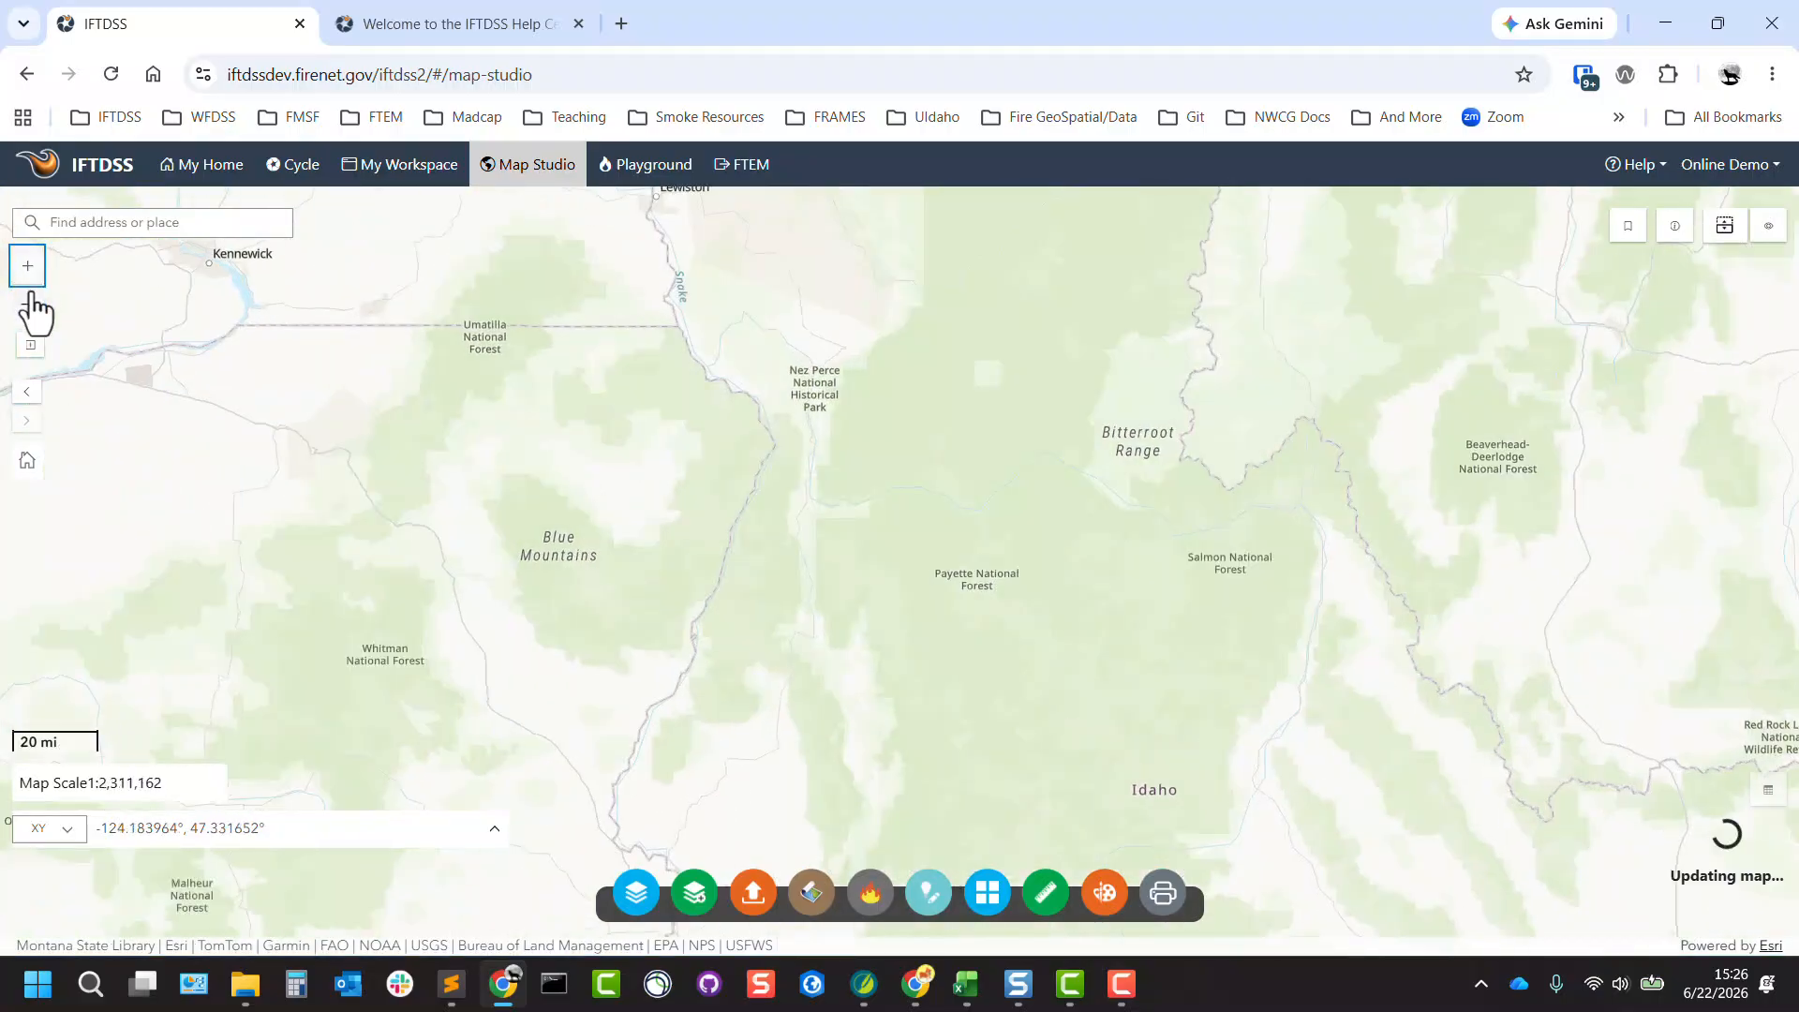
click(29, 301)
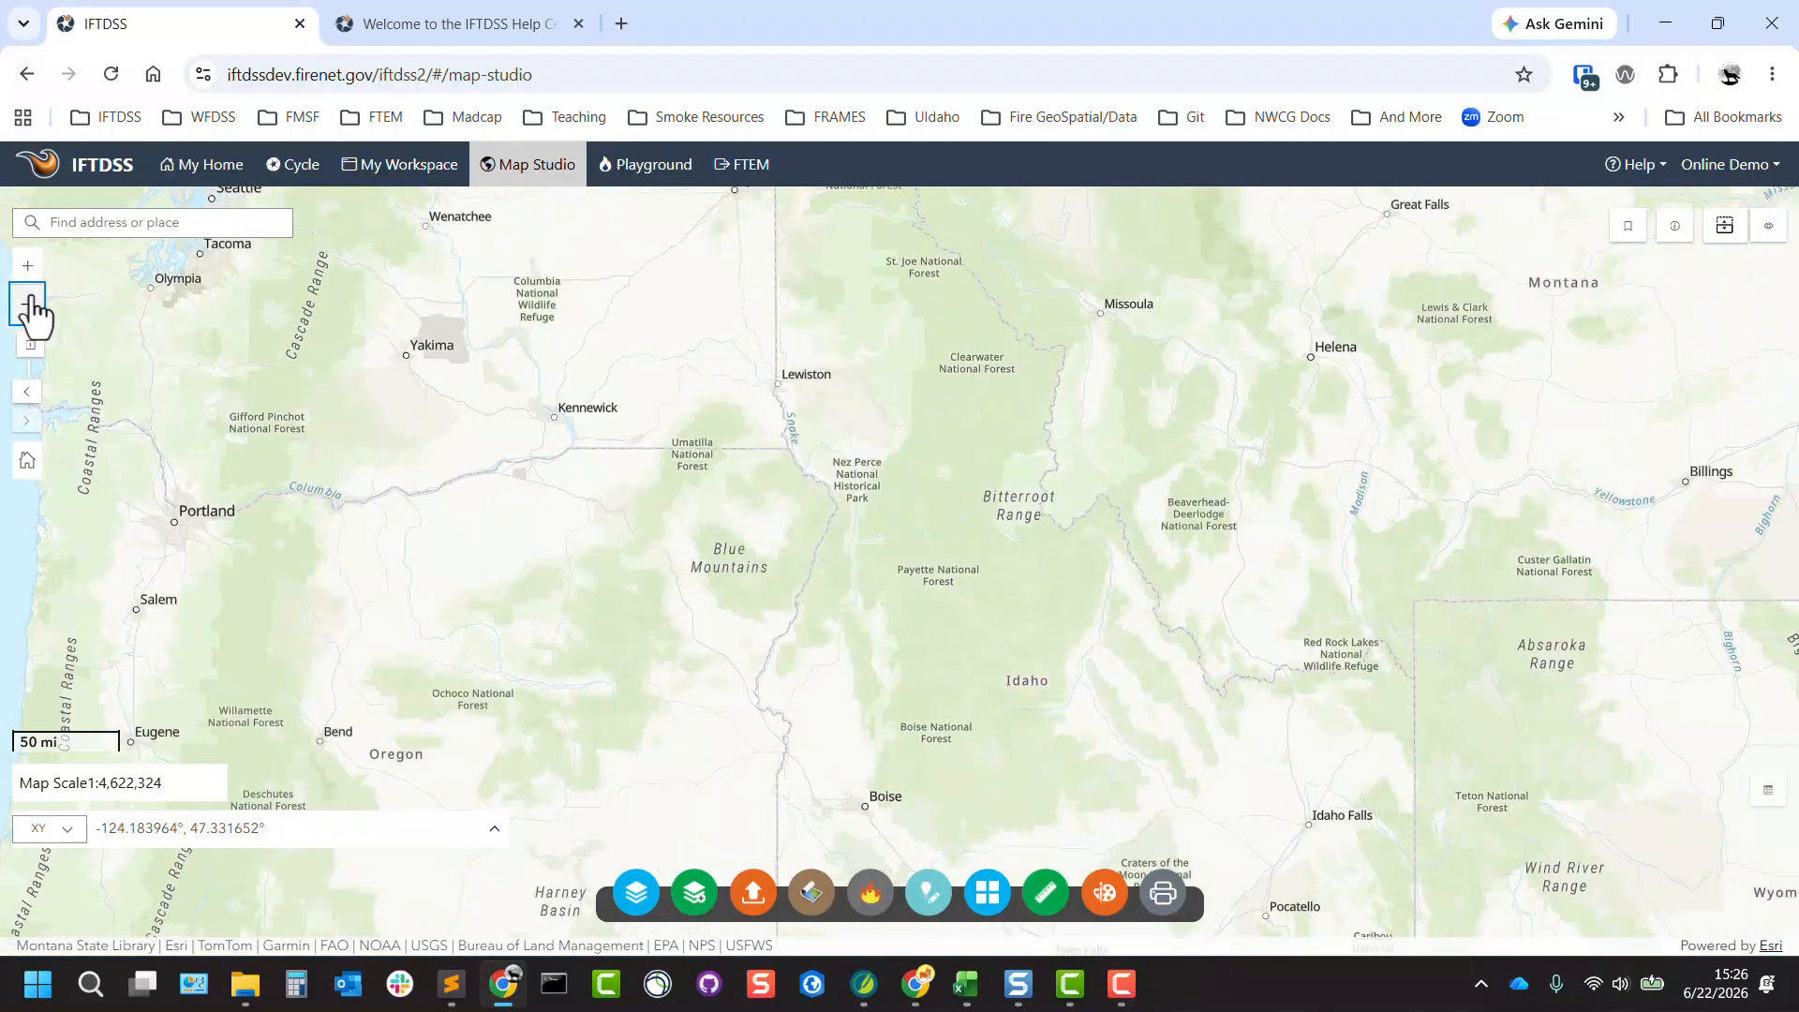
click(27, 267)
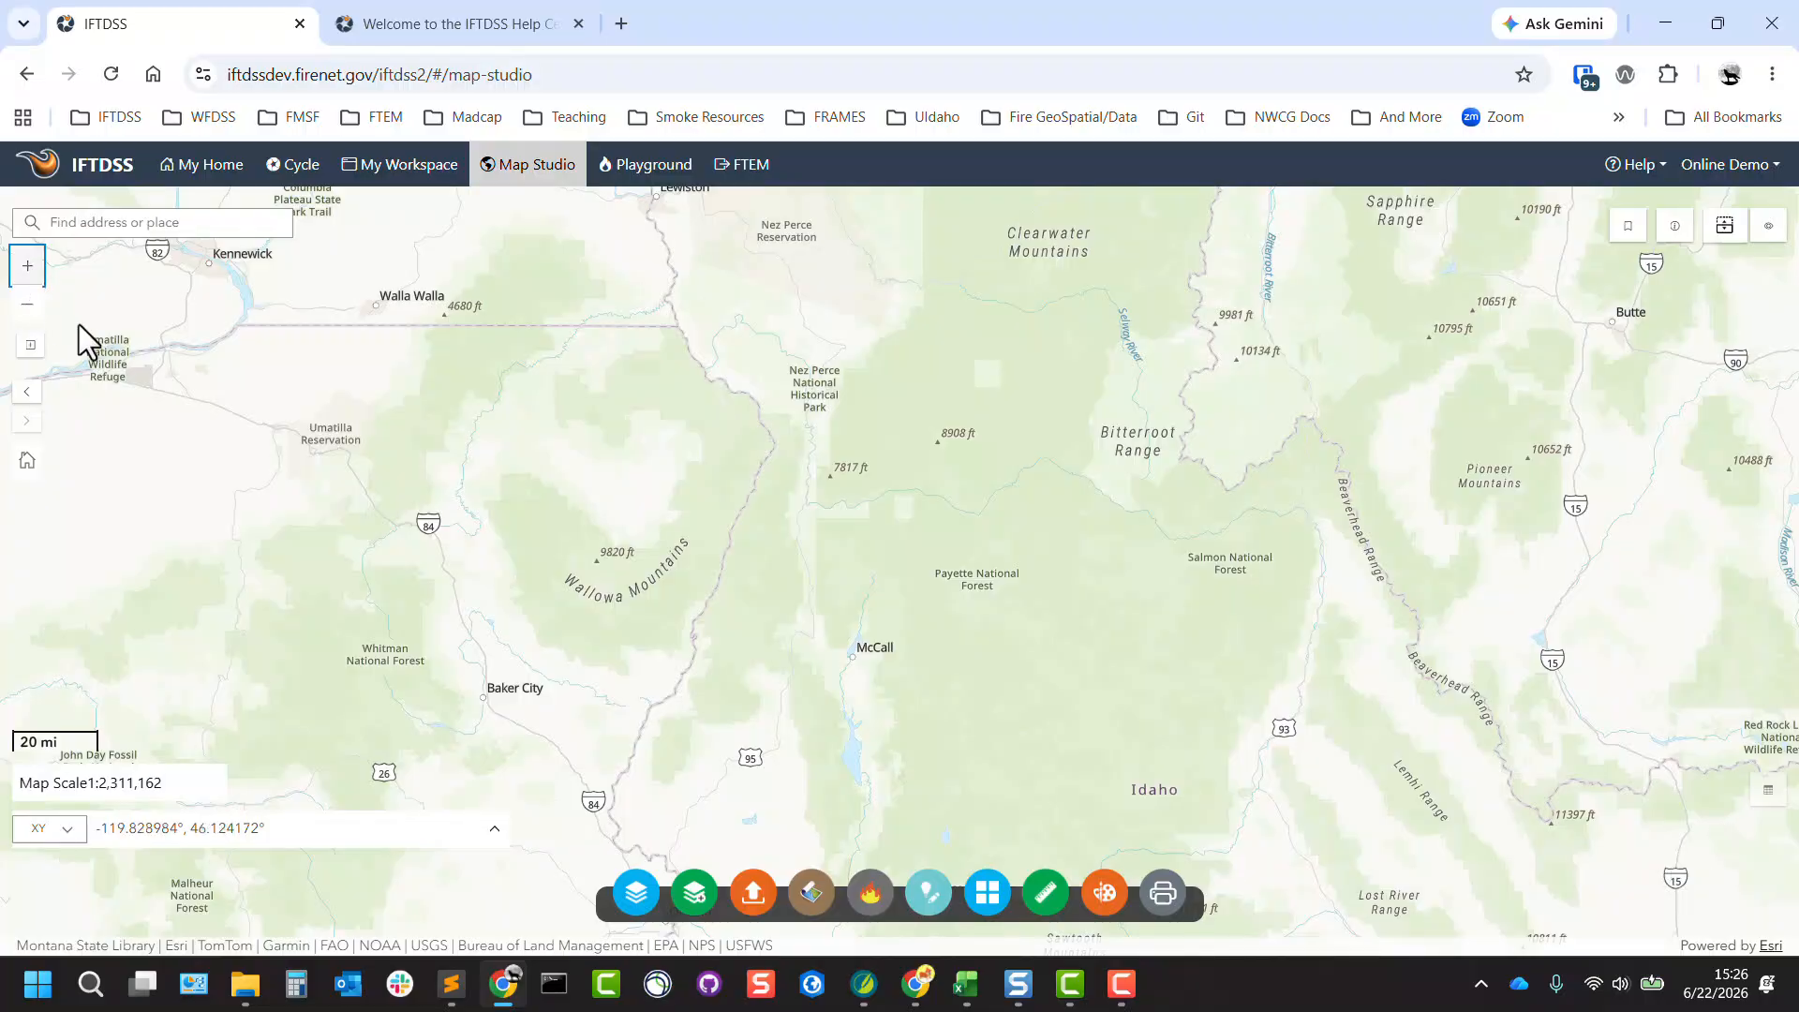
click(28, 391)
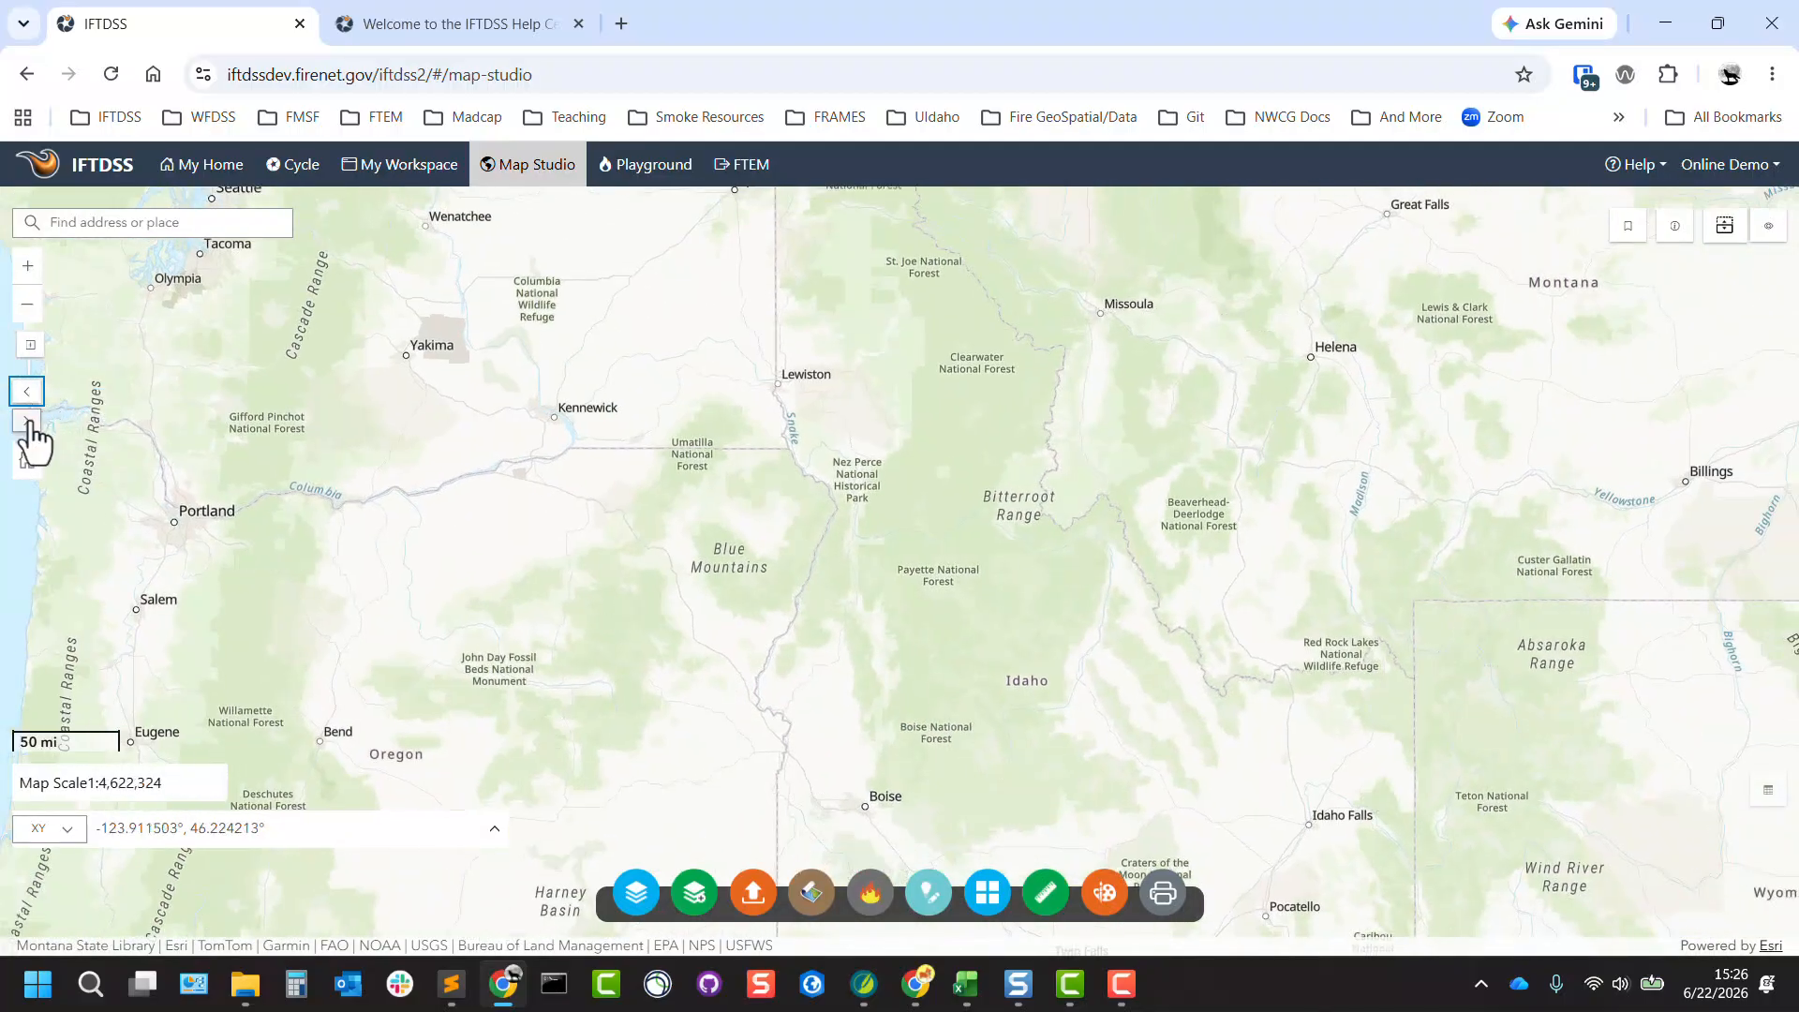
click(29, 420)
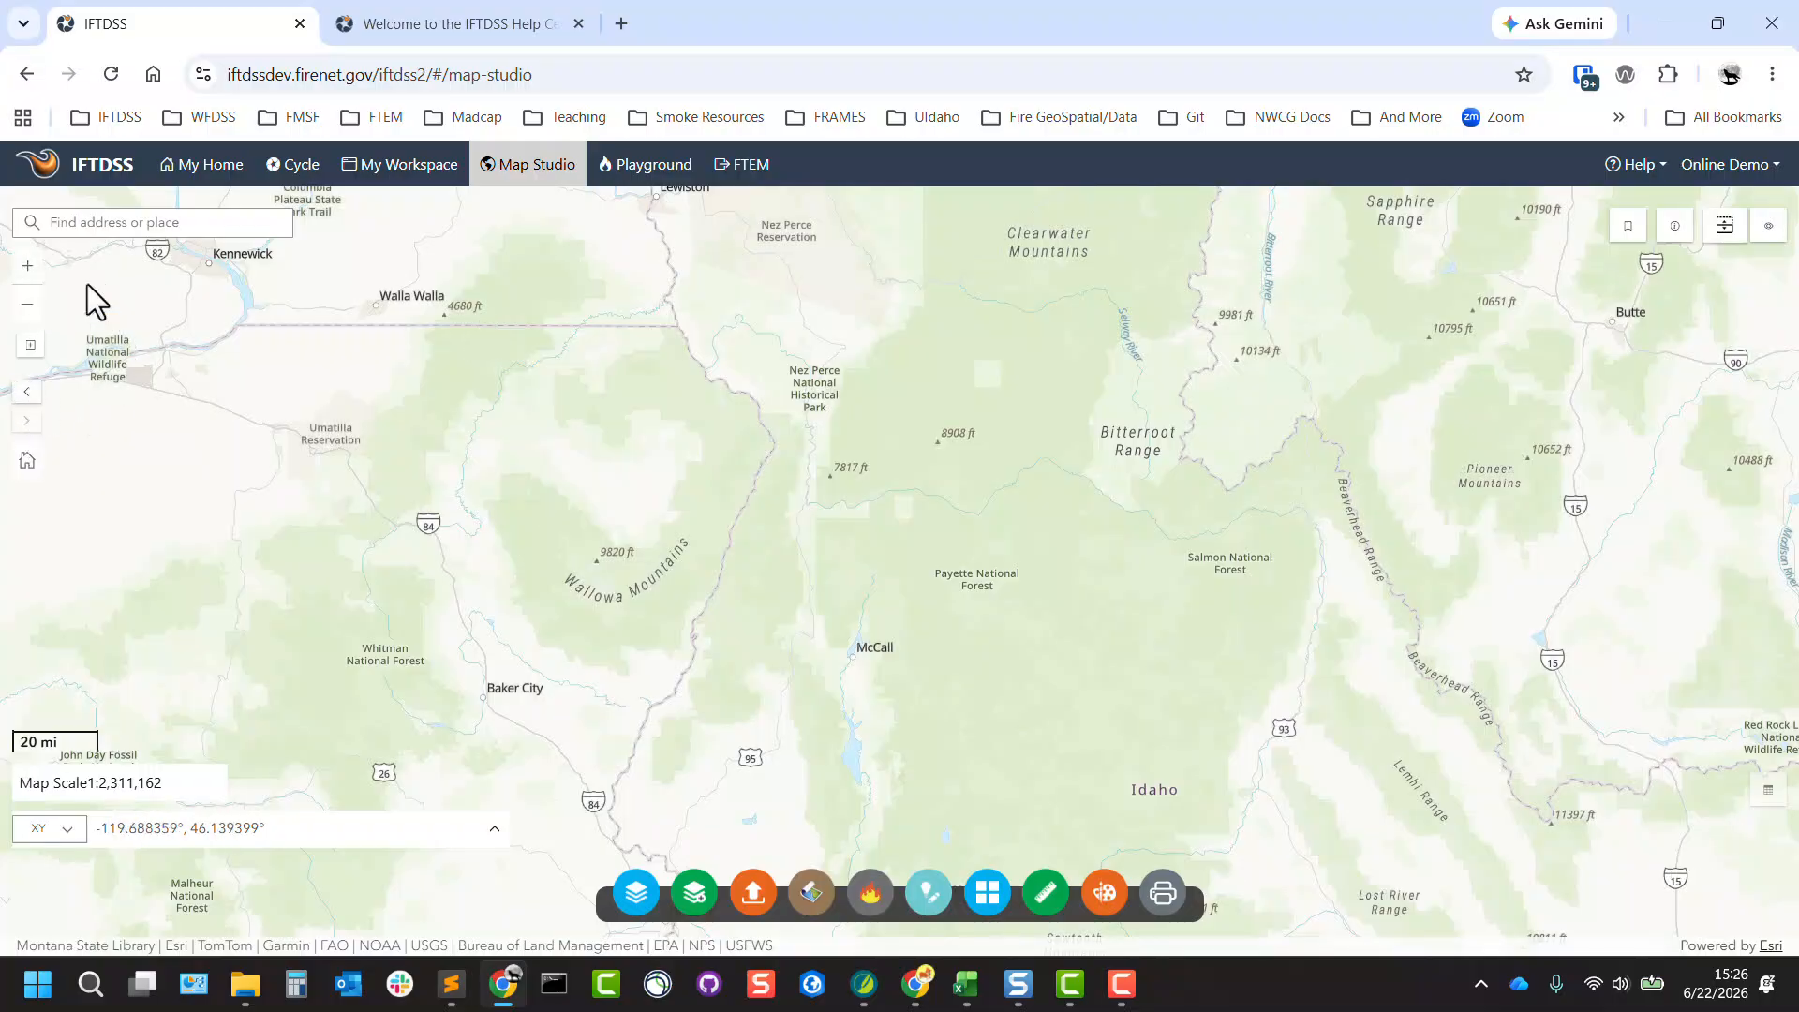
Zoom to a rectangular area around the Umatilla Reservation and return the map to its default extent.
click(31, 346)
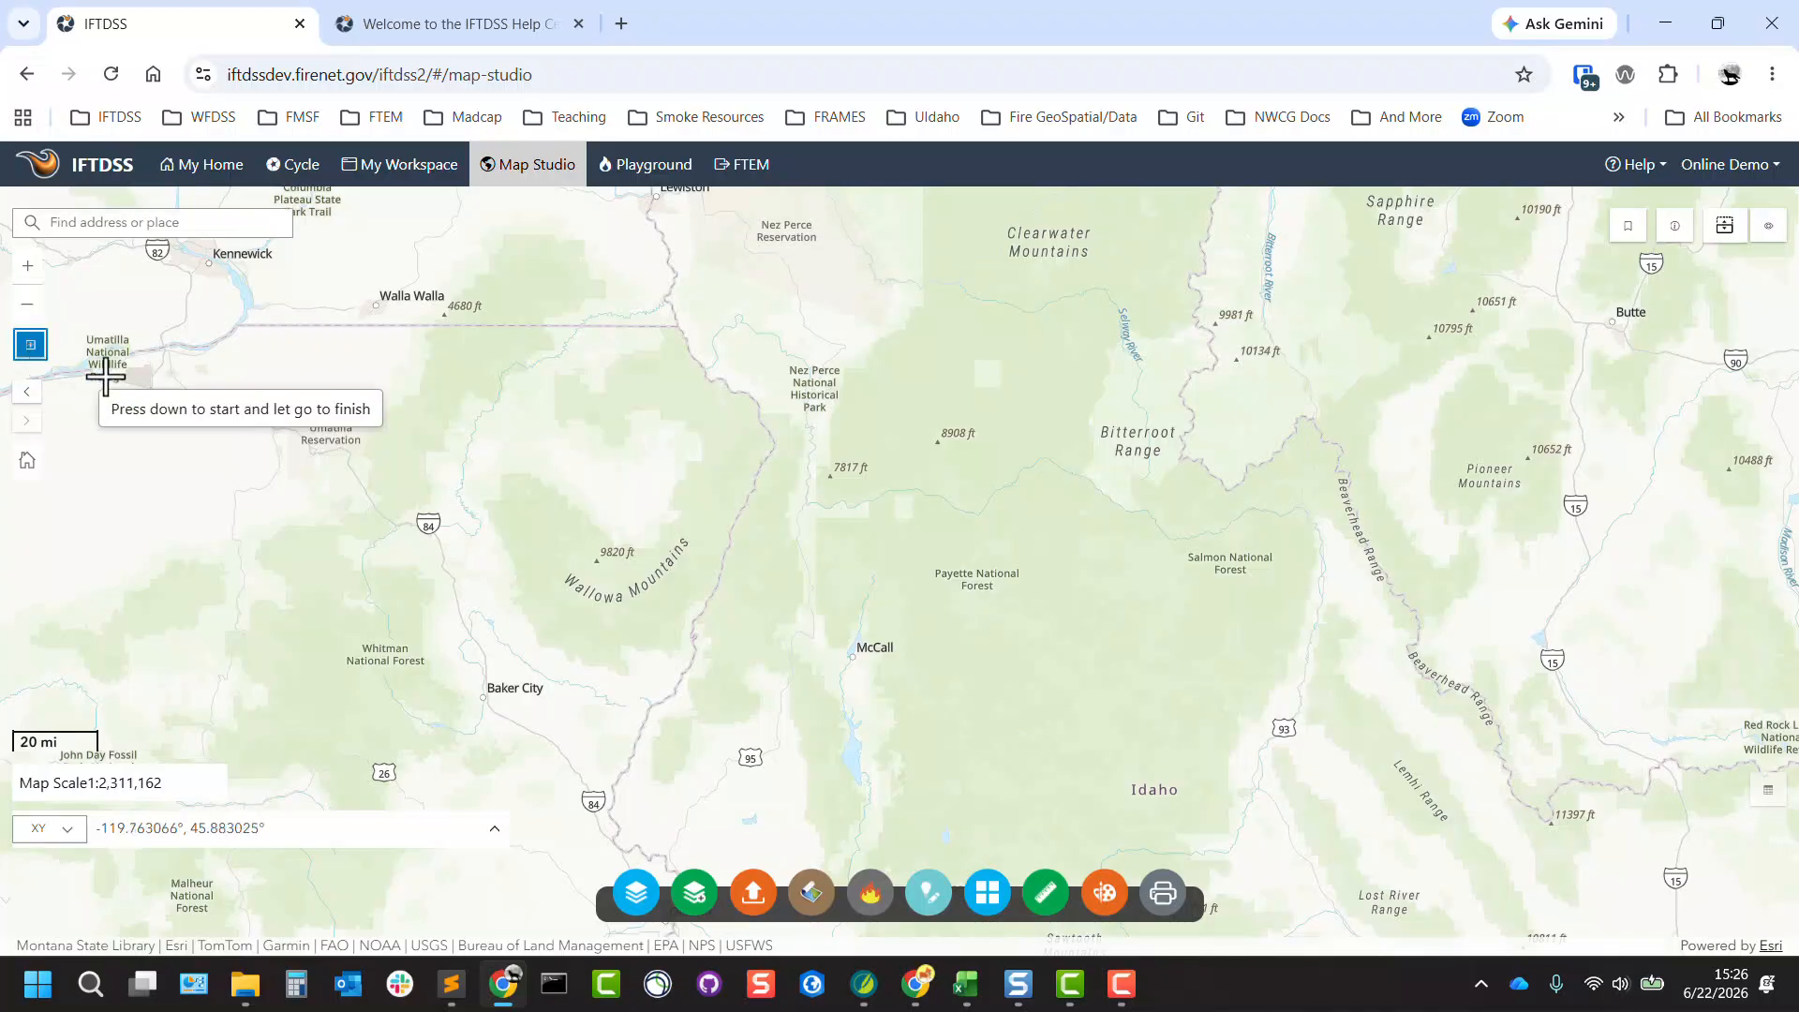
drag(284, 424, 491, 470)
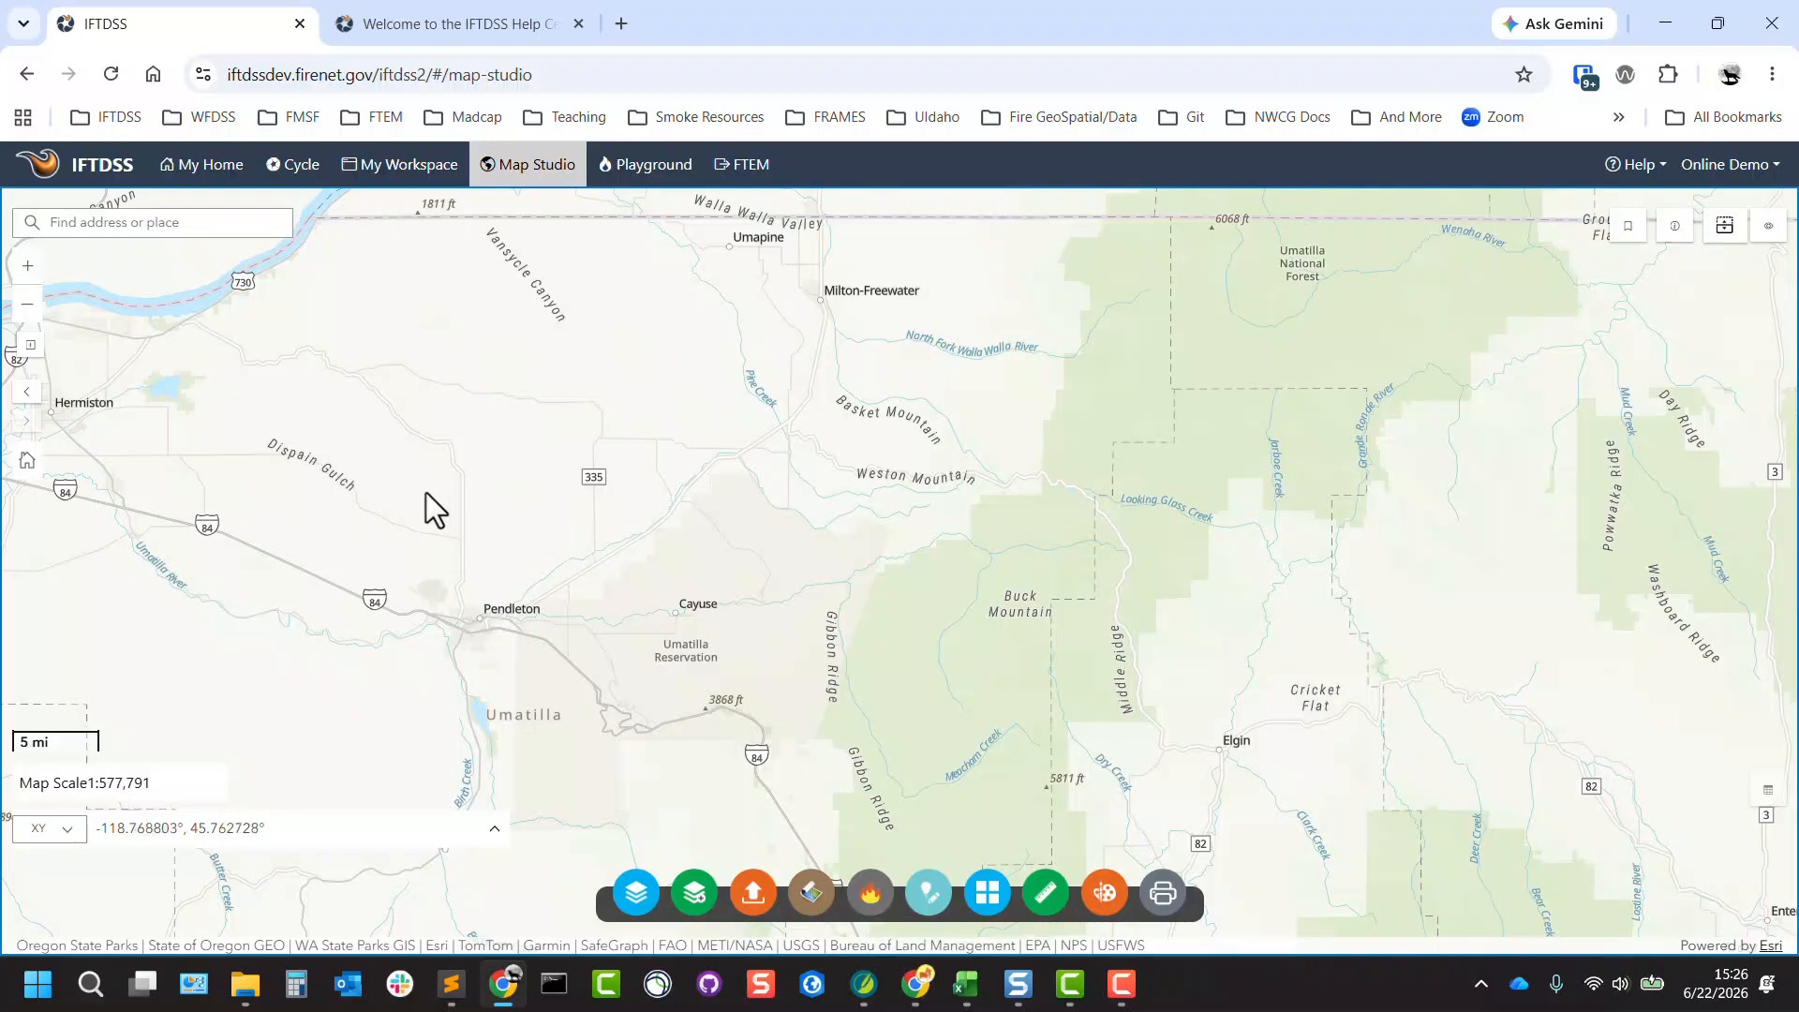
click(27, 461)
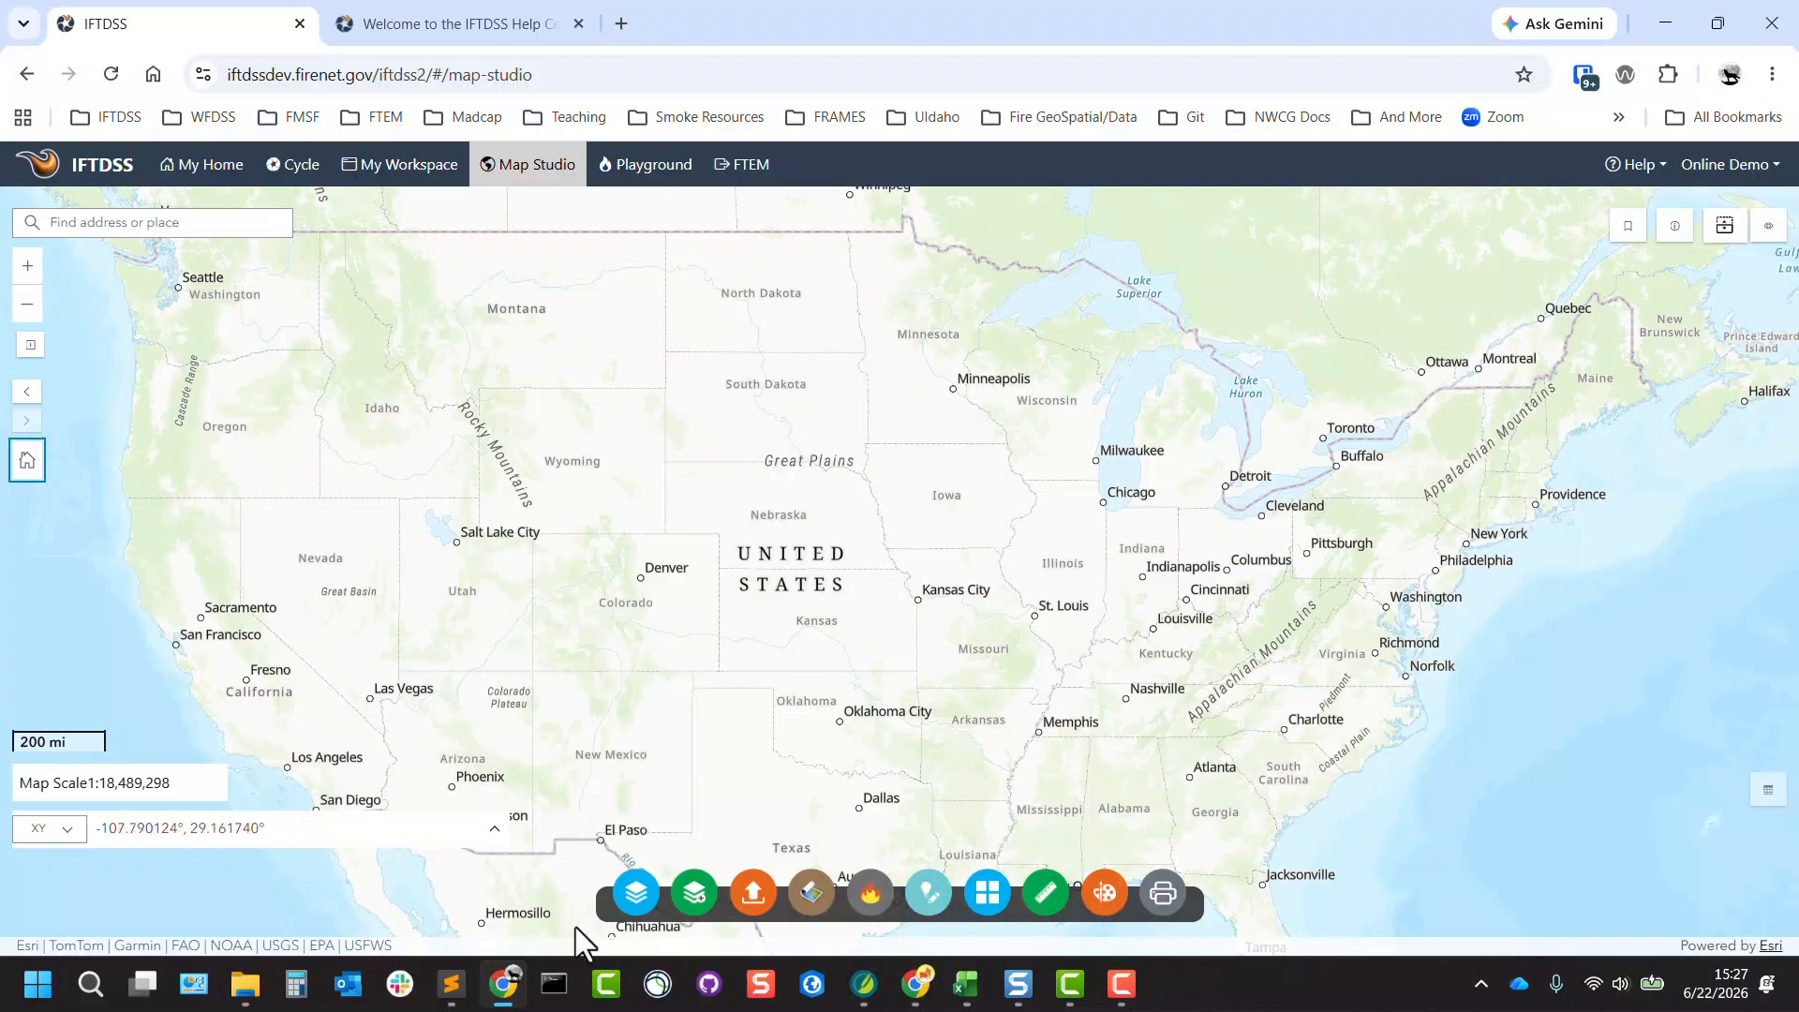
Show the Layer List and add the Granite Creek LF2023 UnEd landscape from the Granite Creek Treatments folder to the map.
click(634, 897)
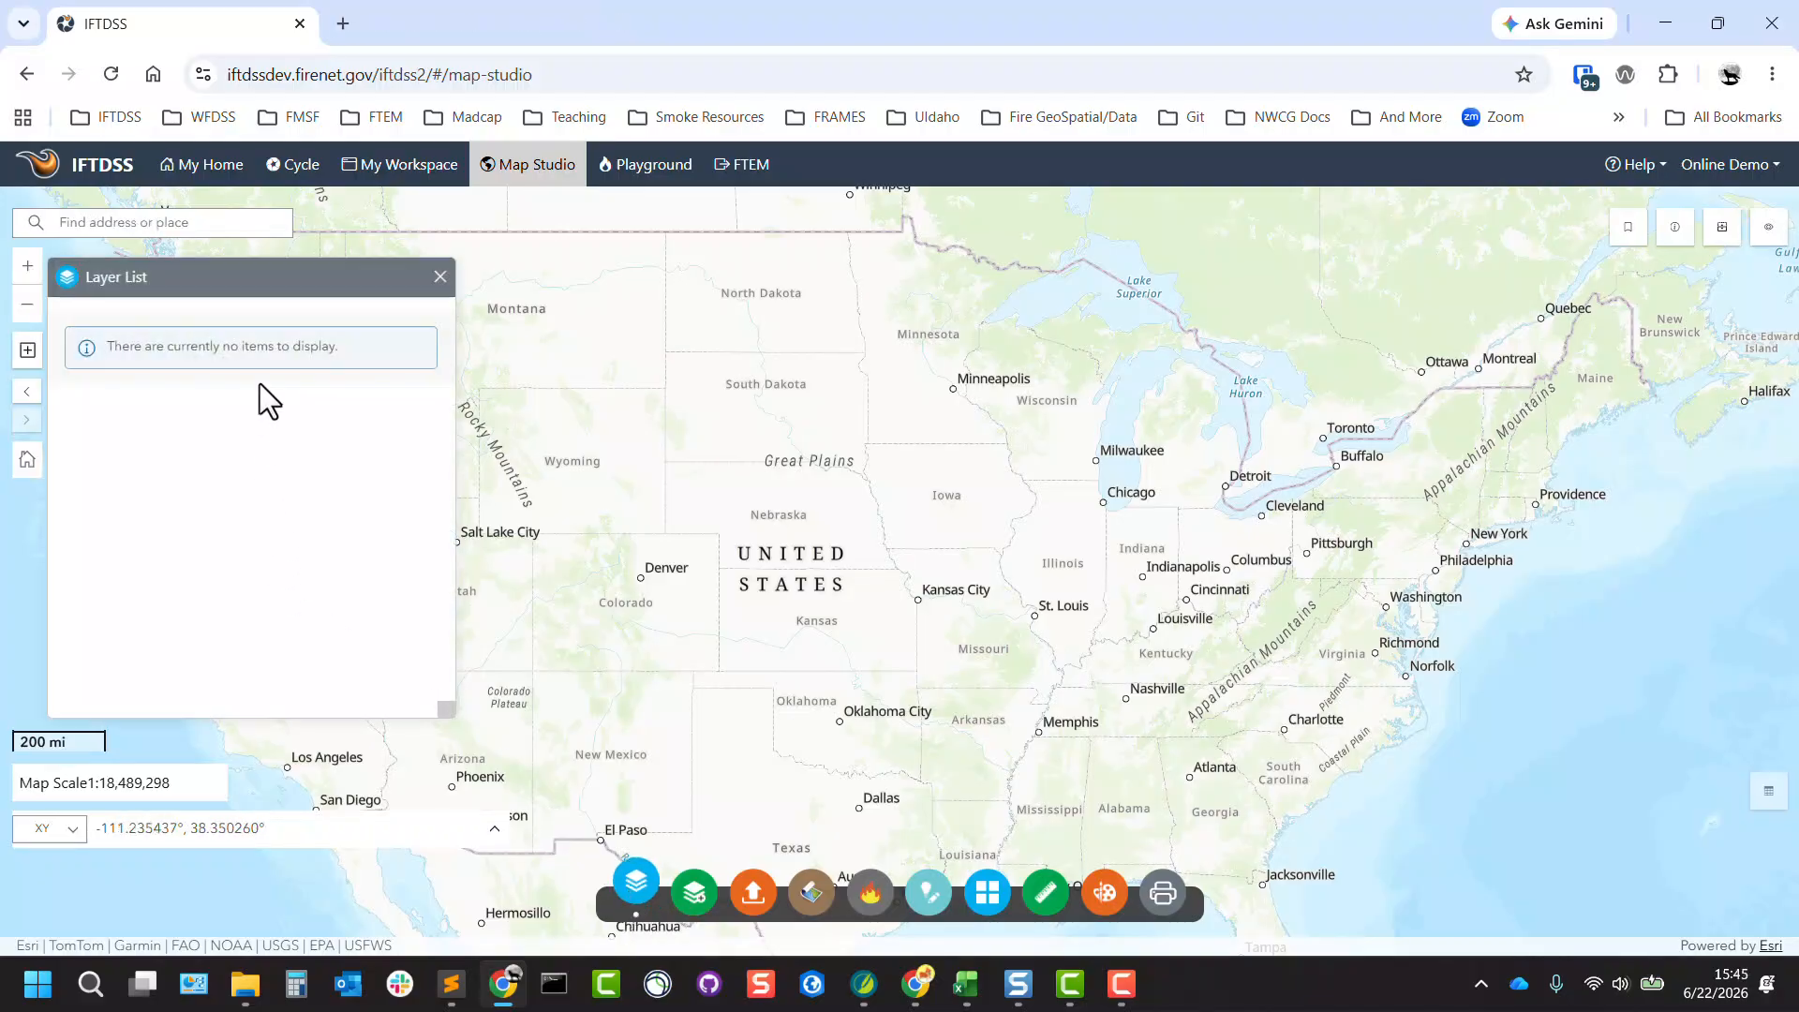
click(808, 900)
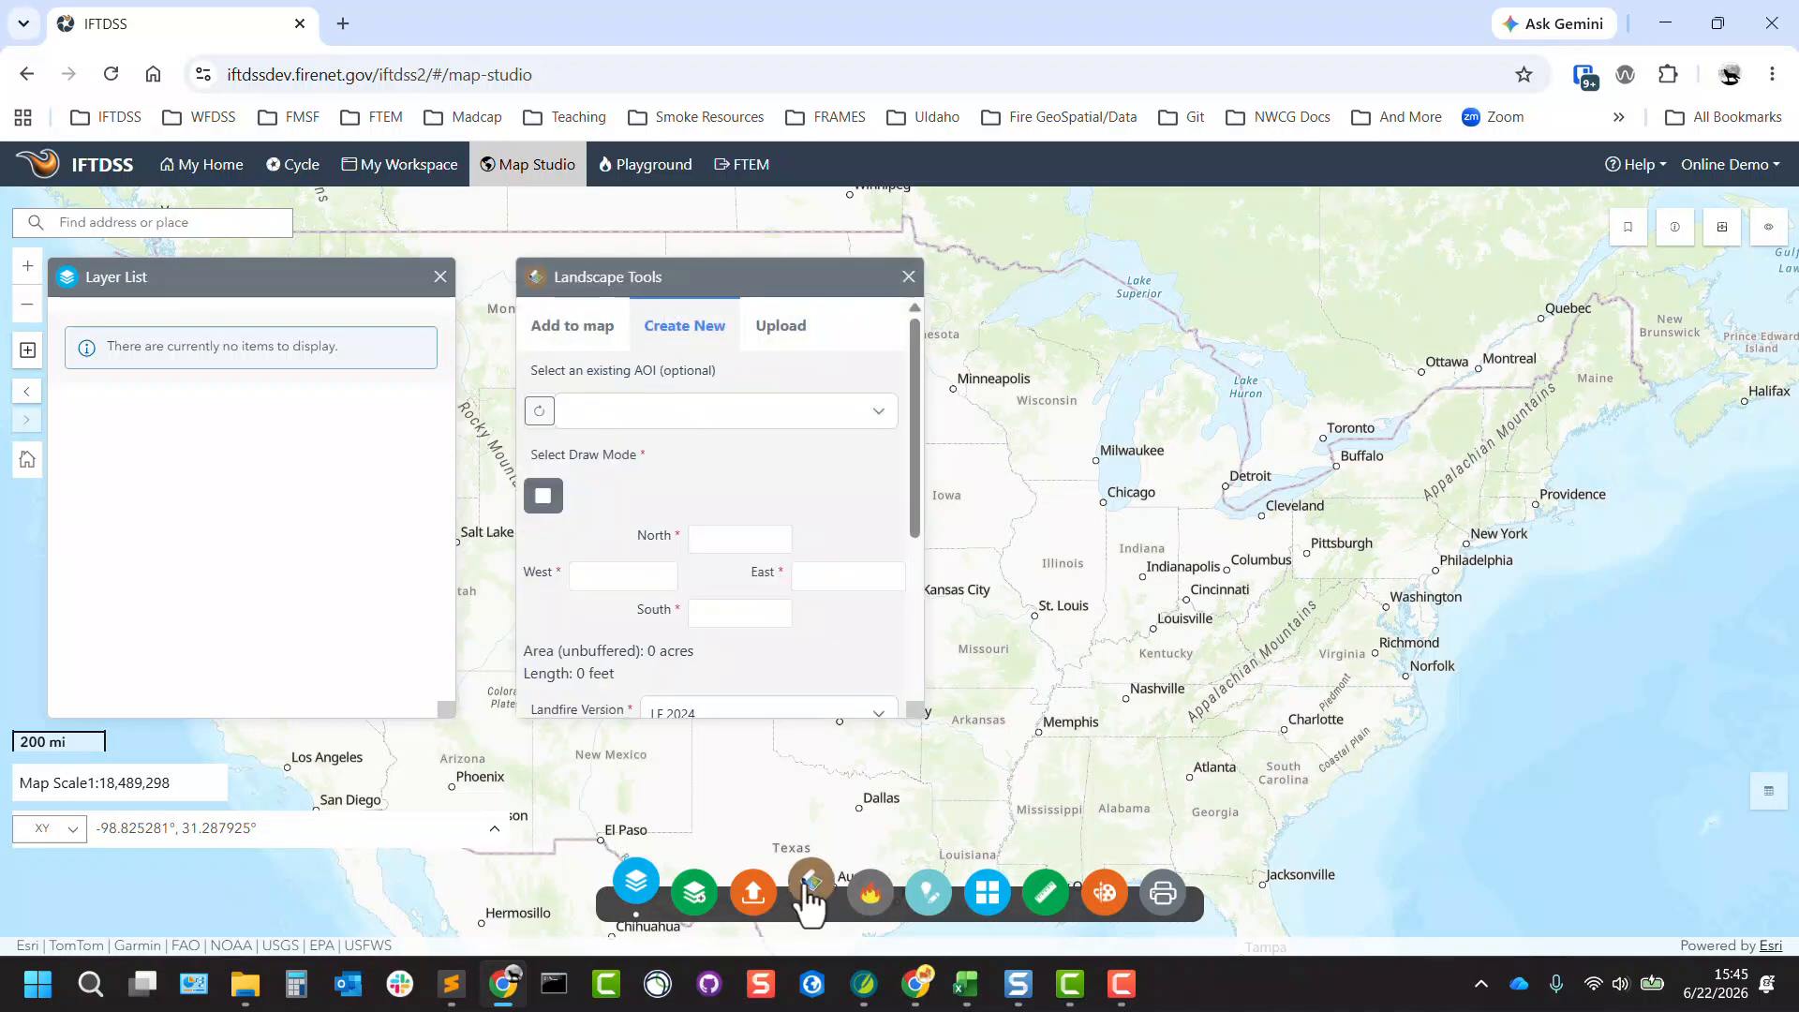
click(579, 339)
click(567, 581)
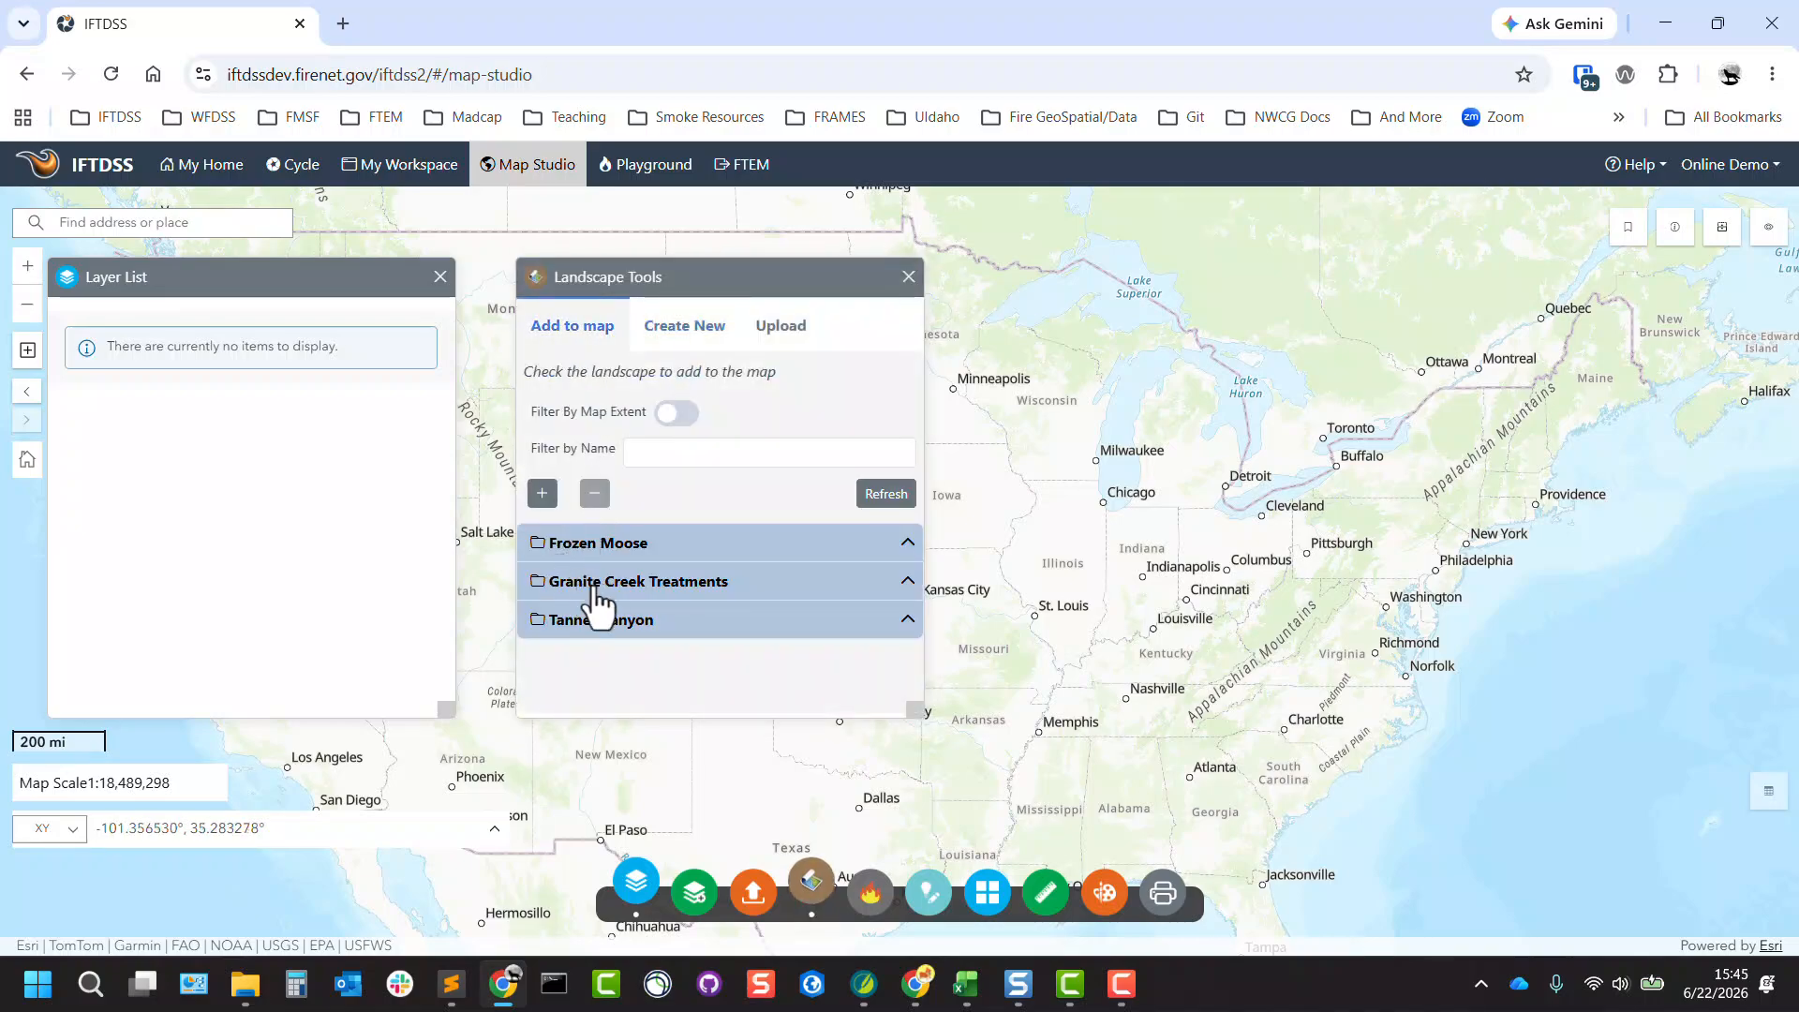
click(909, 279)
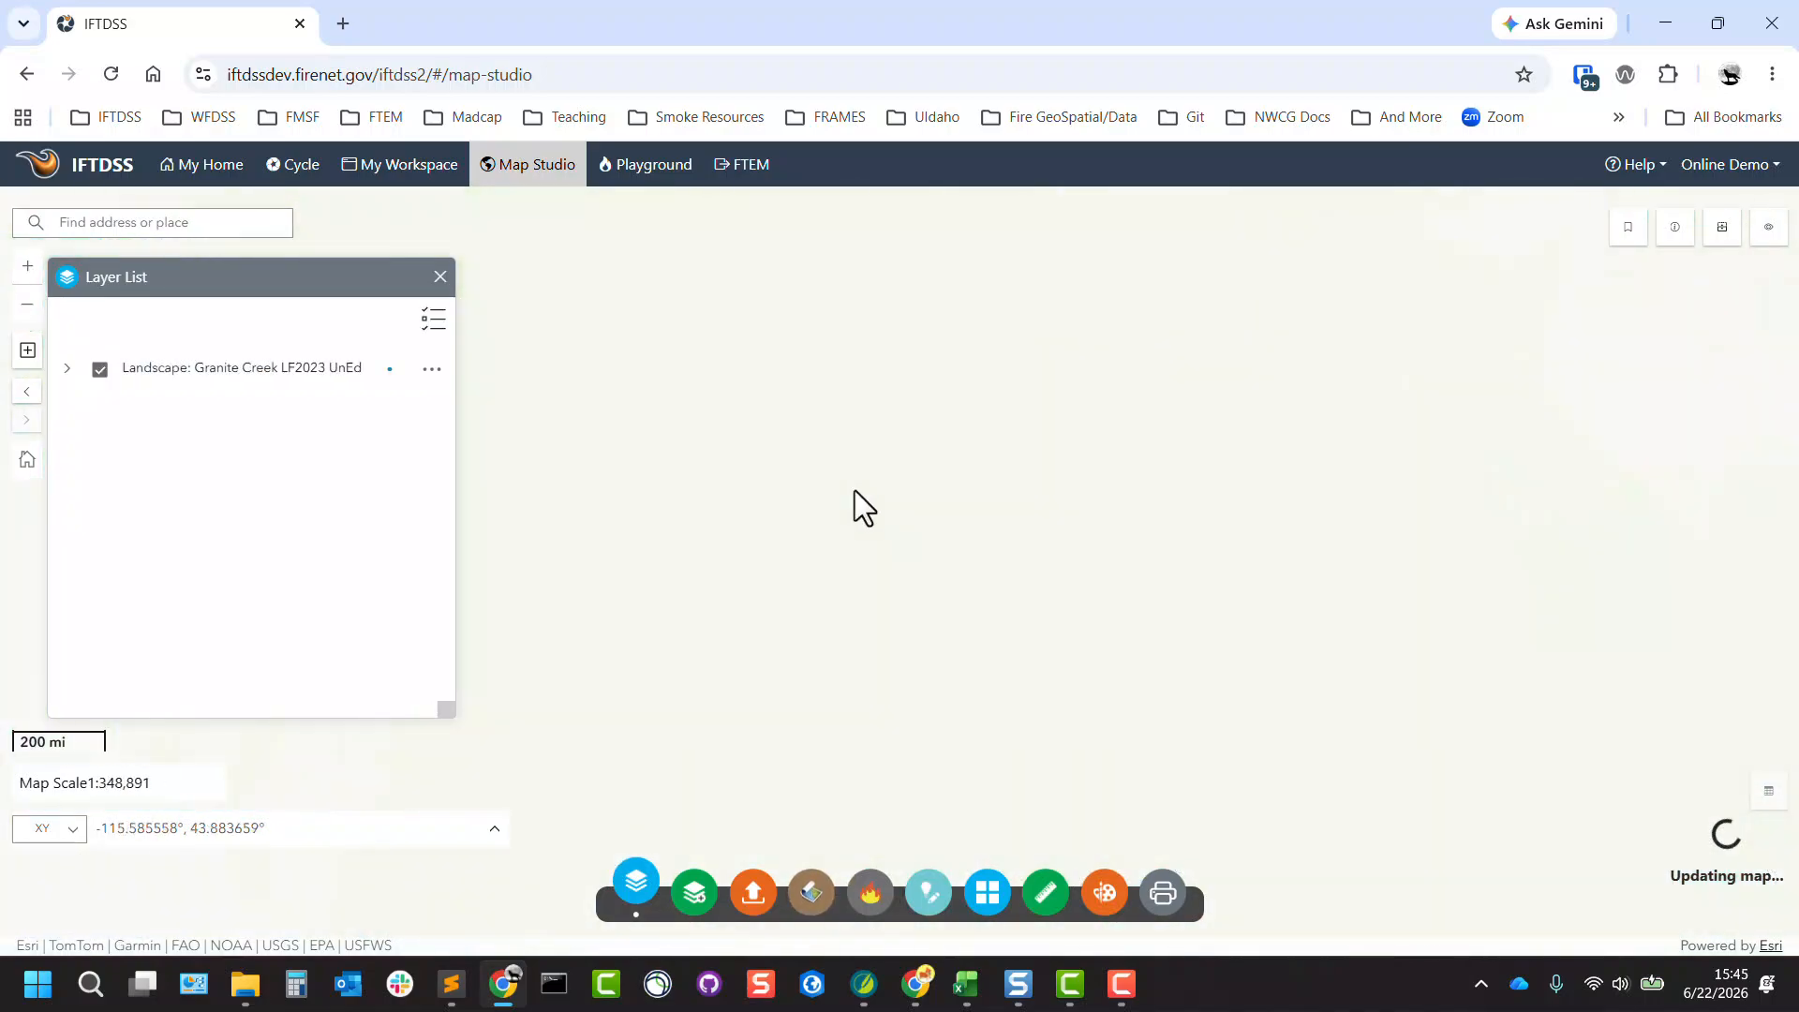
Expand the Granite Creek LF2023 UnEd landscape and examine its sublayers and the Fuel Model legend.
click(68, 370)
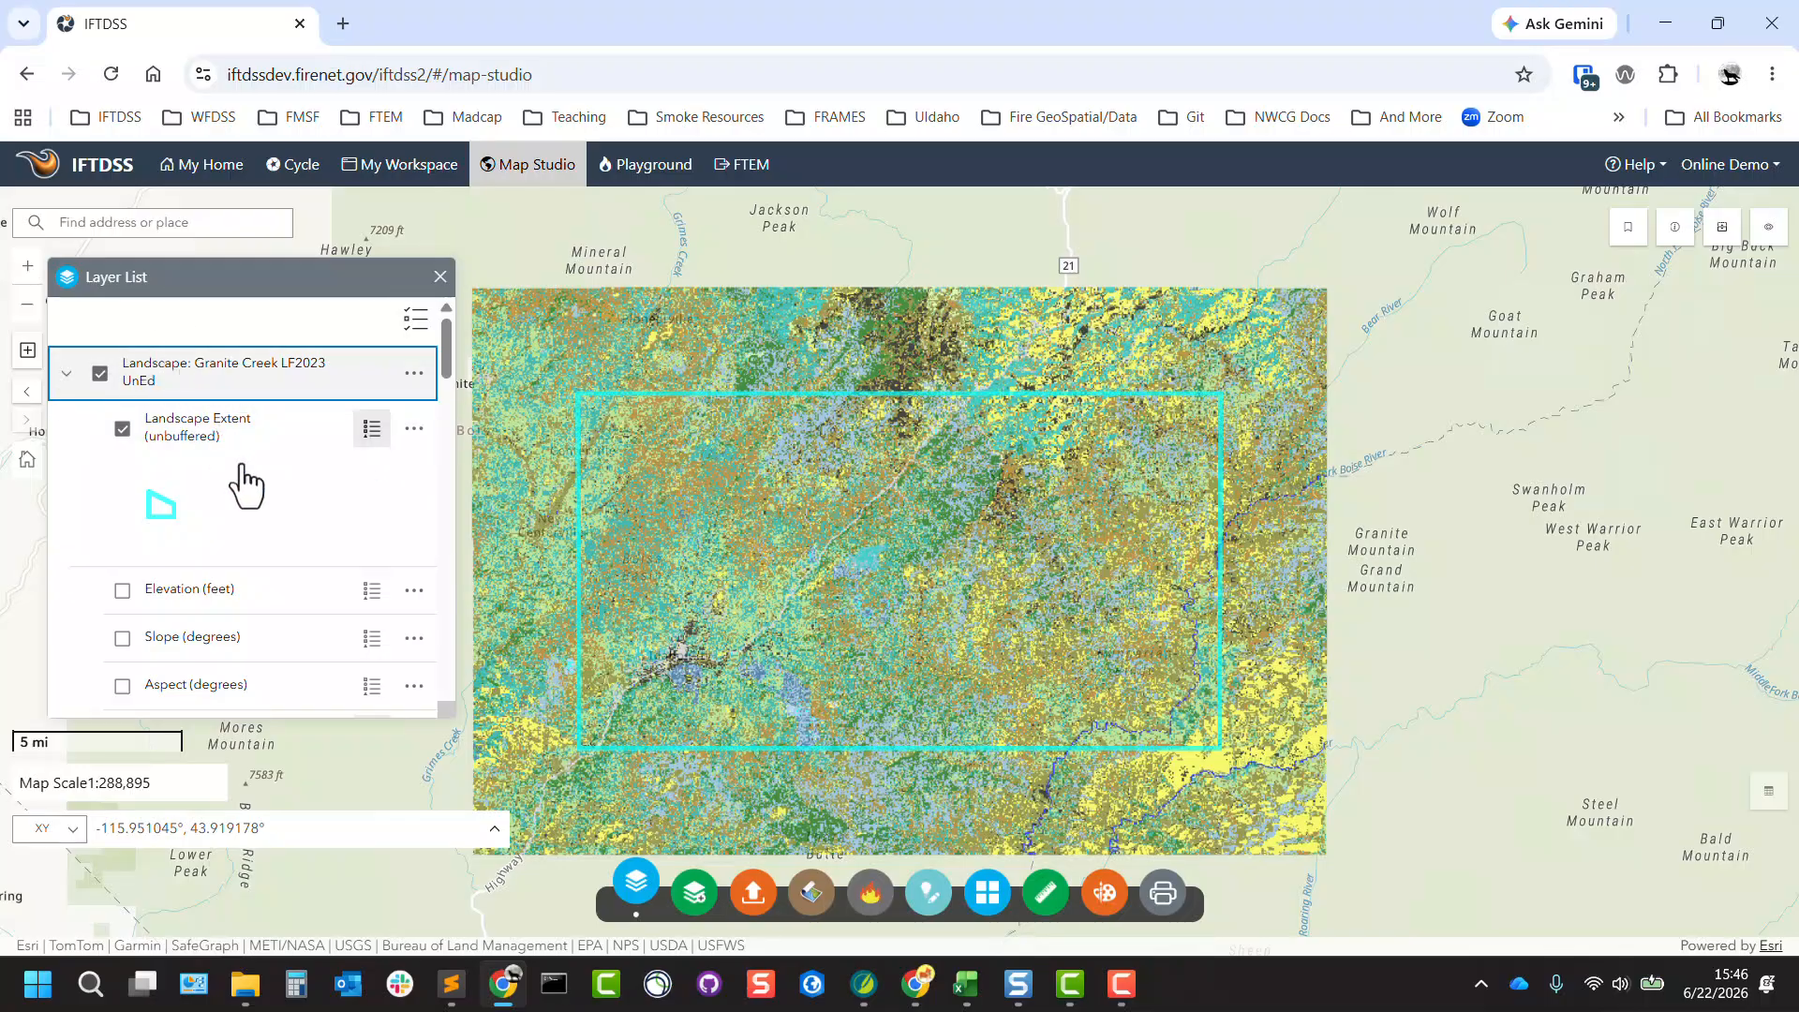
scroll(268, 515, down, 3)
scroll(258, 532, down, 2)
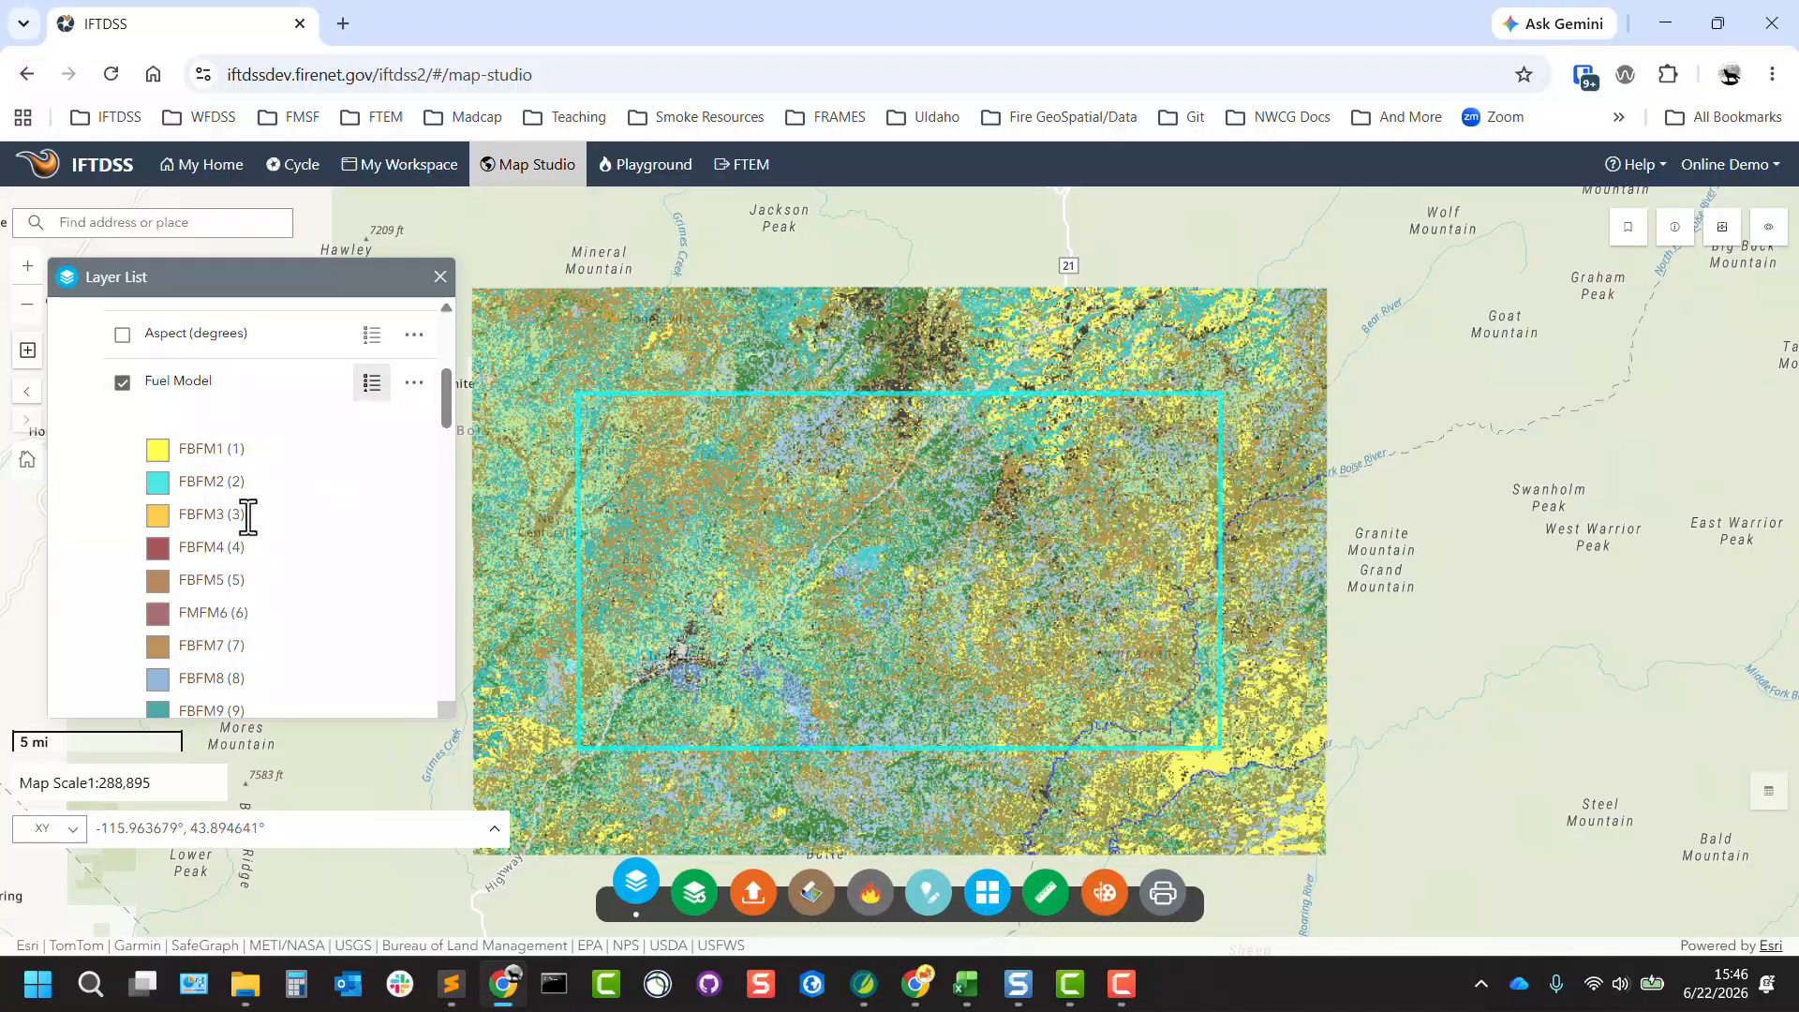
scroll(251, 513, down, 3)
scroll(251, 536, down, 1)
scroll(251, 536, up, 4)
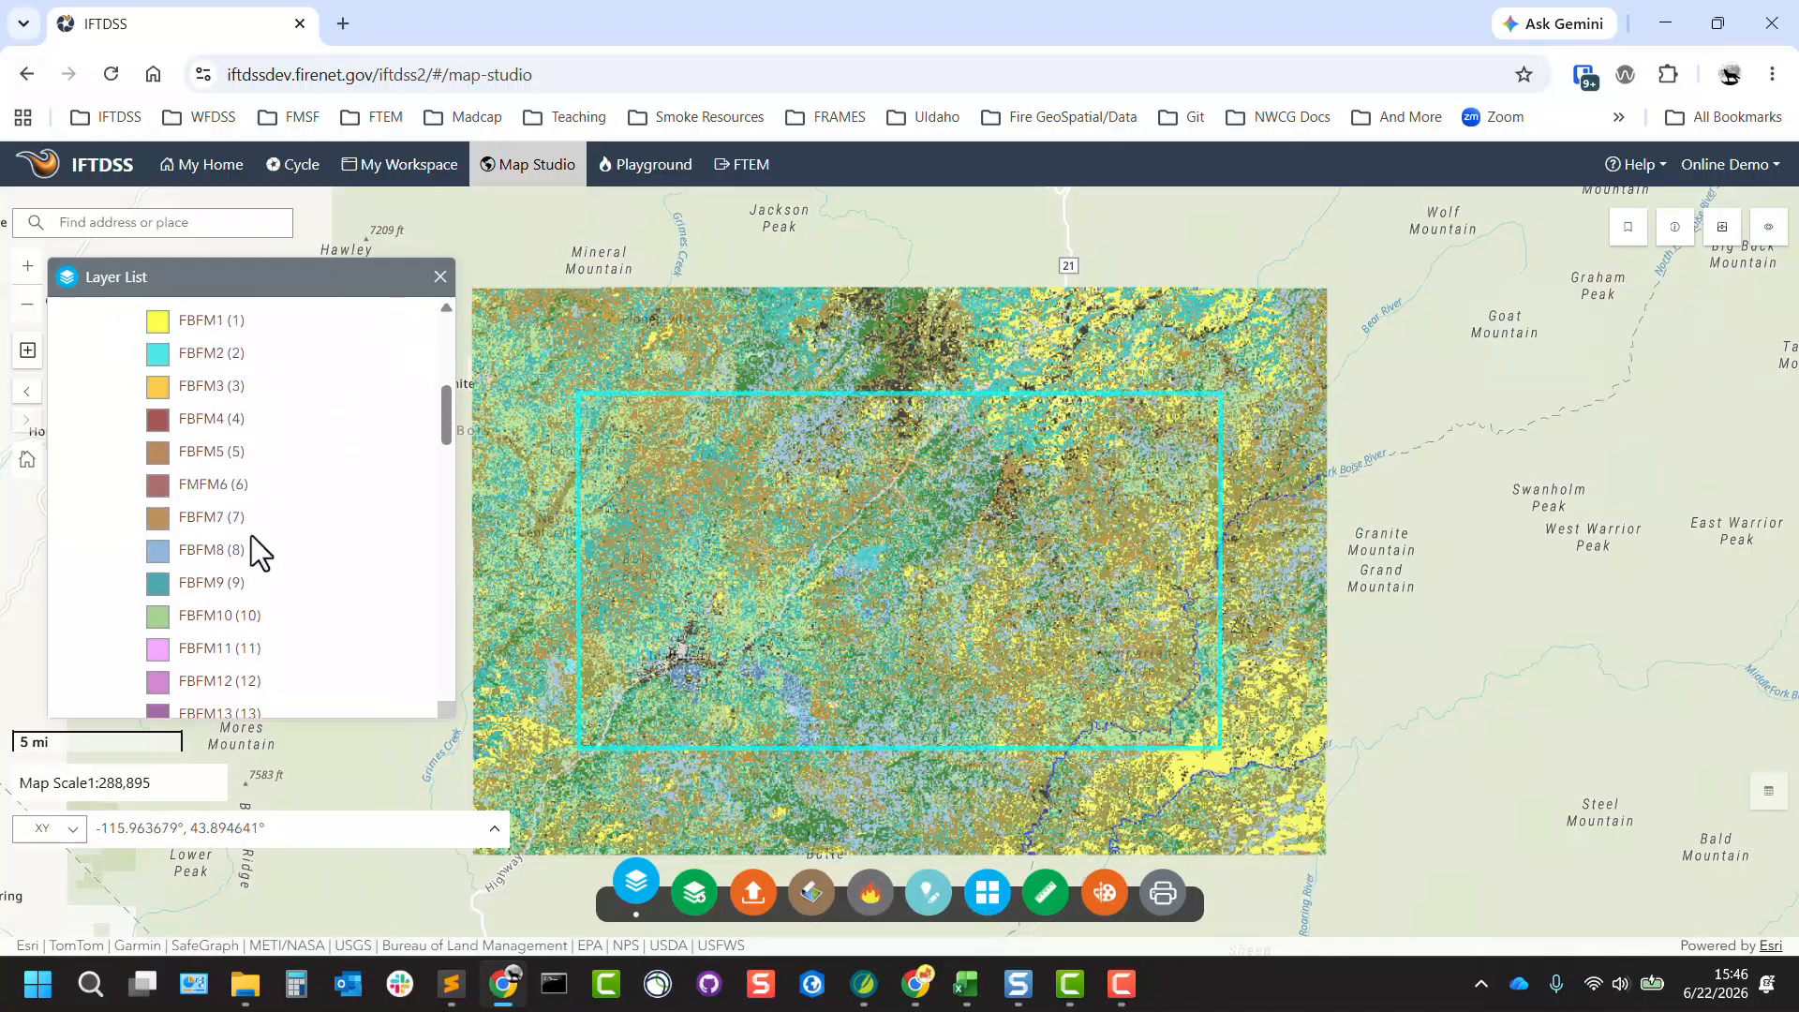
scroll(251, 536, up, 2)
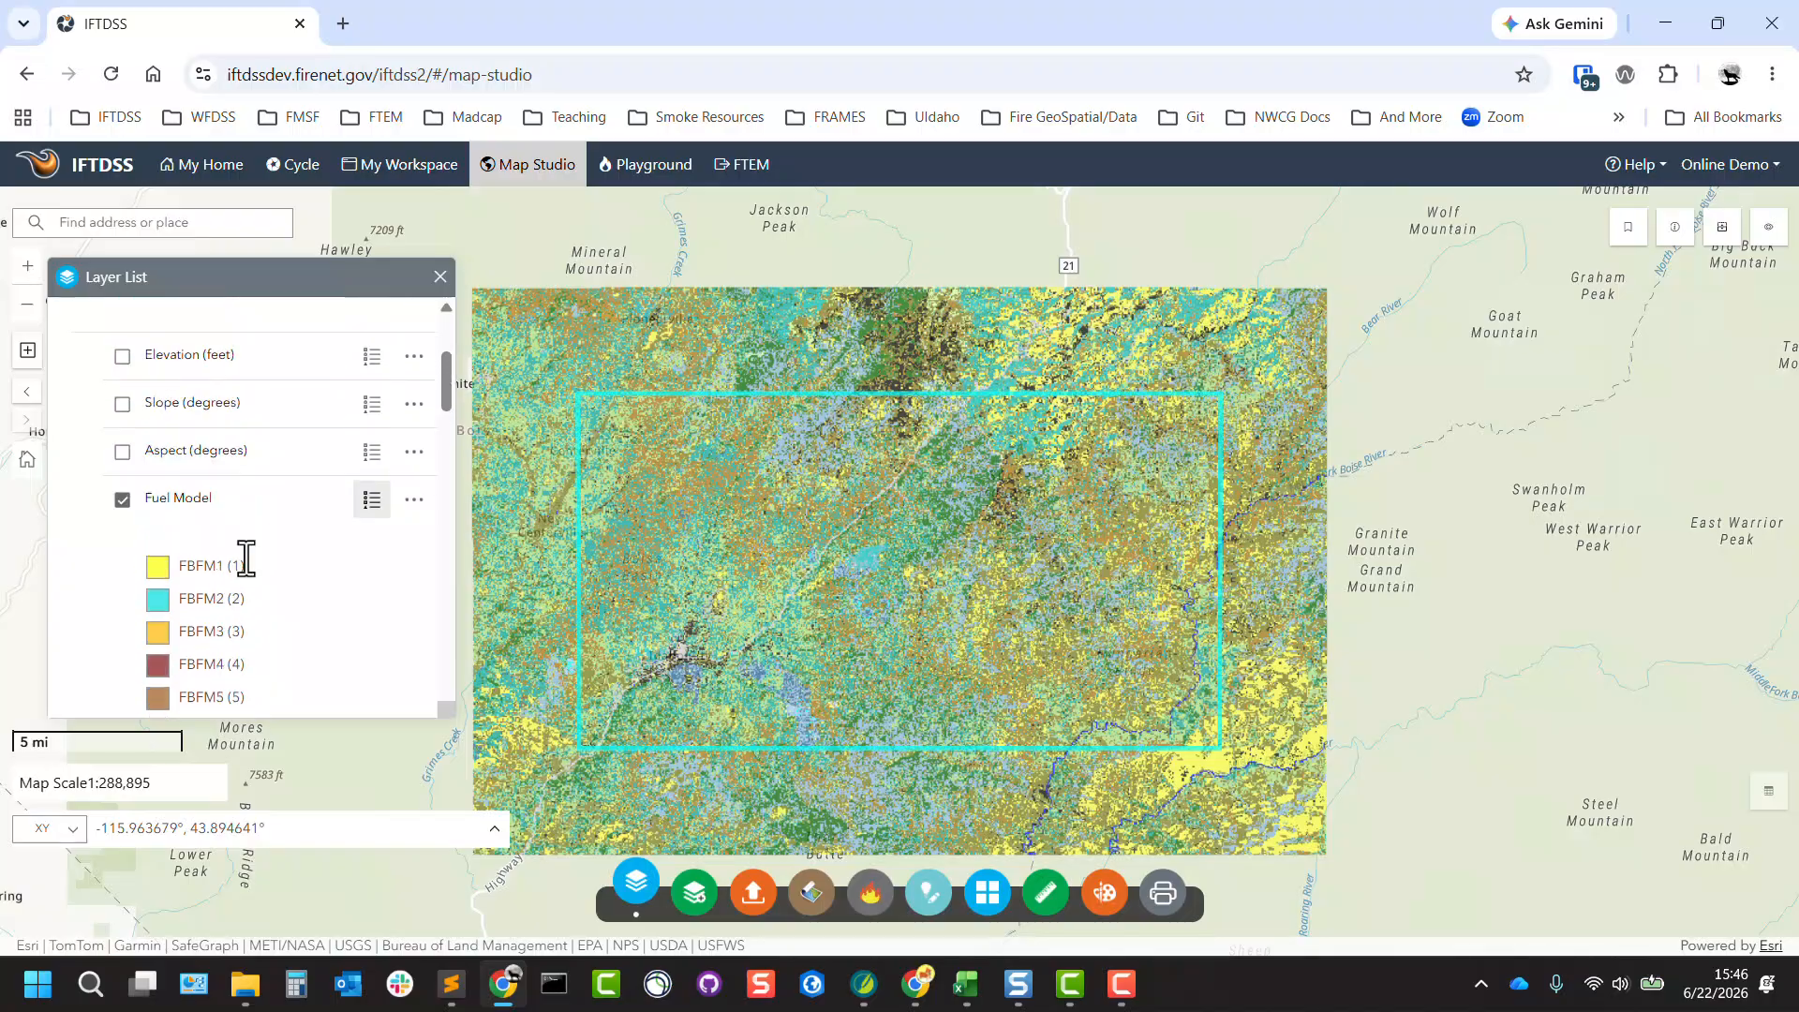
Turn on the Aspect and Slope sublayers in place of Fuel Model, and restore the display to Fuel Model only.
click(123, 452)
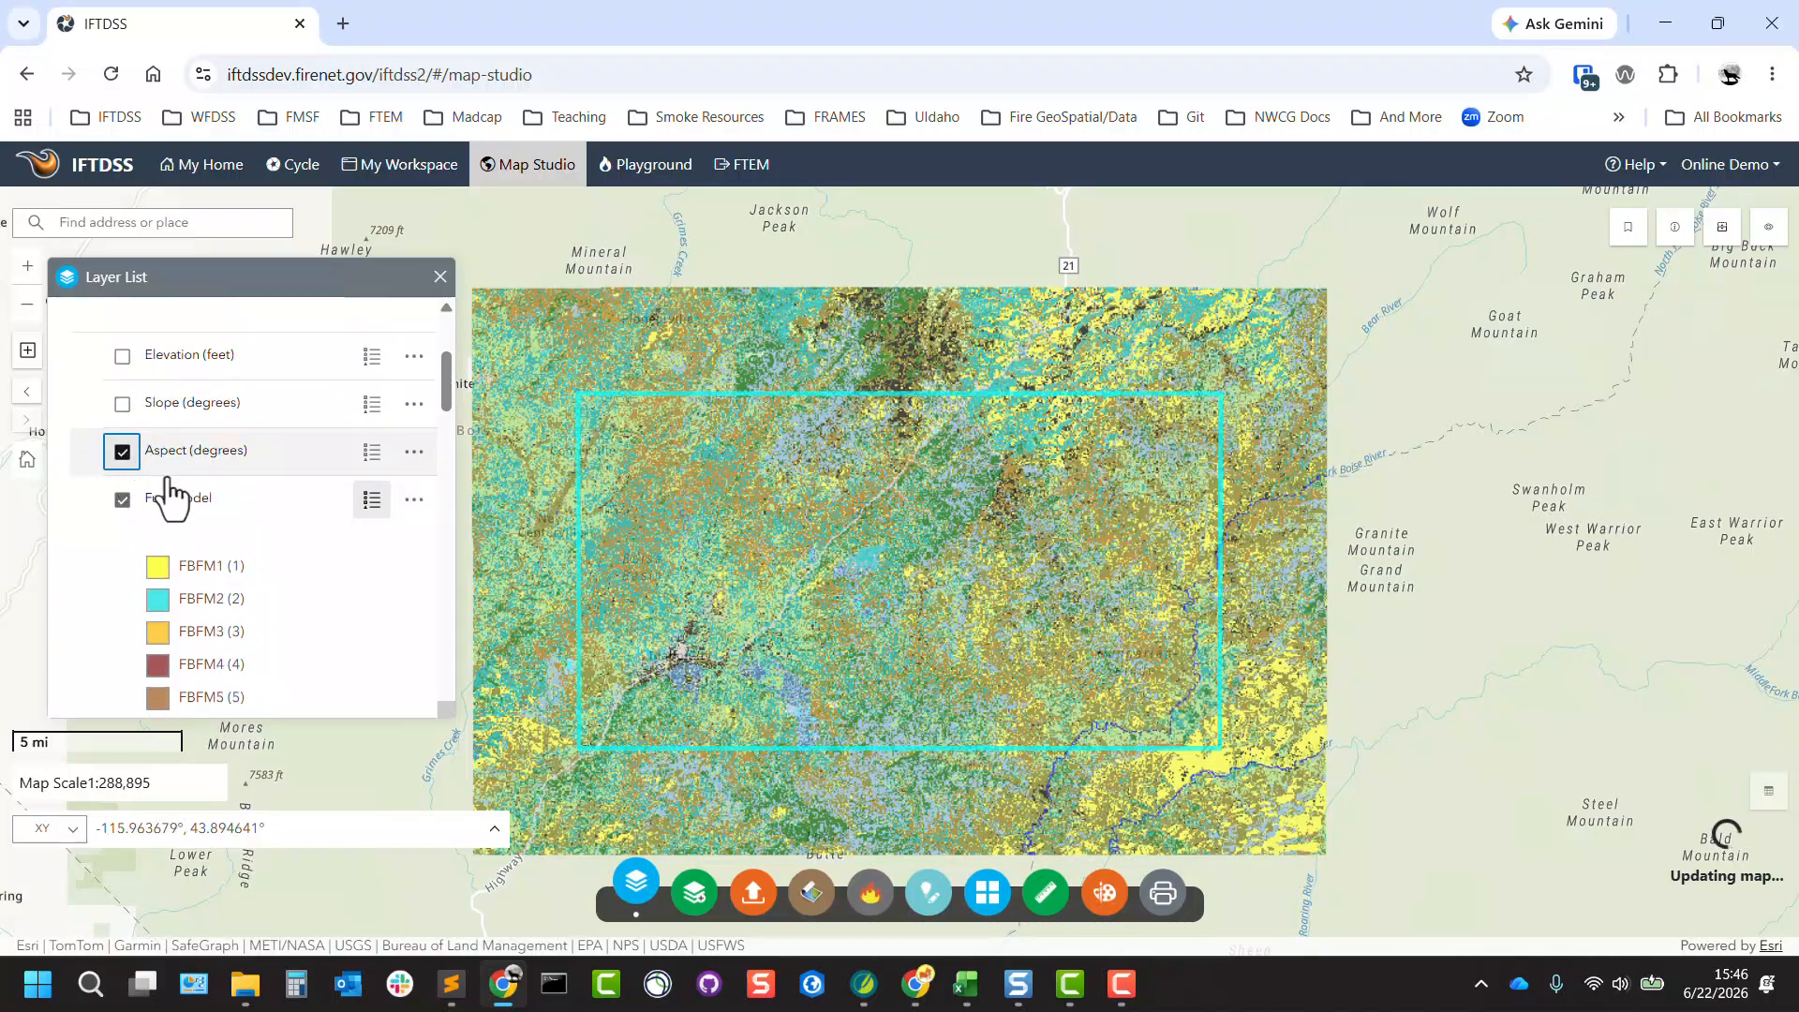
click(123, 499)
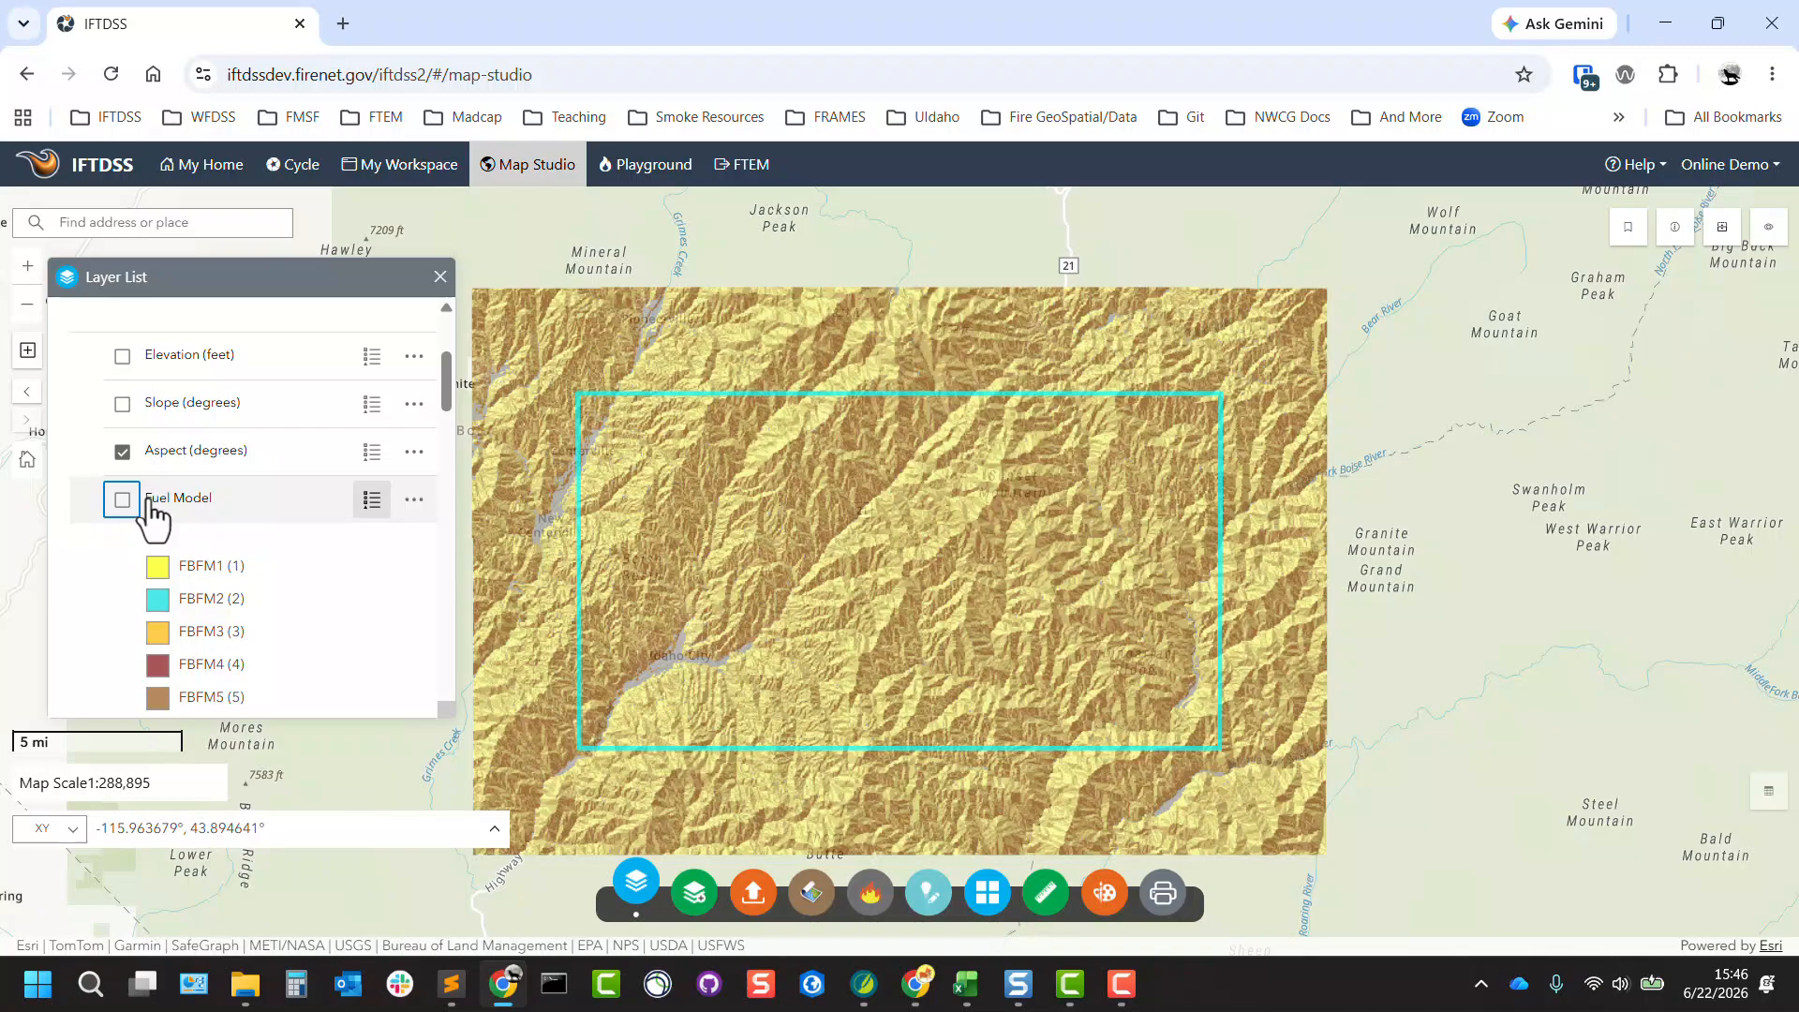
click(123, 403)
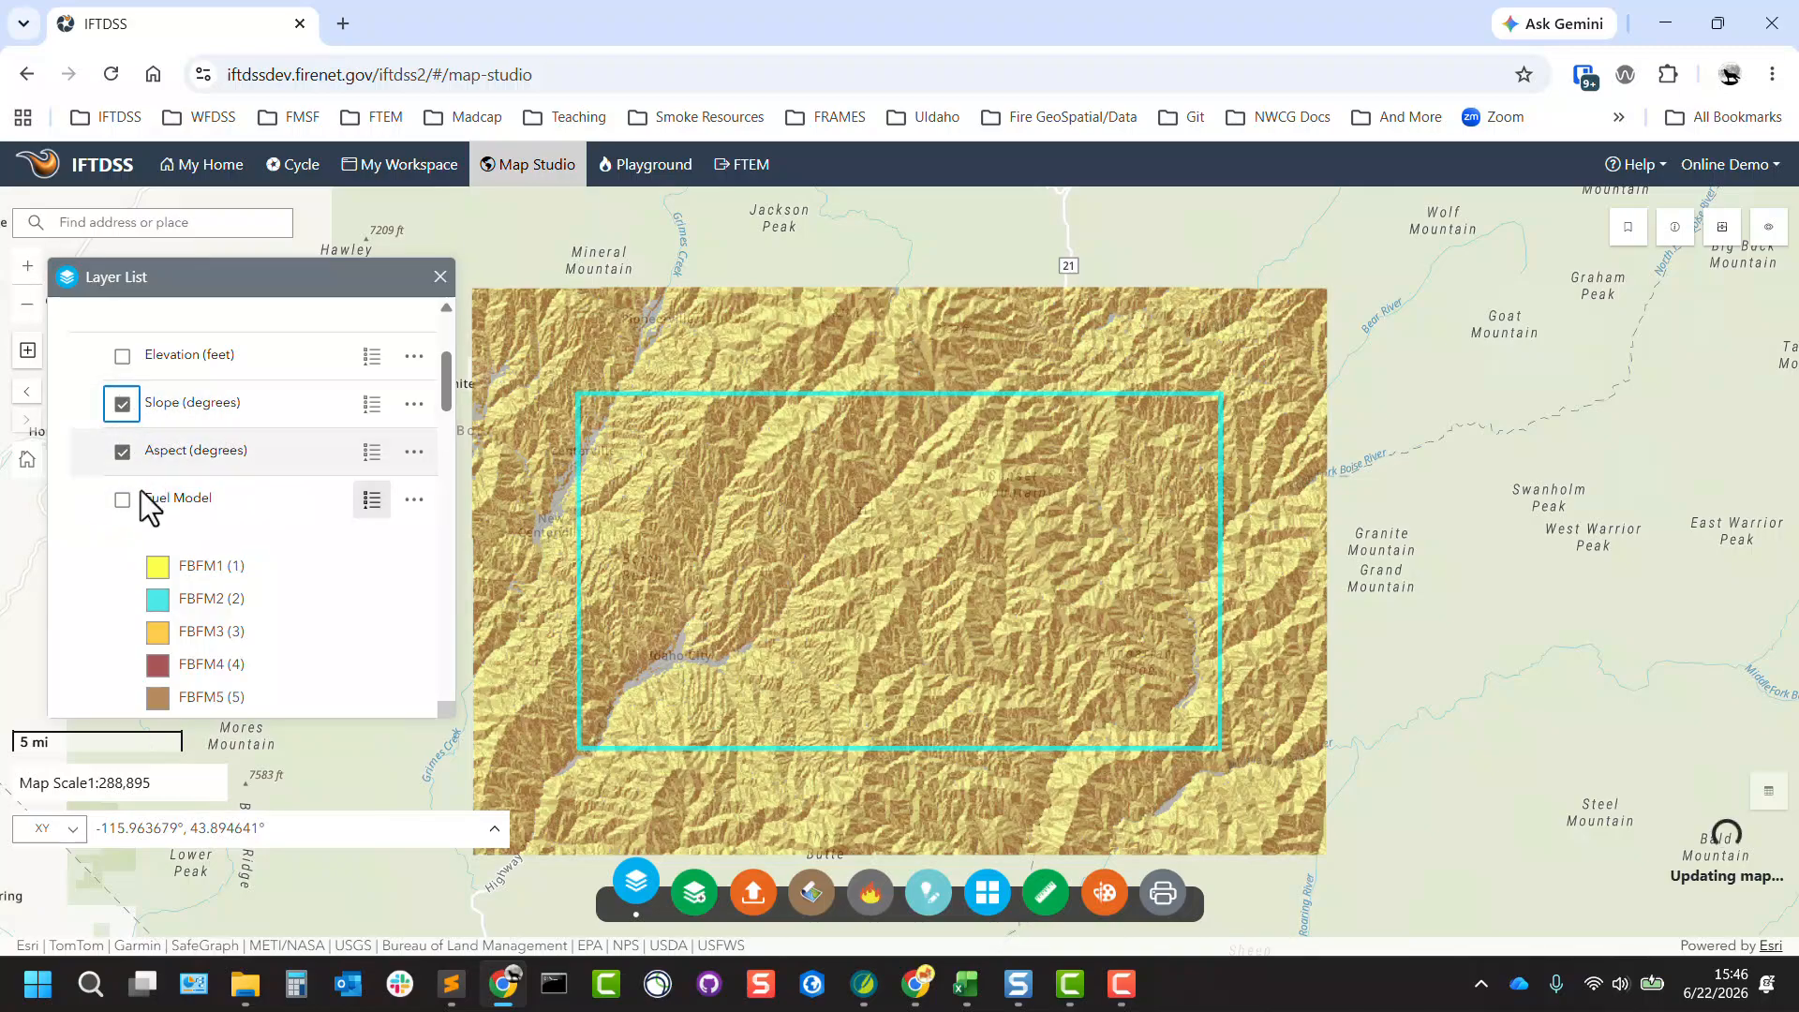
click(123, 499)
click(122, 452)
click(123, 404)
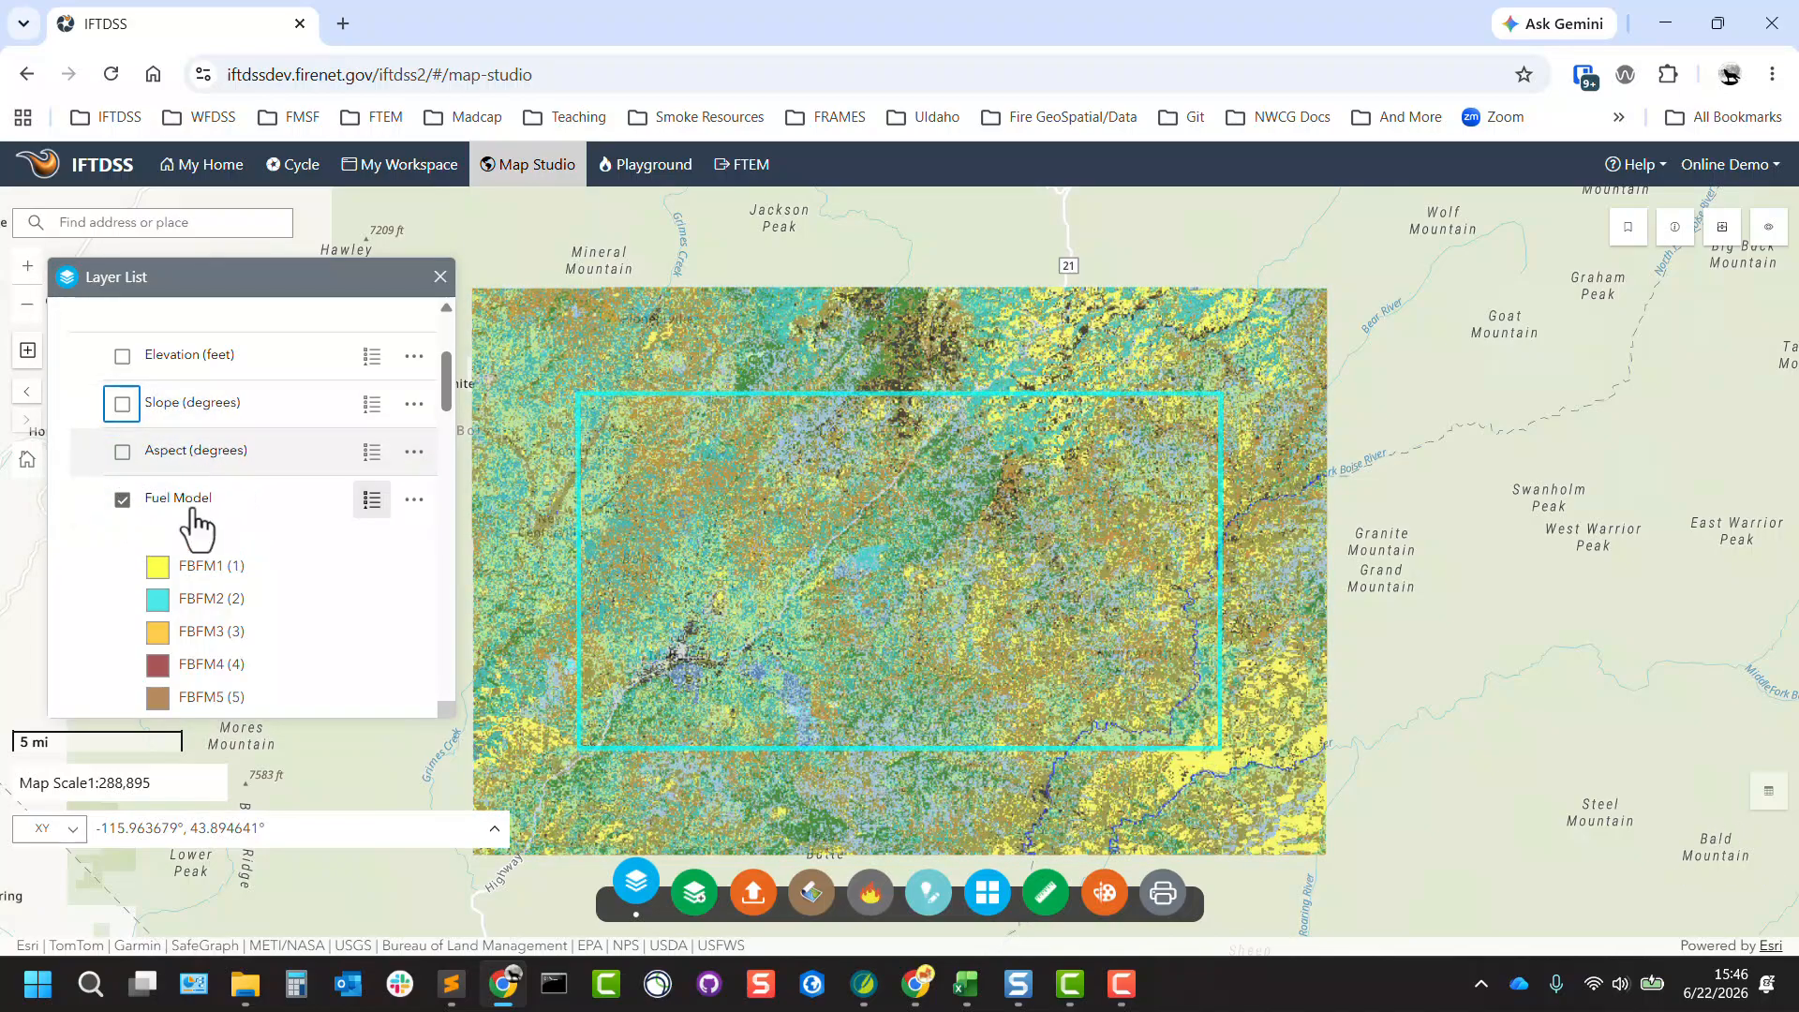
Review the options available for the Granite Creek LF2023 UnEd landscape layer, such as masking, zooming, transparency, removal and metadata.
drag(442, 374, 446, 326)
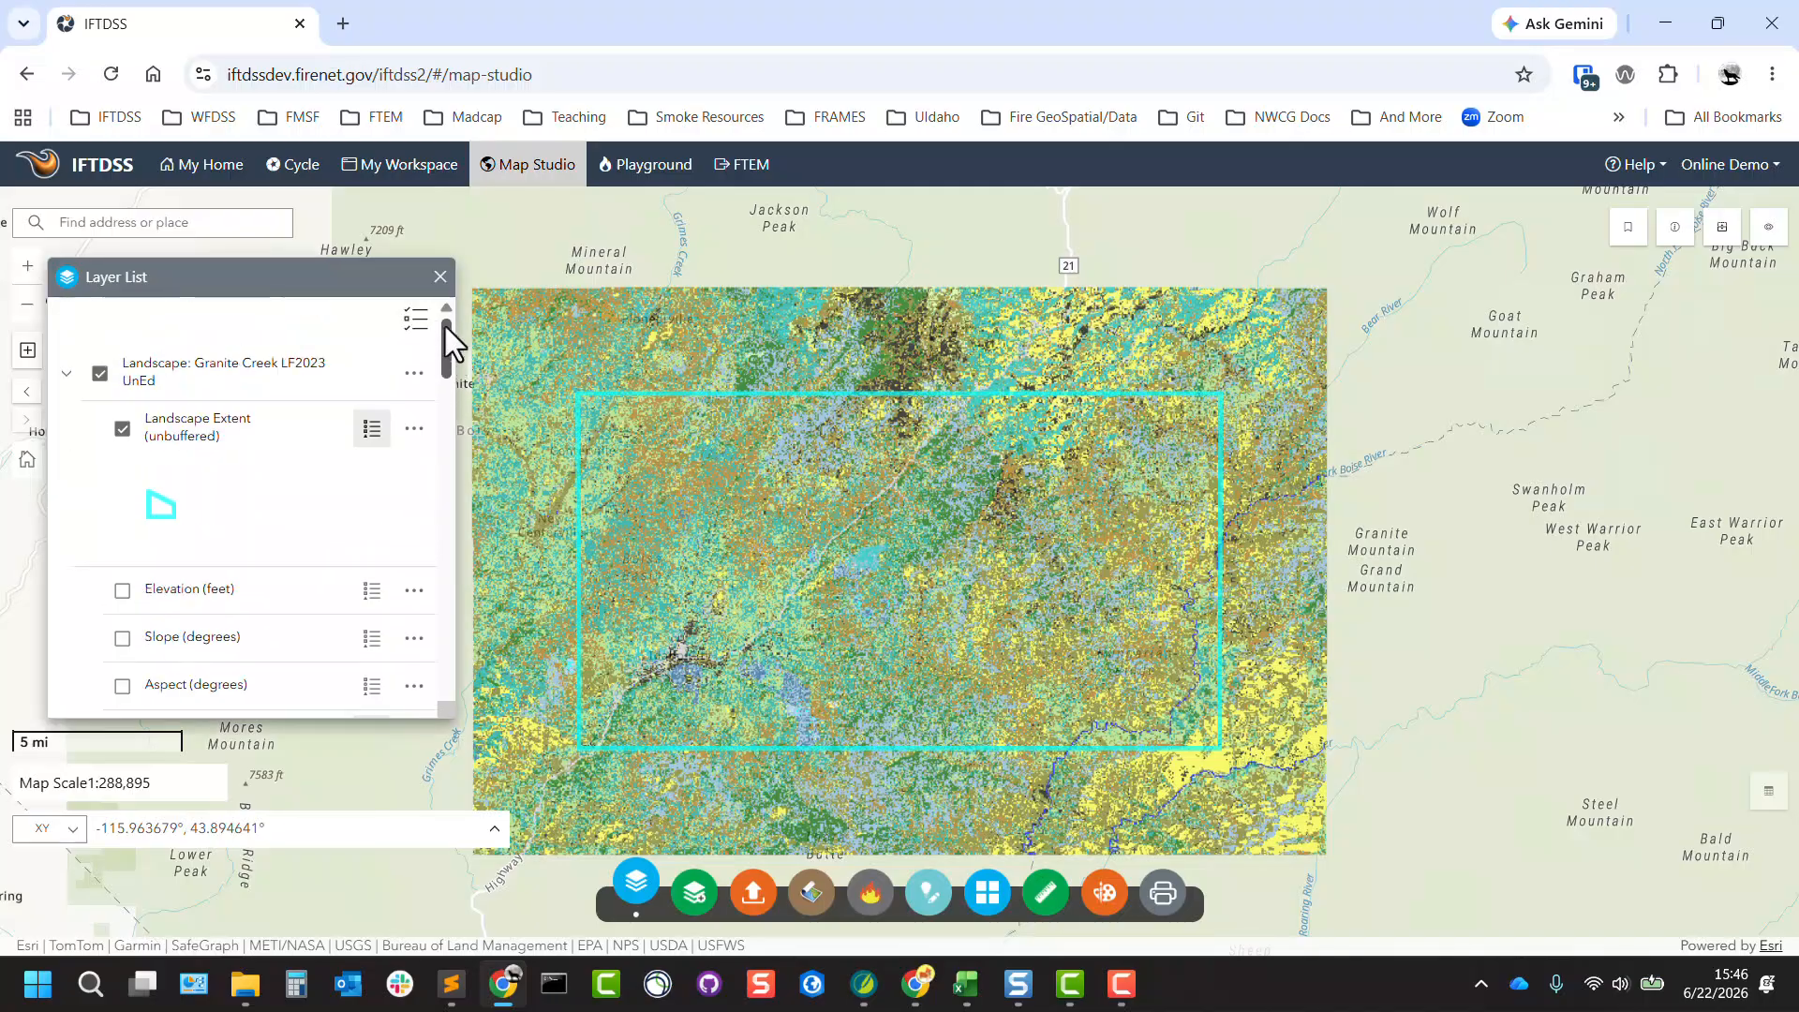
click(414, 374)
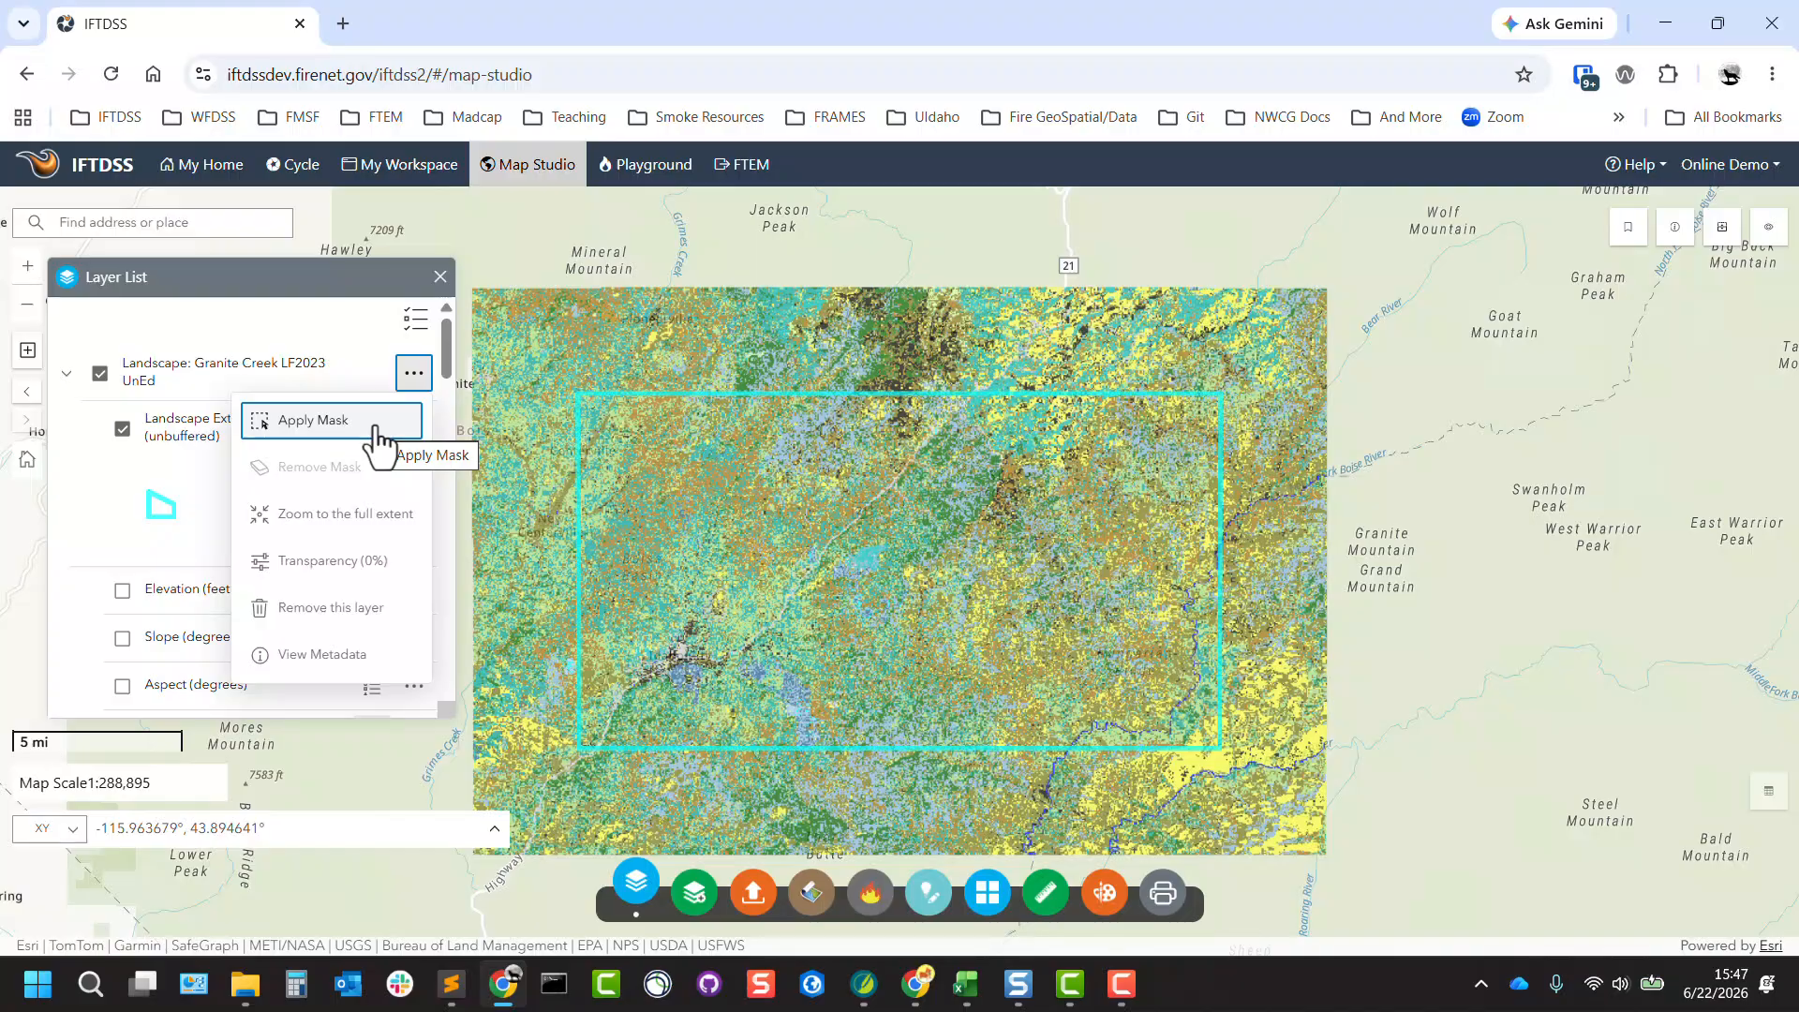
click(359, 373)
click(360, 372)
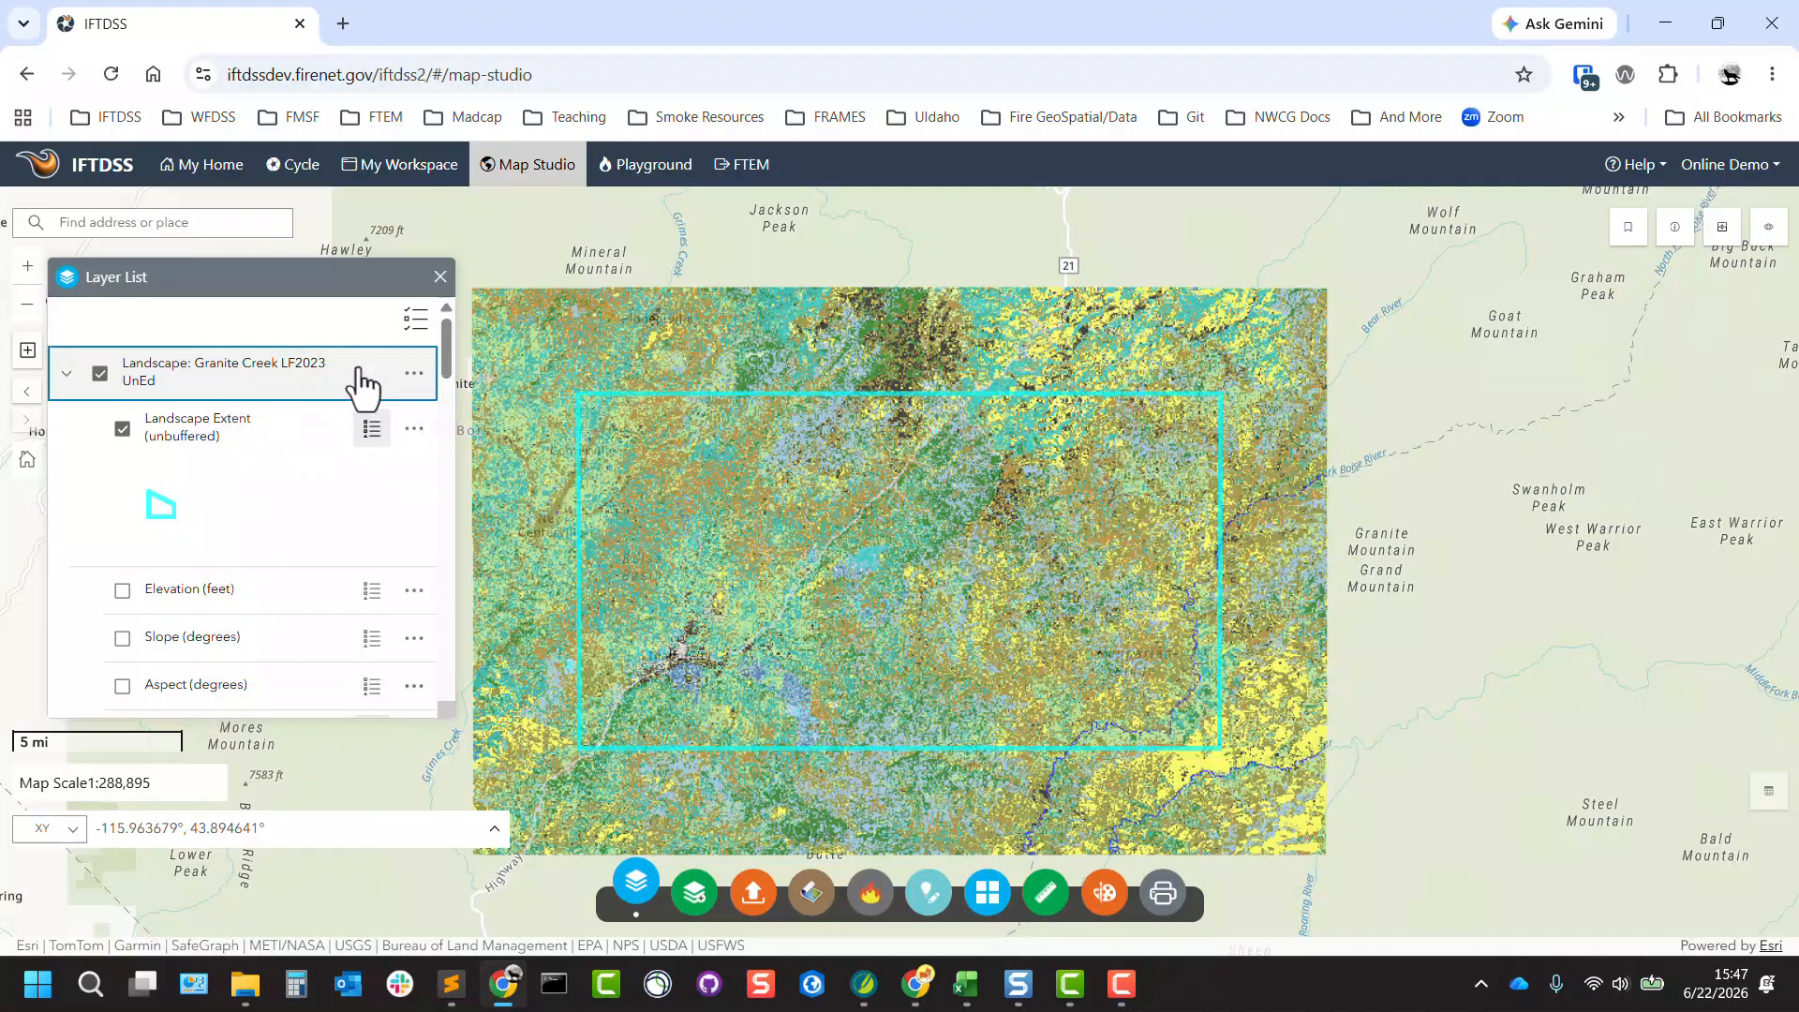
click(414, 374)
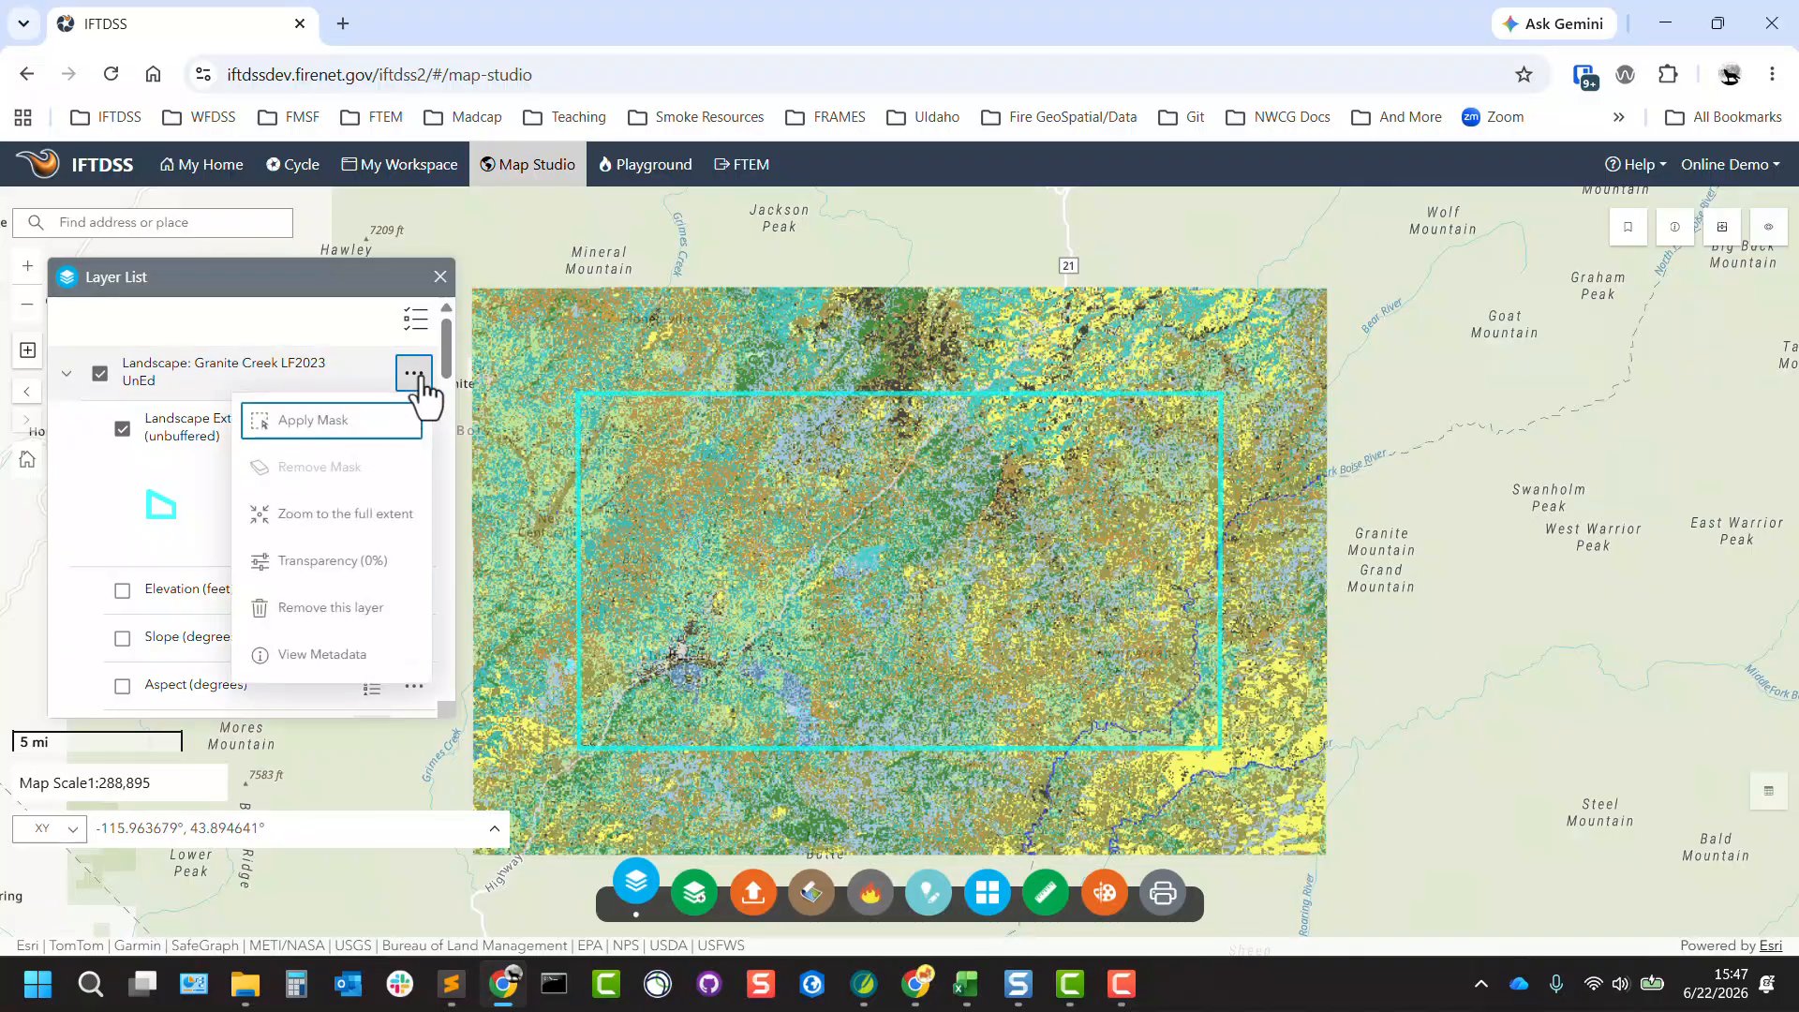
click(414, 374)
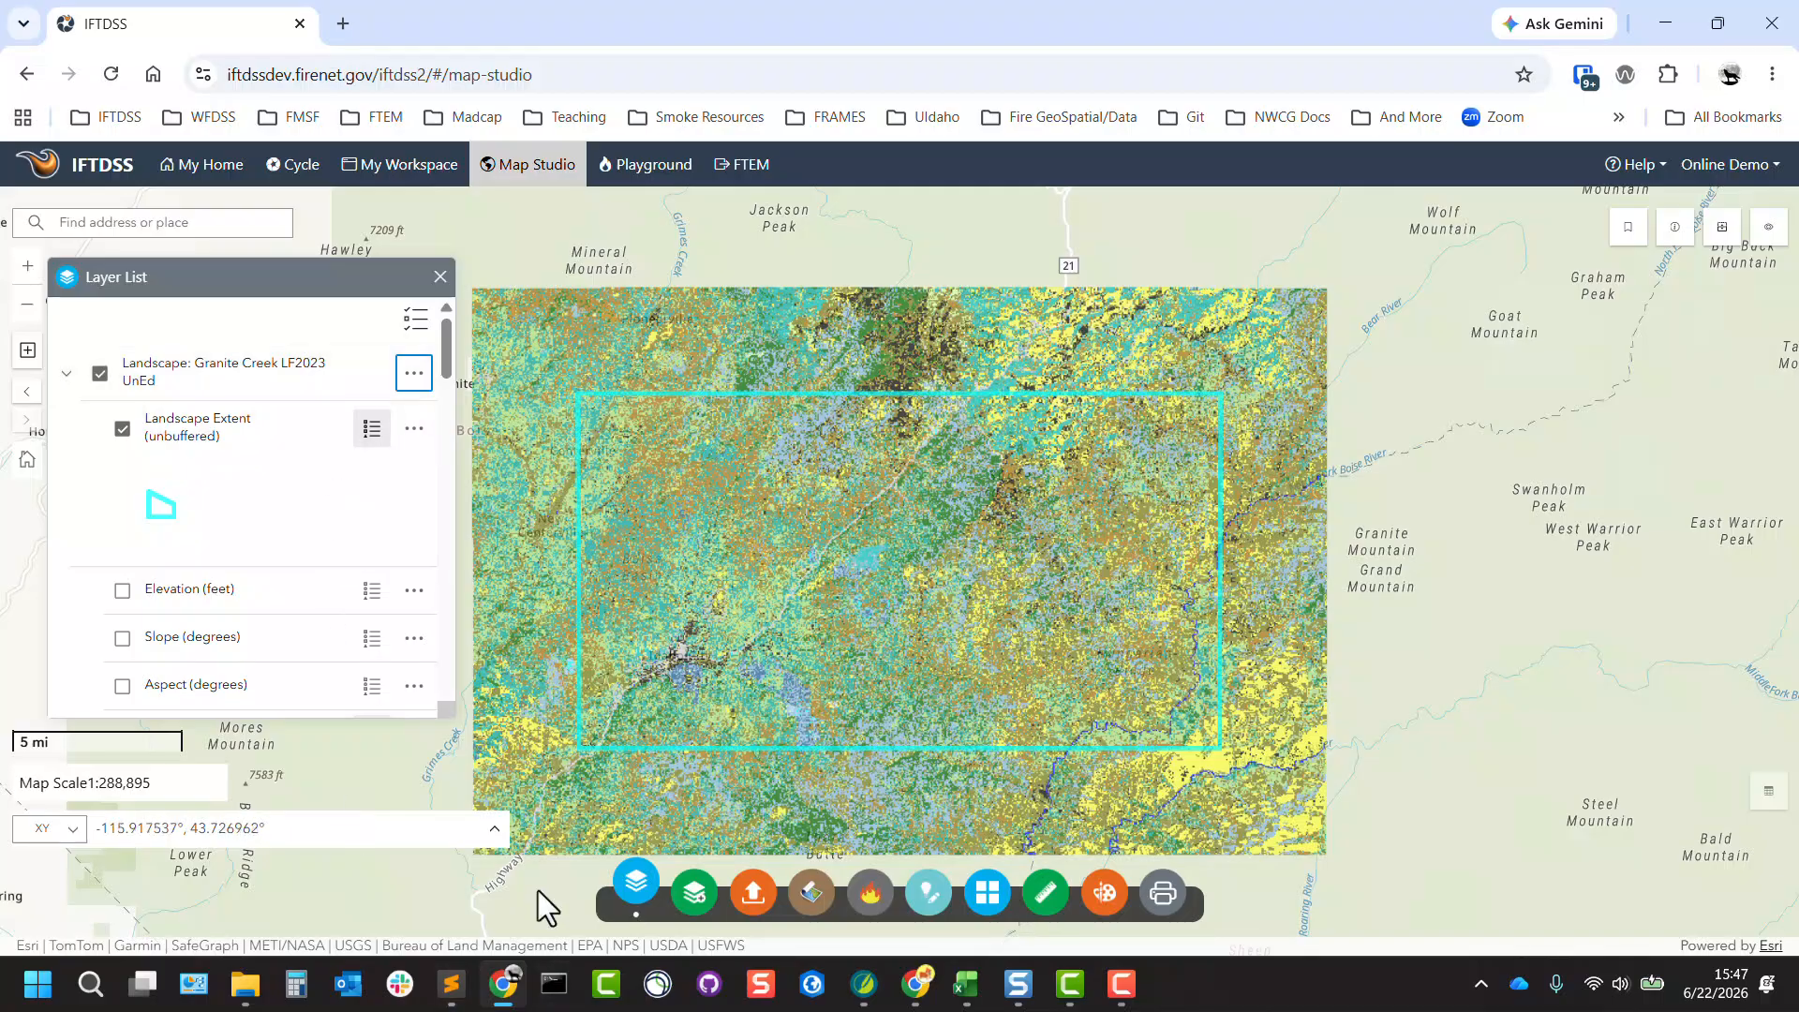
Add the Fire Perimeters (WFIGS) Year to Date reference layer from the WFIGS Wildfire Perimeters disturbance history to the map.
click(695, 901)
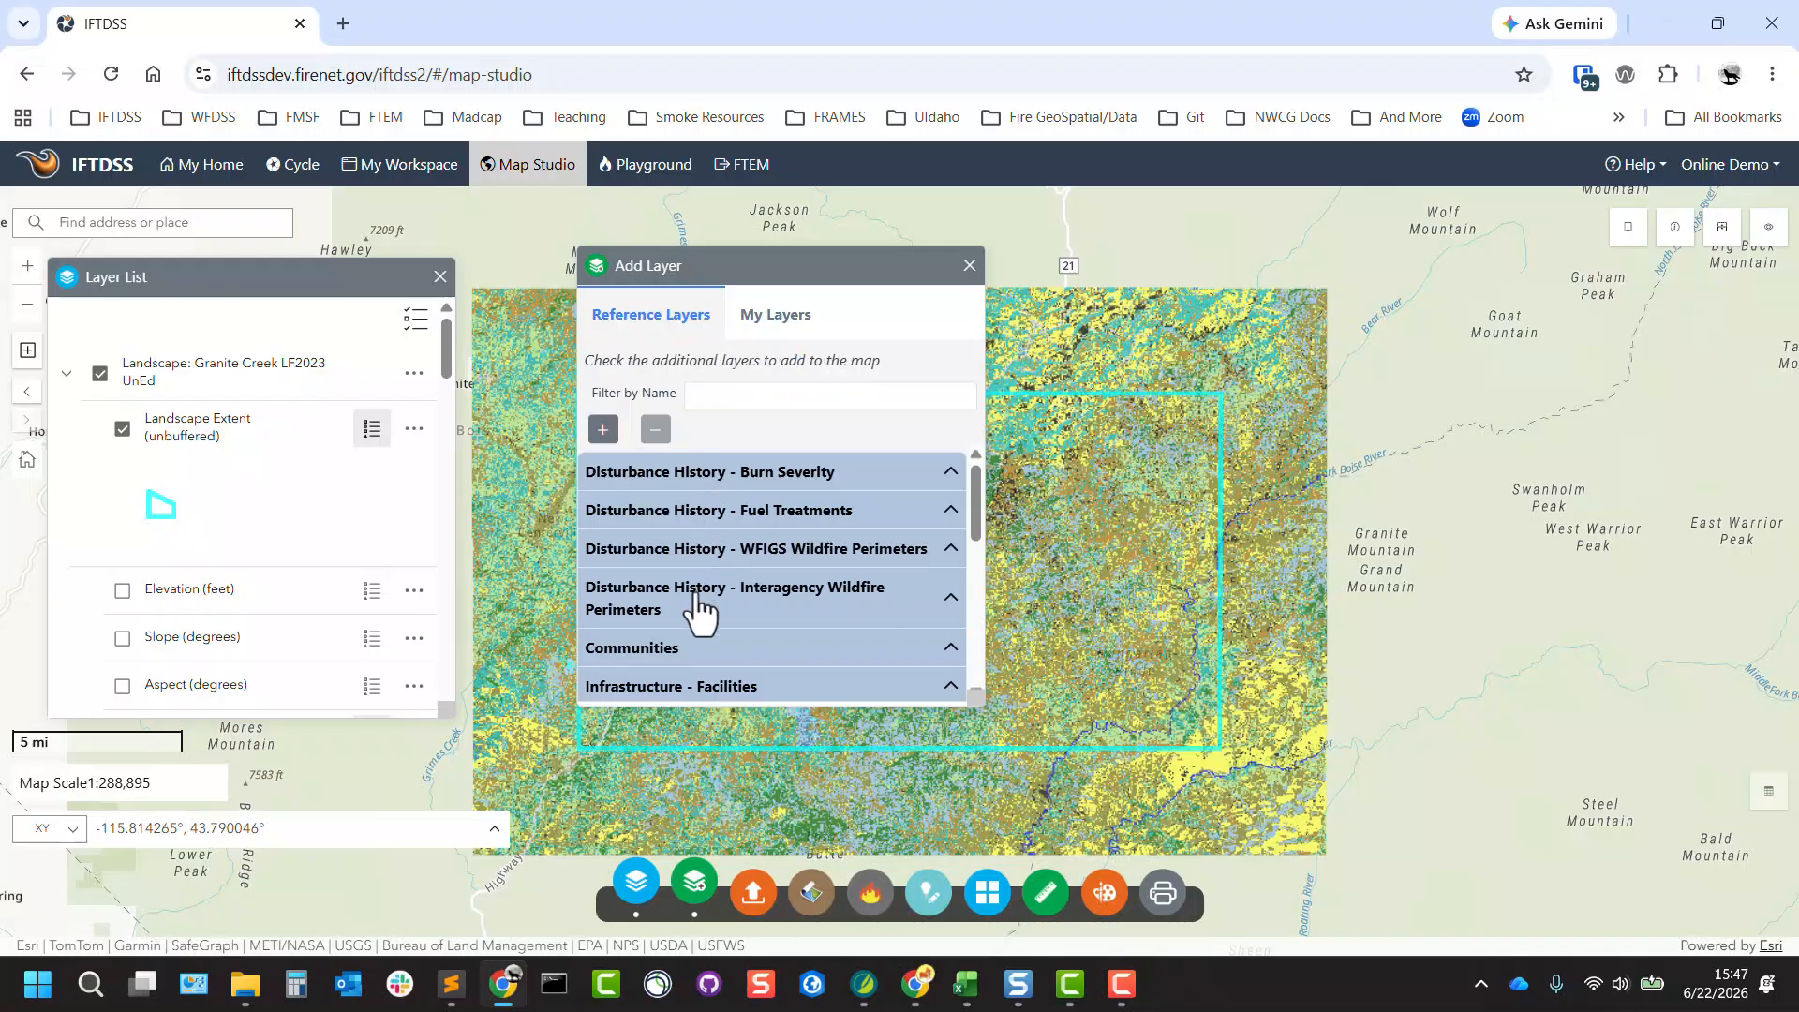
click(690, 562)
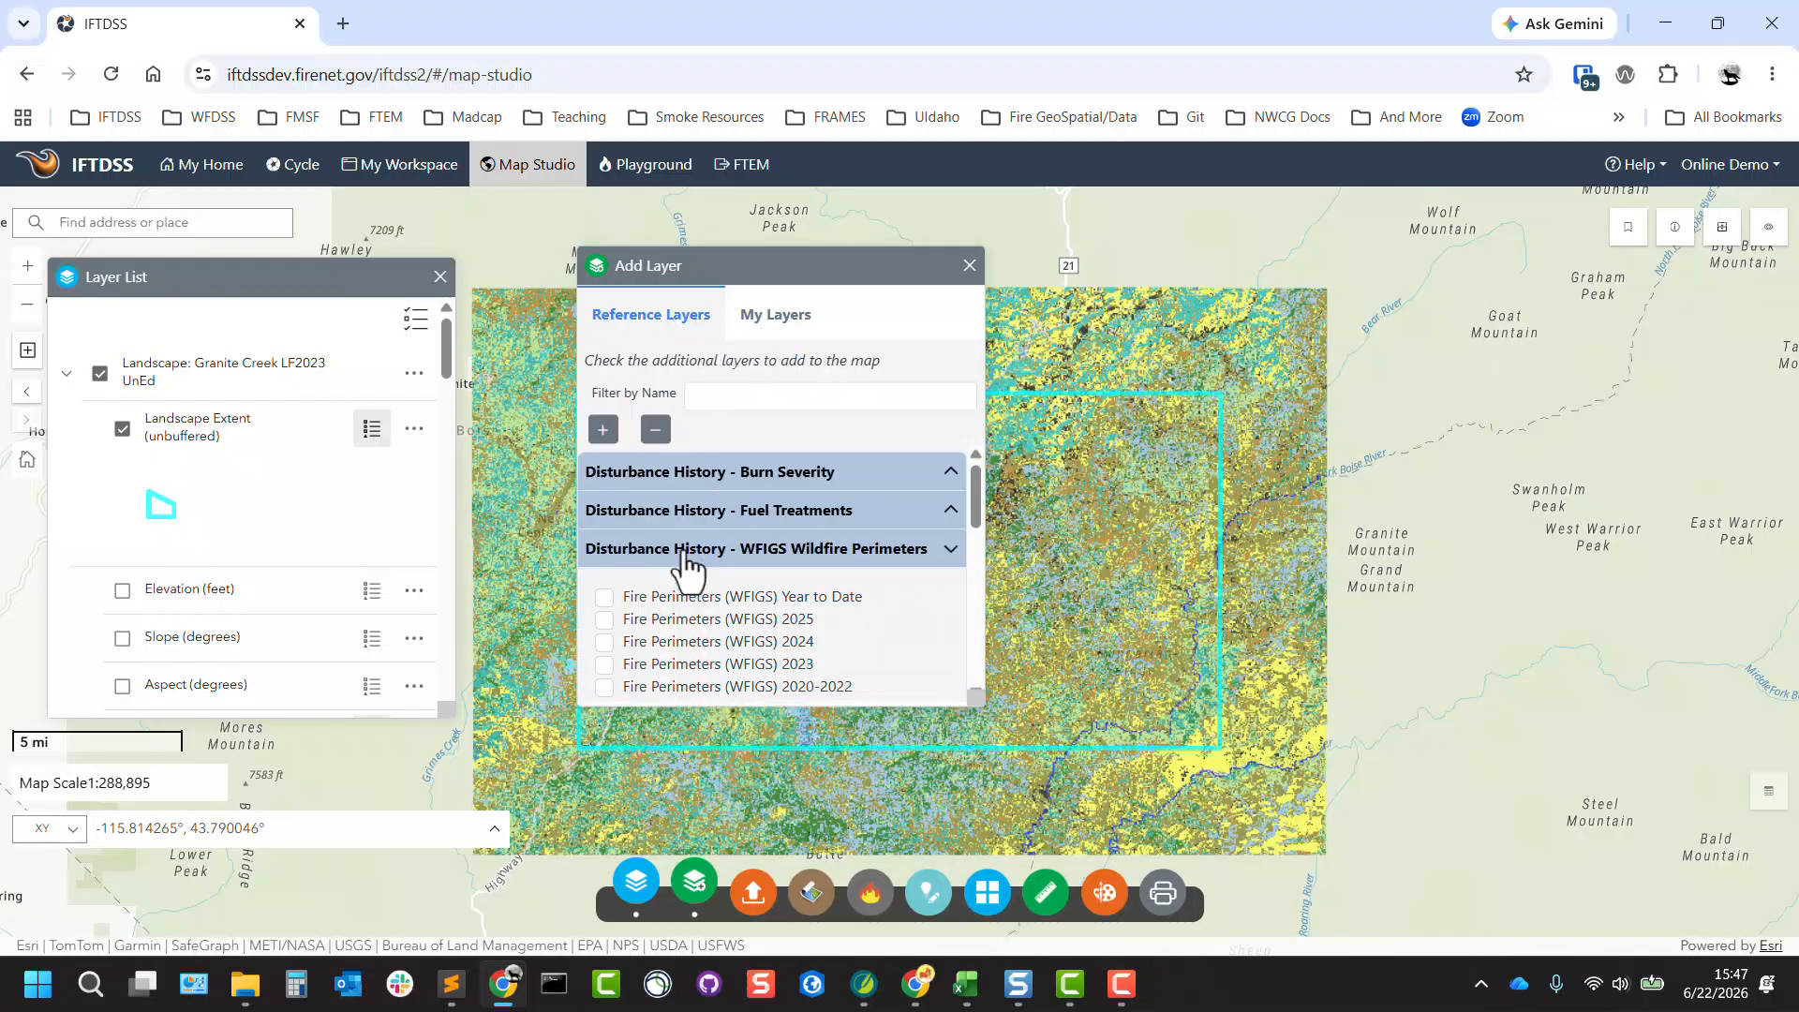
click(604, 598)
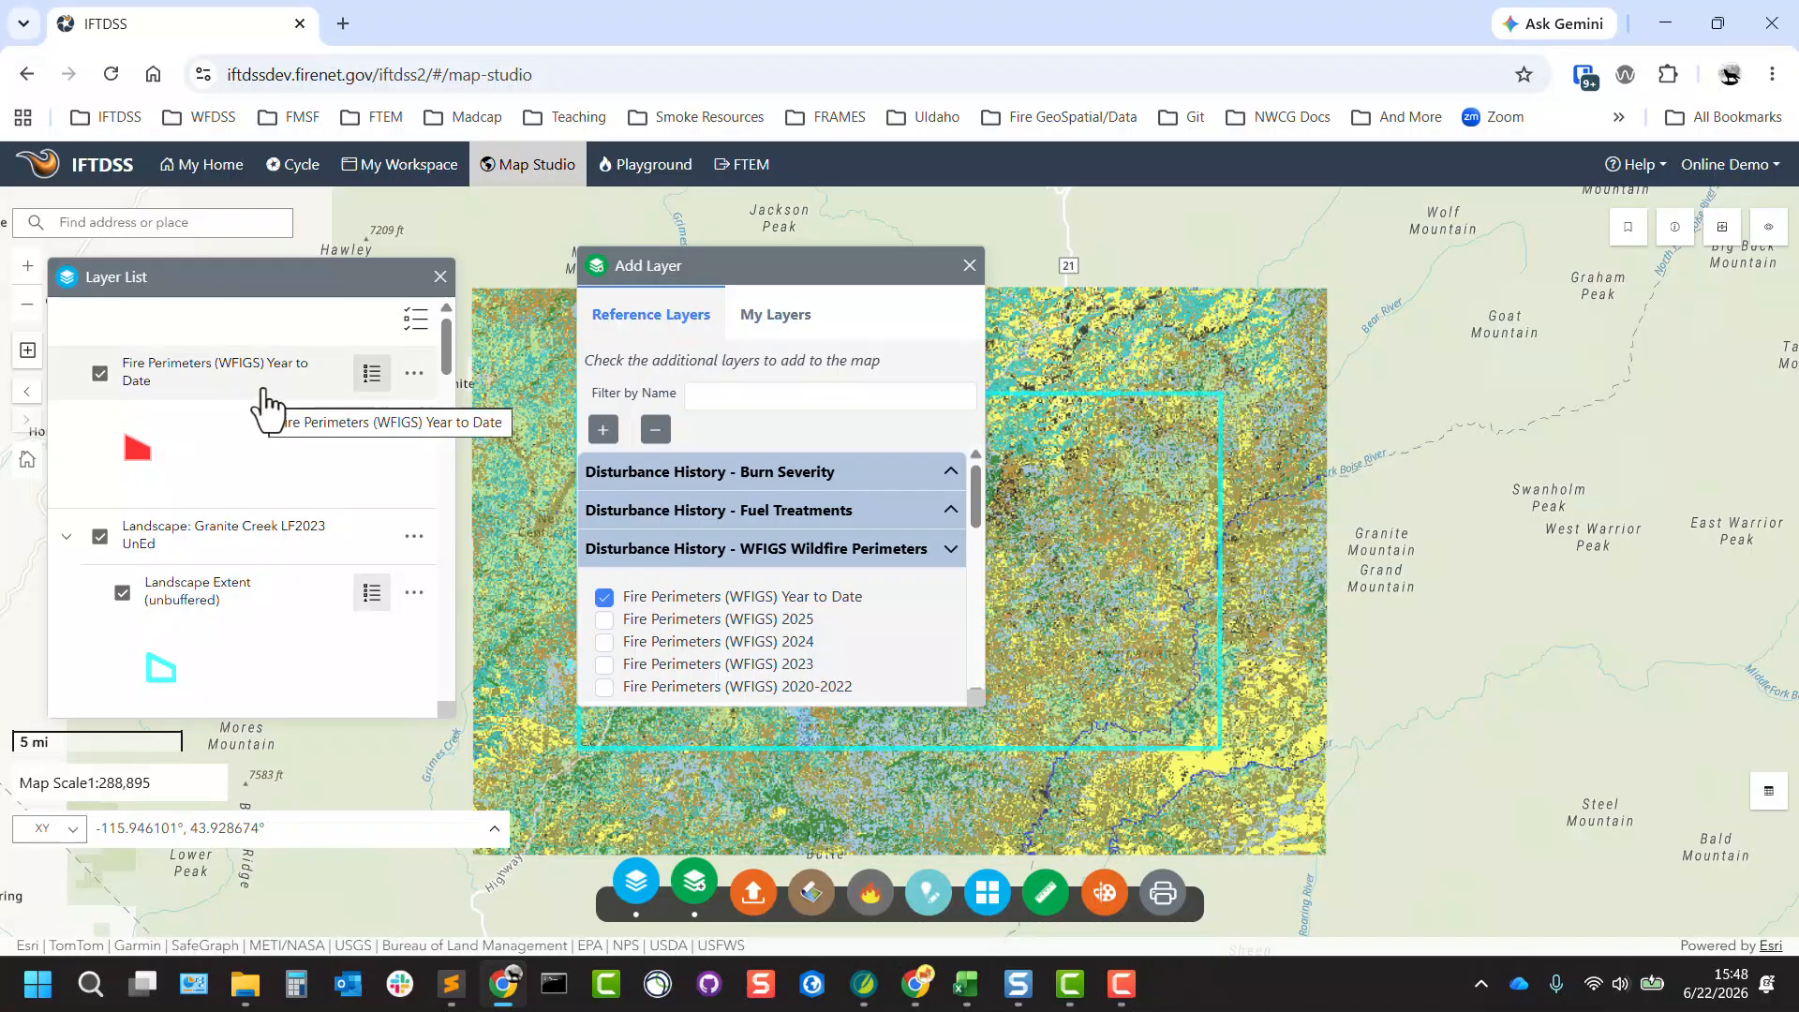
Move the Add Layer window clear of the landscape and examine the year-to-date fire perimeters across the region around Boise.
drag(946, 267, 1686, 358)
scroll(930, 576, down, 1)
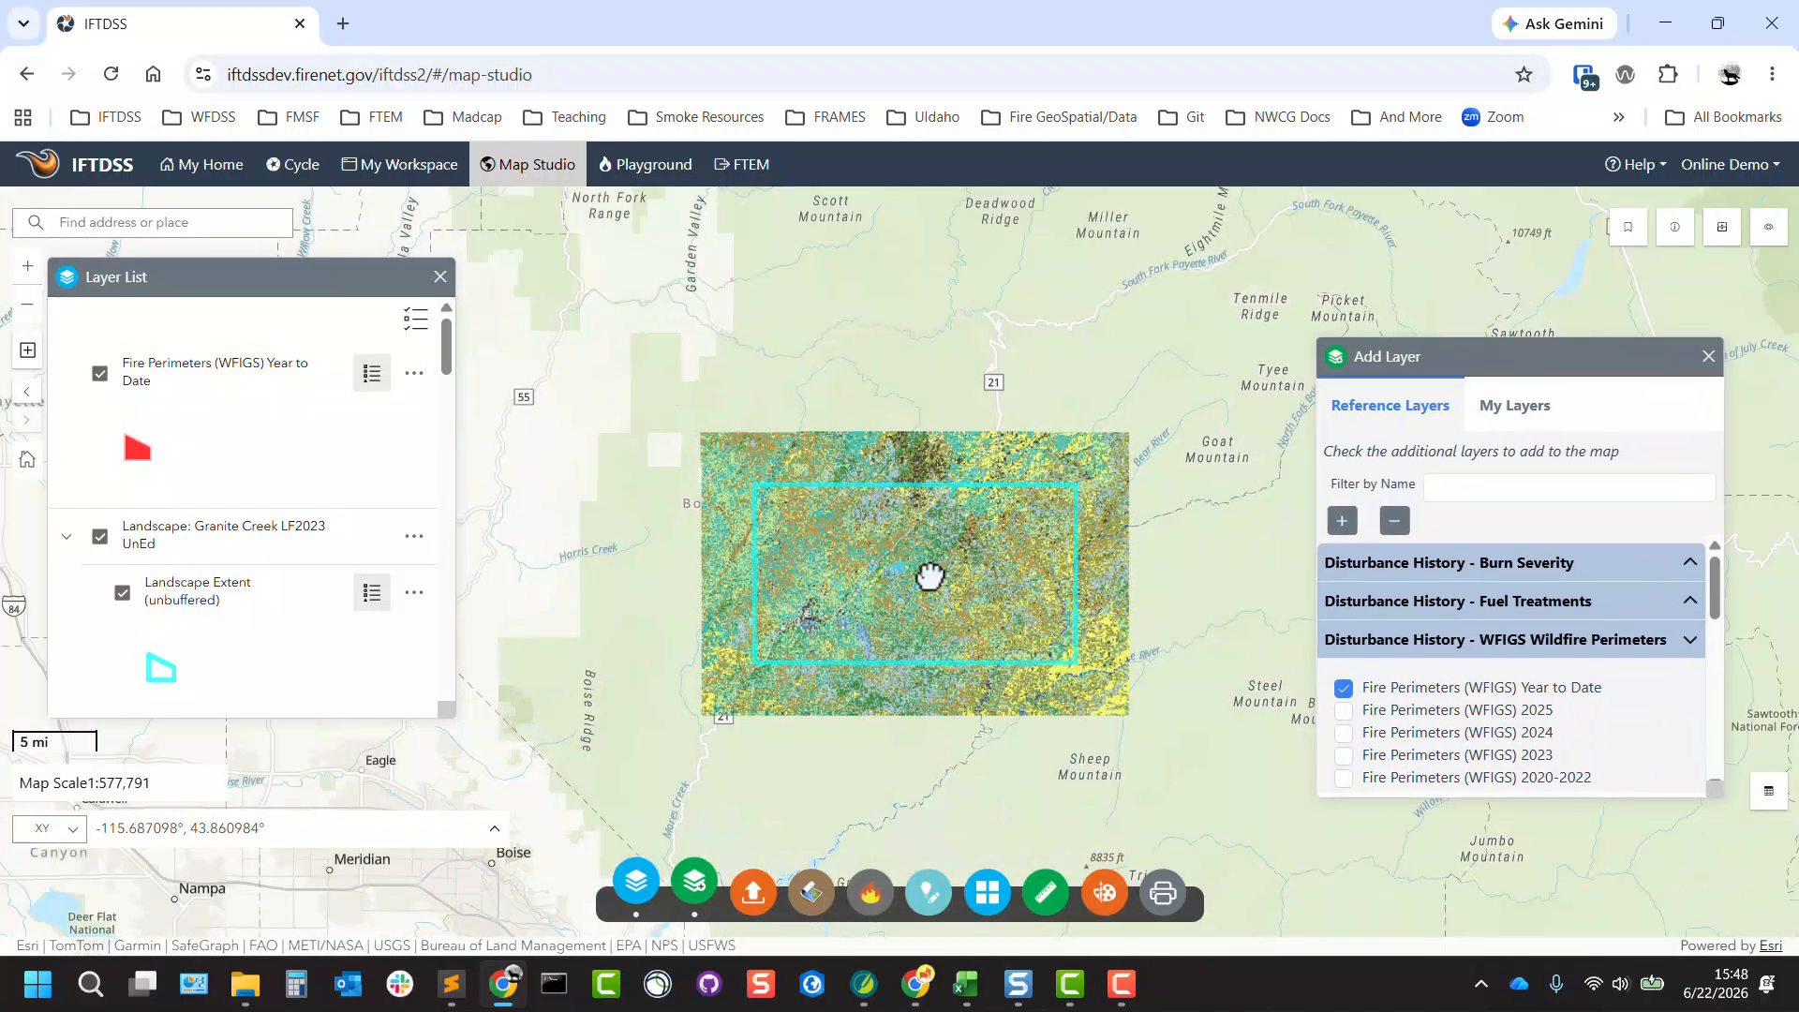
scroll(930, 576, down, 1)
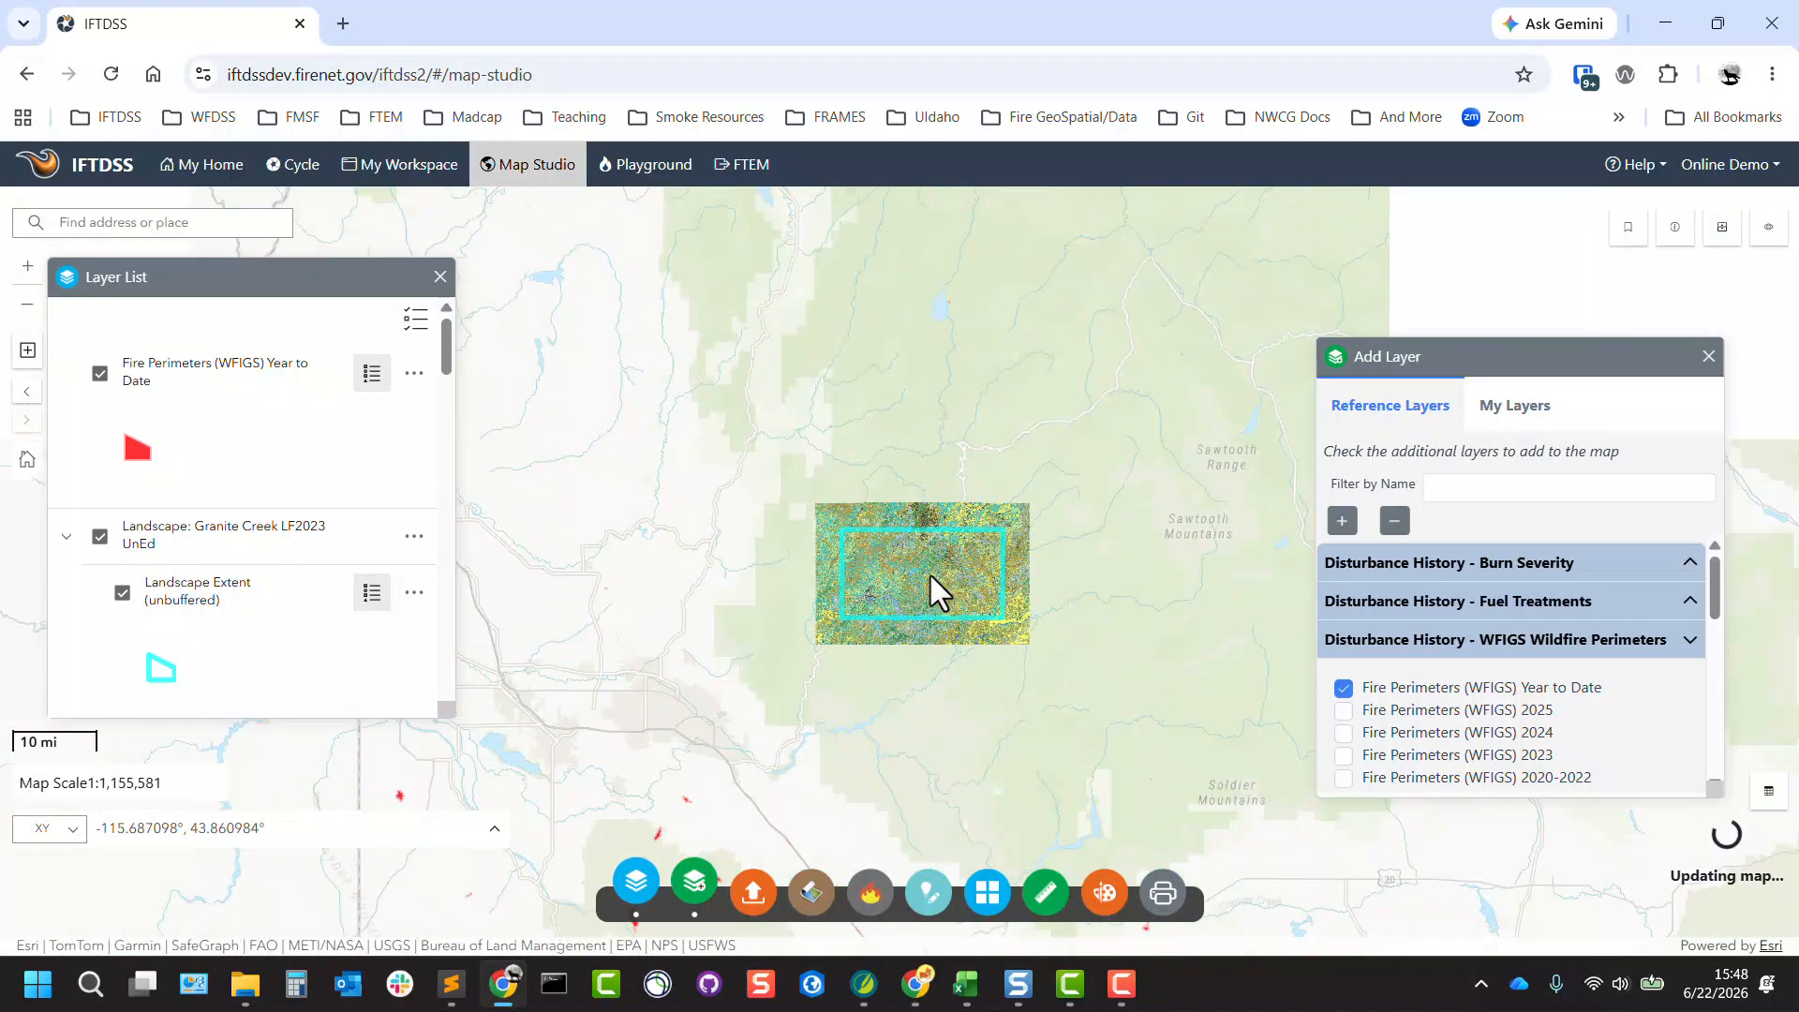
scroll(931, 575, down, 1)
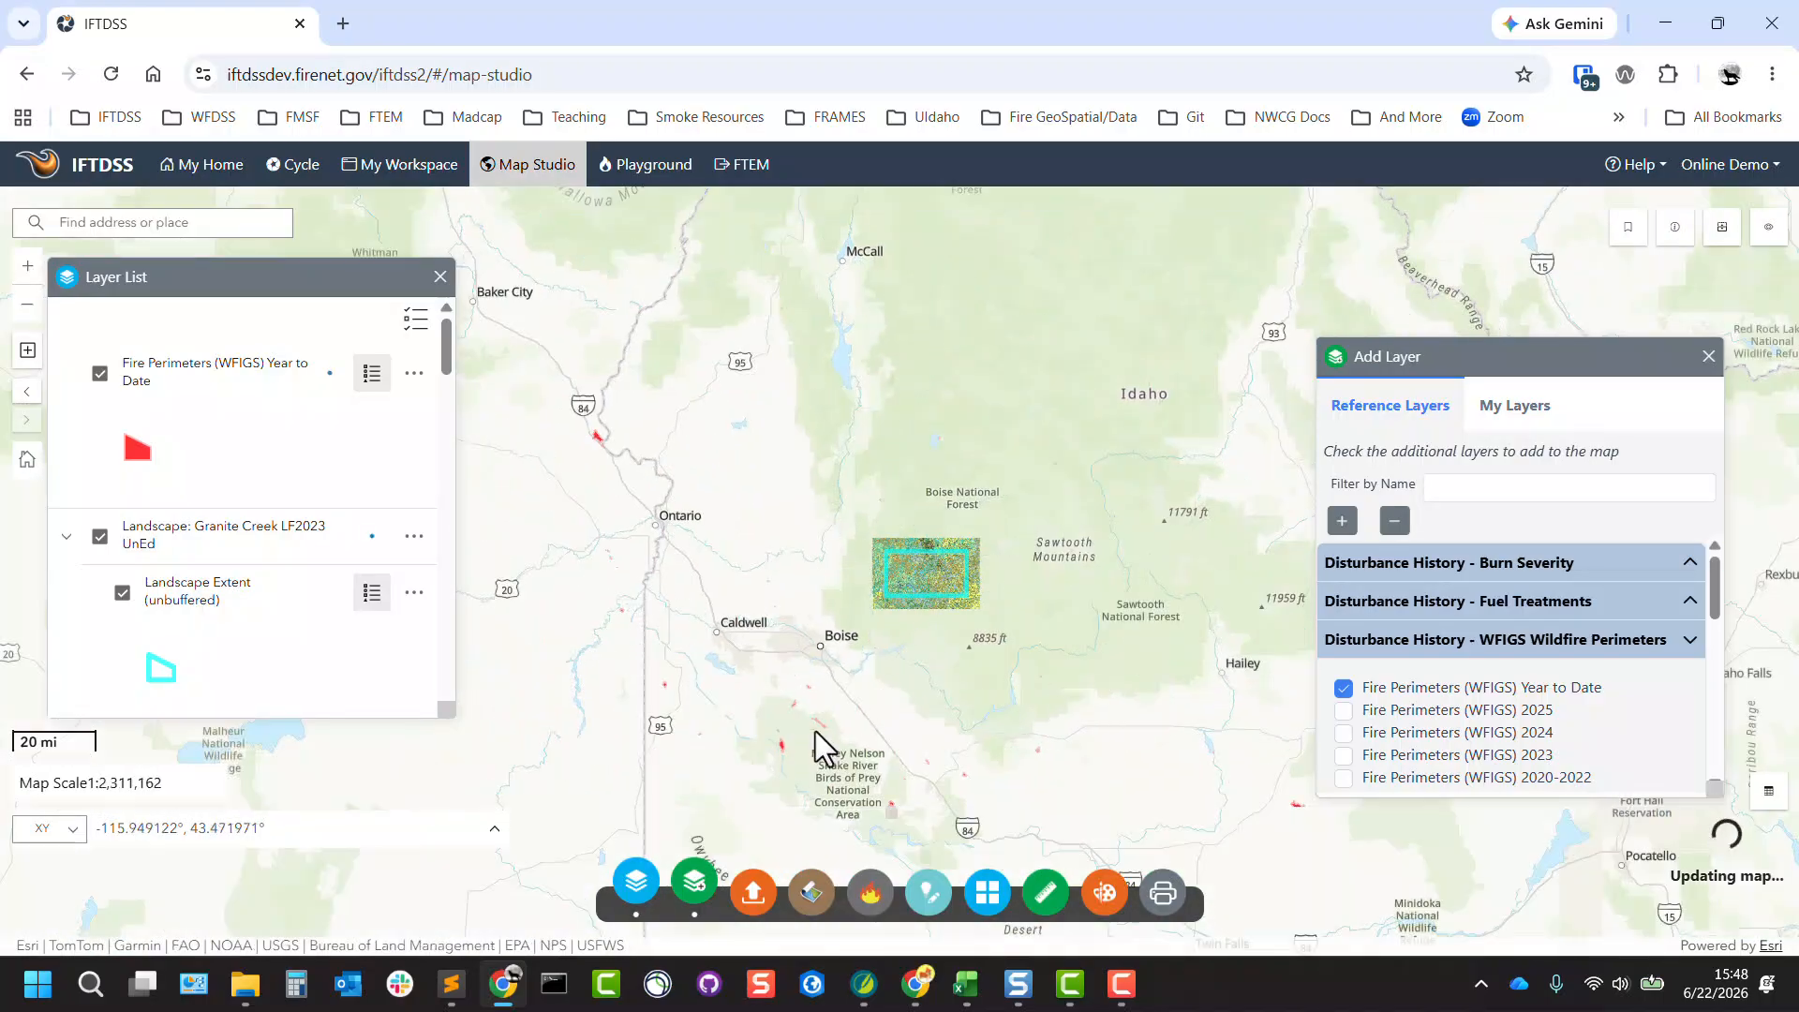
Toggle the Fire Perimeters (WFIGS) Year to Date layer off and on, and return to a close view of the Granite Creek landscape.
click(100, 376)
click(101, 376)
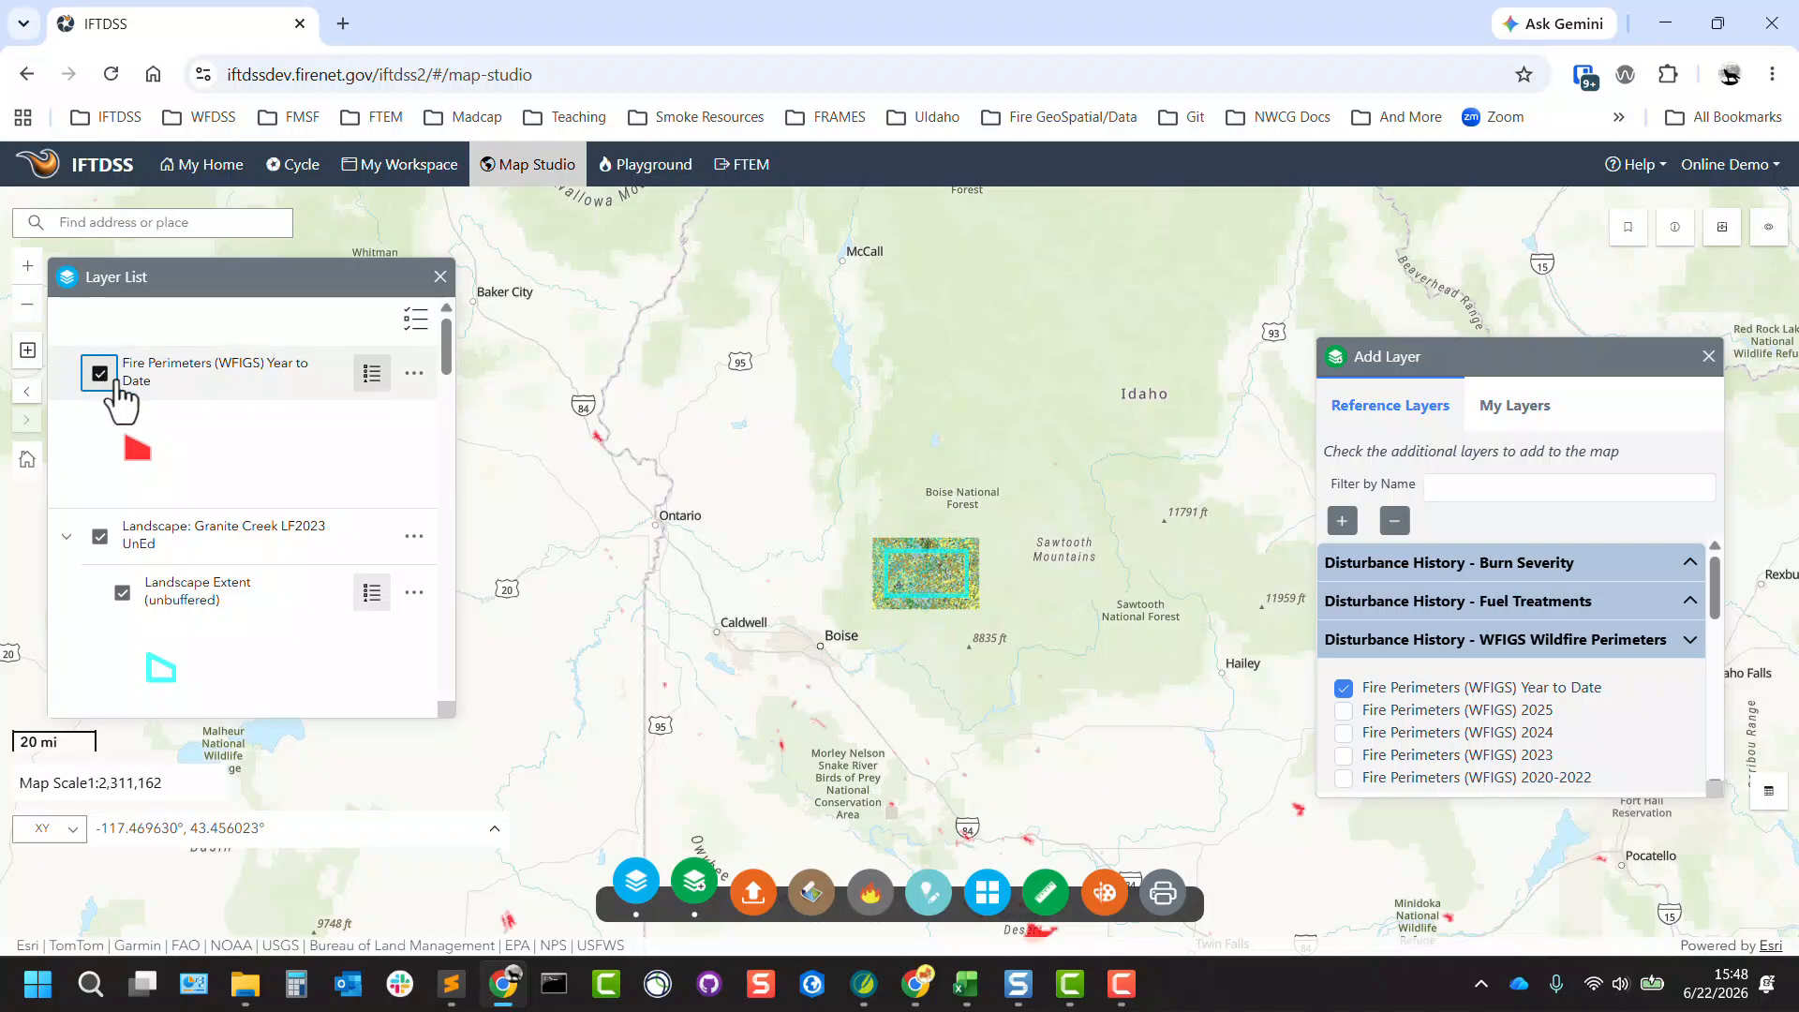
scroll(911, 568, up, 3)
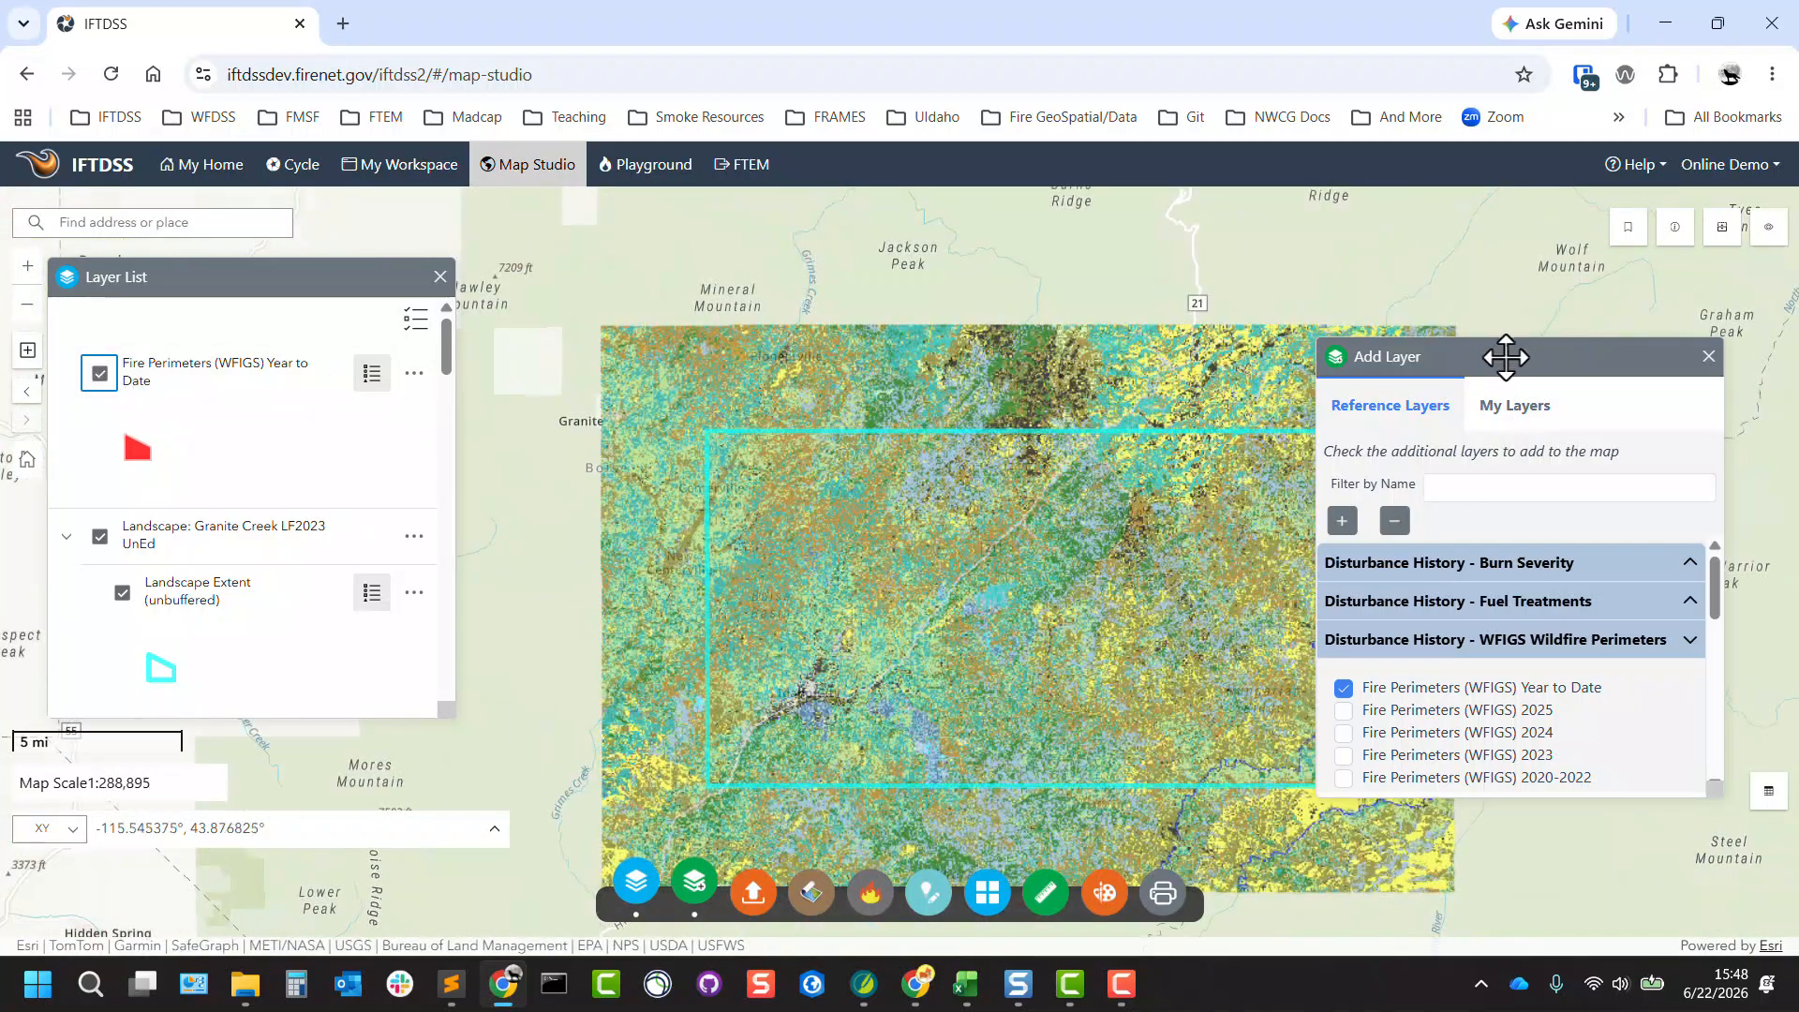
Add the Granite Creek Proposed Treatment Areas shapefile from the Granite Creek Treatments folder of personal layers to the map.
drag(1498, 356, 685, 236)
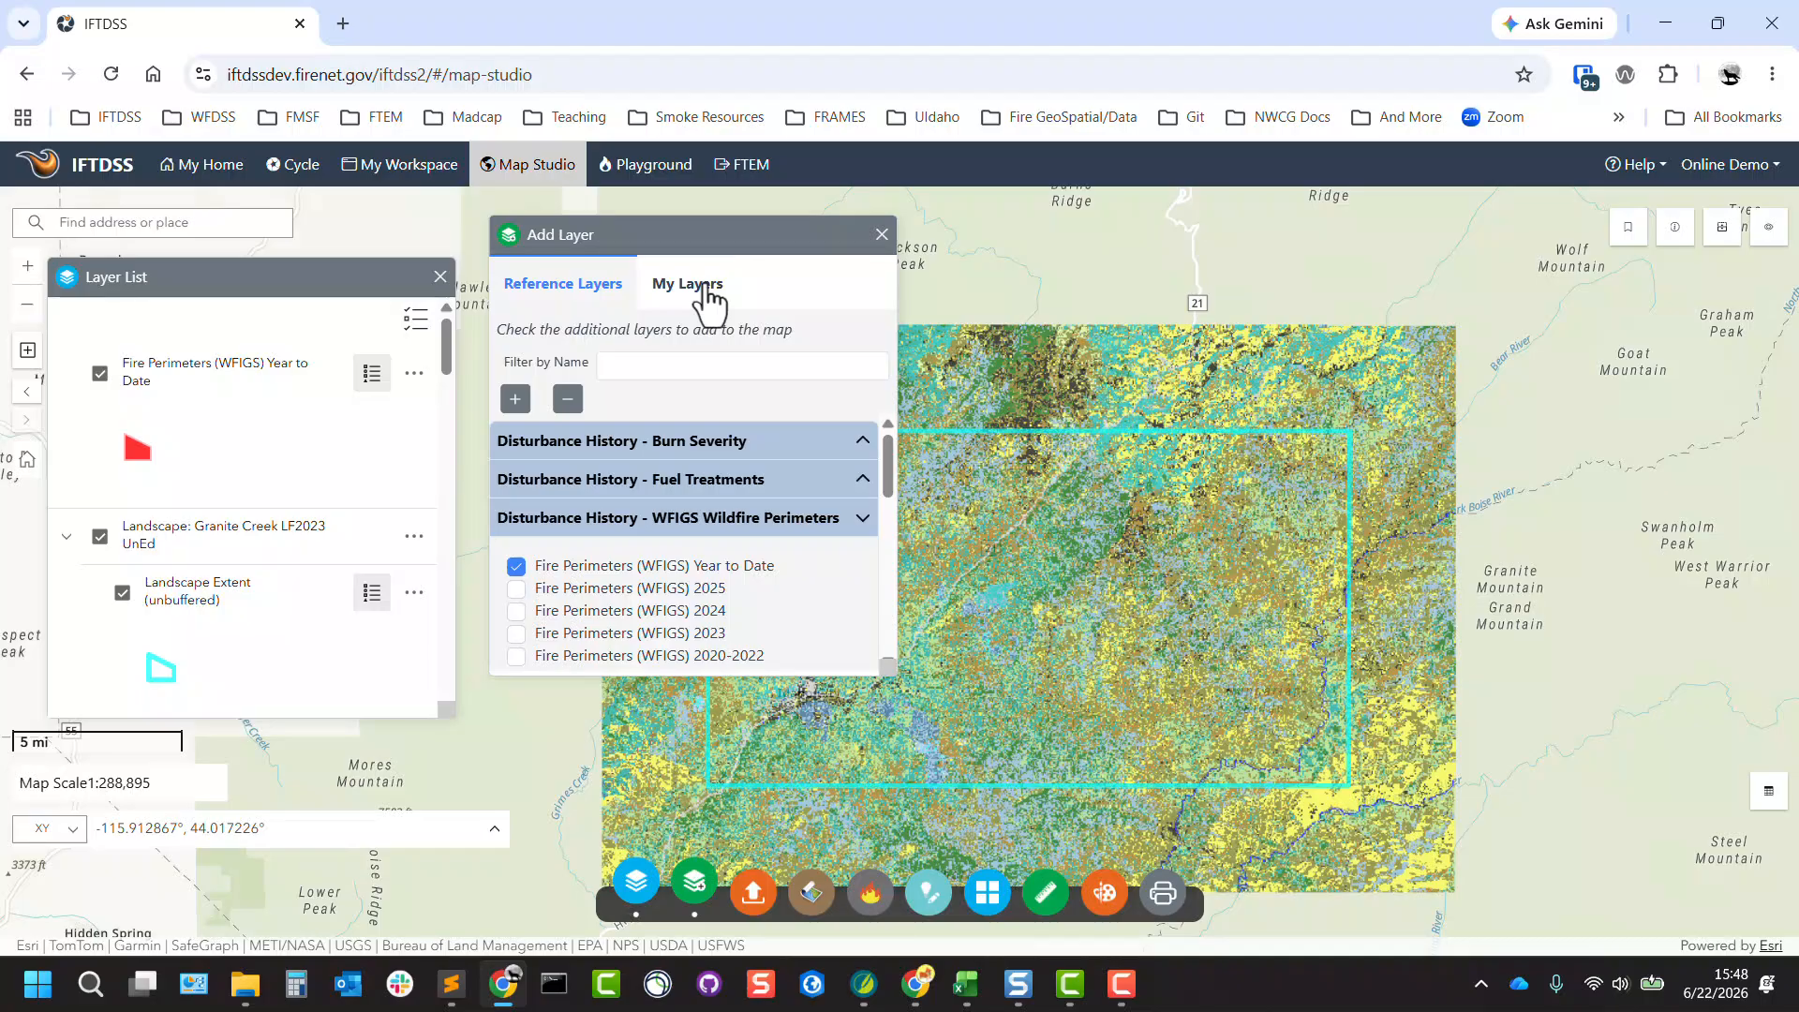
click(694, 284)
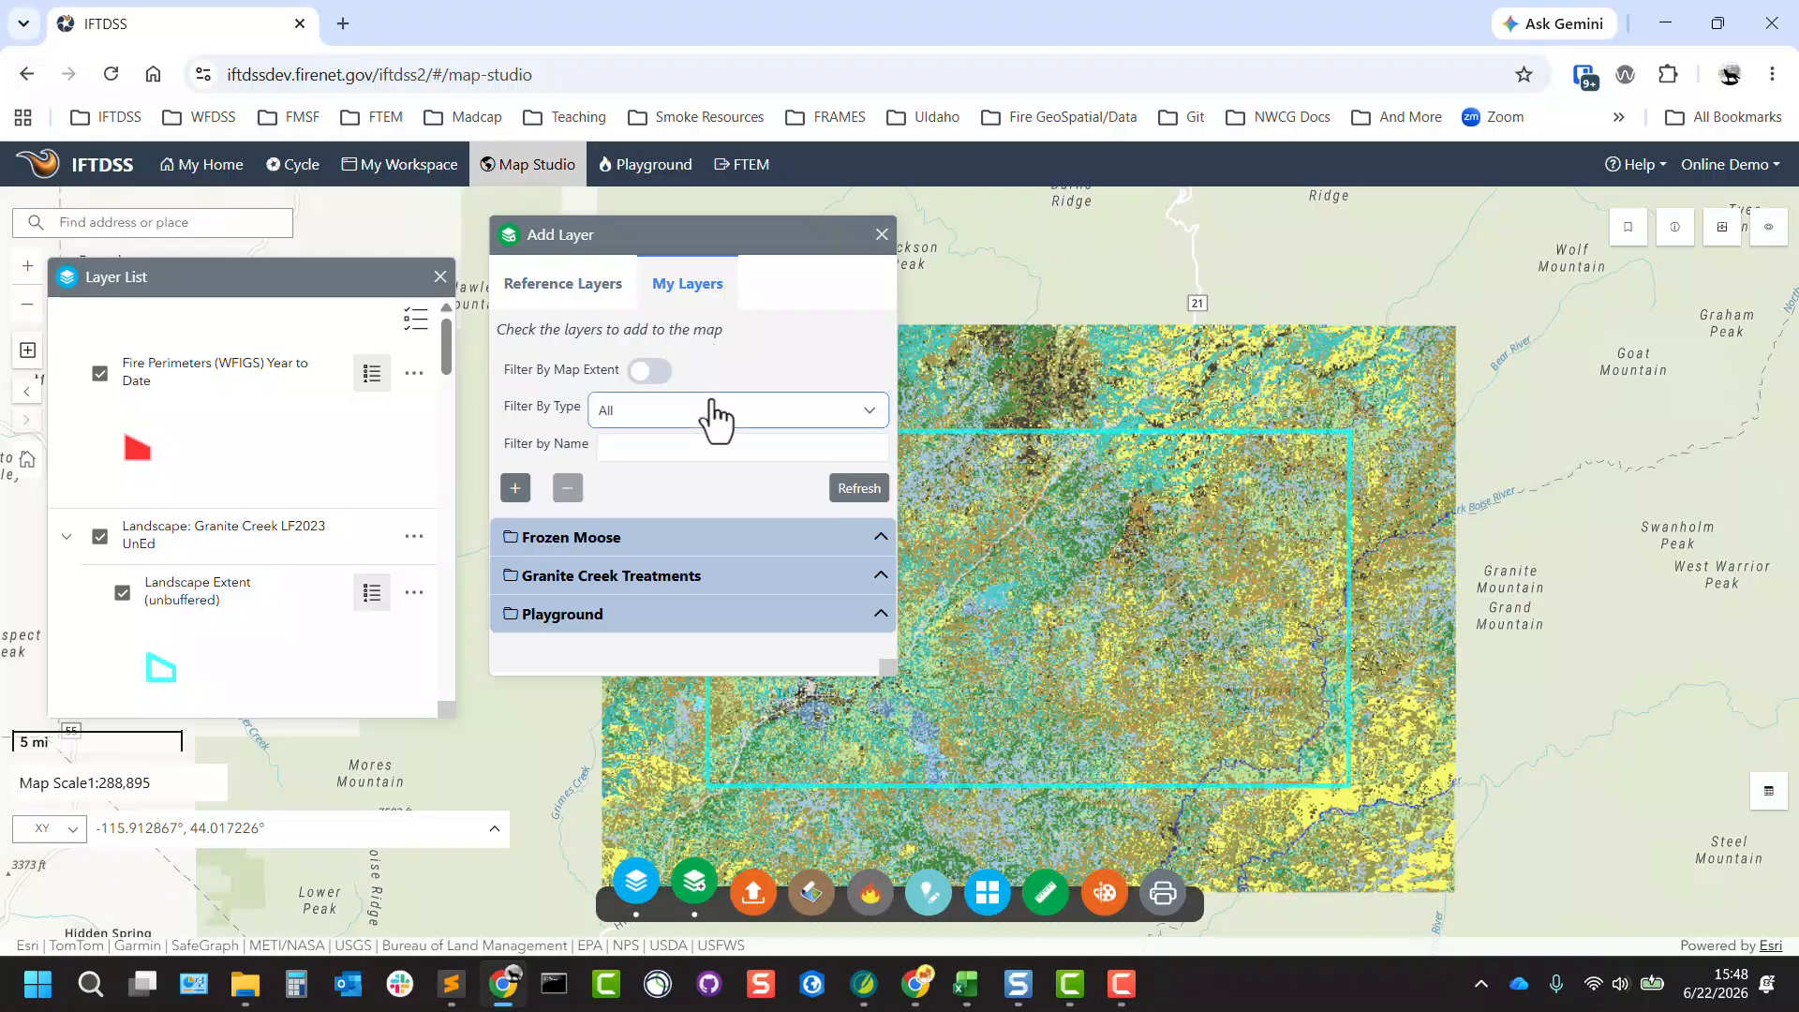
click(693, 575)
scroll(693, 581, down, 1)
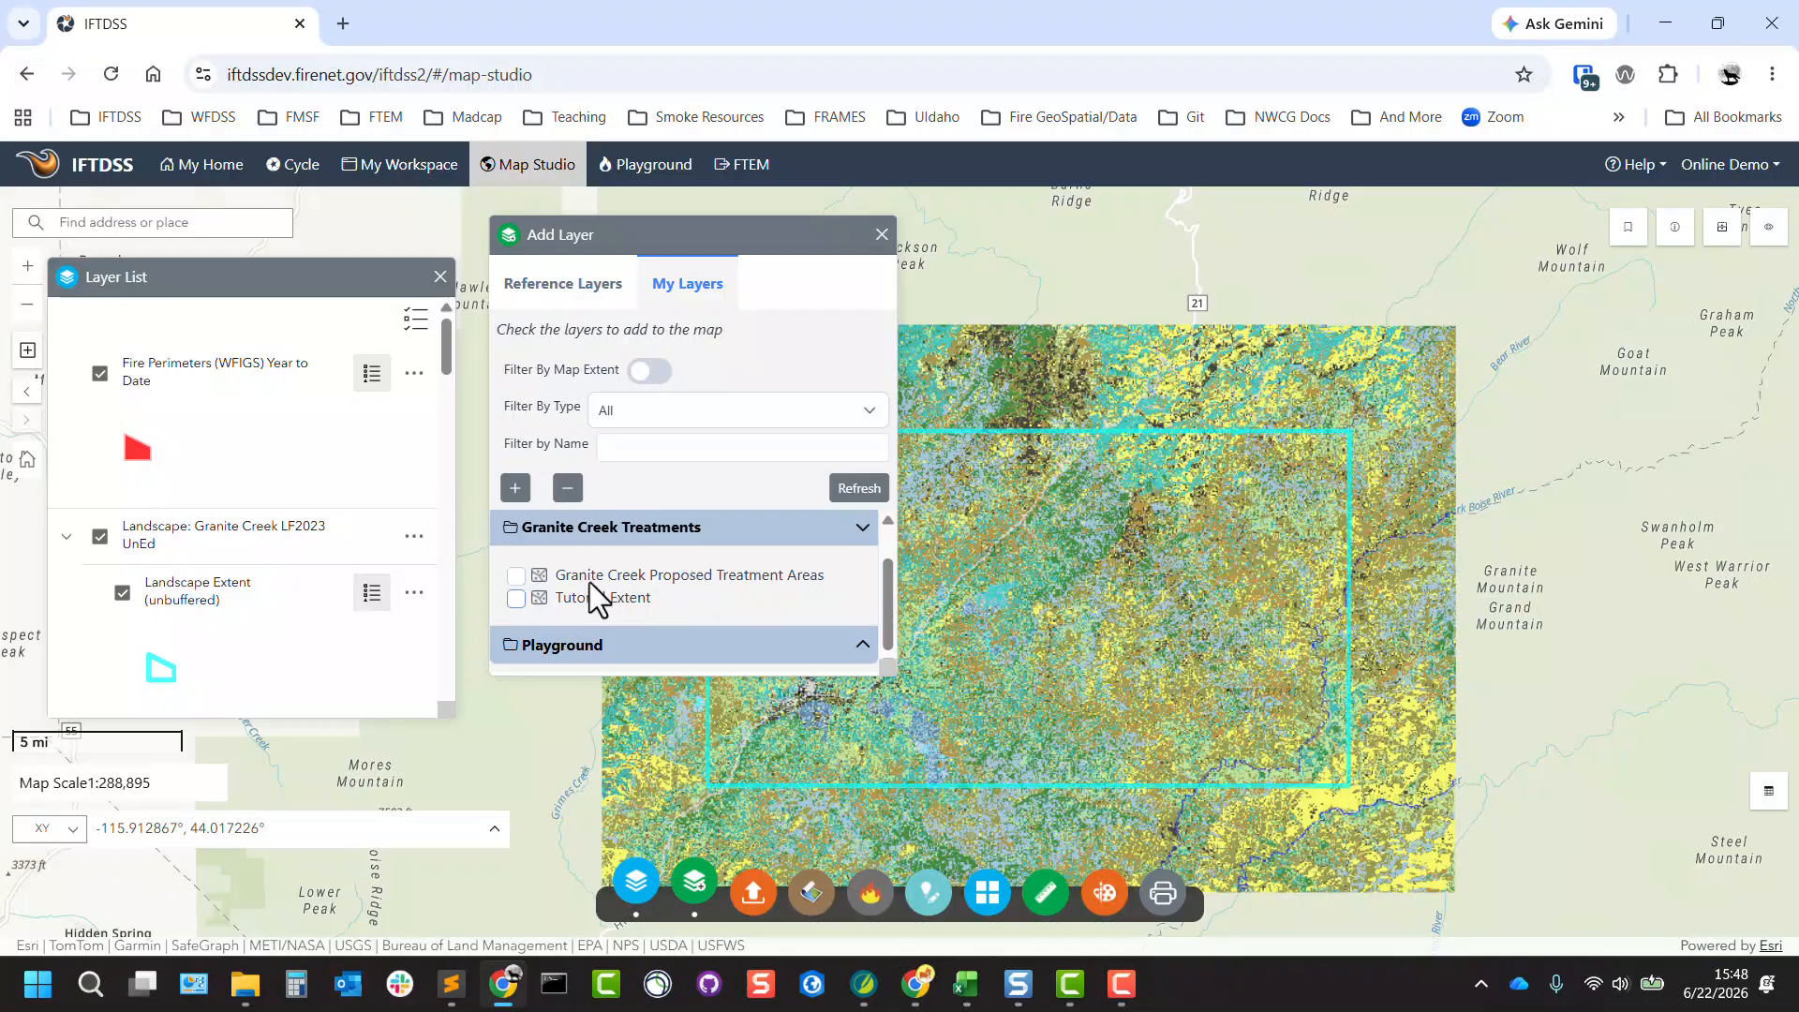
click(516, 576)
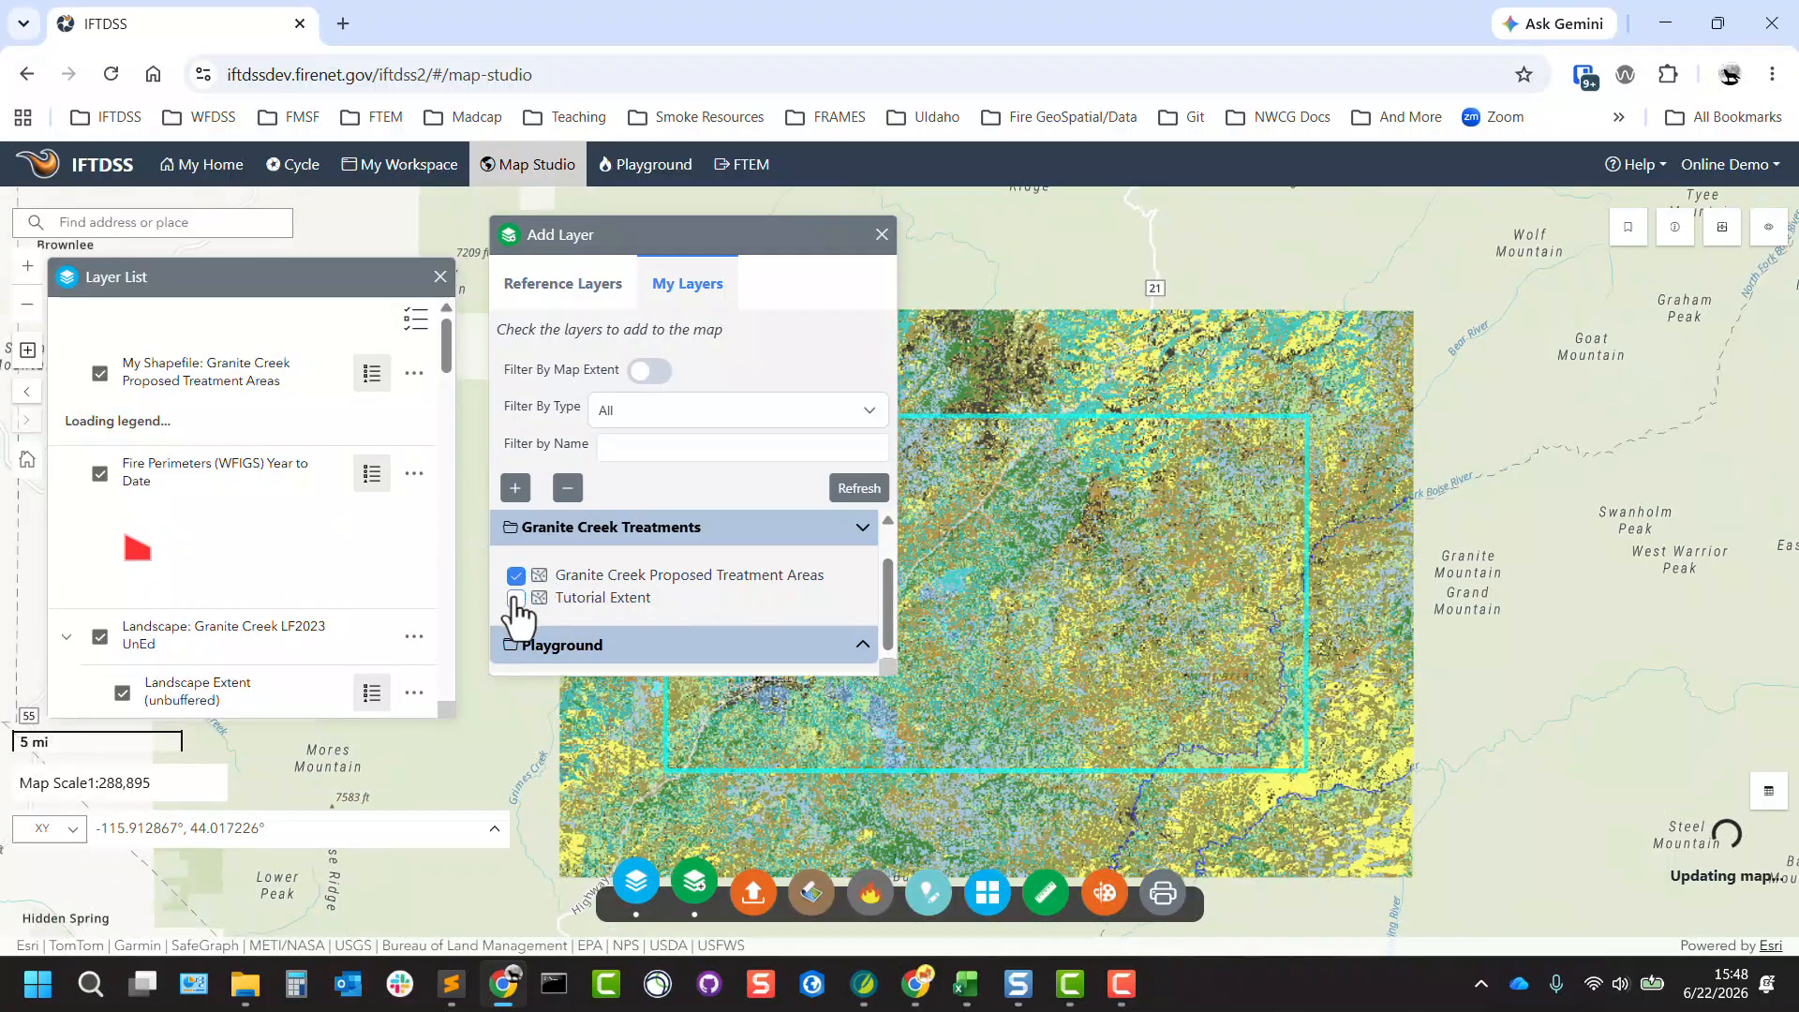
click(882, 234)
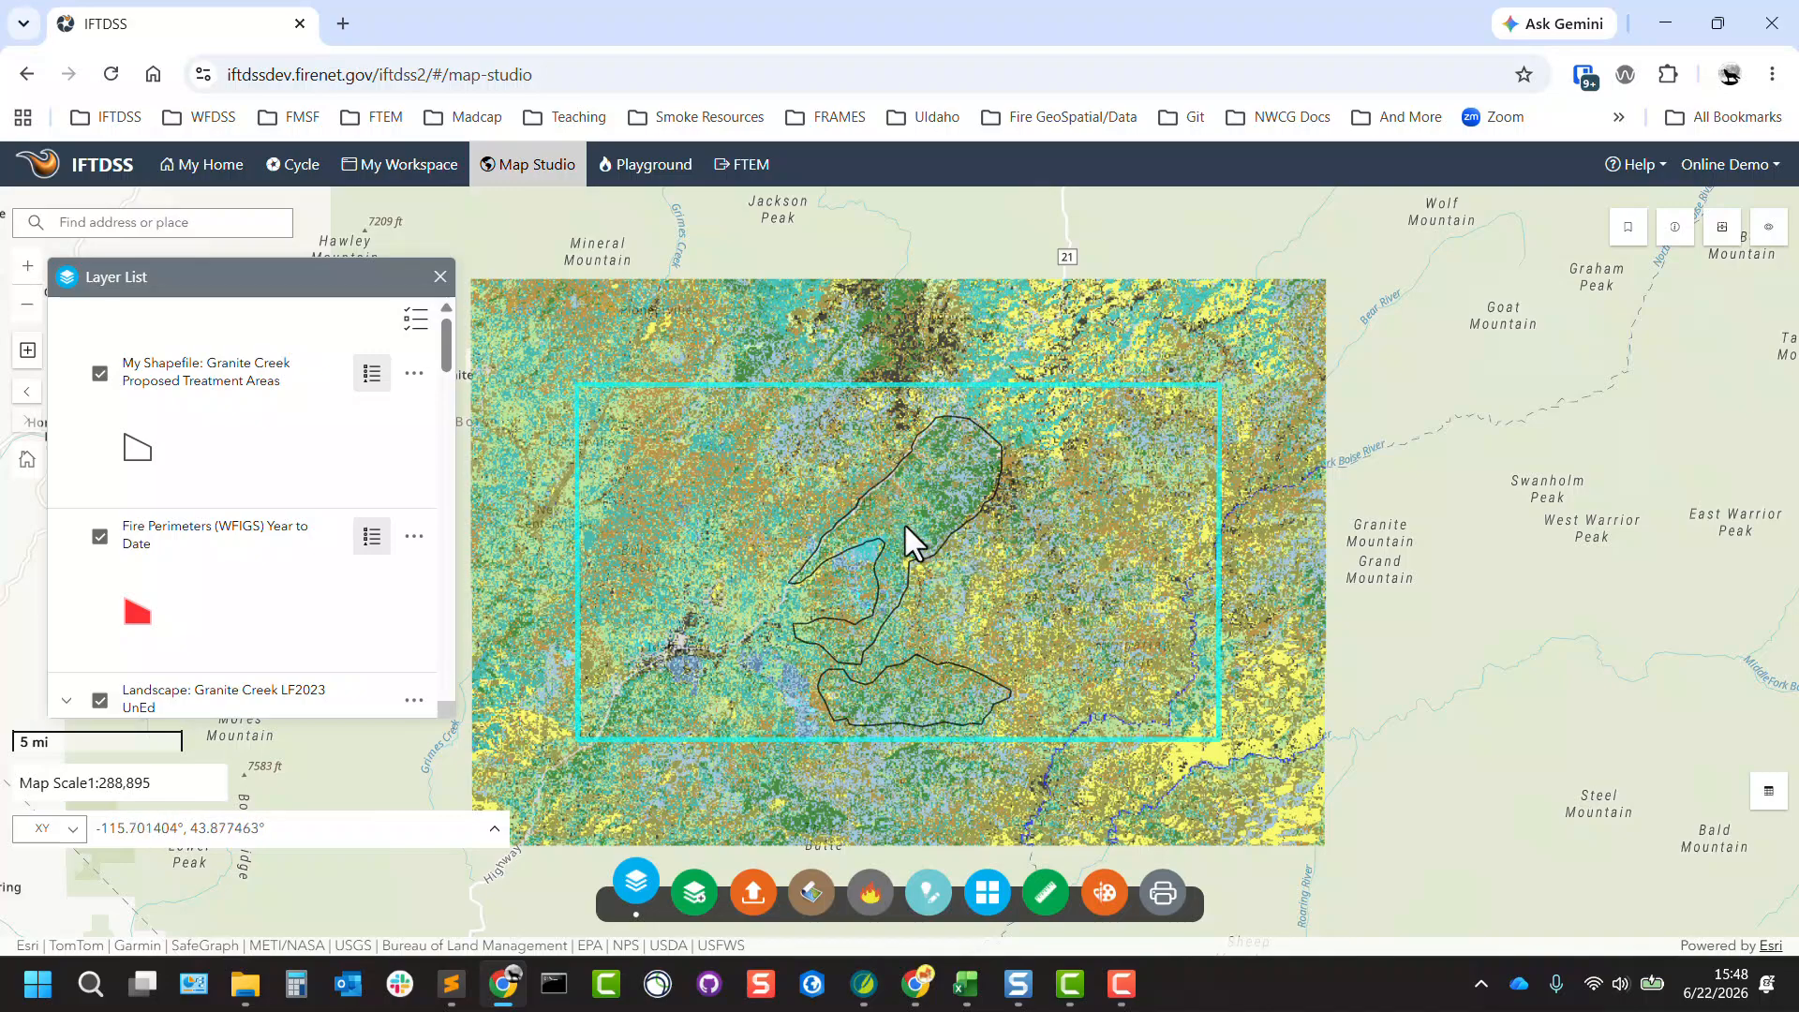
Check the treatment areas layer's options and review the requirements for uploading a zipped shapefile, leaving without uploading anything.
click(413, 375)
click(753, 892)
drag(727, 279, 324, 379)
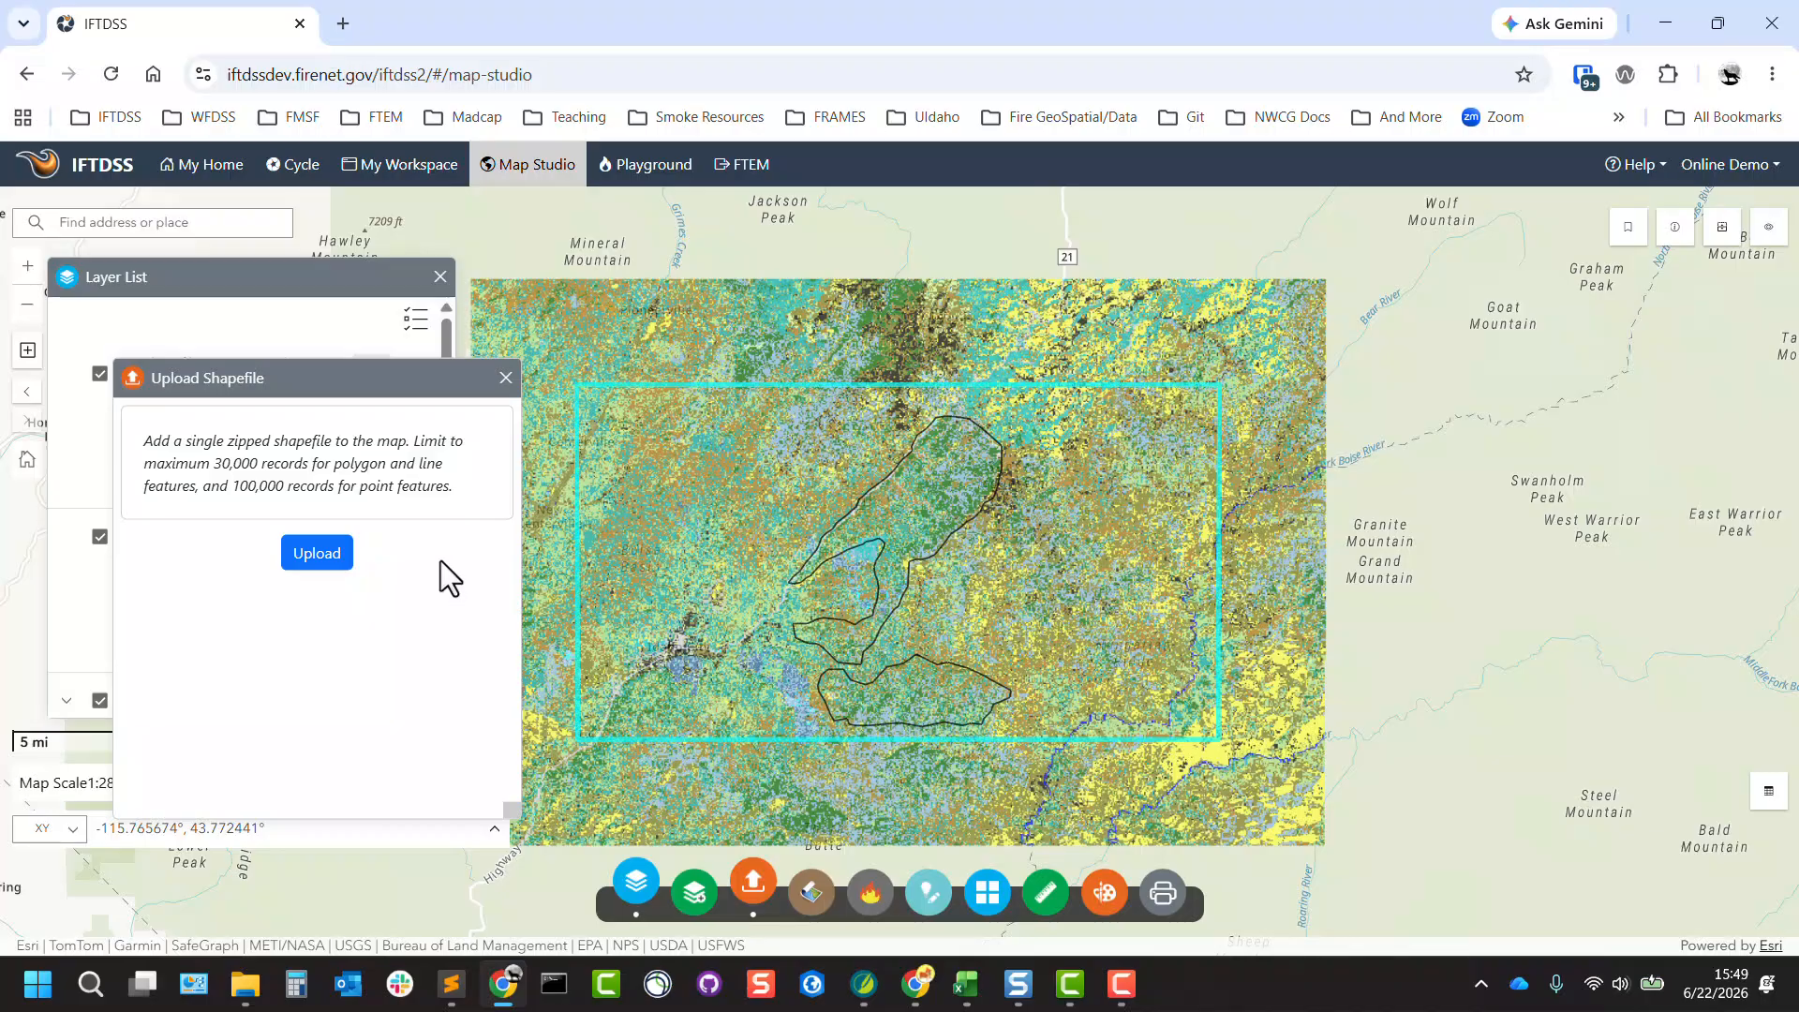
click(506, 378)
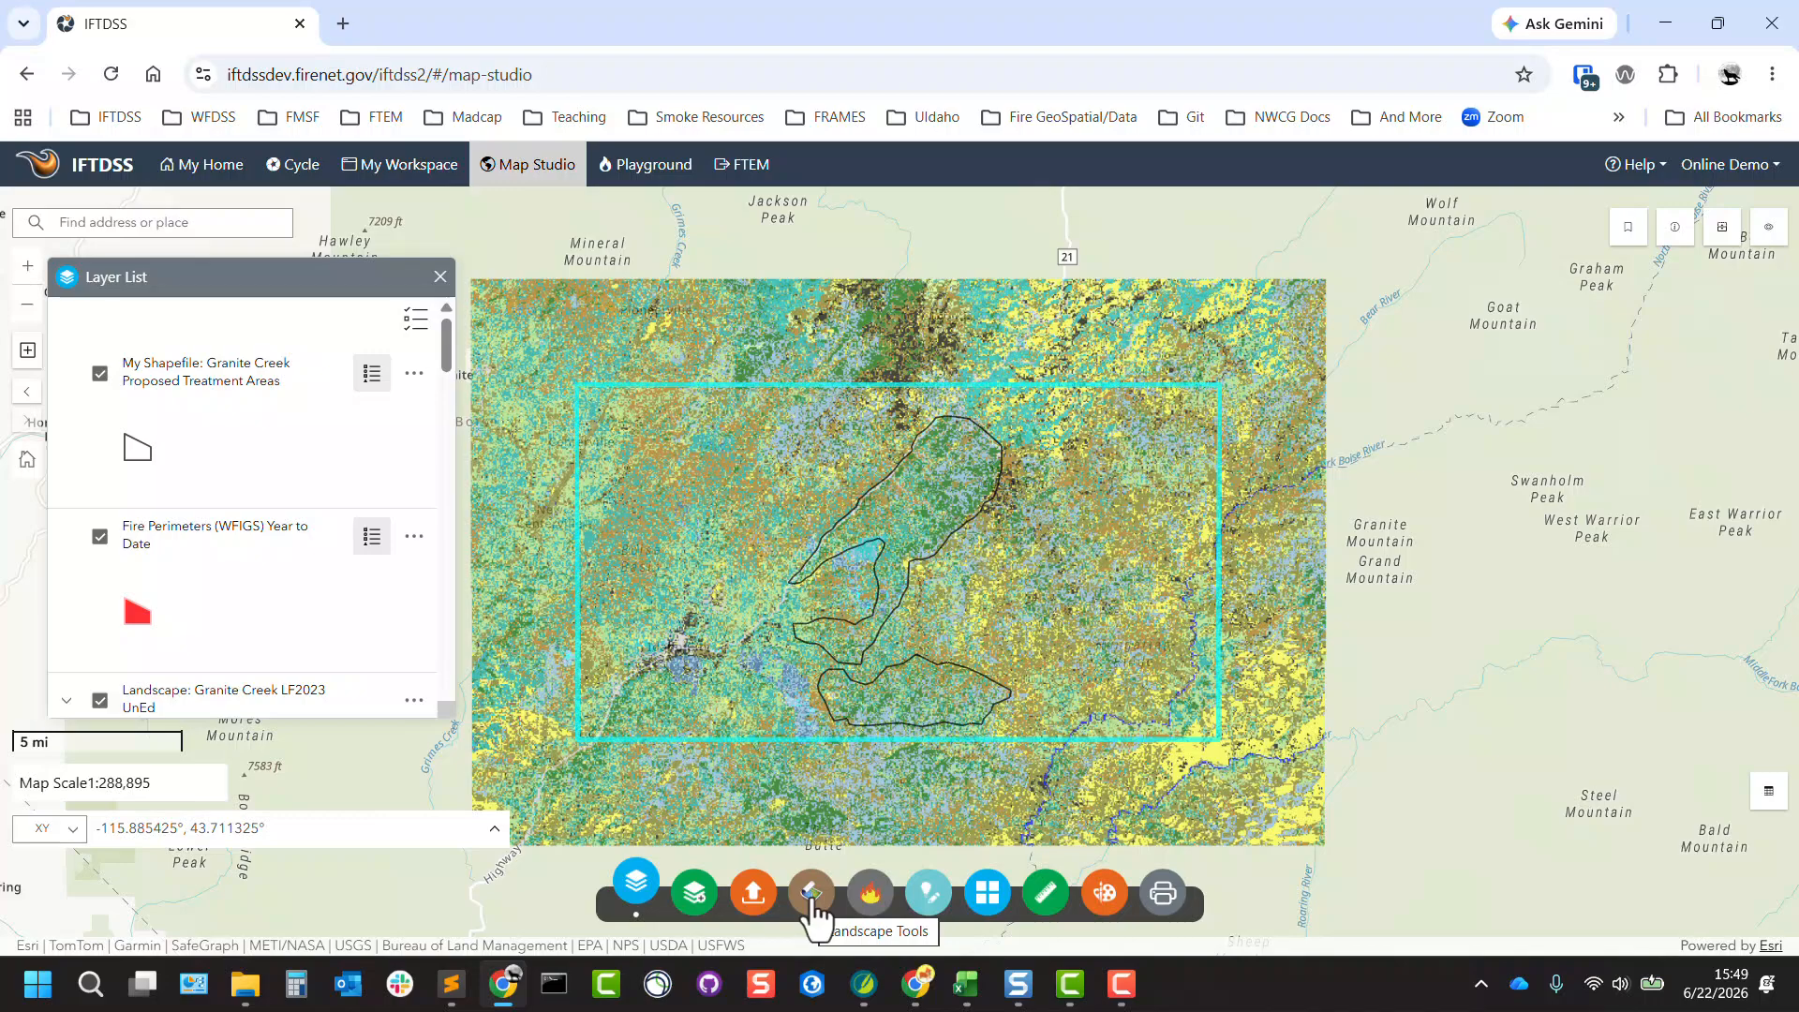
Start a new landscape in Landscape Tools and draw a rectangular extent of about 38,000 acres over the northern Granite Creek landscape.
click(811, 900)
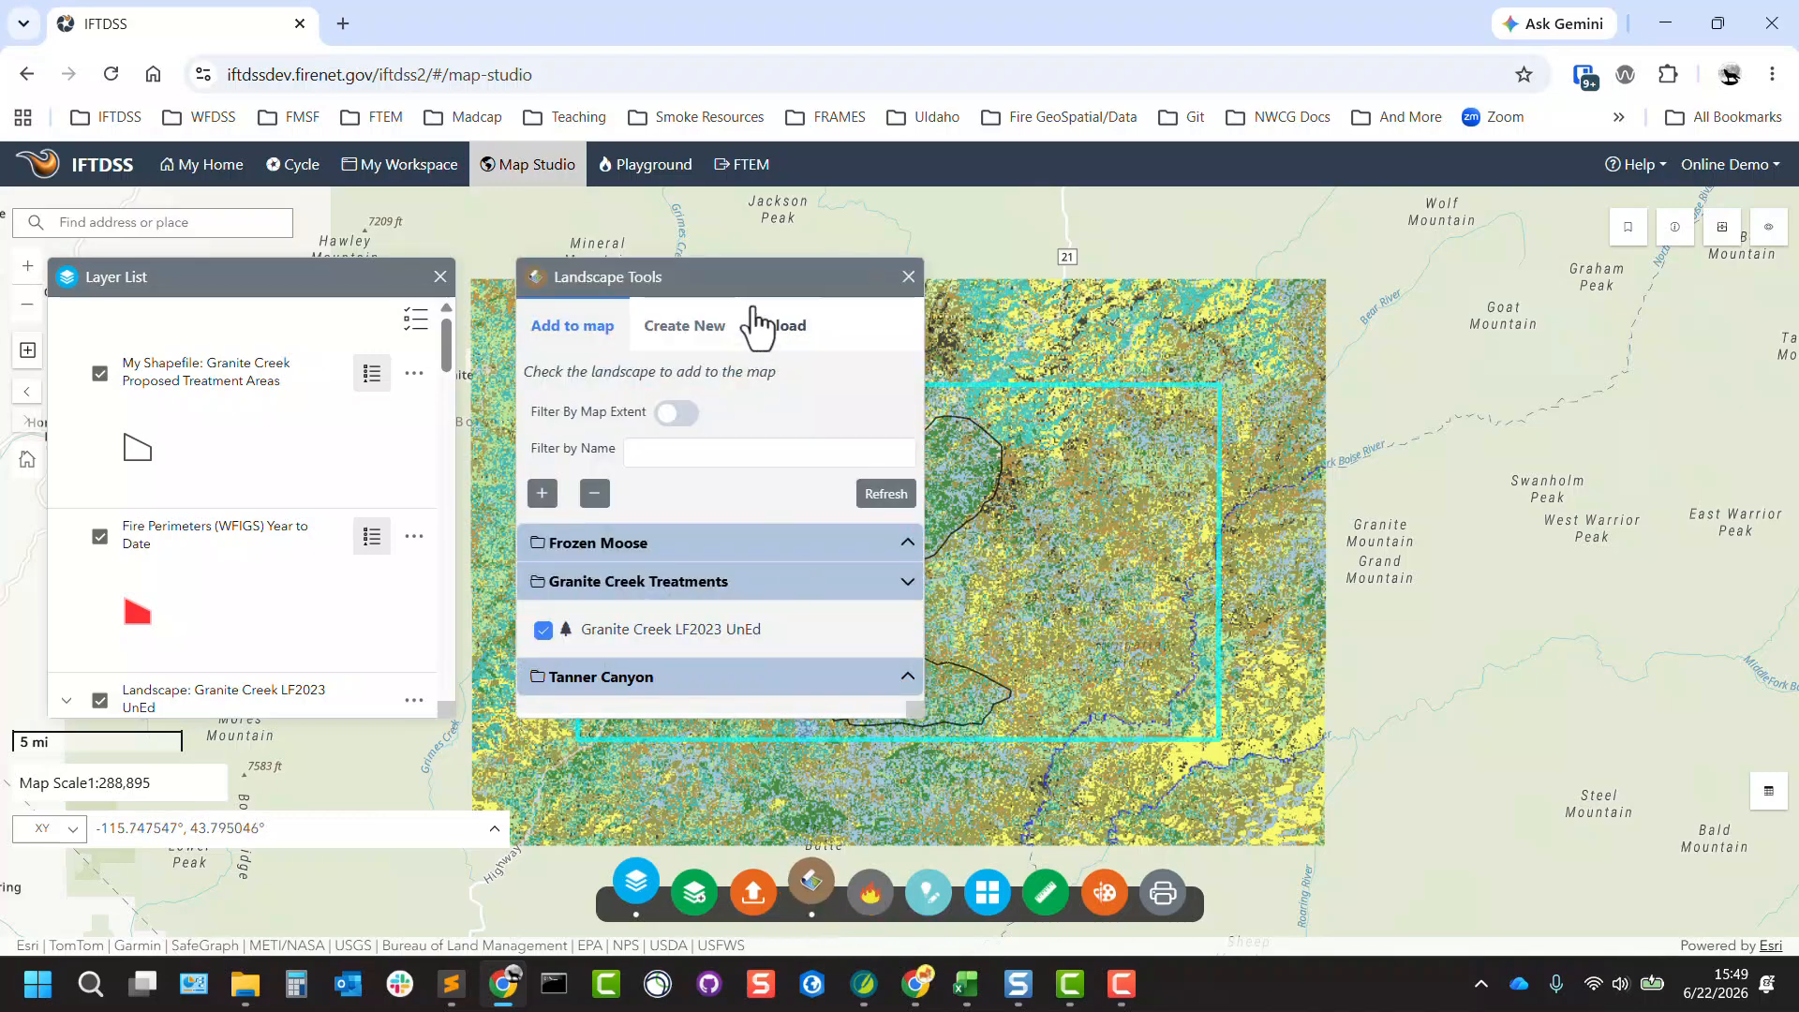
drag(749, 279, 340, 333)
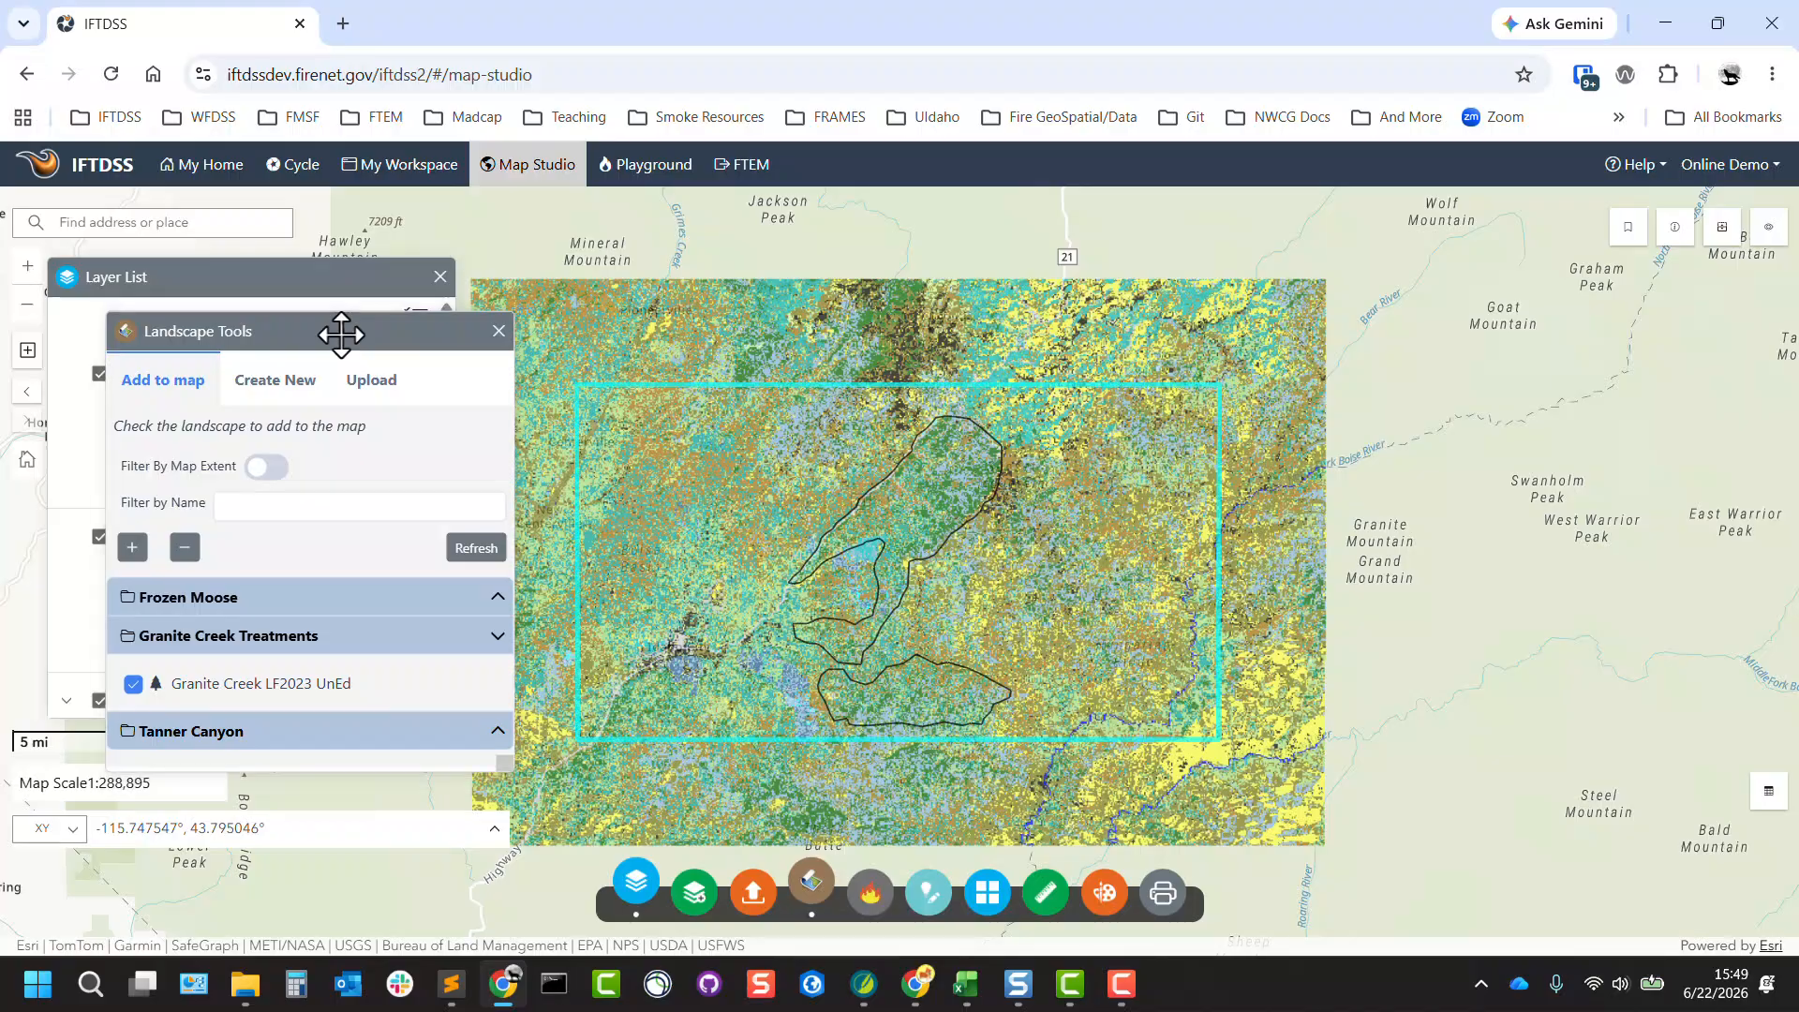
click(286, 392)
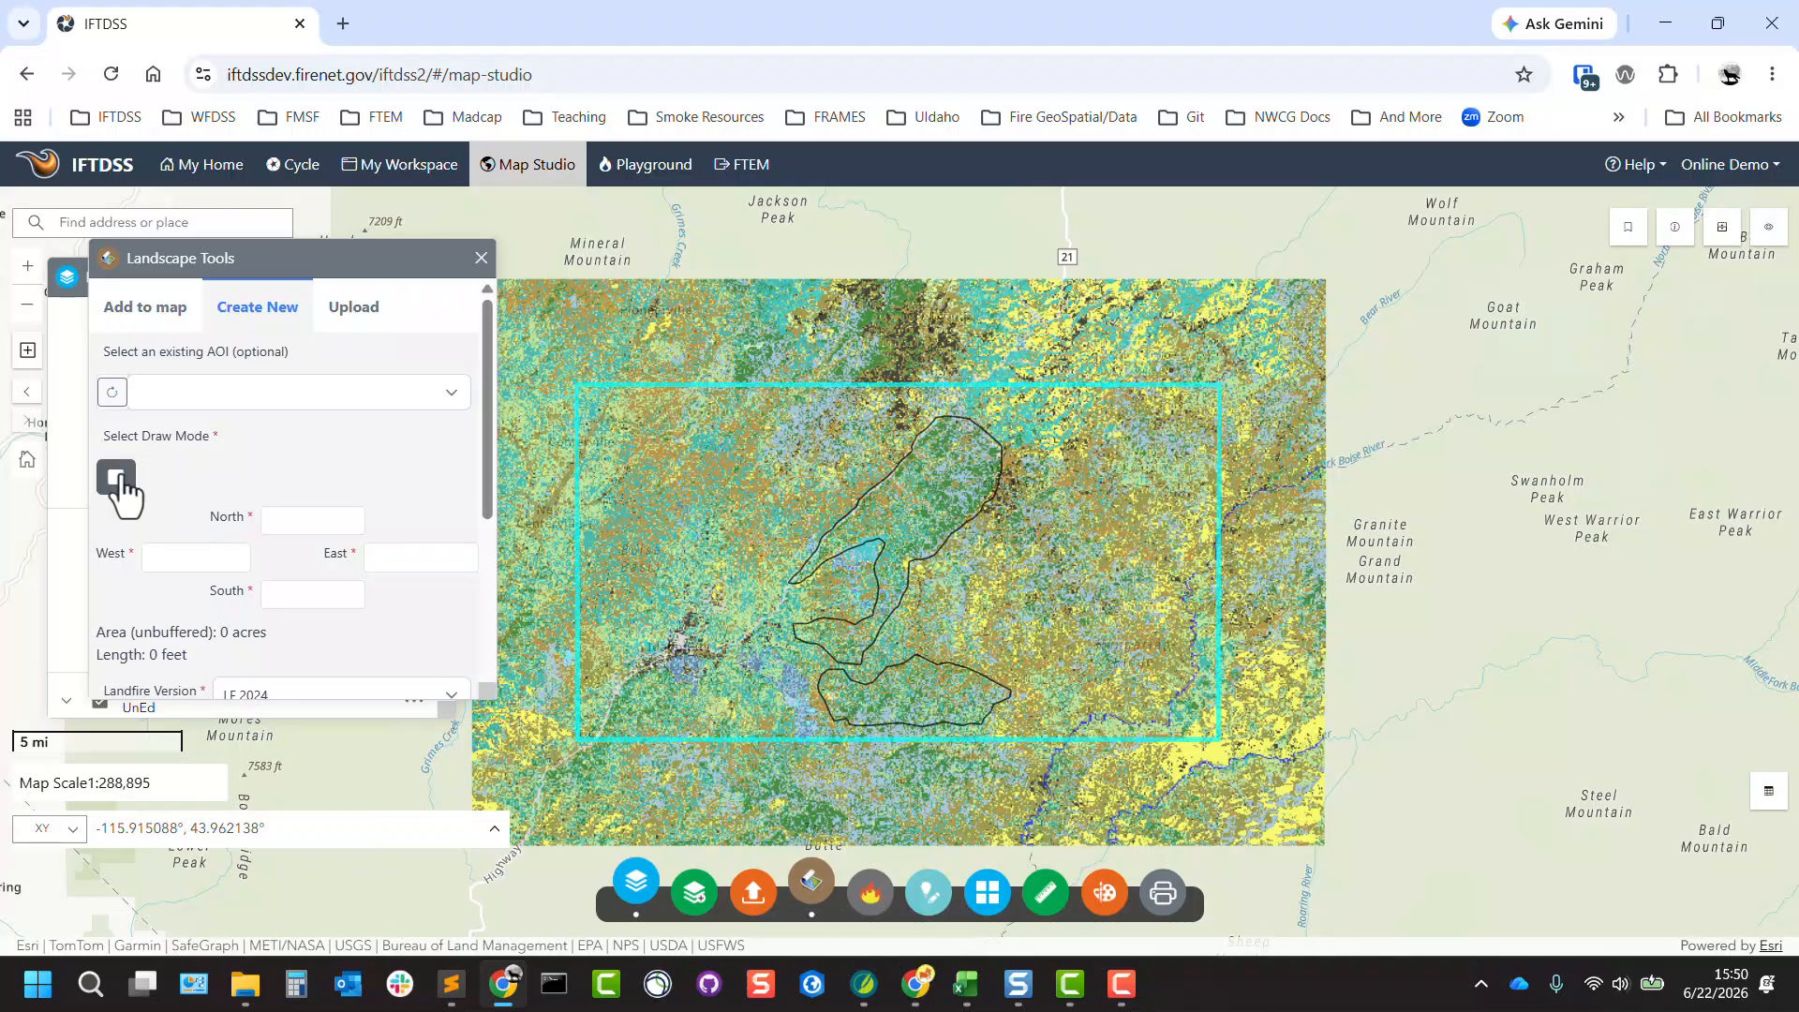
click(116, 480)
mouse_move(660, 298)
mouse_down()
mouse_move(716, 361)
mouse_move(1060, 423)
mouse_move(1065, 469)
mouse_up()
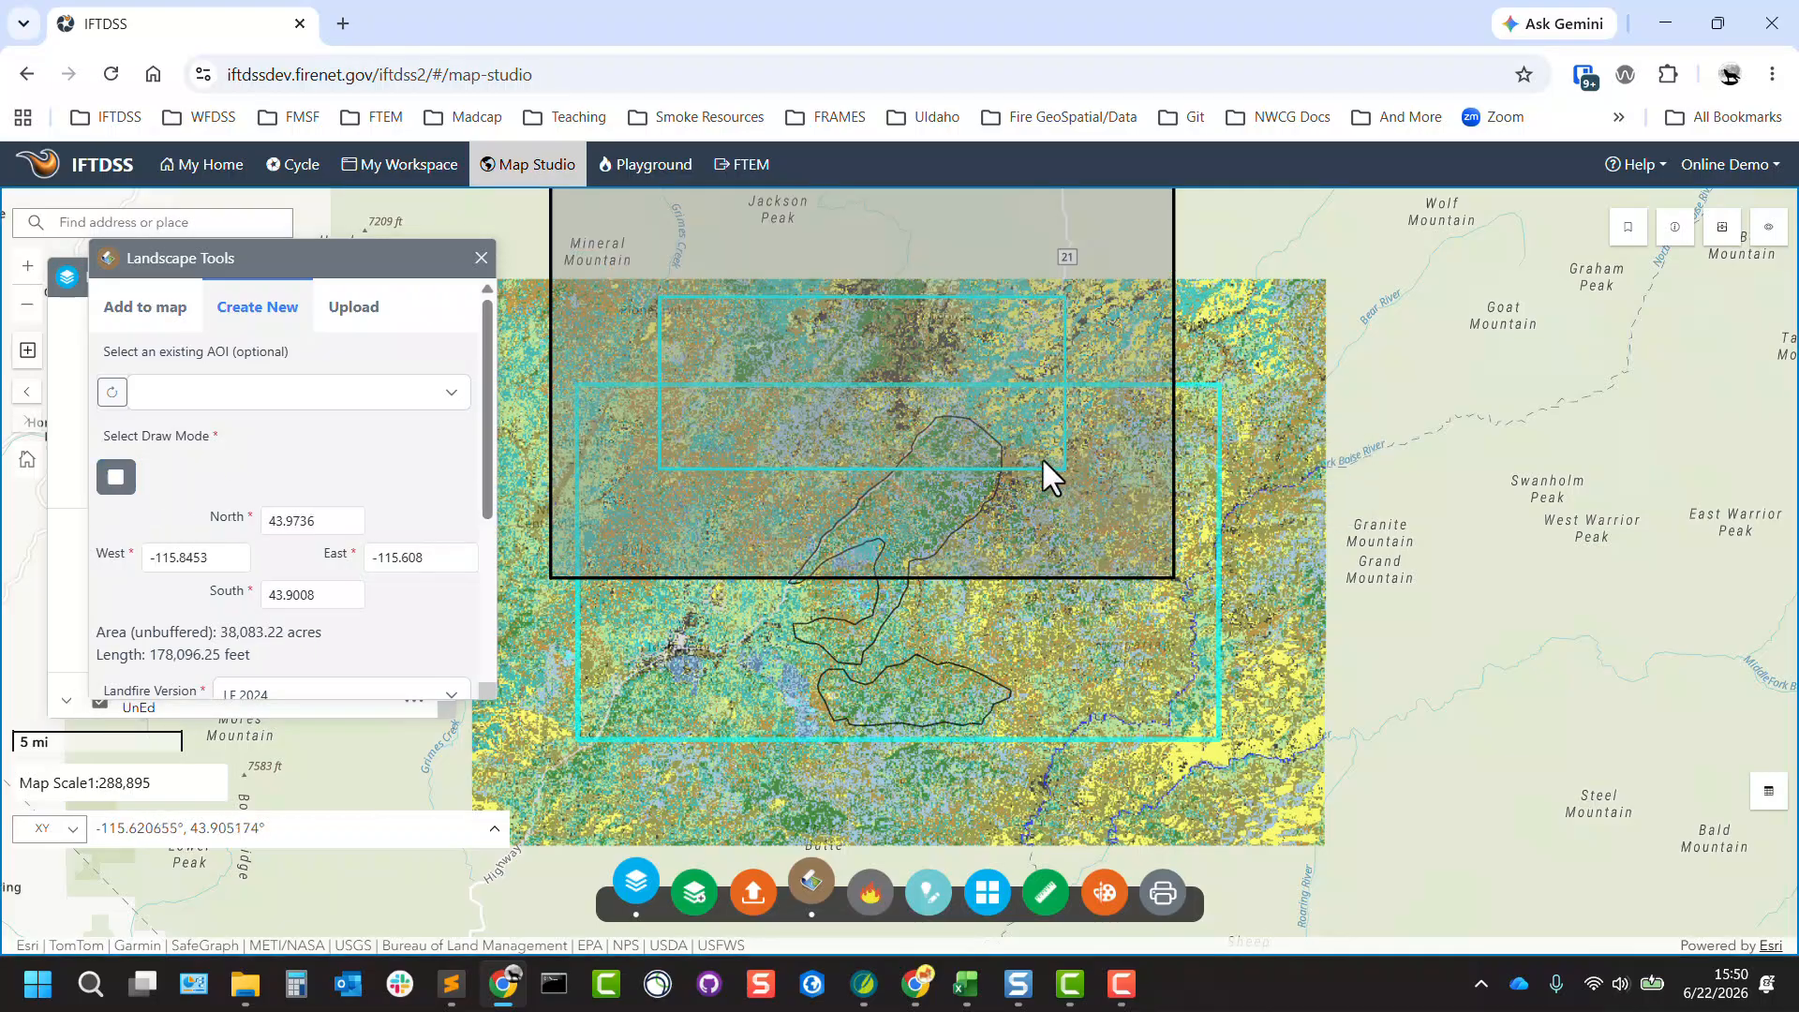
Review the existing AOI choices, the remaining new-landscape settings and the landscape upload requirements, and close Landscape Tools.
click(452, 395)
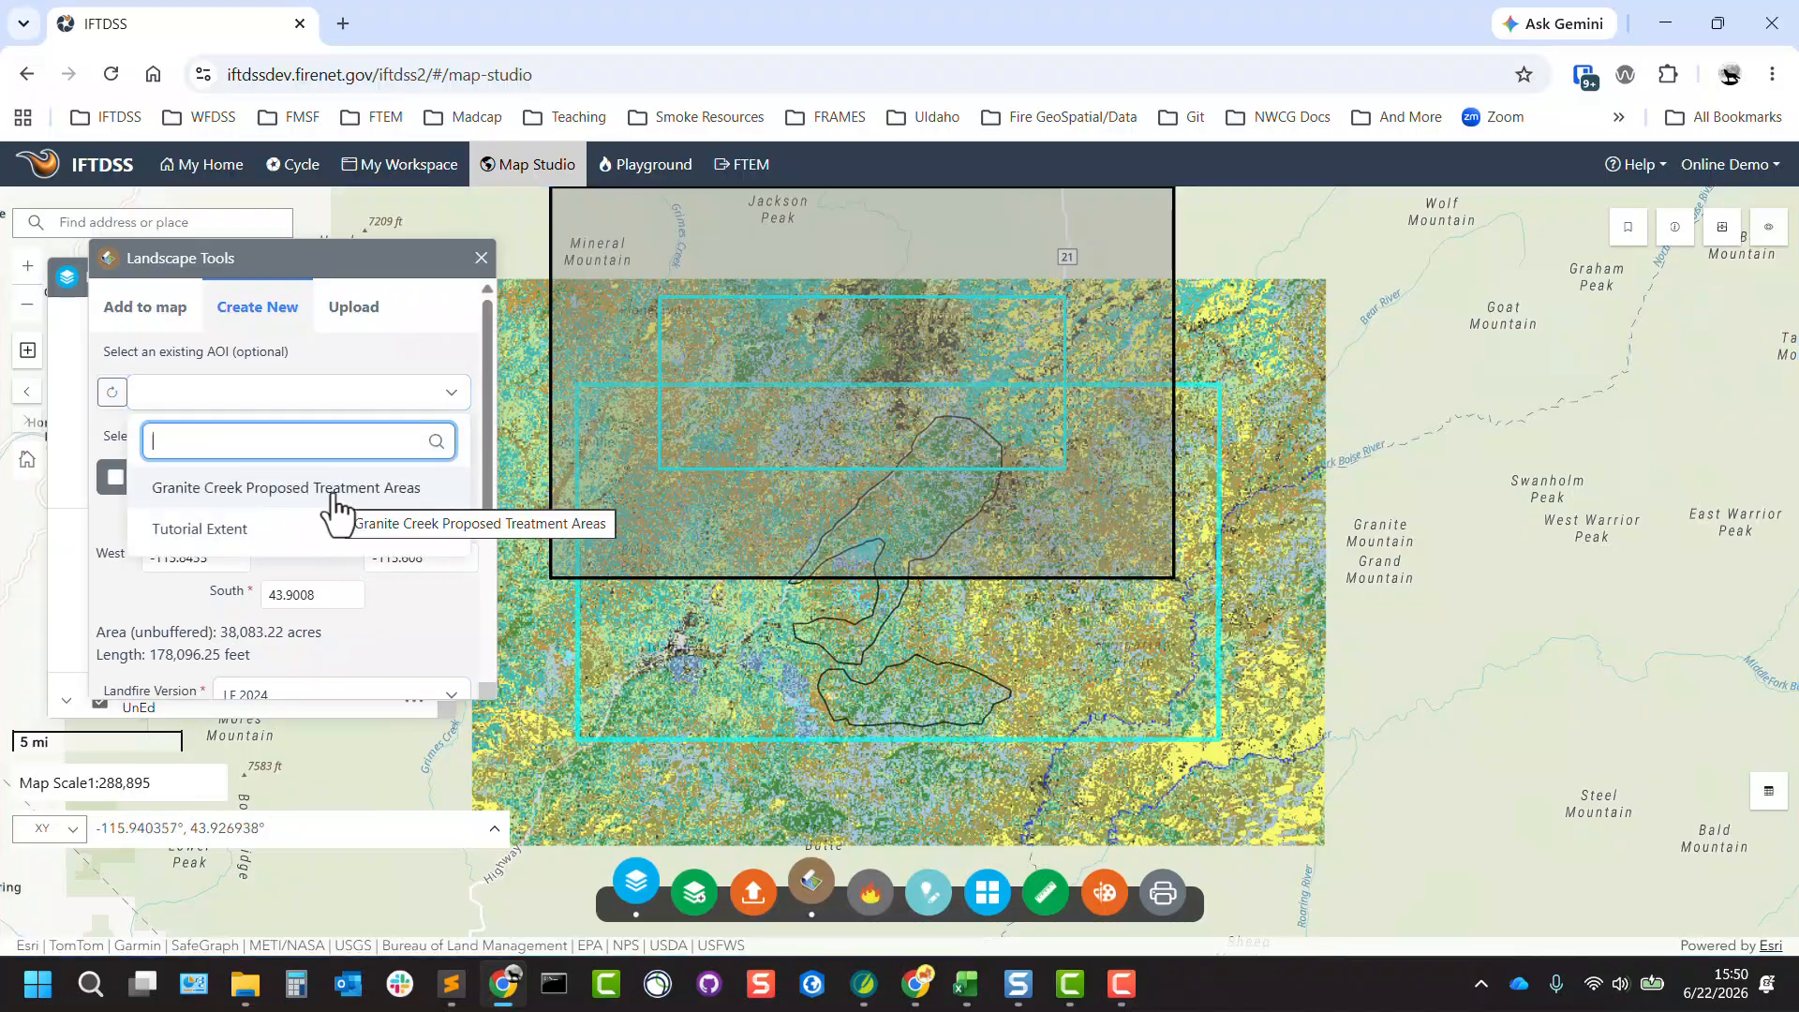
click(413, 373)
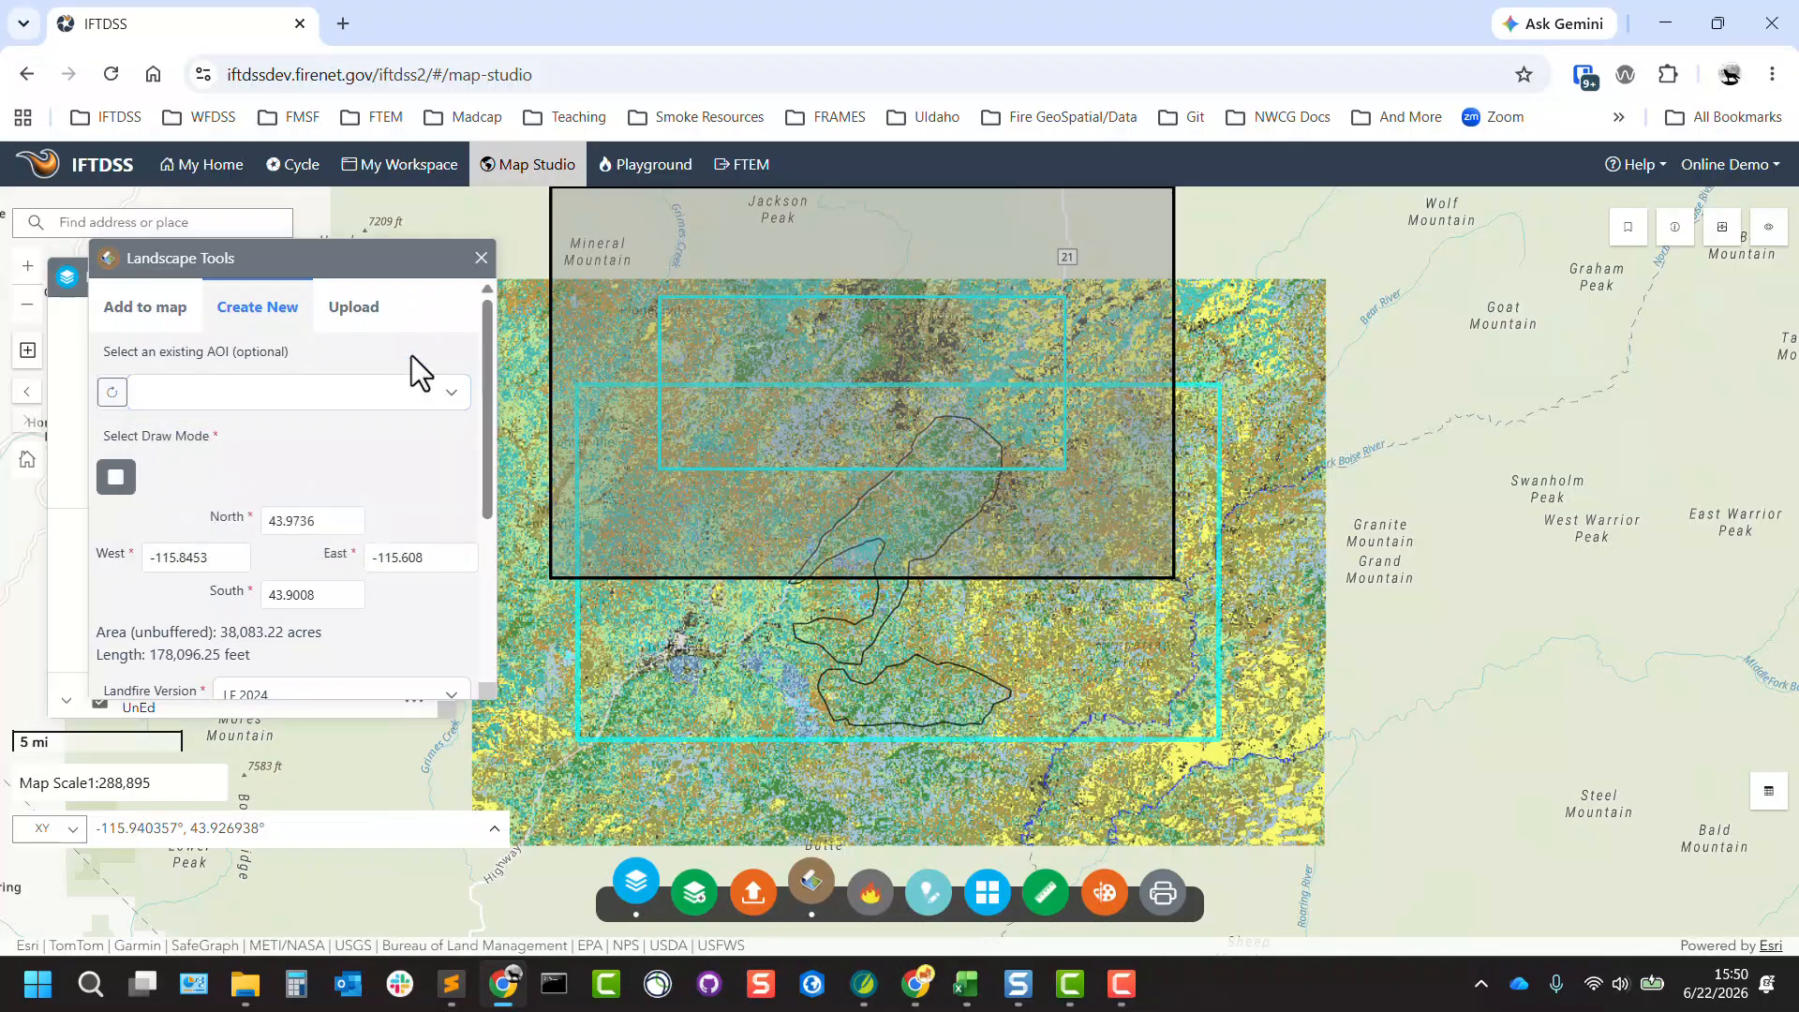
drag(483, 384, 484, 553)
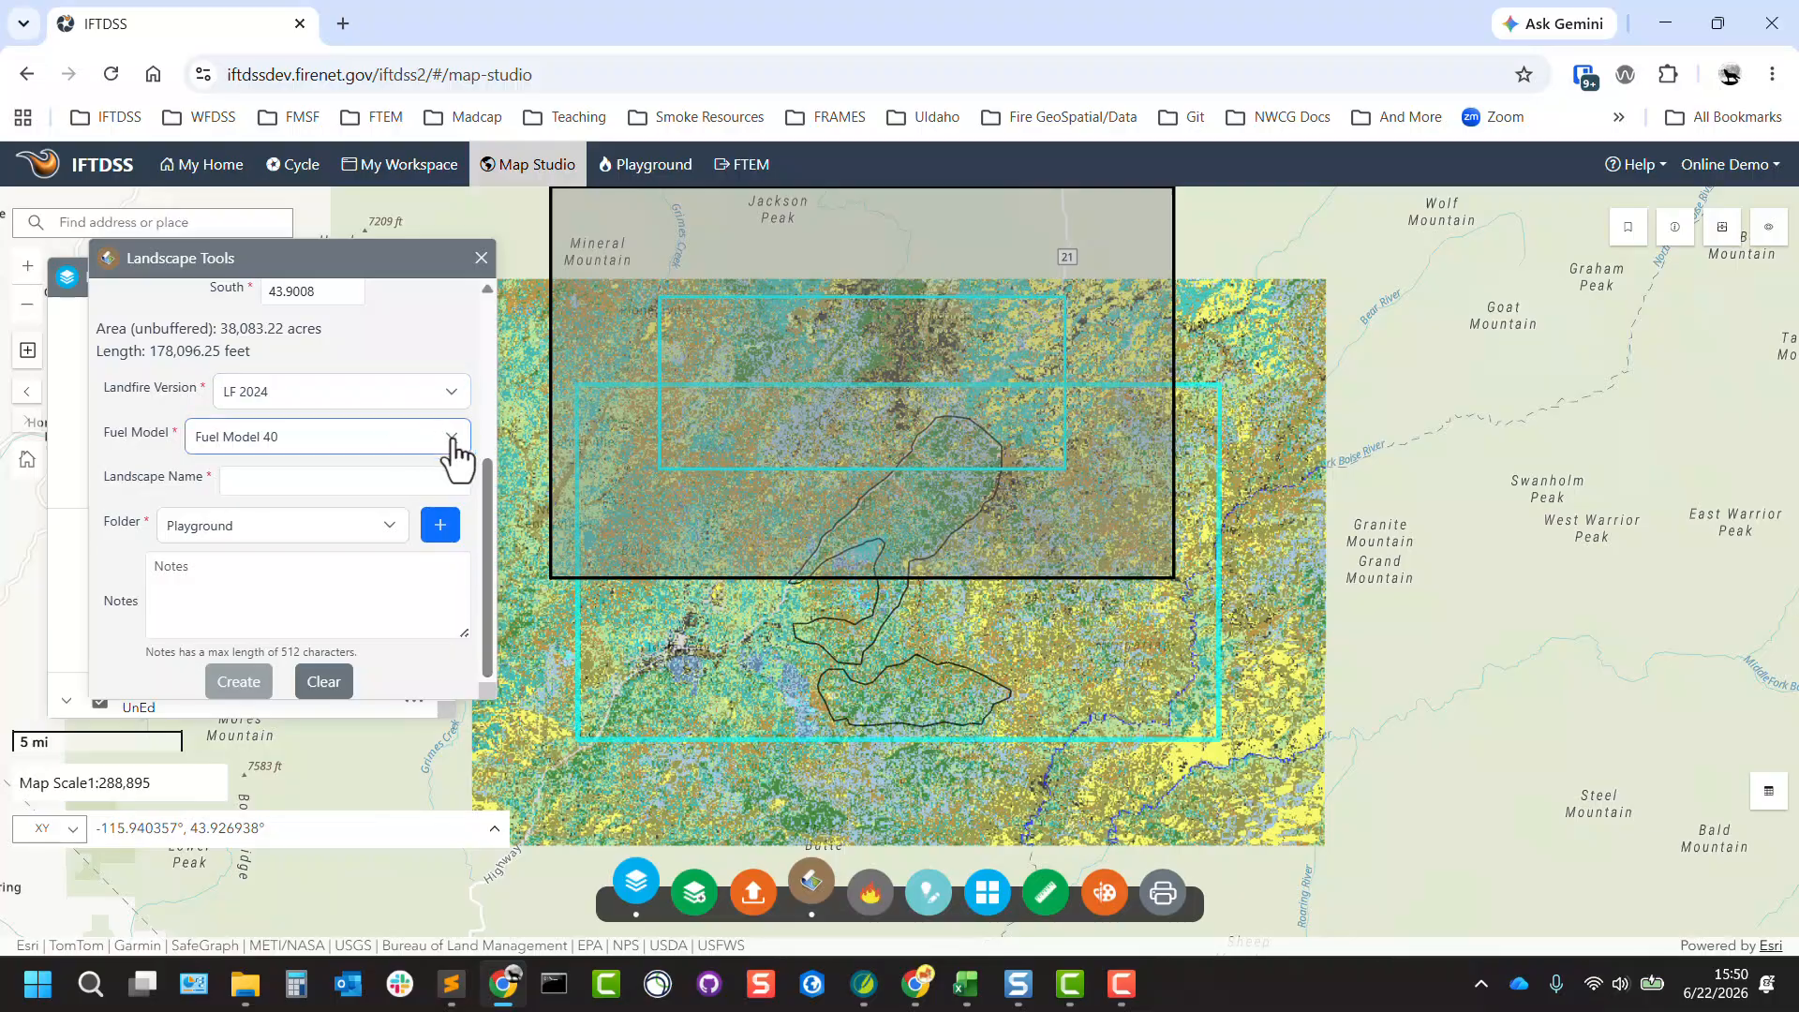
drag(487, 482, 486, 294)
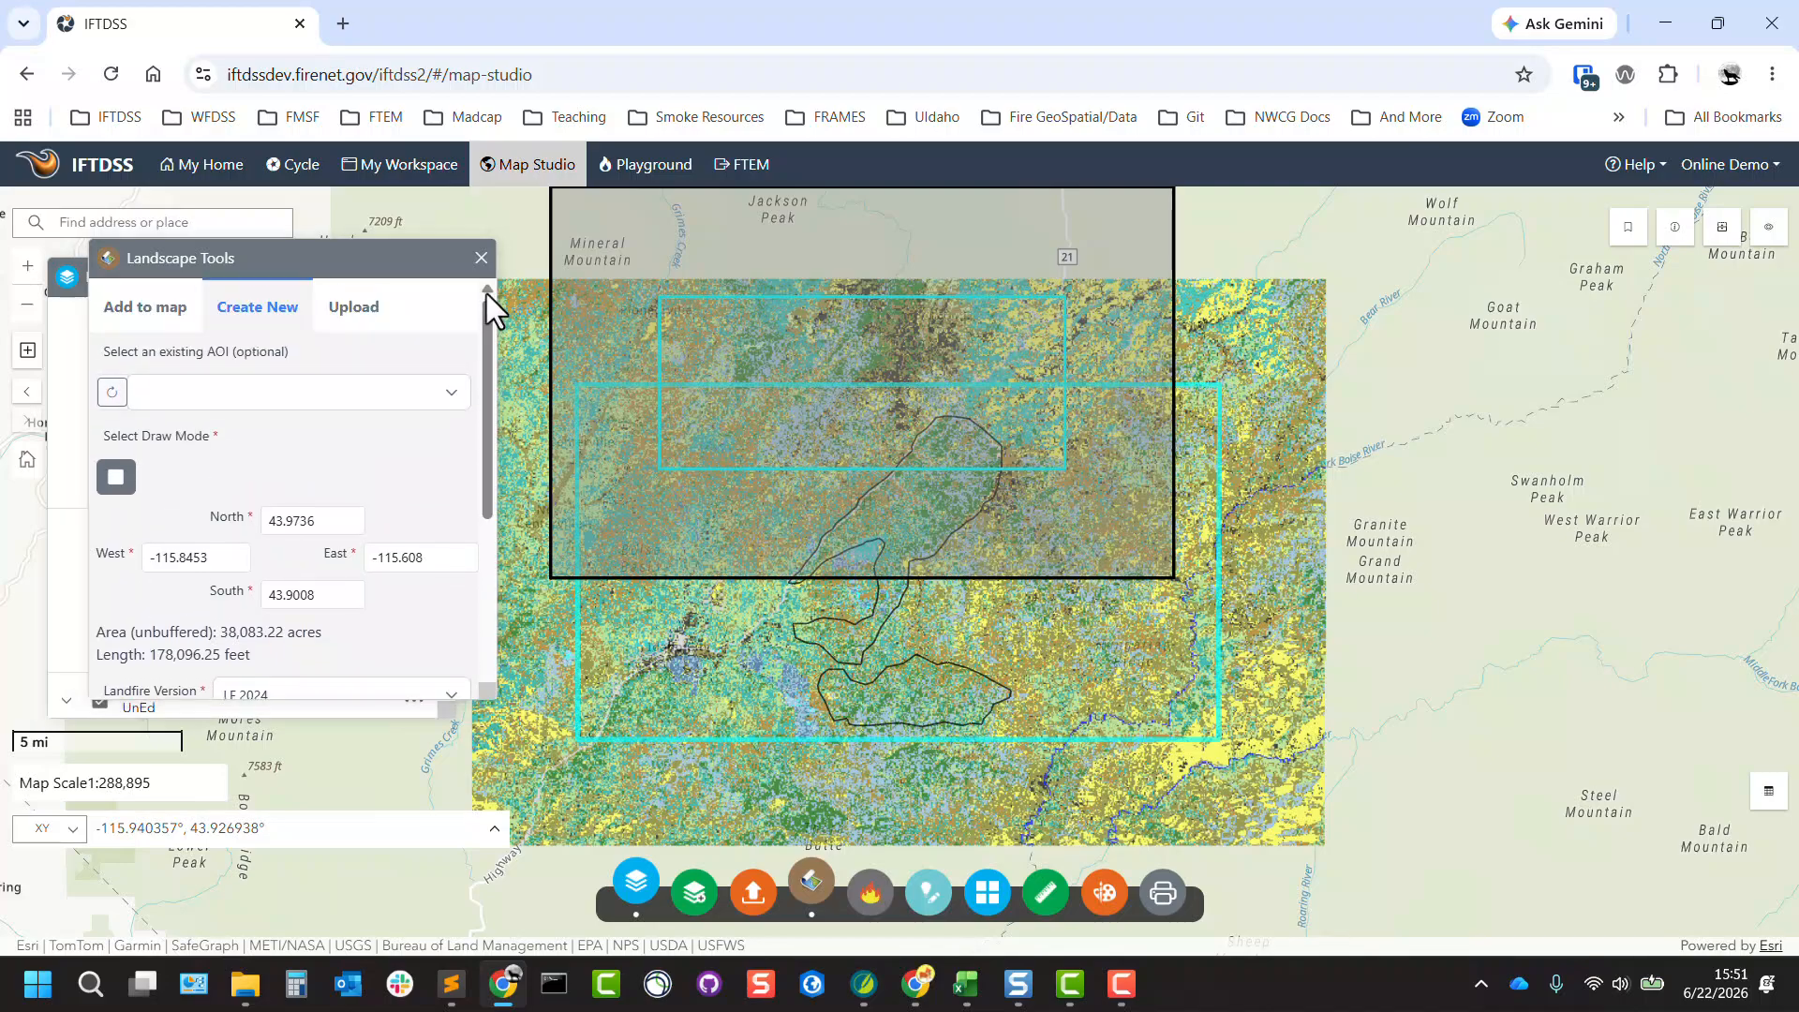
click(368, 318)
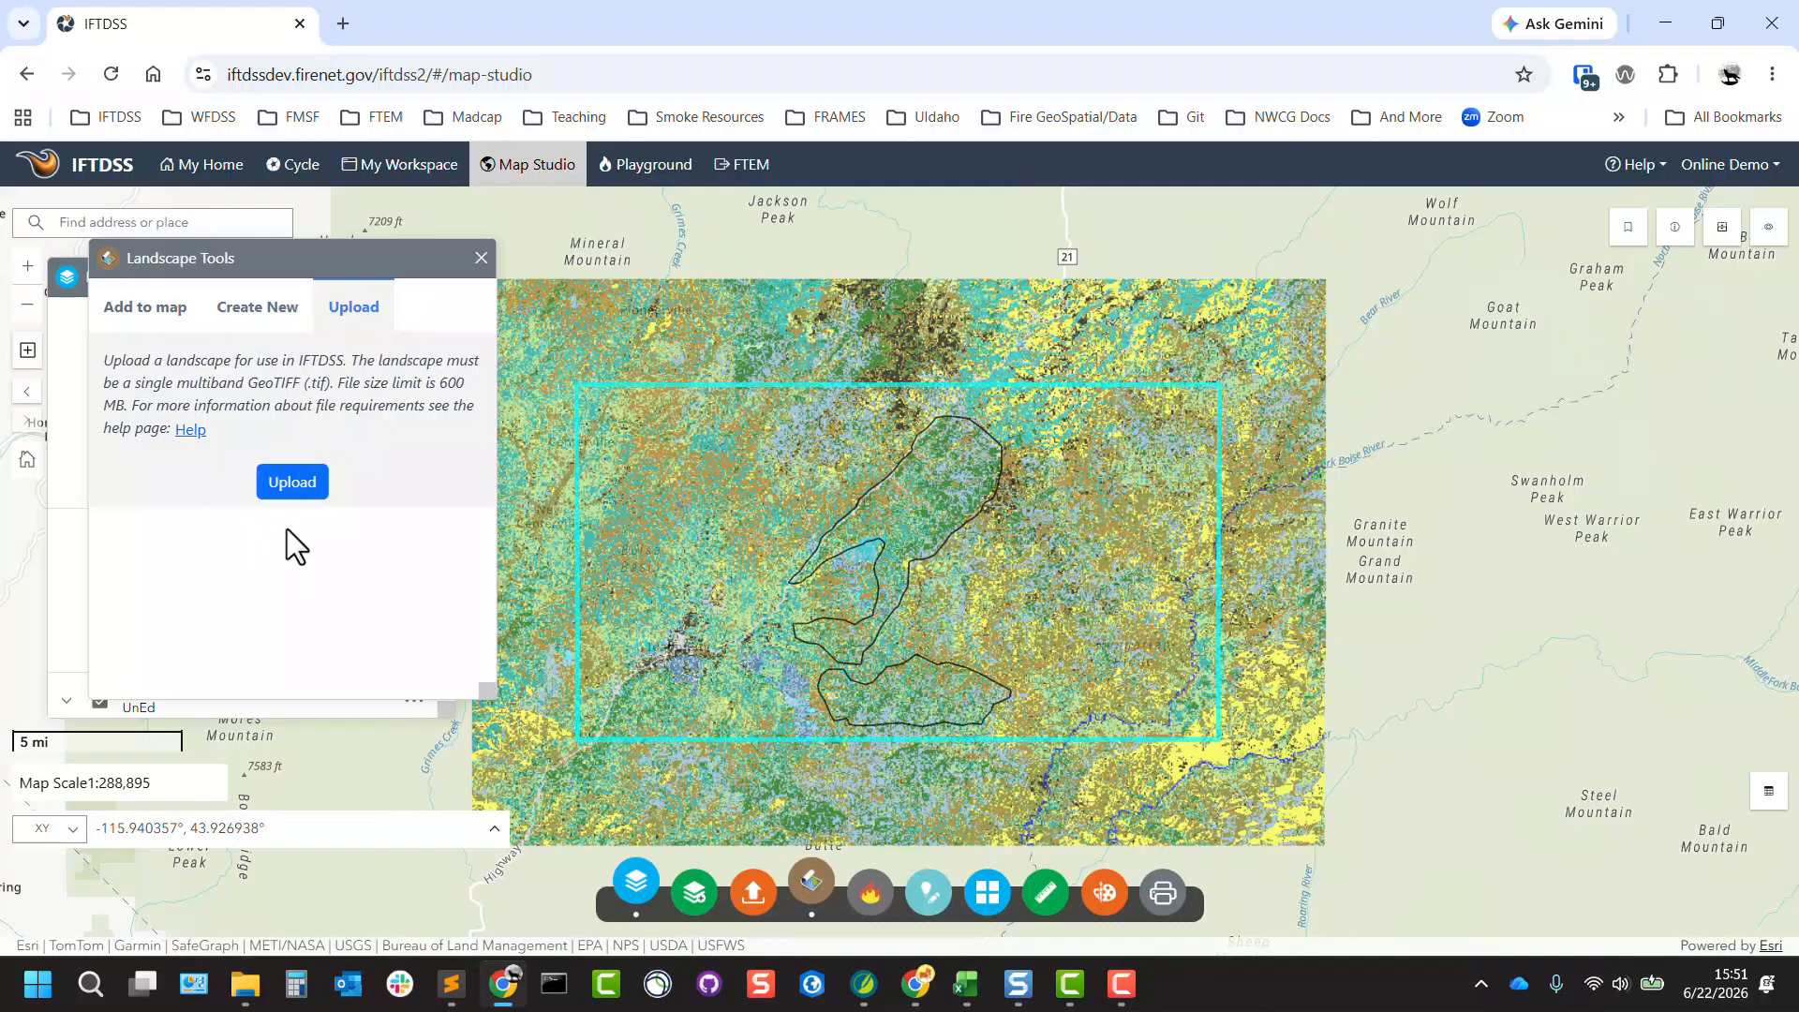
click(481, 259)
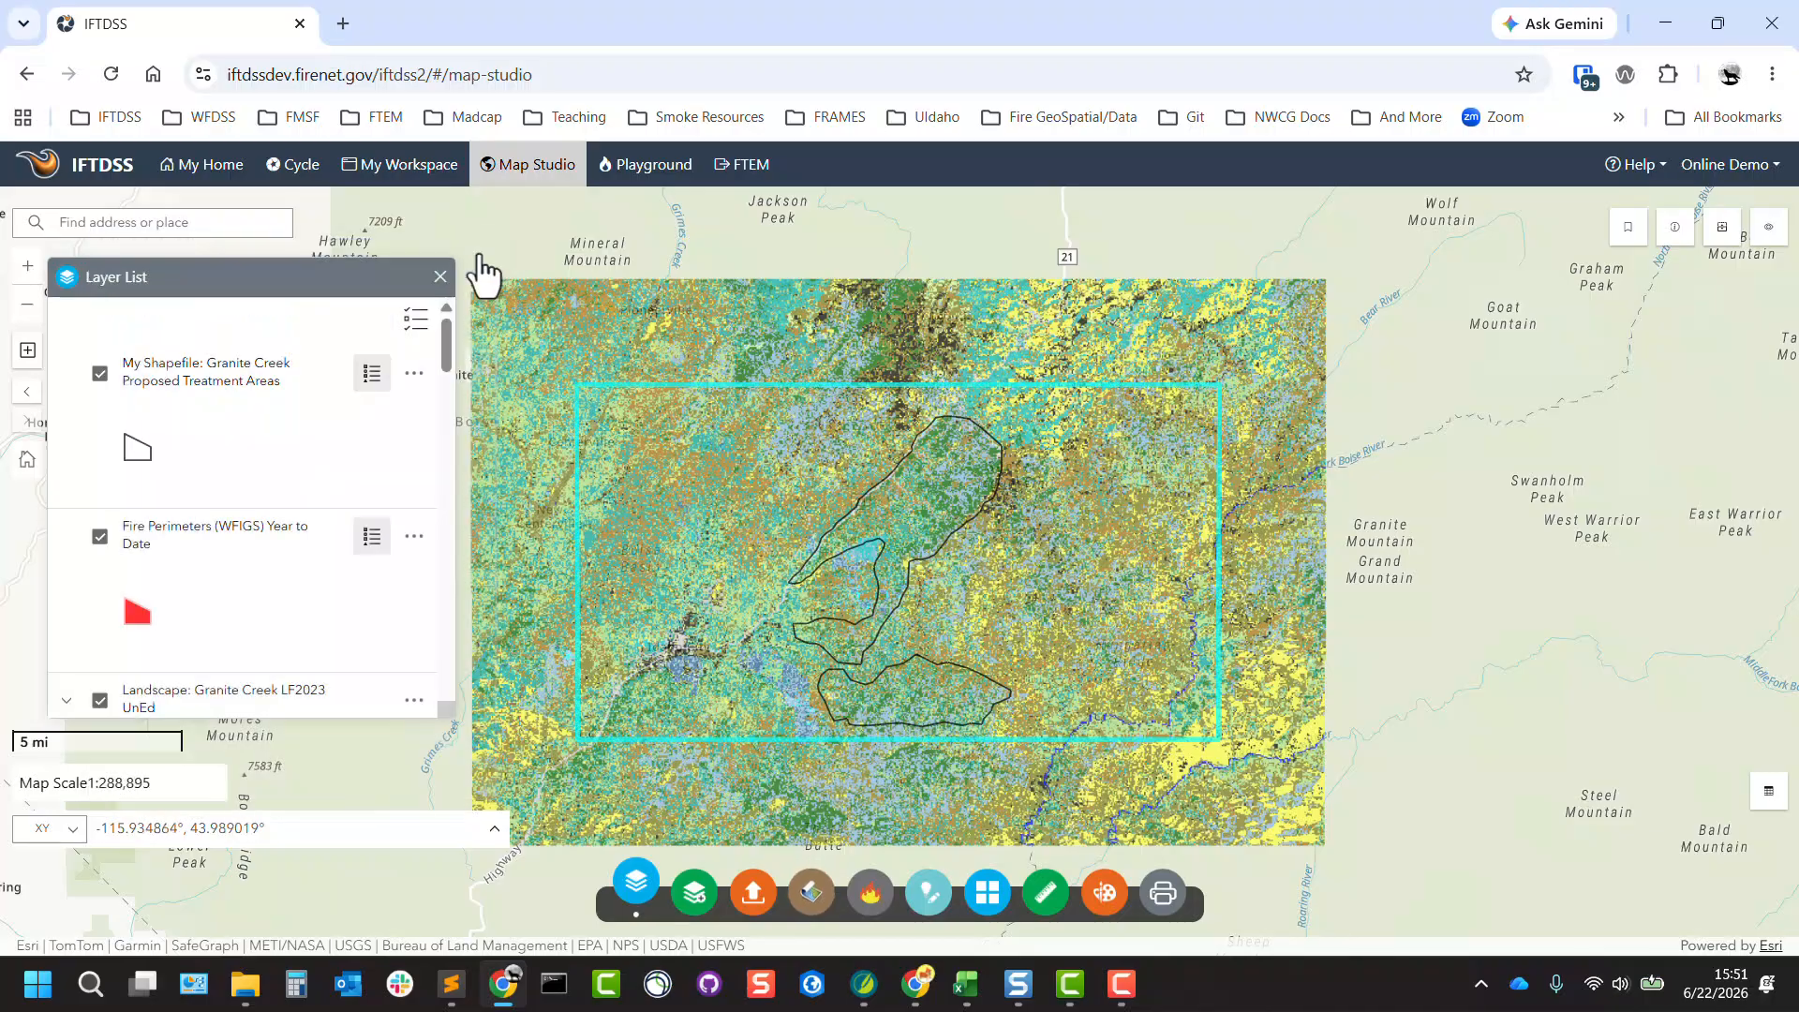
Filter the available simulation outputs by map extent and by the Landscape Fire Behavior (Basic) type.
click(871, 892)
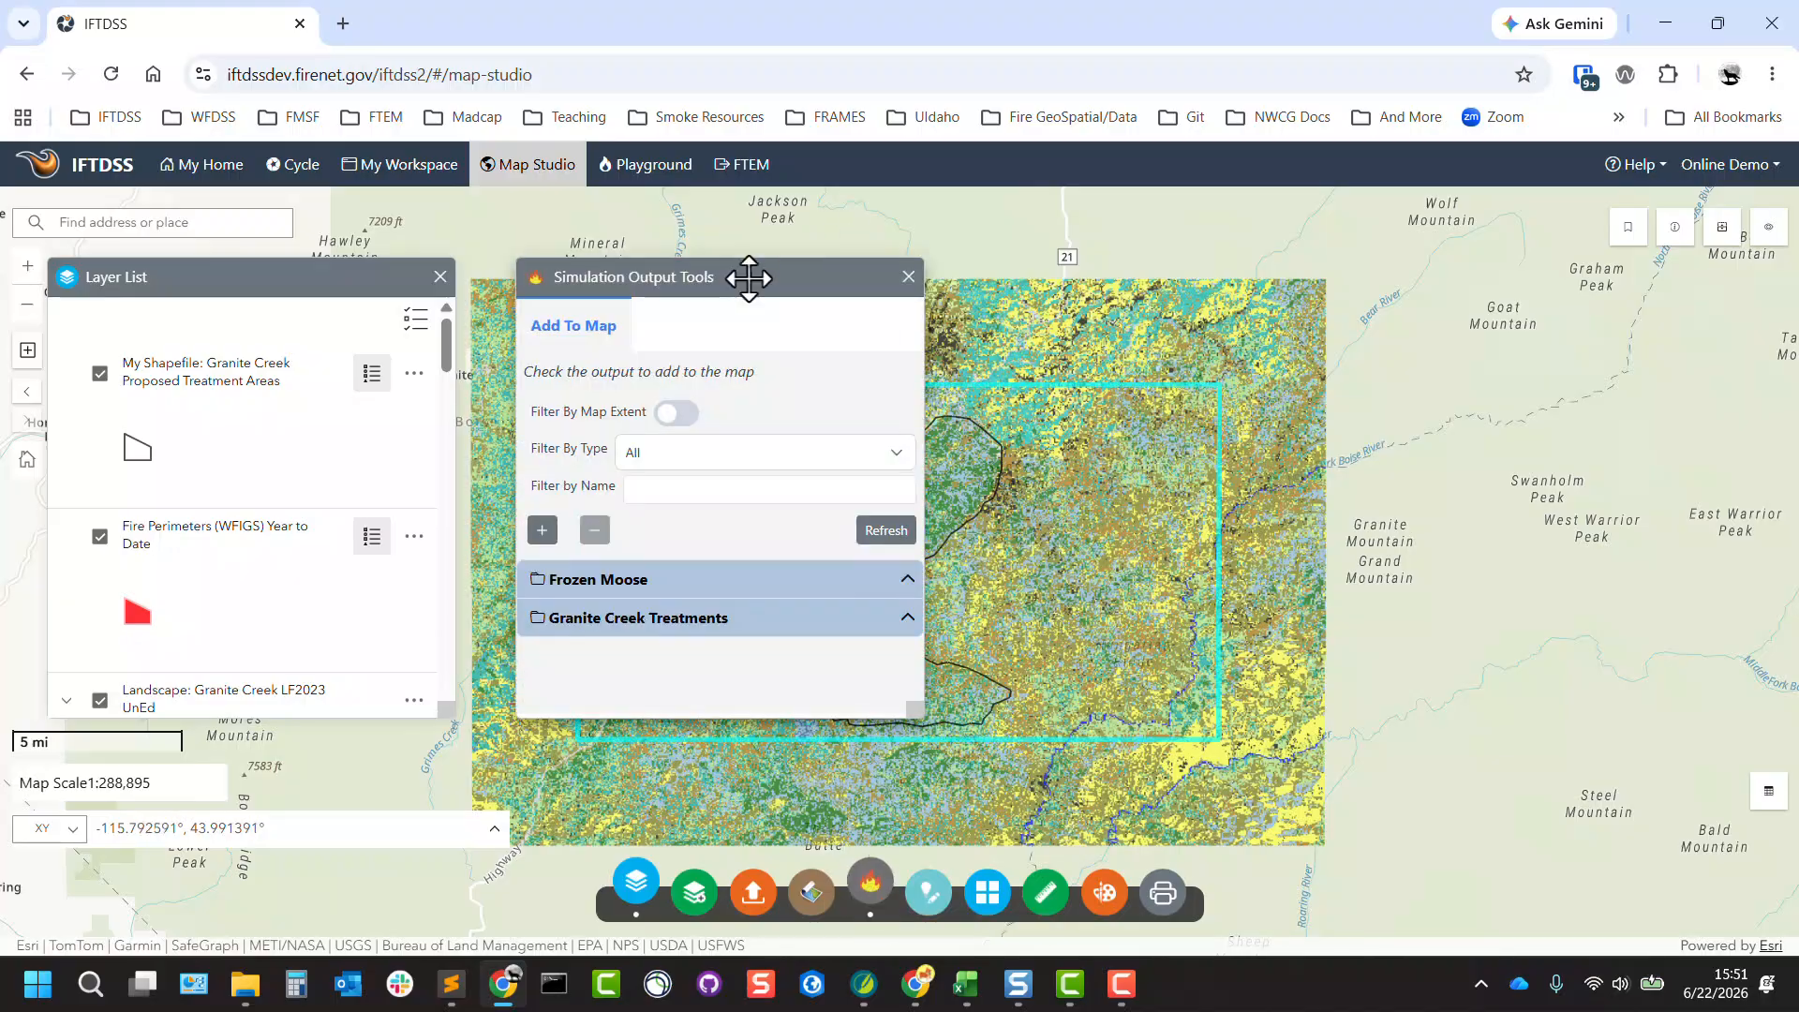
drag(749, 278, 1399, 273)
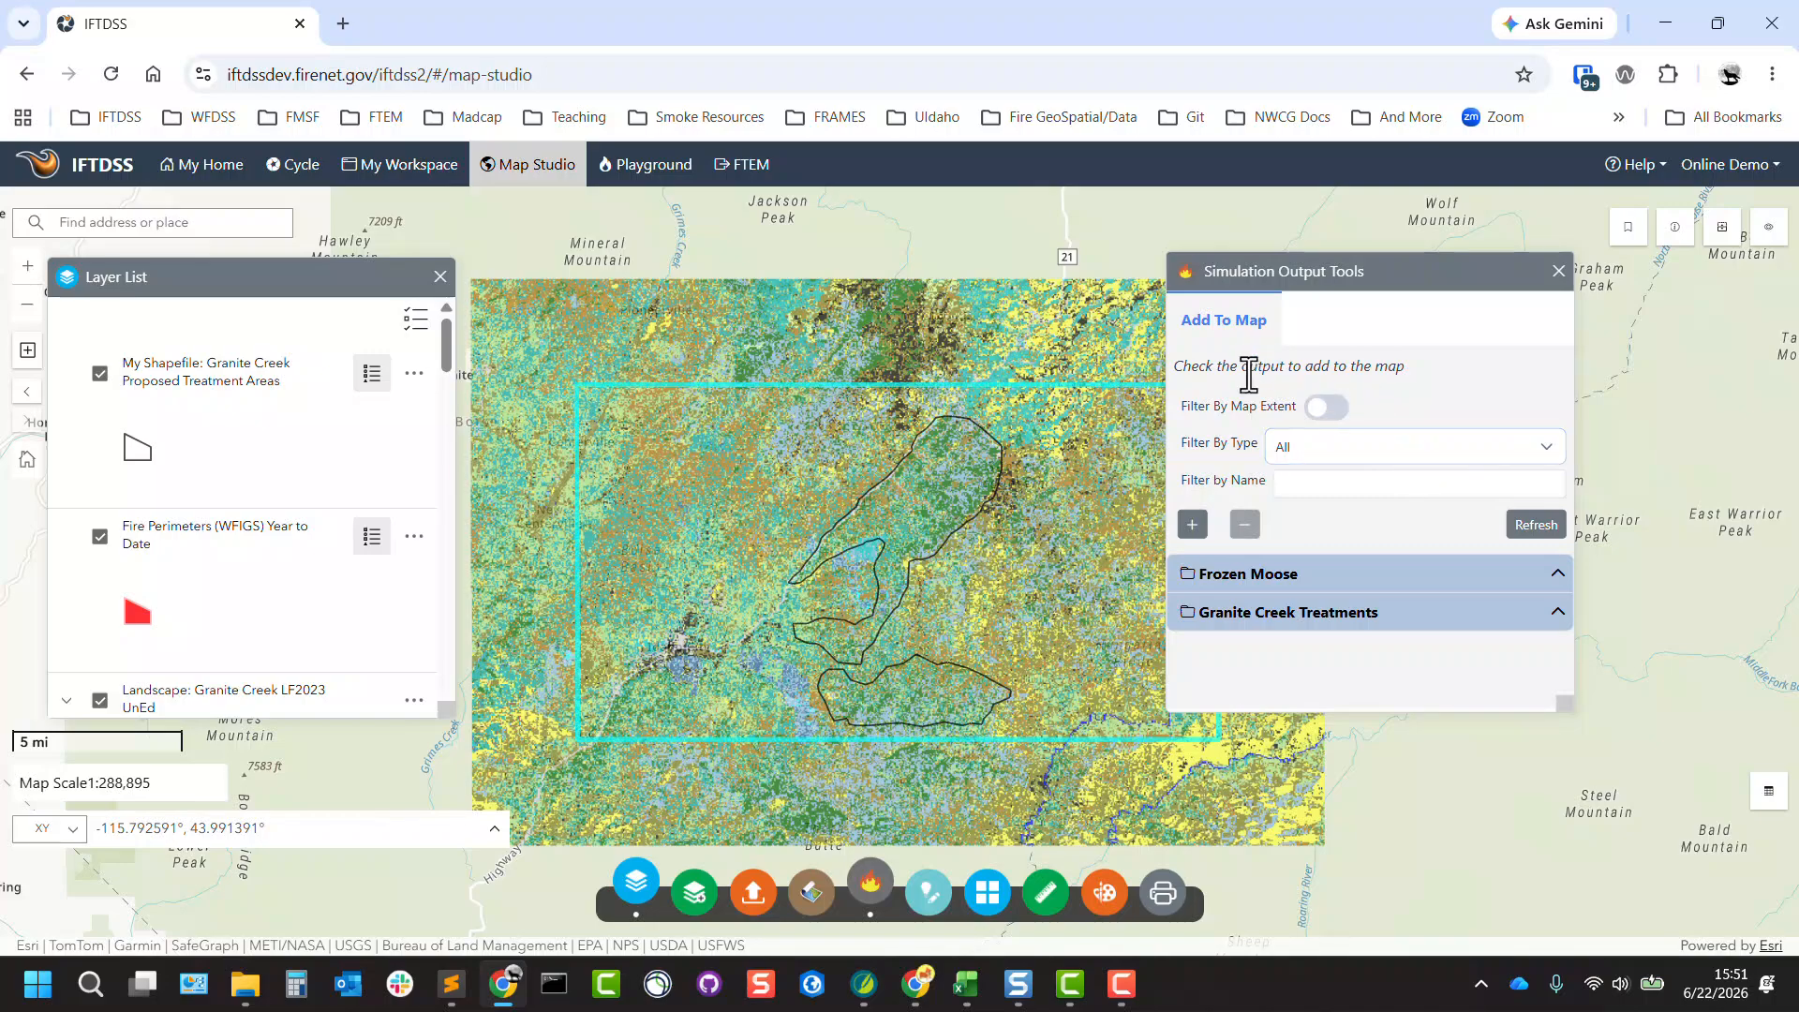
click(1326, 409)
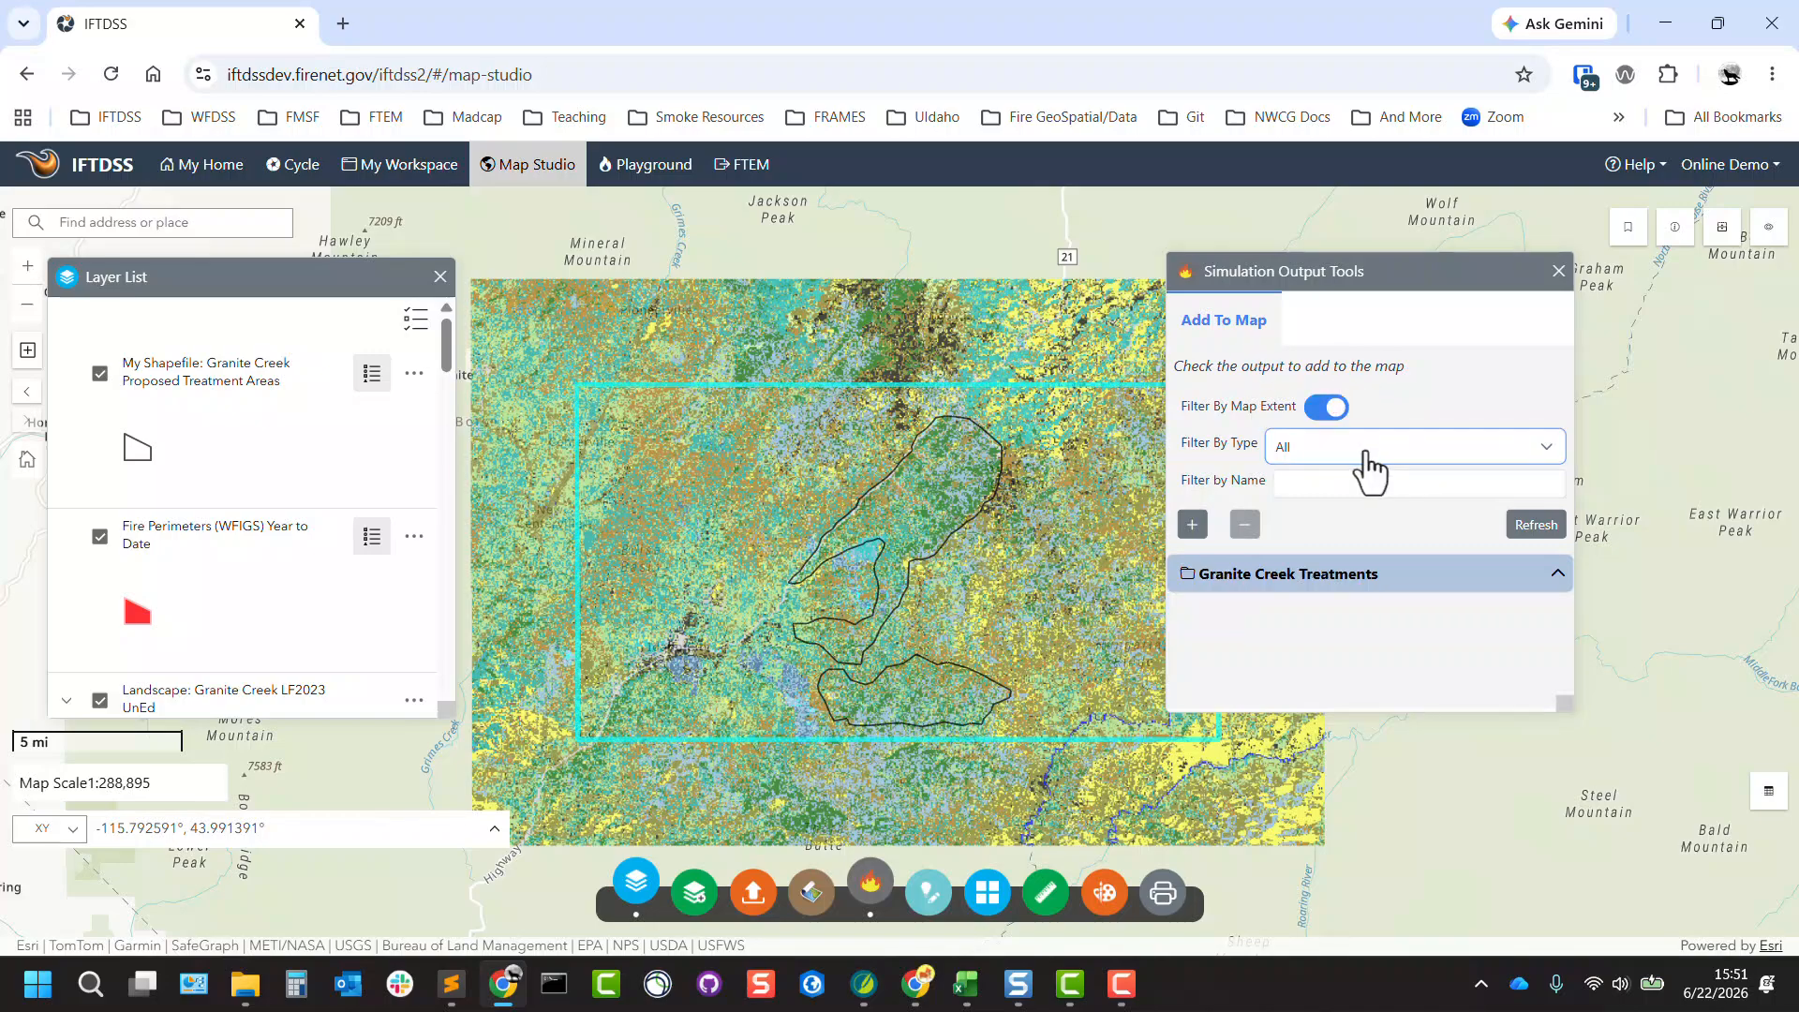
click(1364, 450)
click(1394, 538)
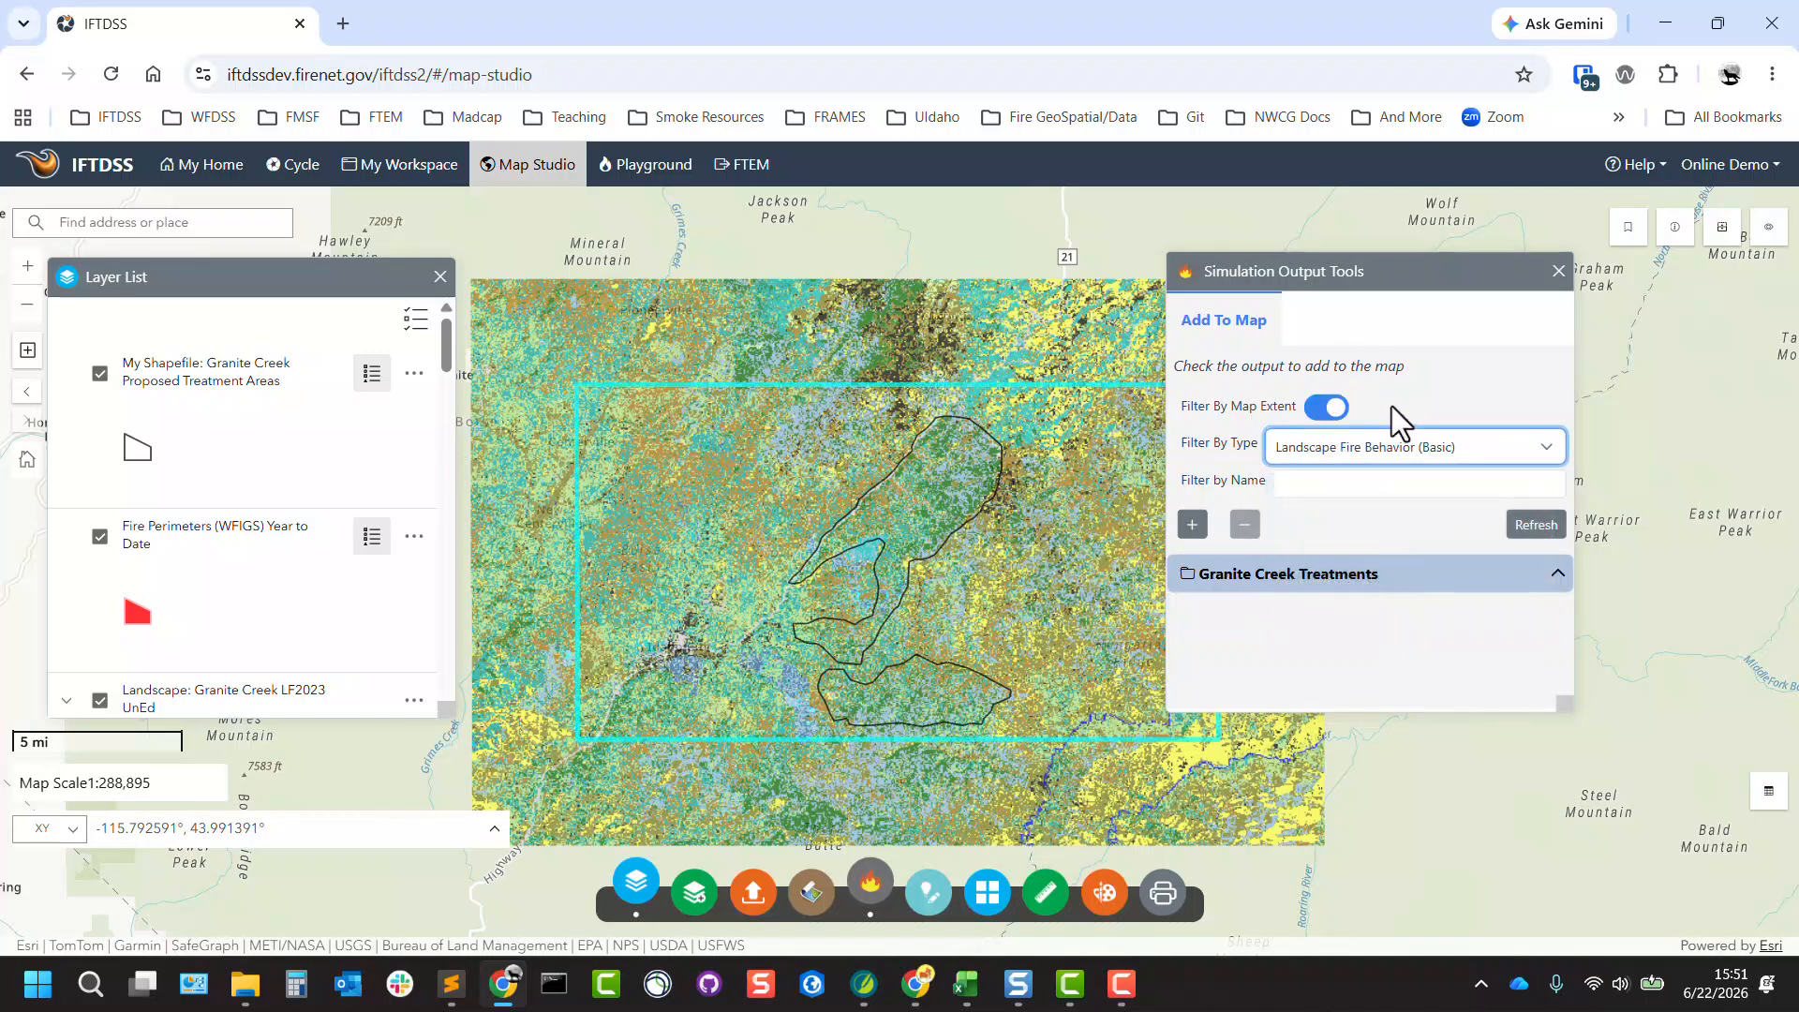
Add the Granite Creek LF2023 UnEd - Auto97th output to the map and expand it in the Layer List to its Flame Length legend.
click(1312, 571)
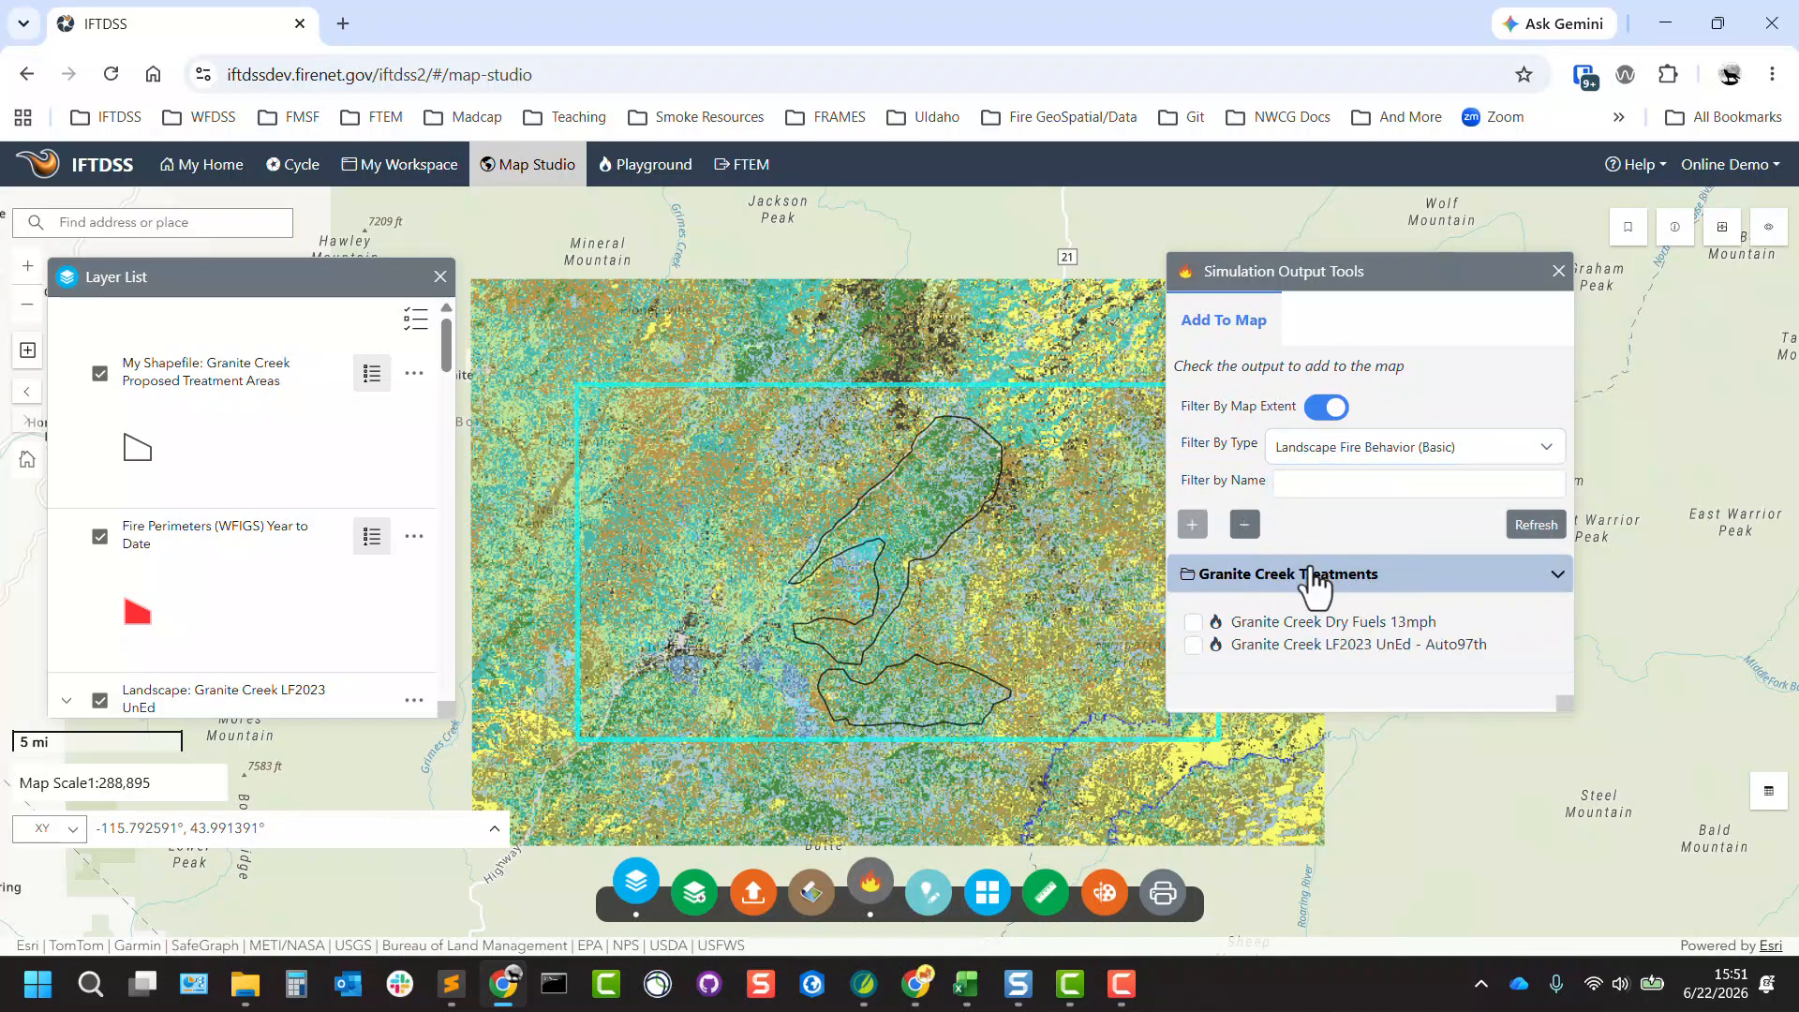
click(1193, 645)
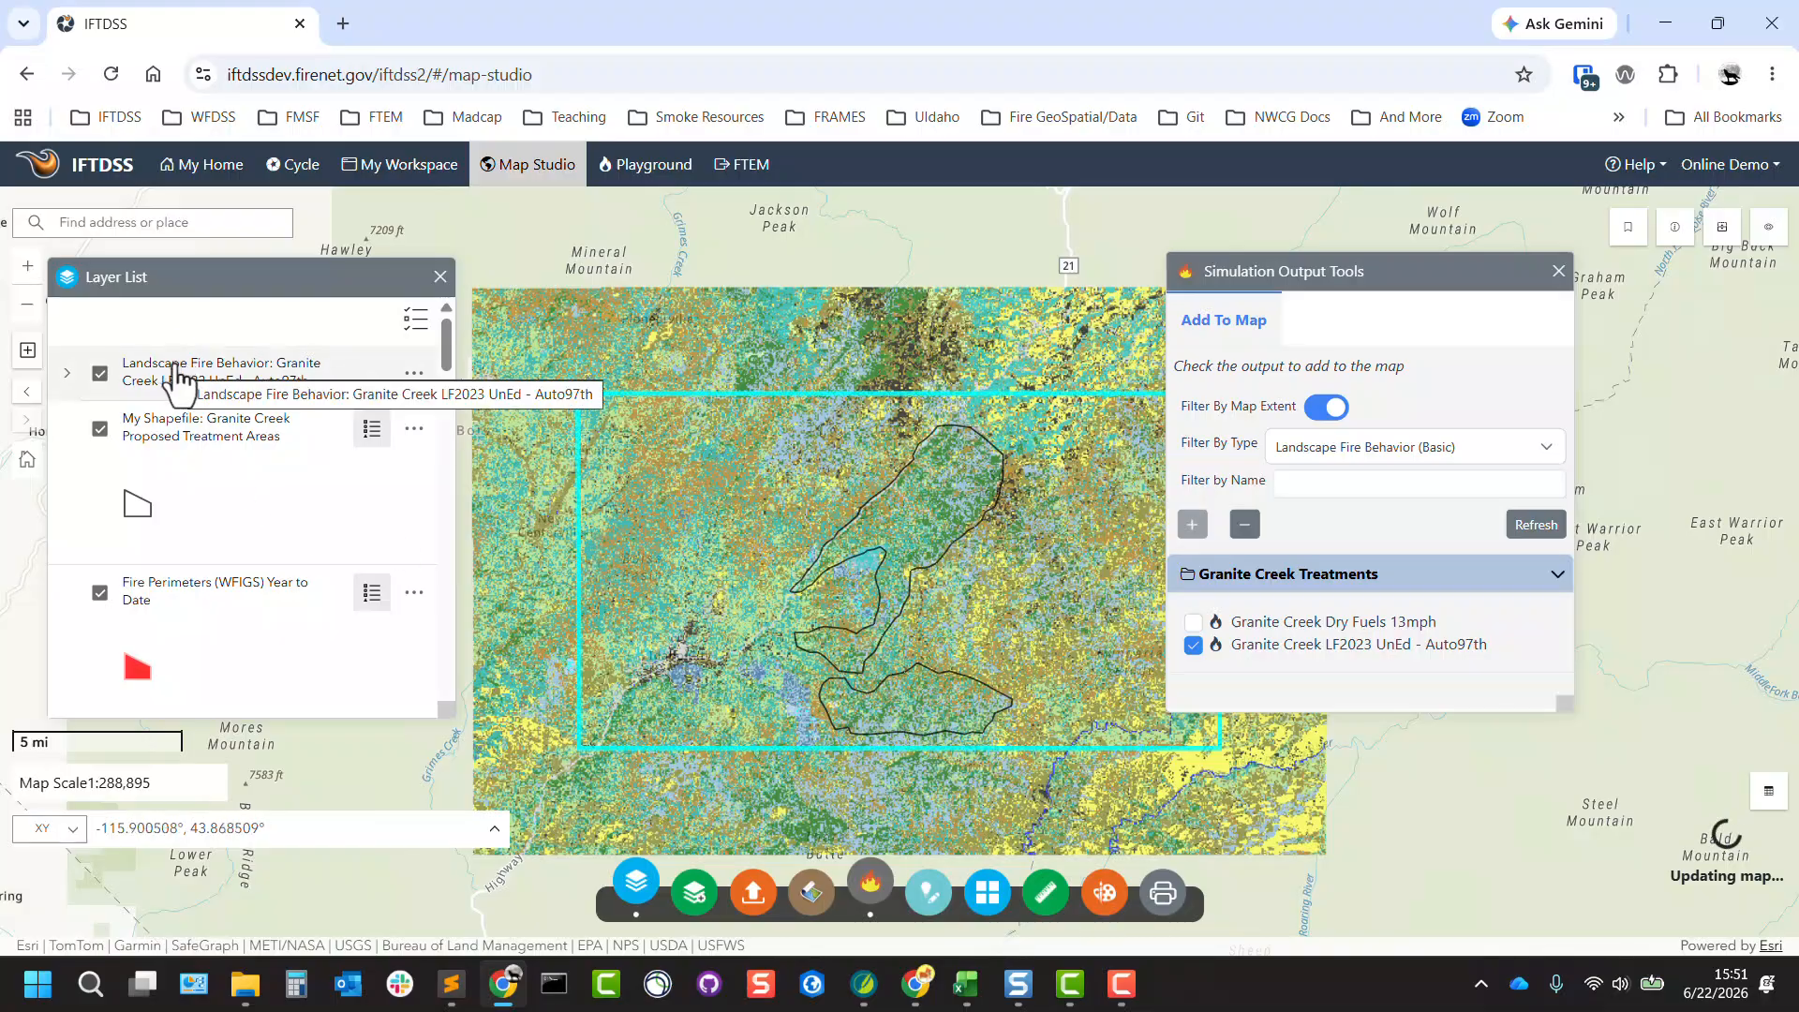
click(67, 375)
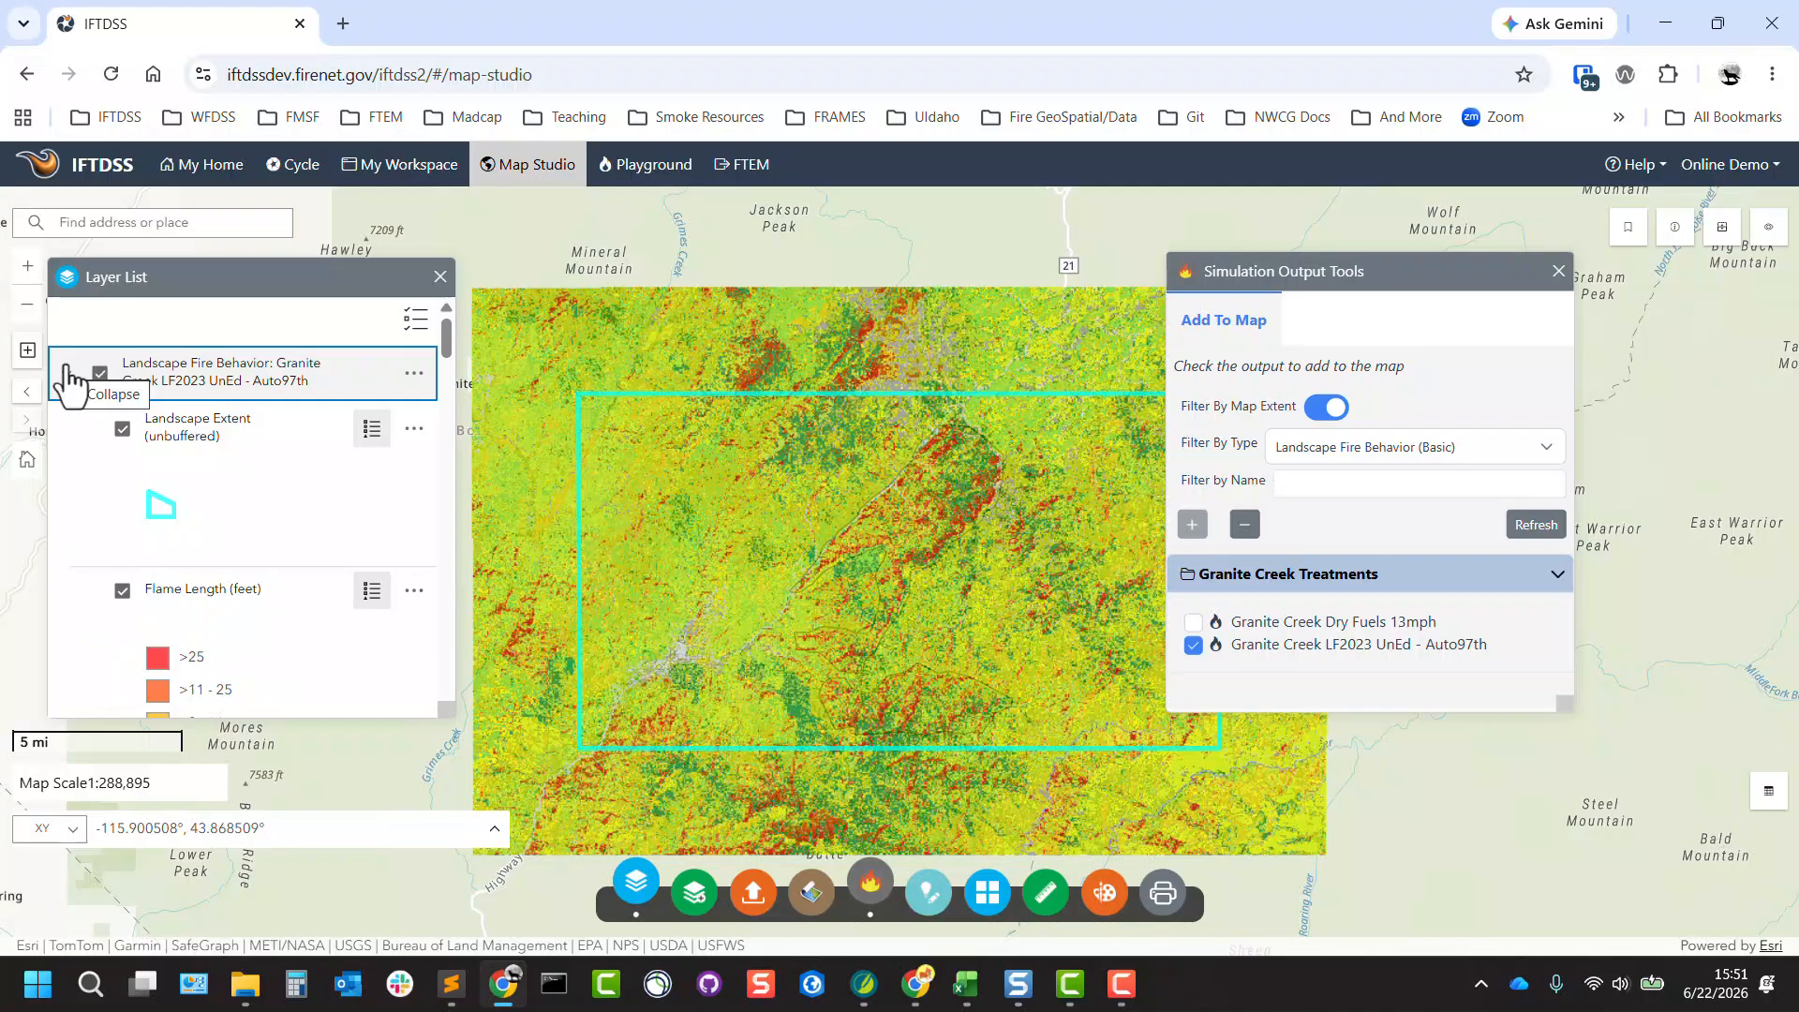
scroll(341, 562, down, 3)
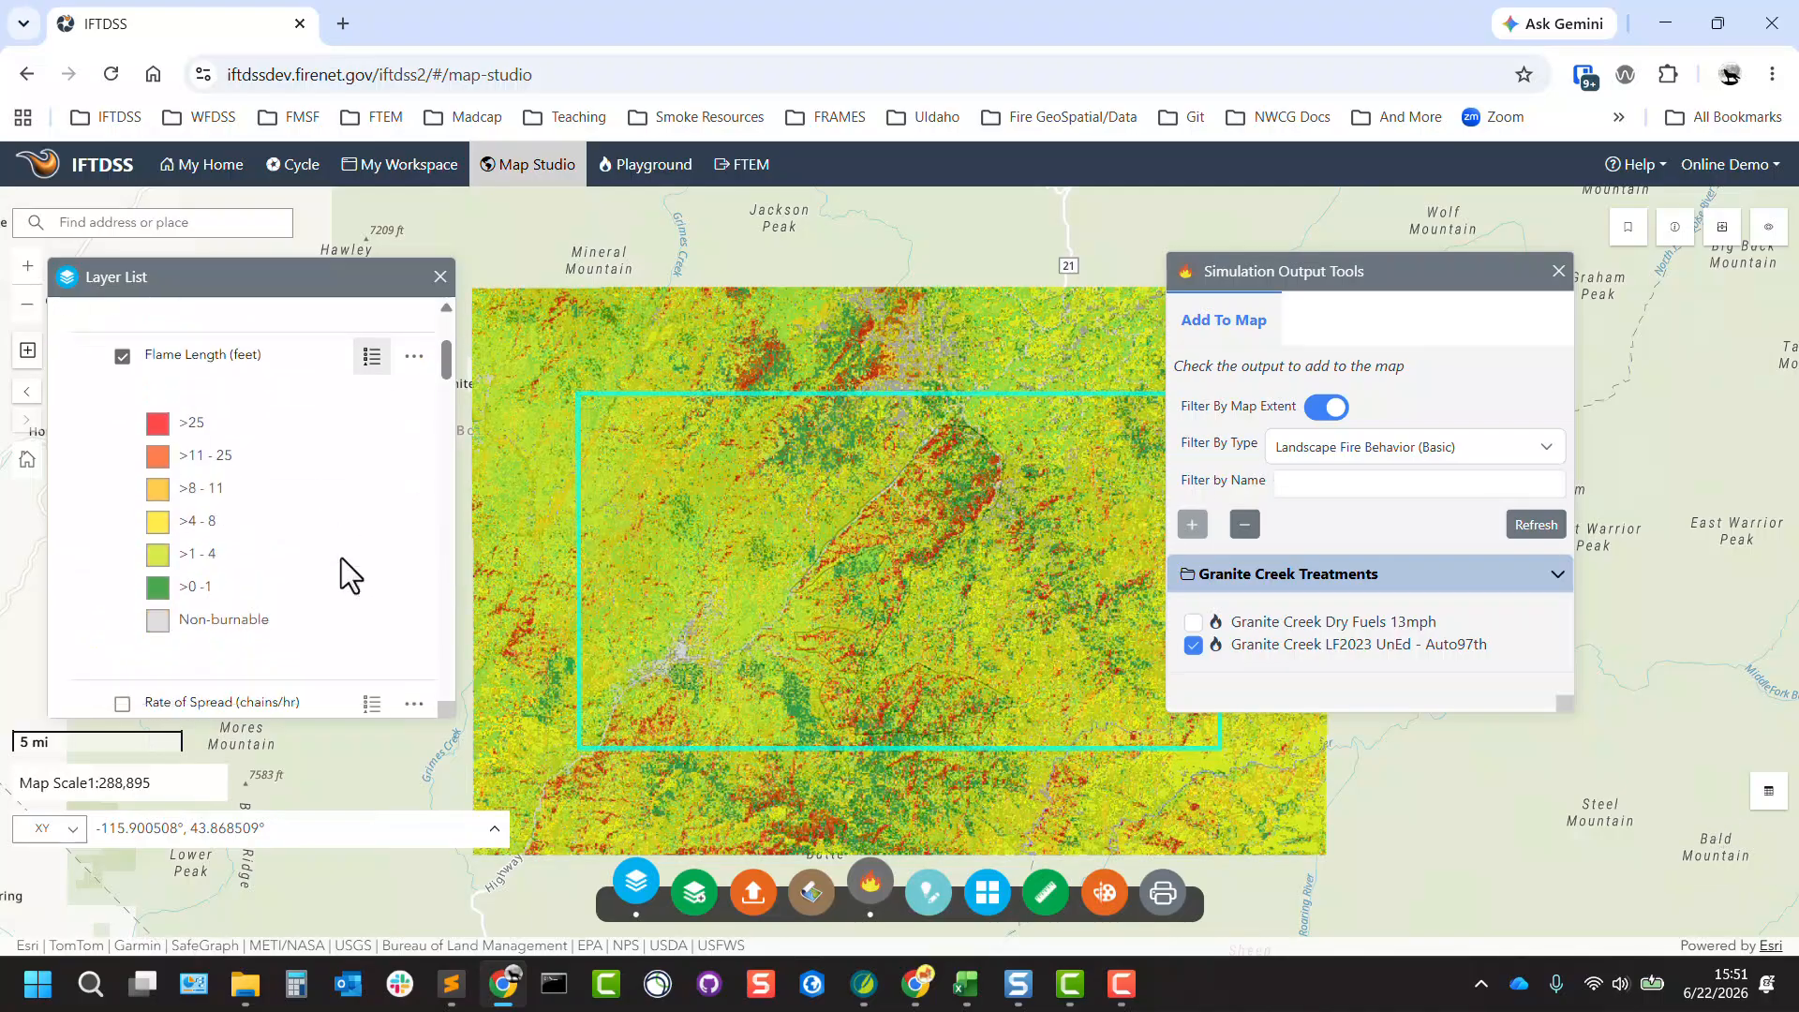
click(1559, 272)
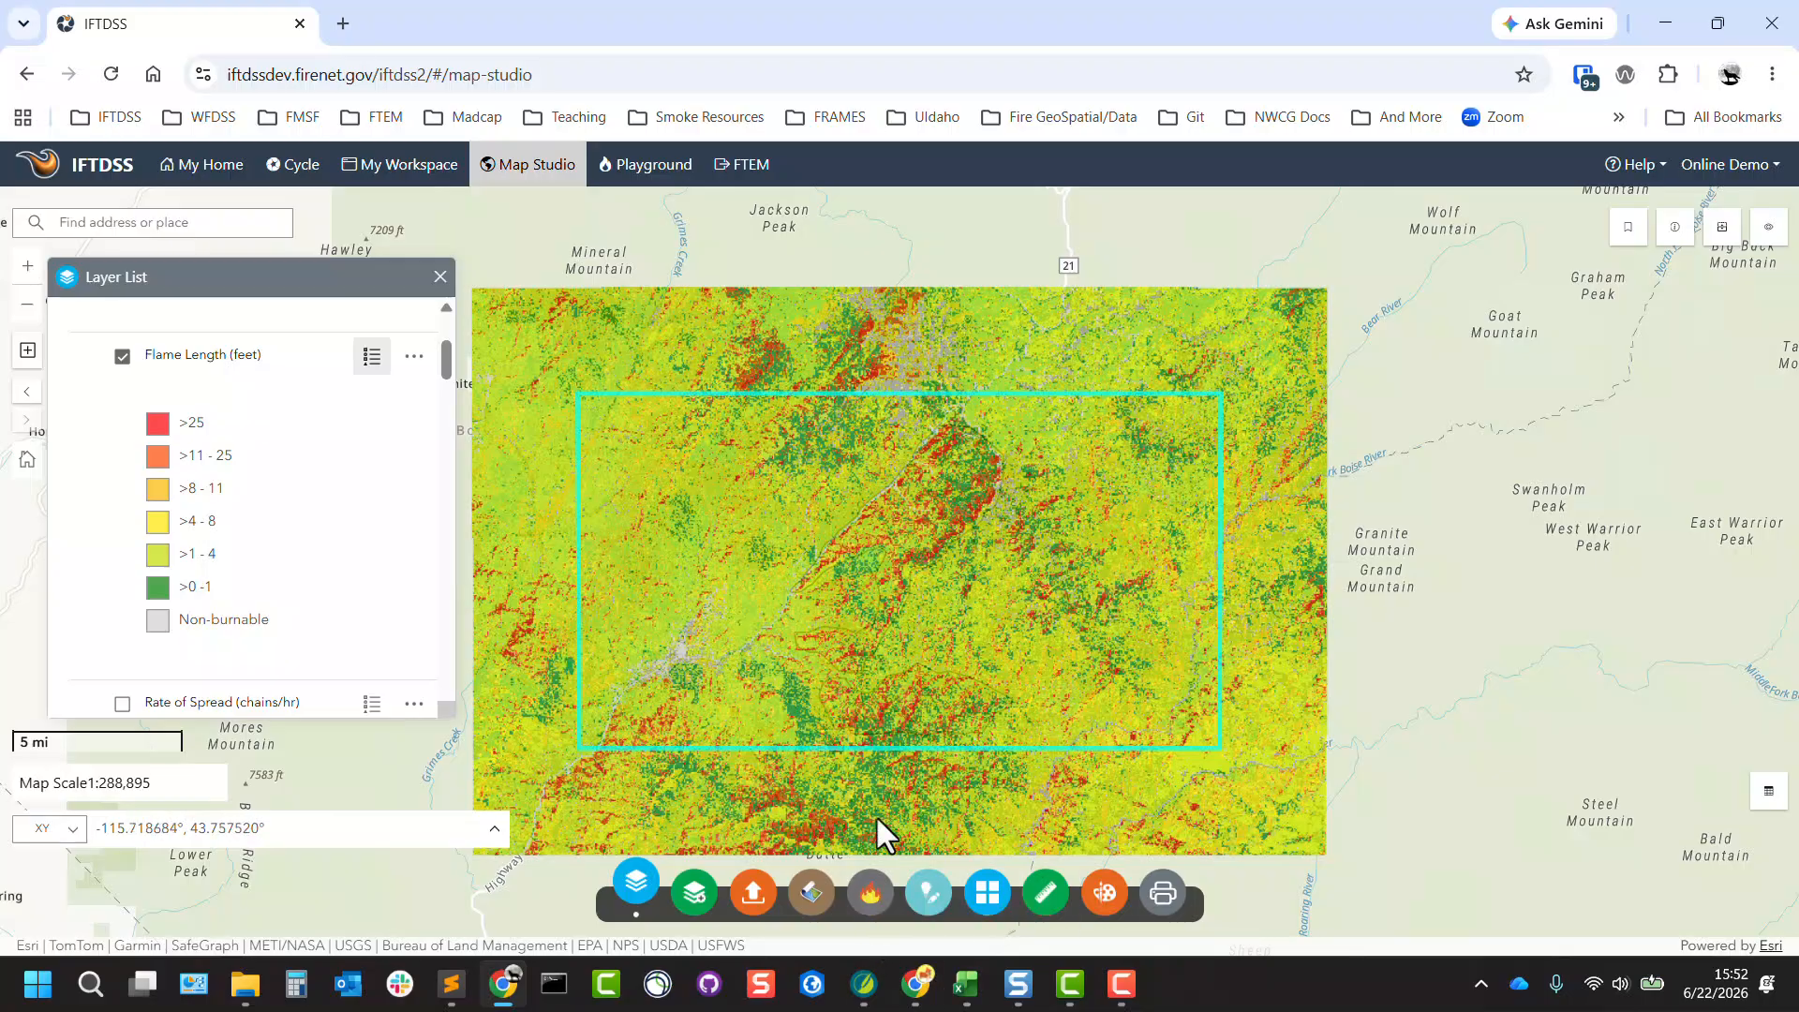
Review the Create/Edit Shapes data types, the polygon drawing tool and the singlepart and multipart selection options, and close the tool.
click(928, 905)
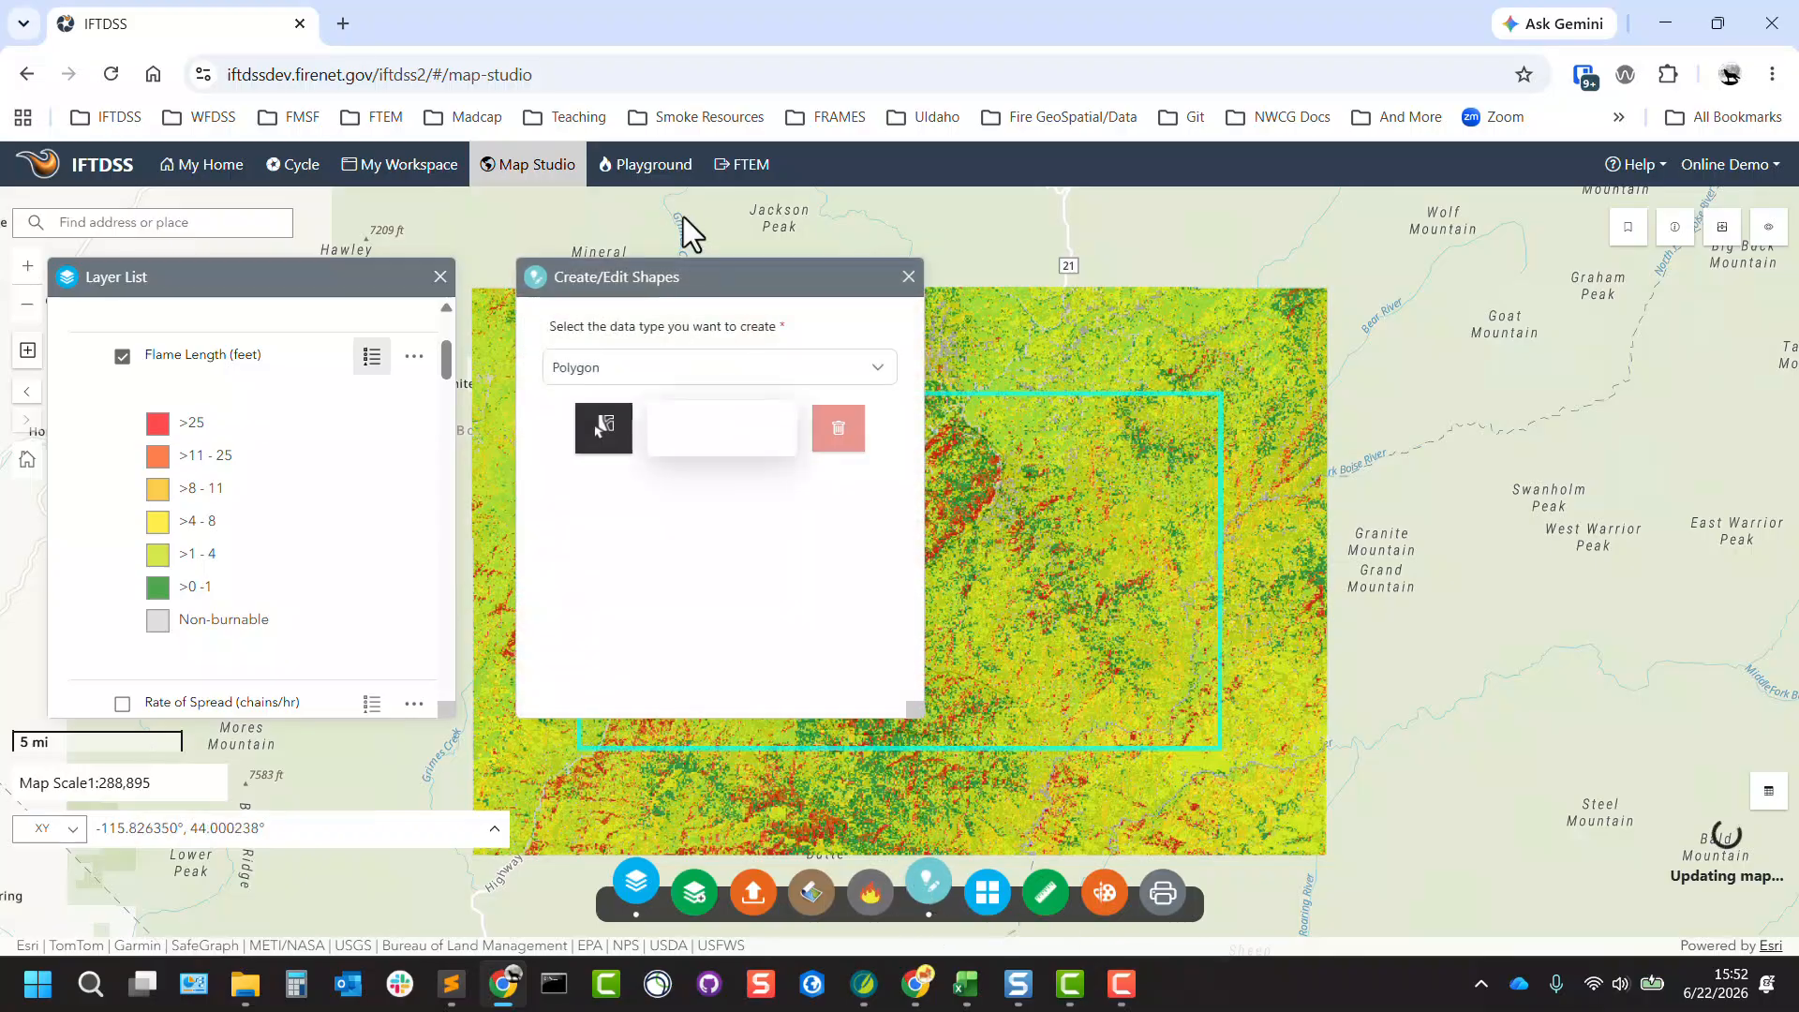
drag(641, 261, 225, 208)
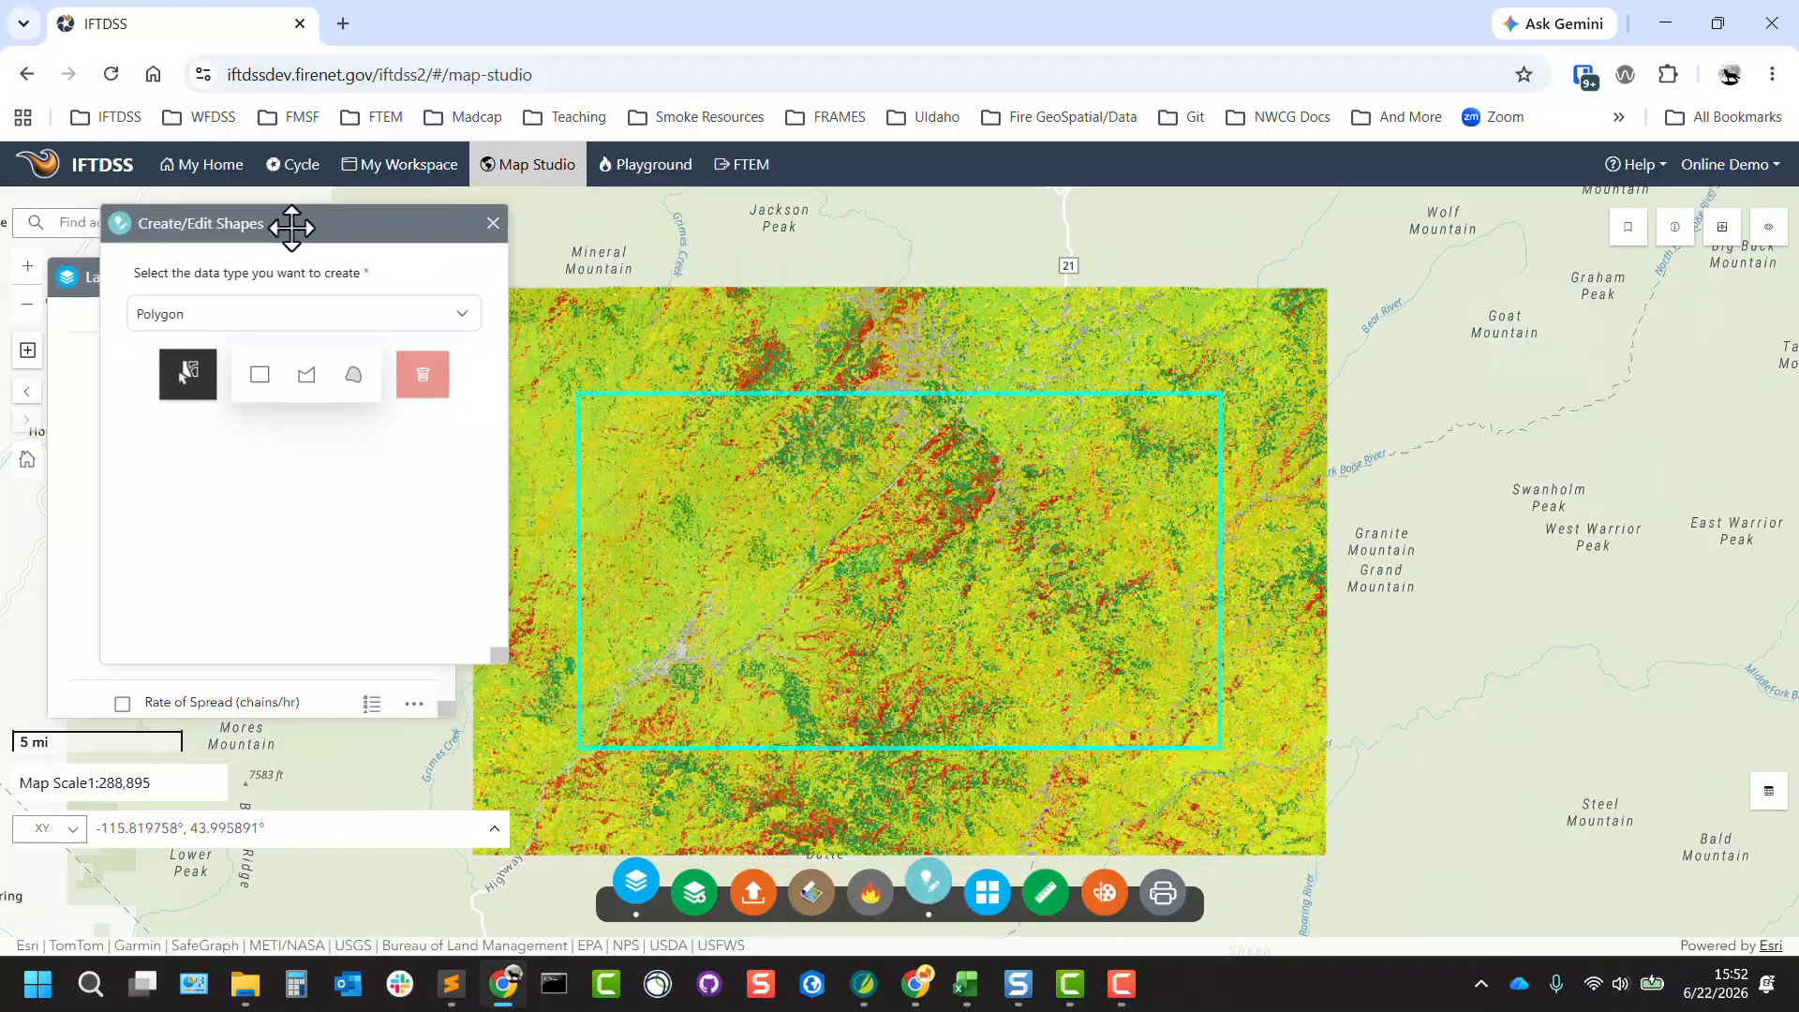
click(439, 316)
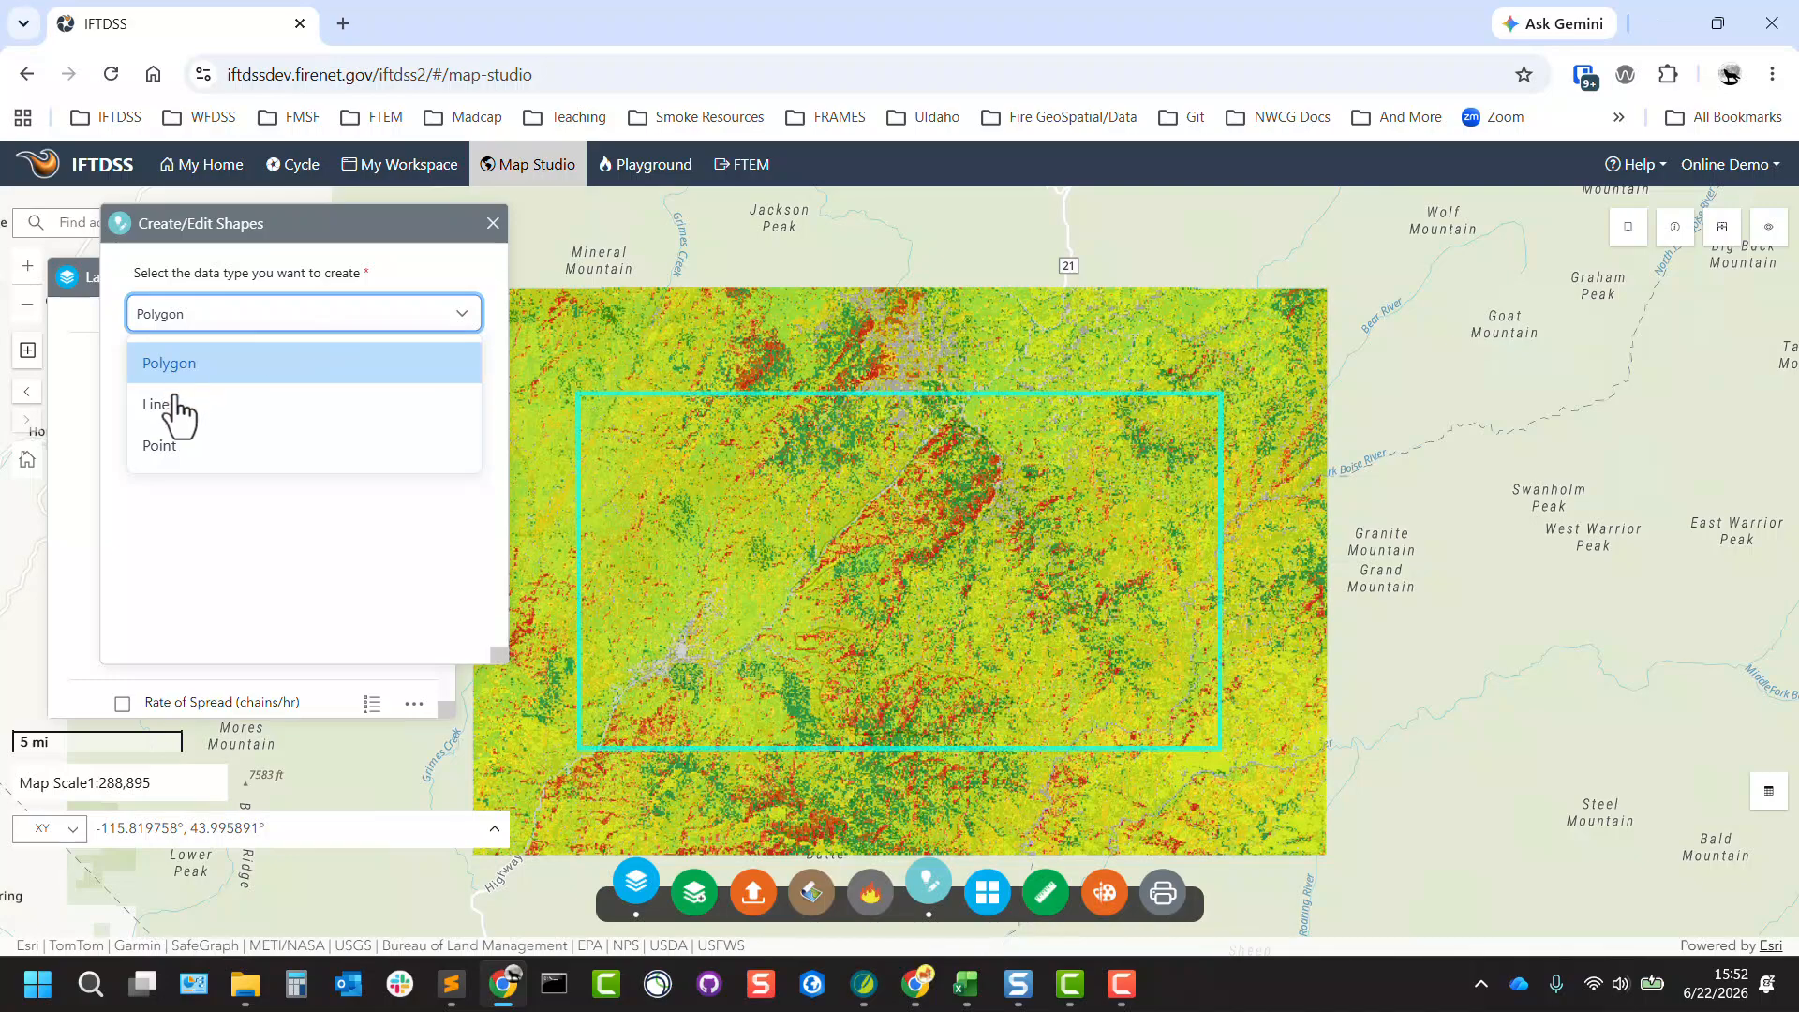
click(381, 229)
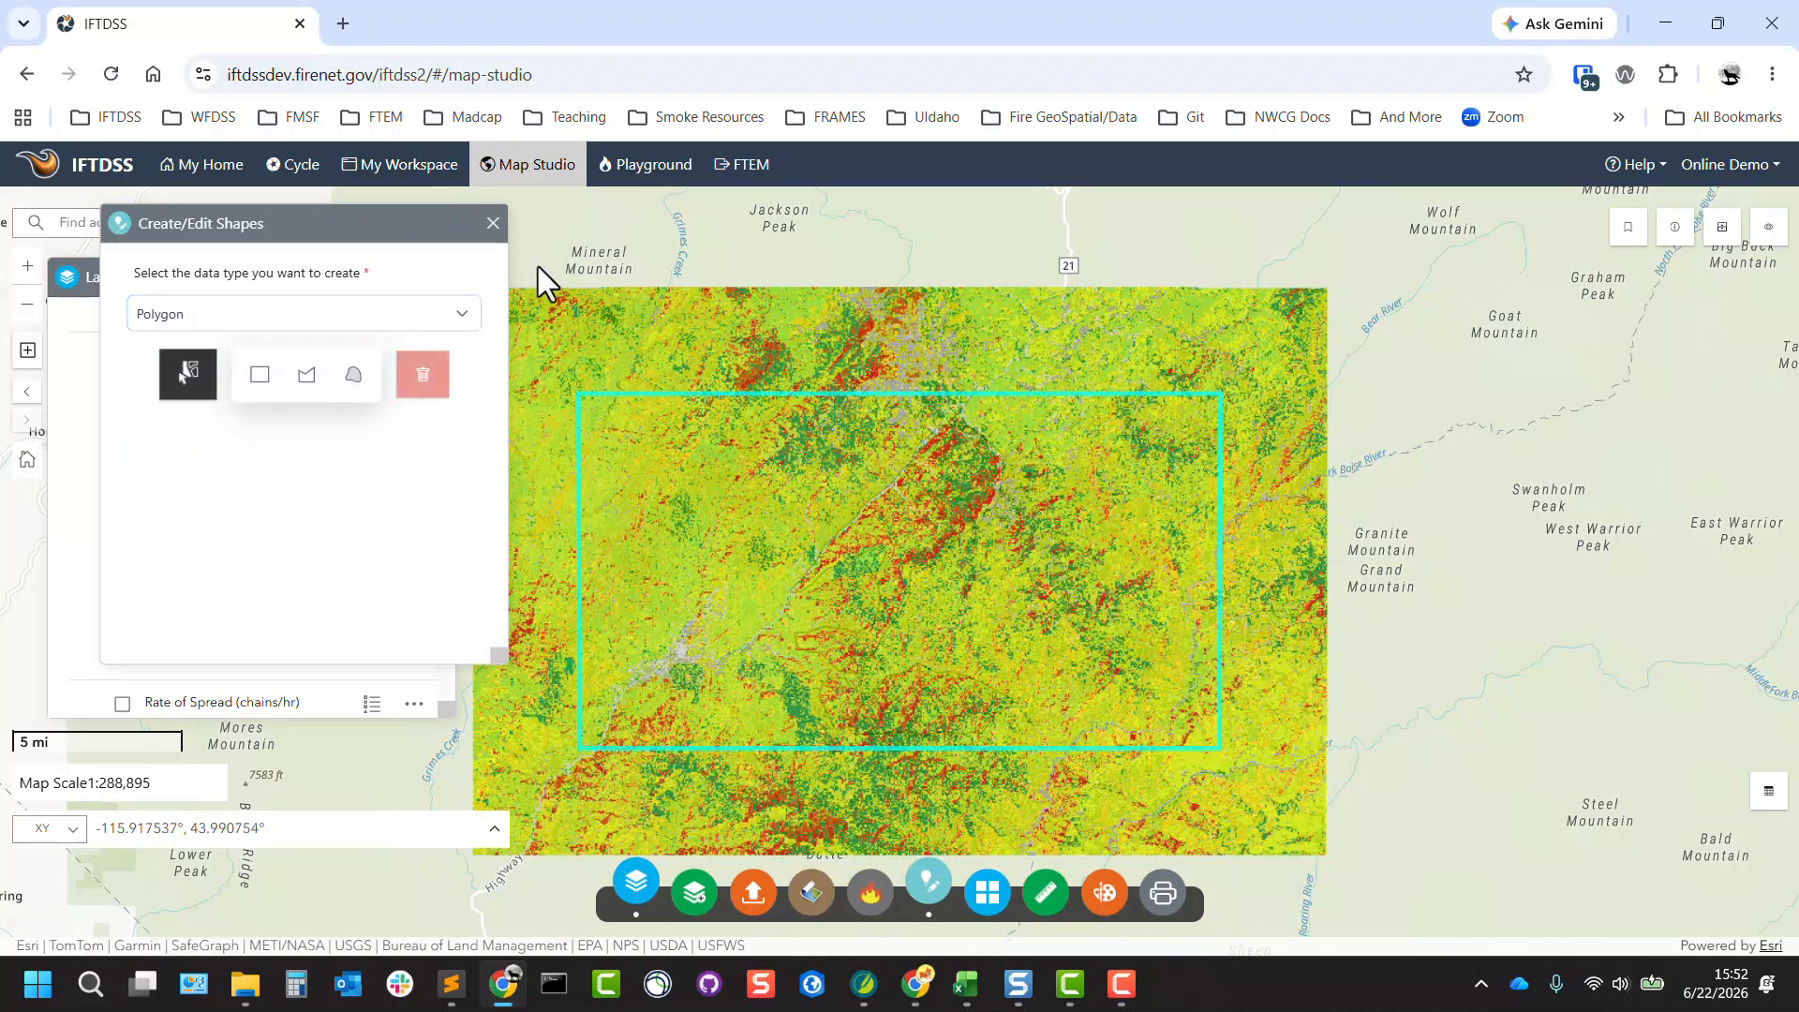
click(306, 374)
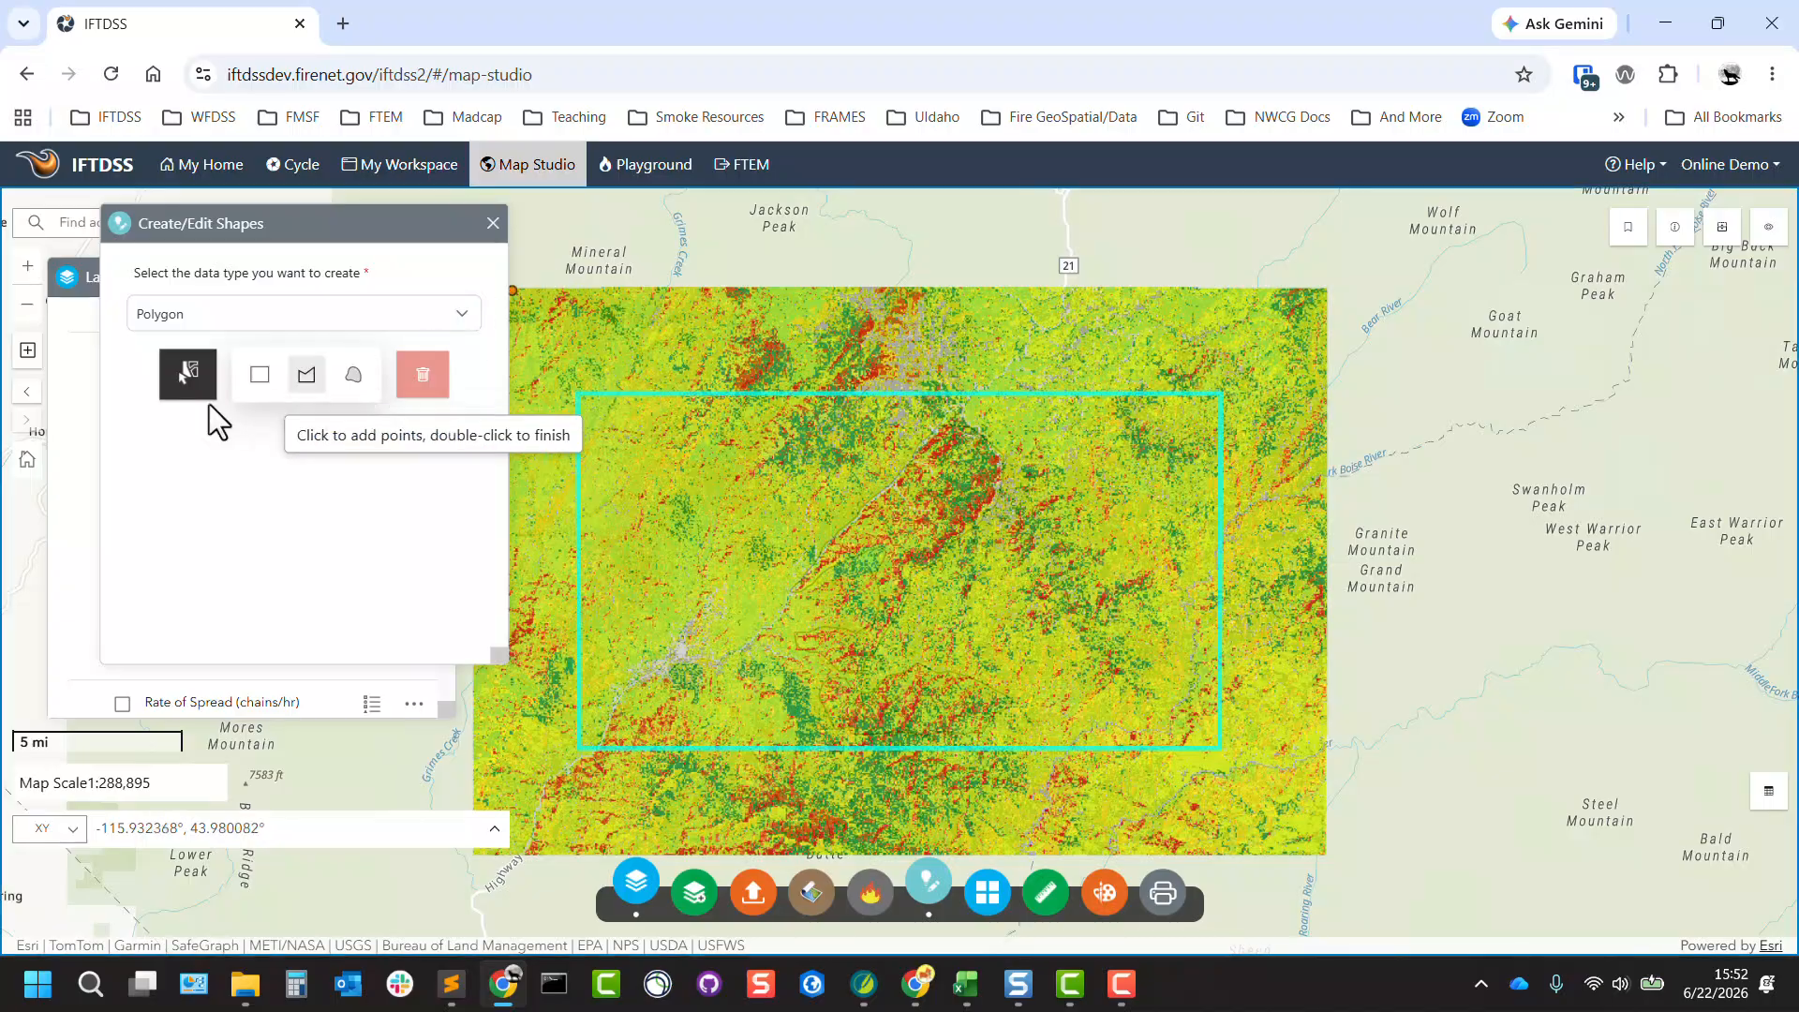
click(183, 377)
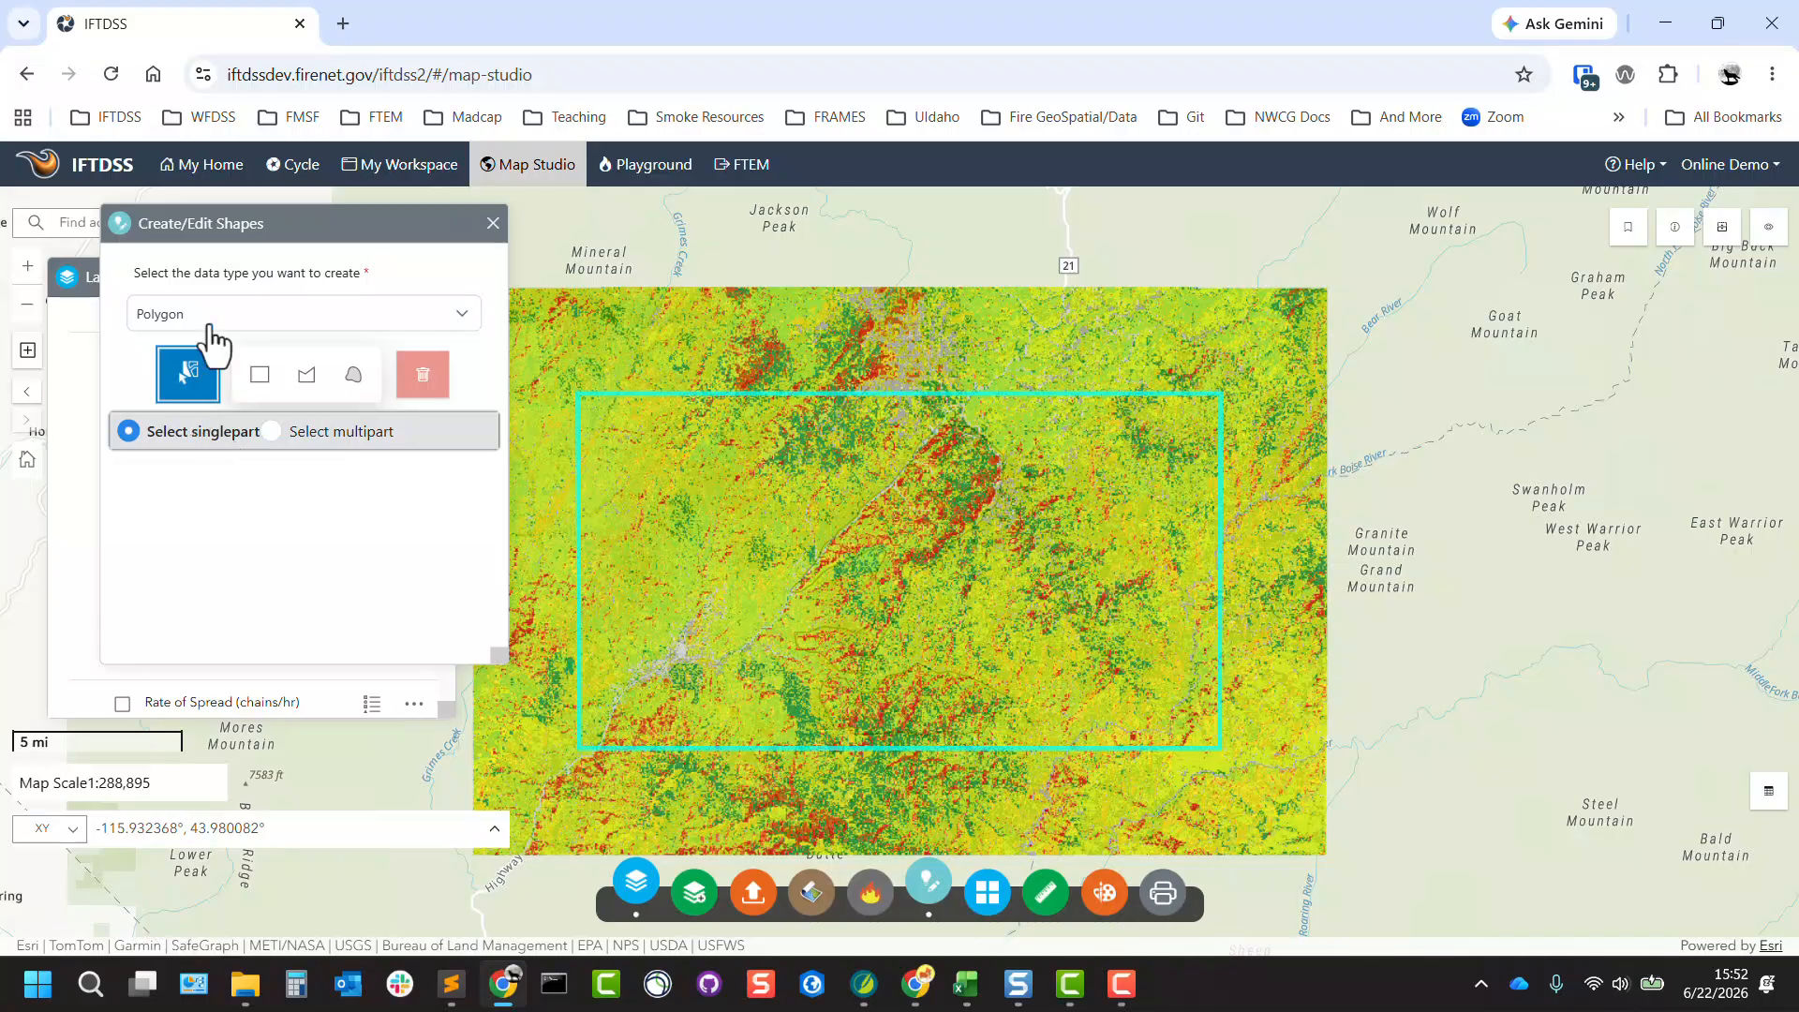
click(494, 225)
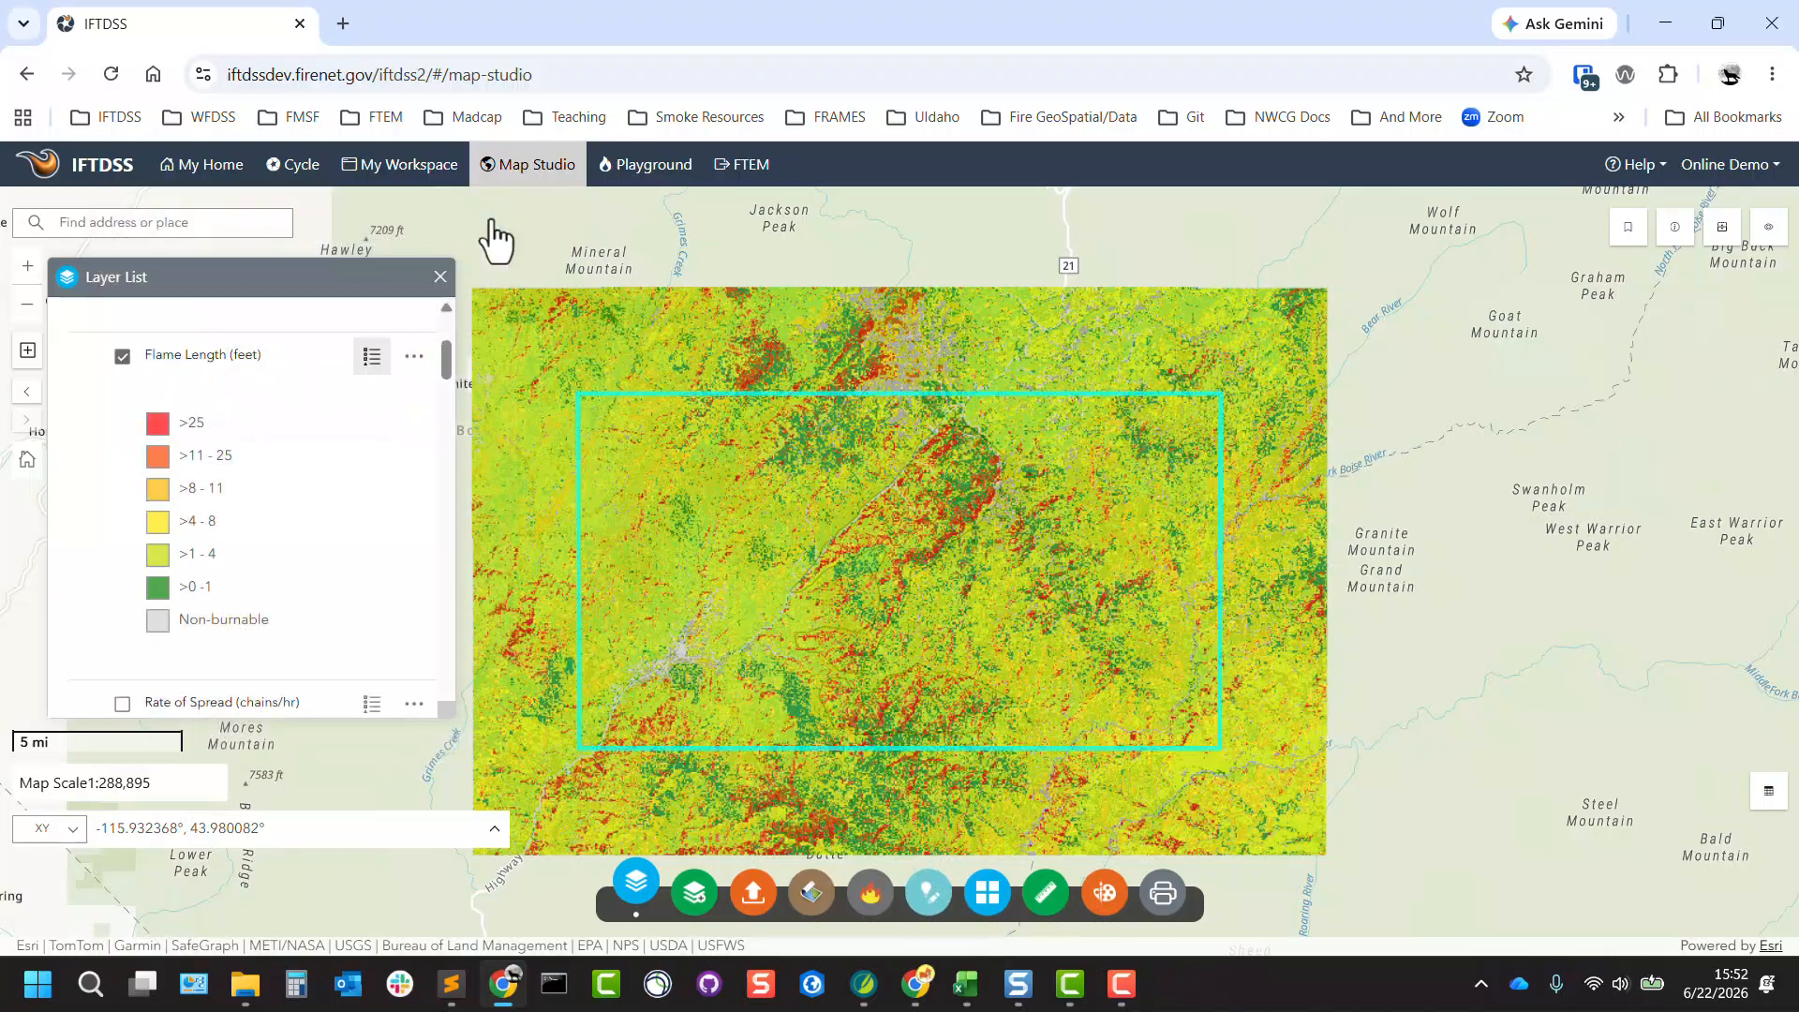
Switch the basemap to Imagery Hybrid and close the Basemap Gallery.
click(988, 900)
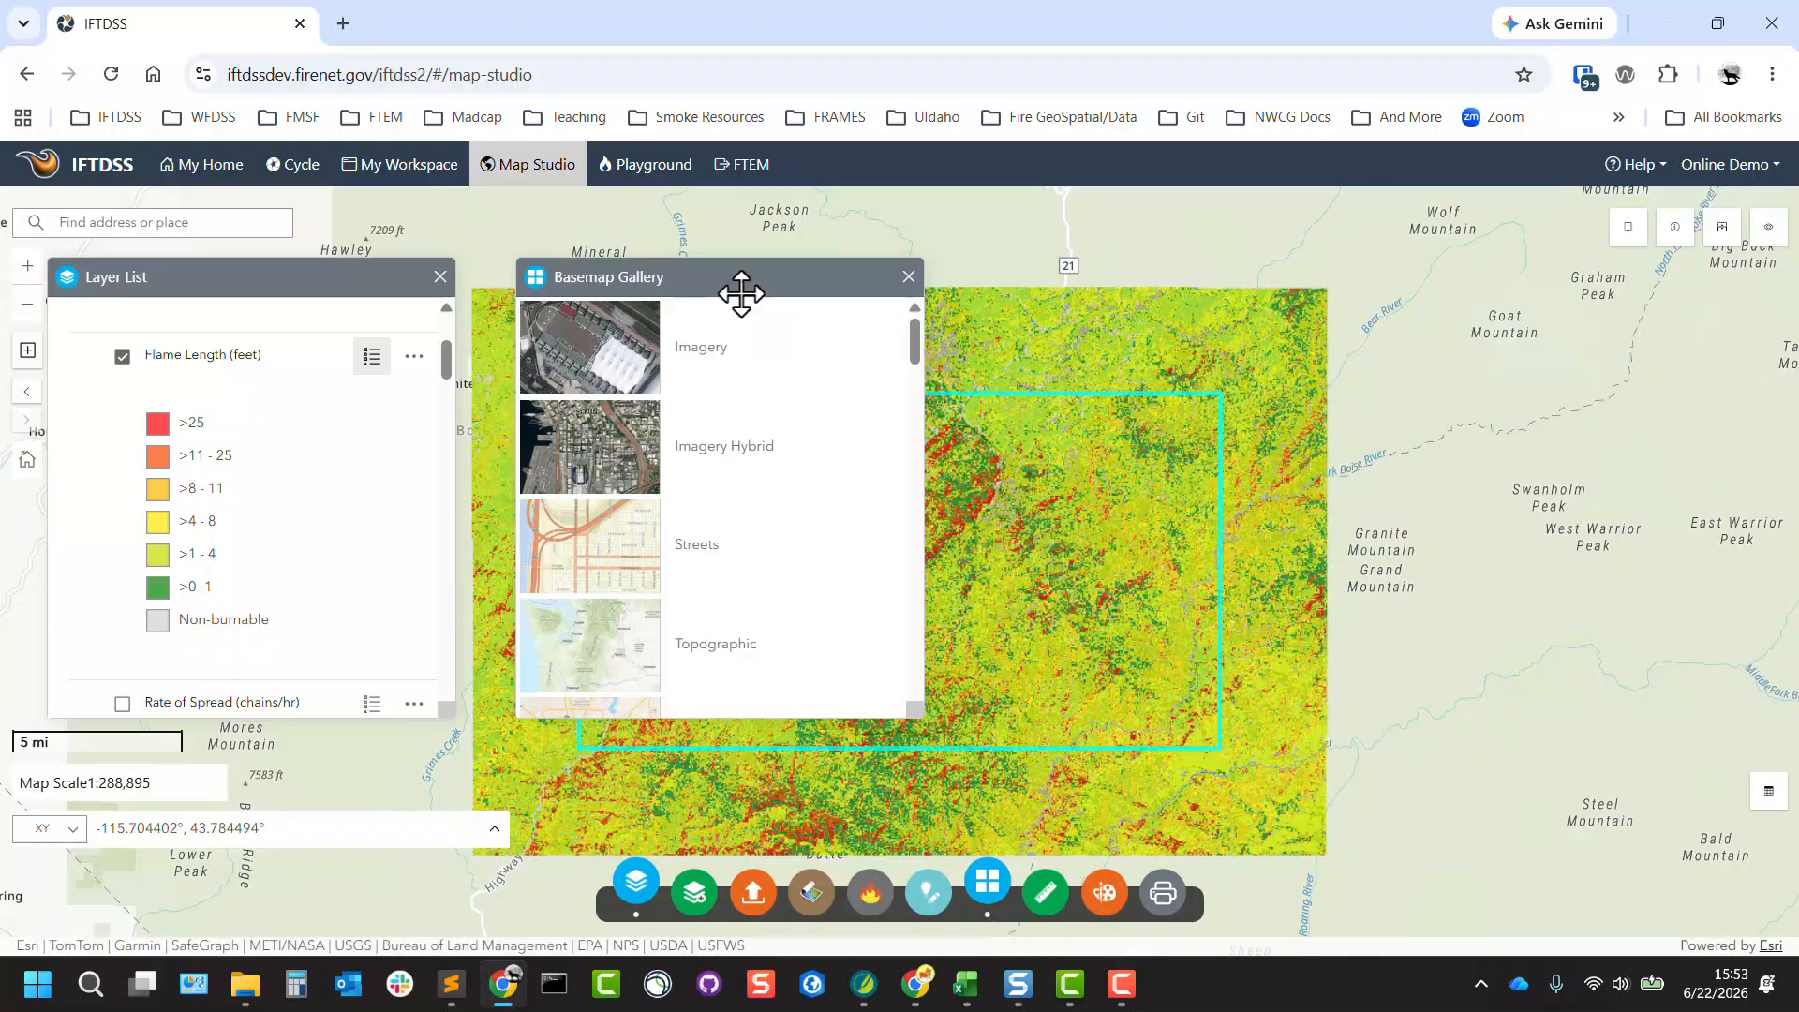
drag(741, 294, 287, 444)
click(138, 619)
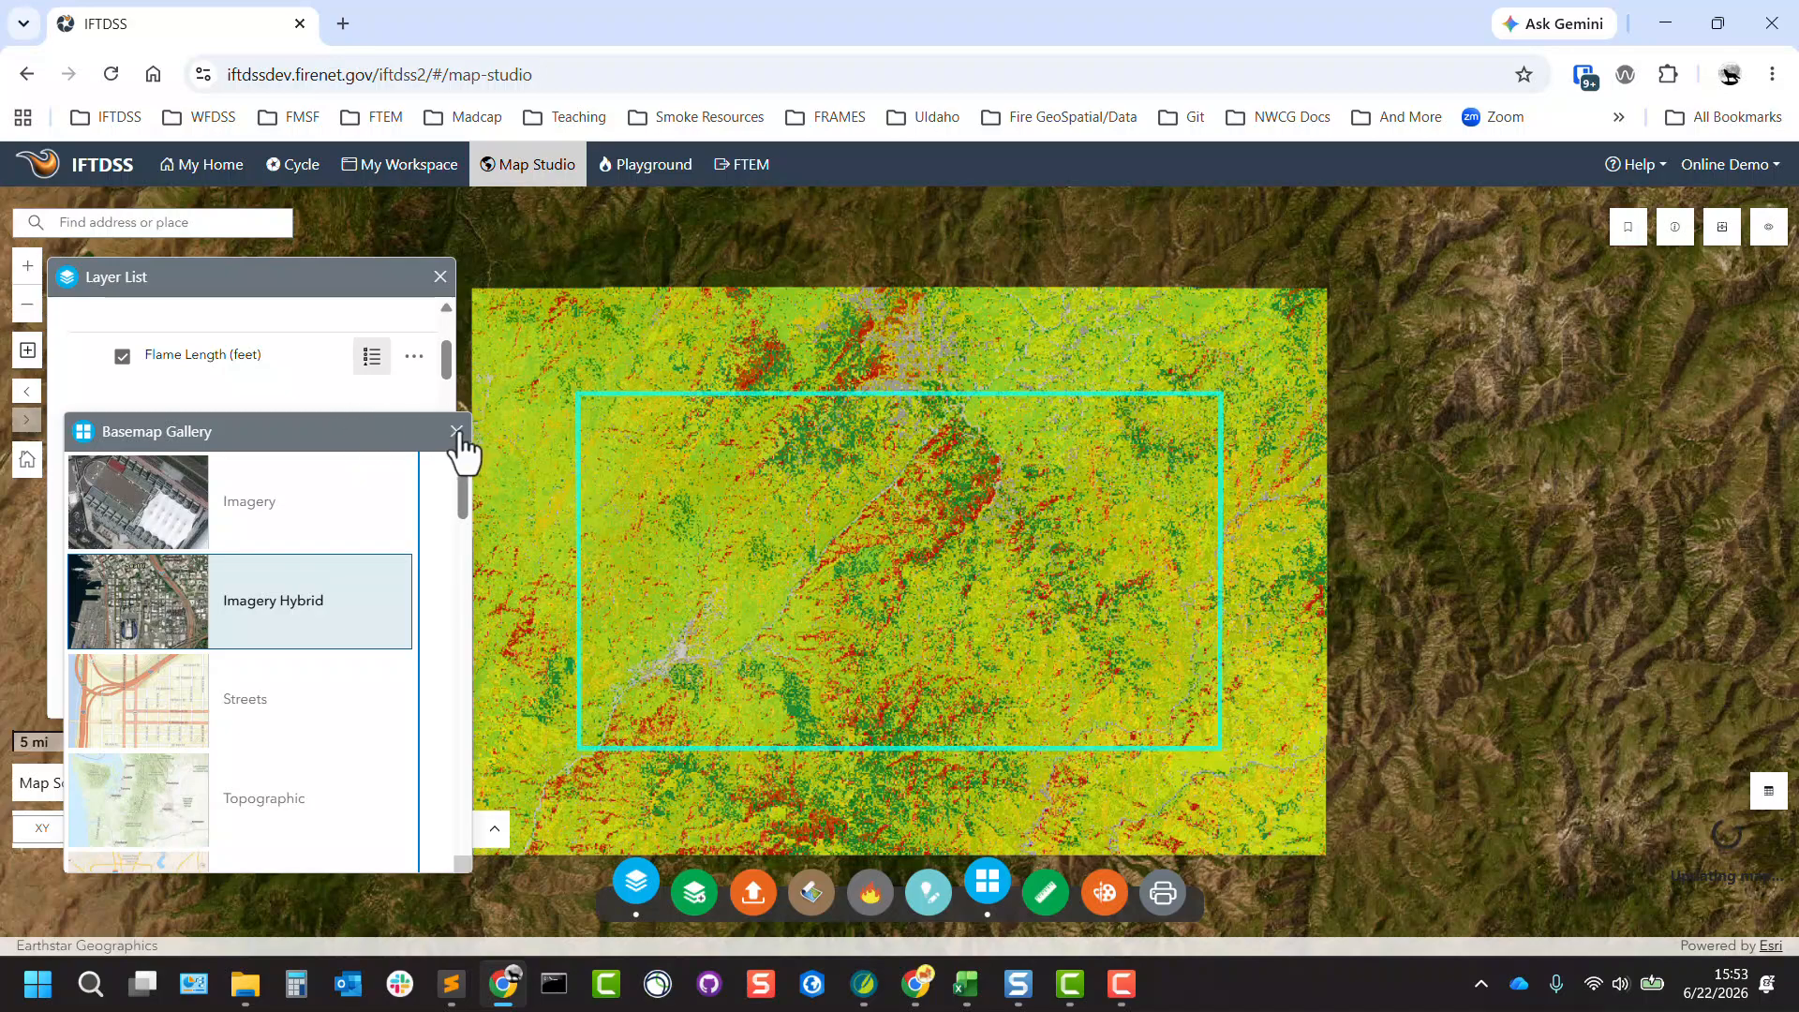
click(456, 431)
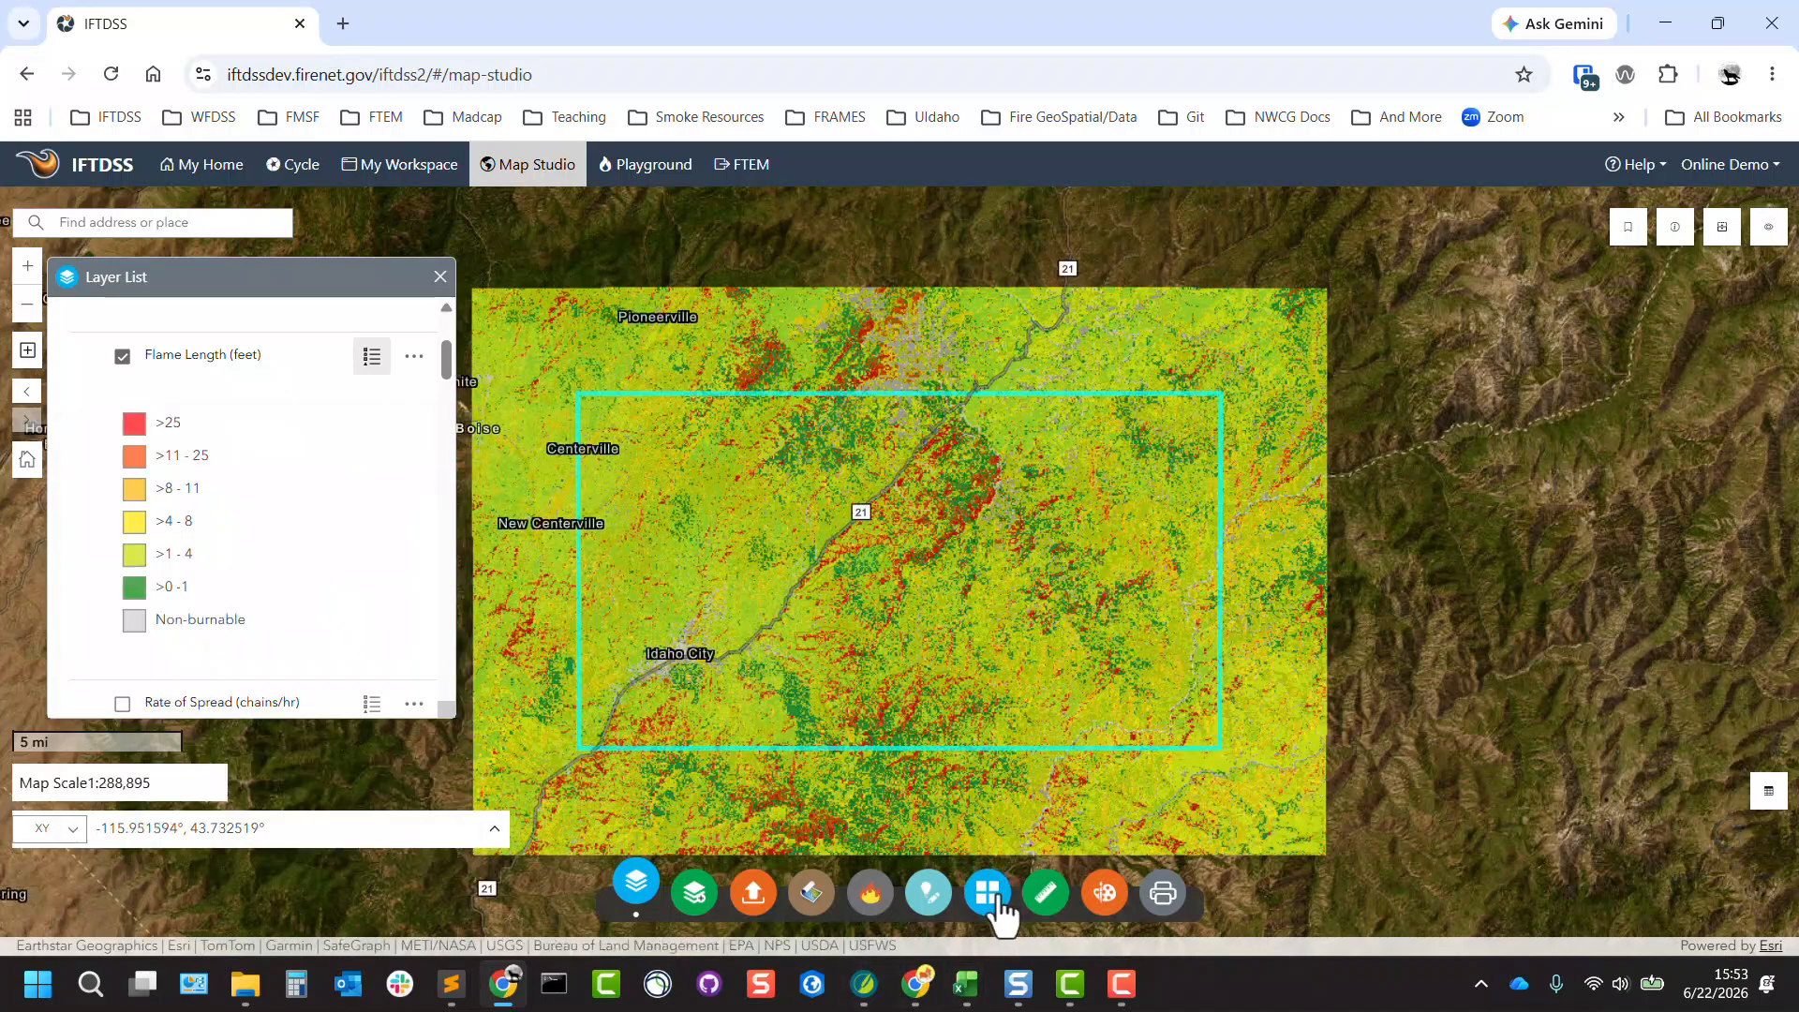
Measure the straight-line distance from Idaho City northeast to a point near Highway 21 inside the rectangular area outline.
click(1047, 890)
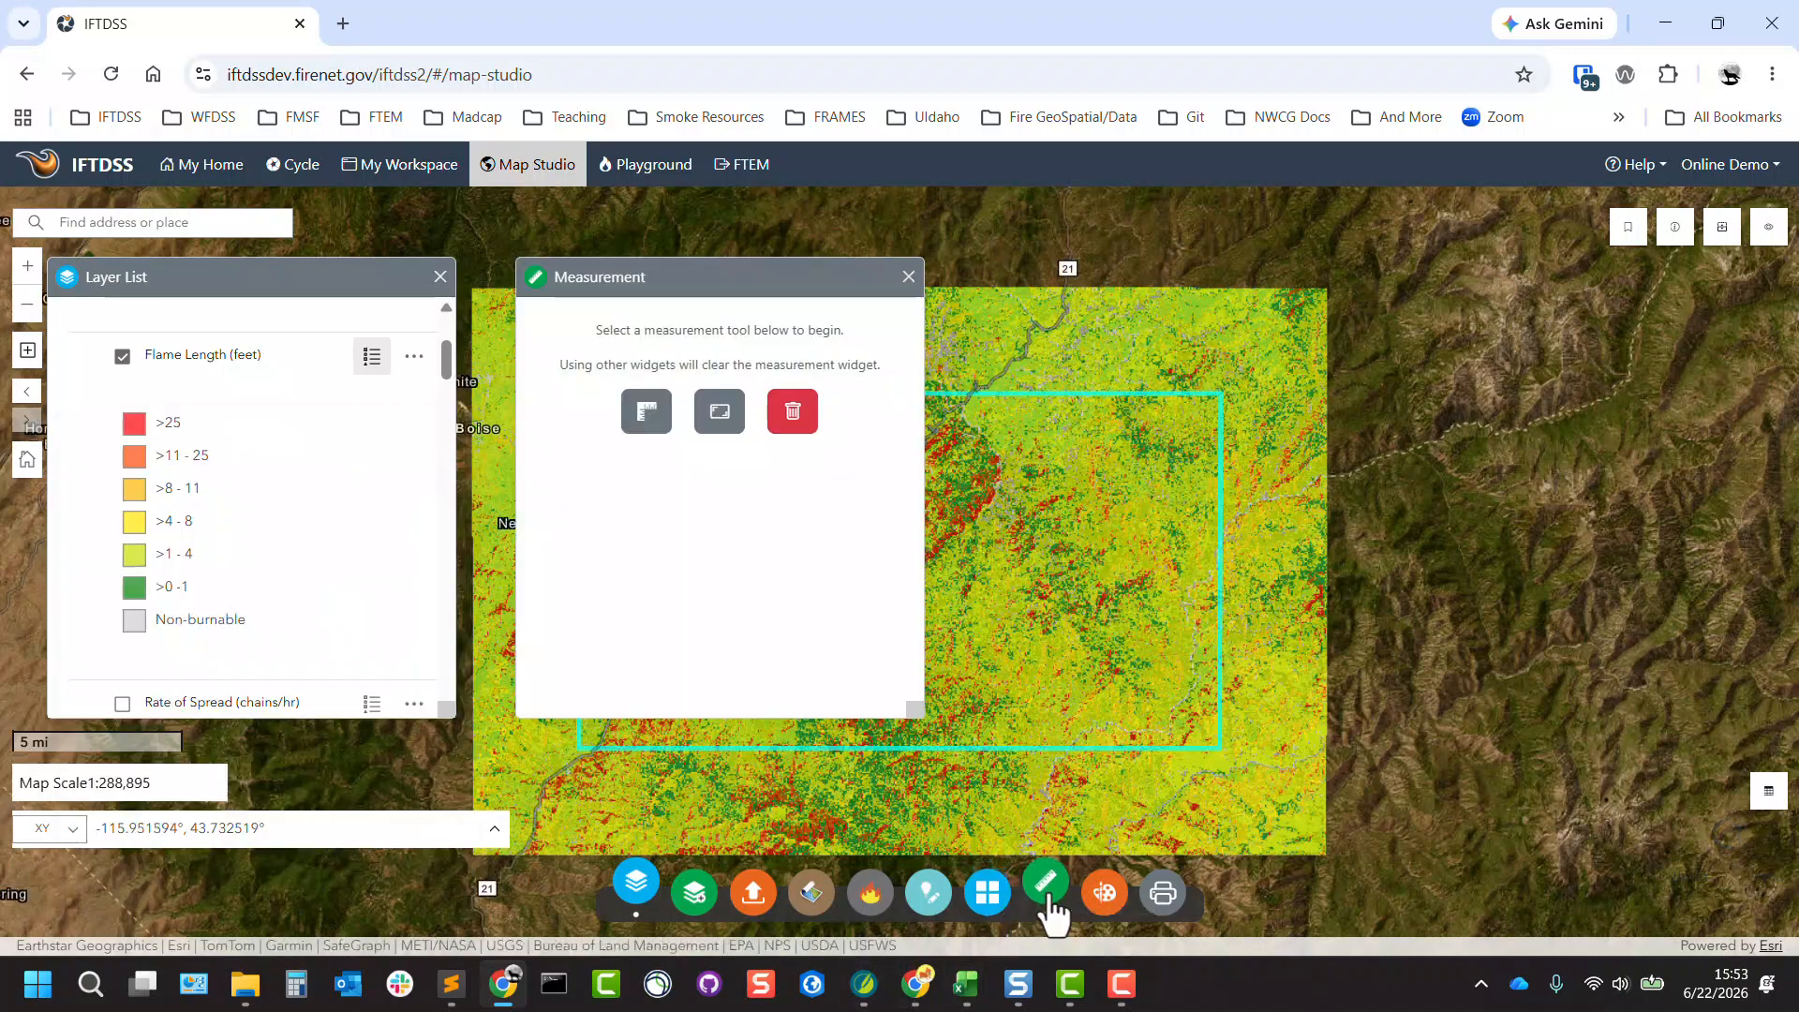
drag(718, 281, 314, 388)
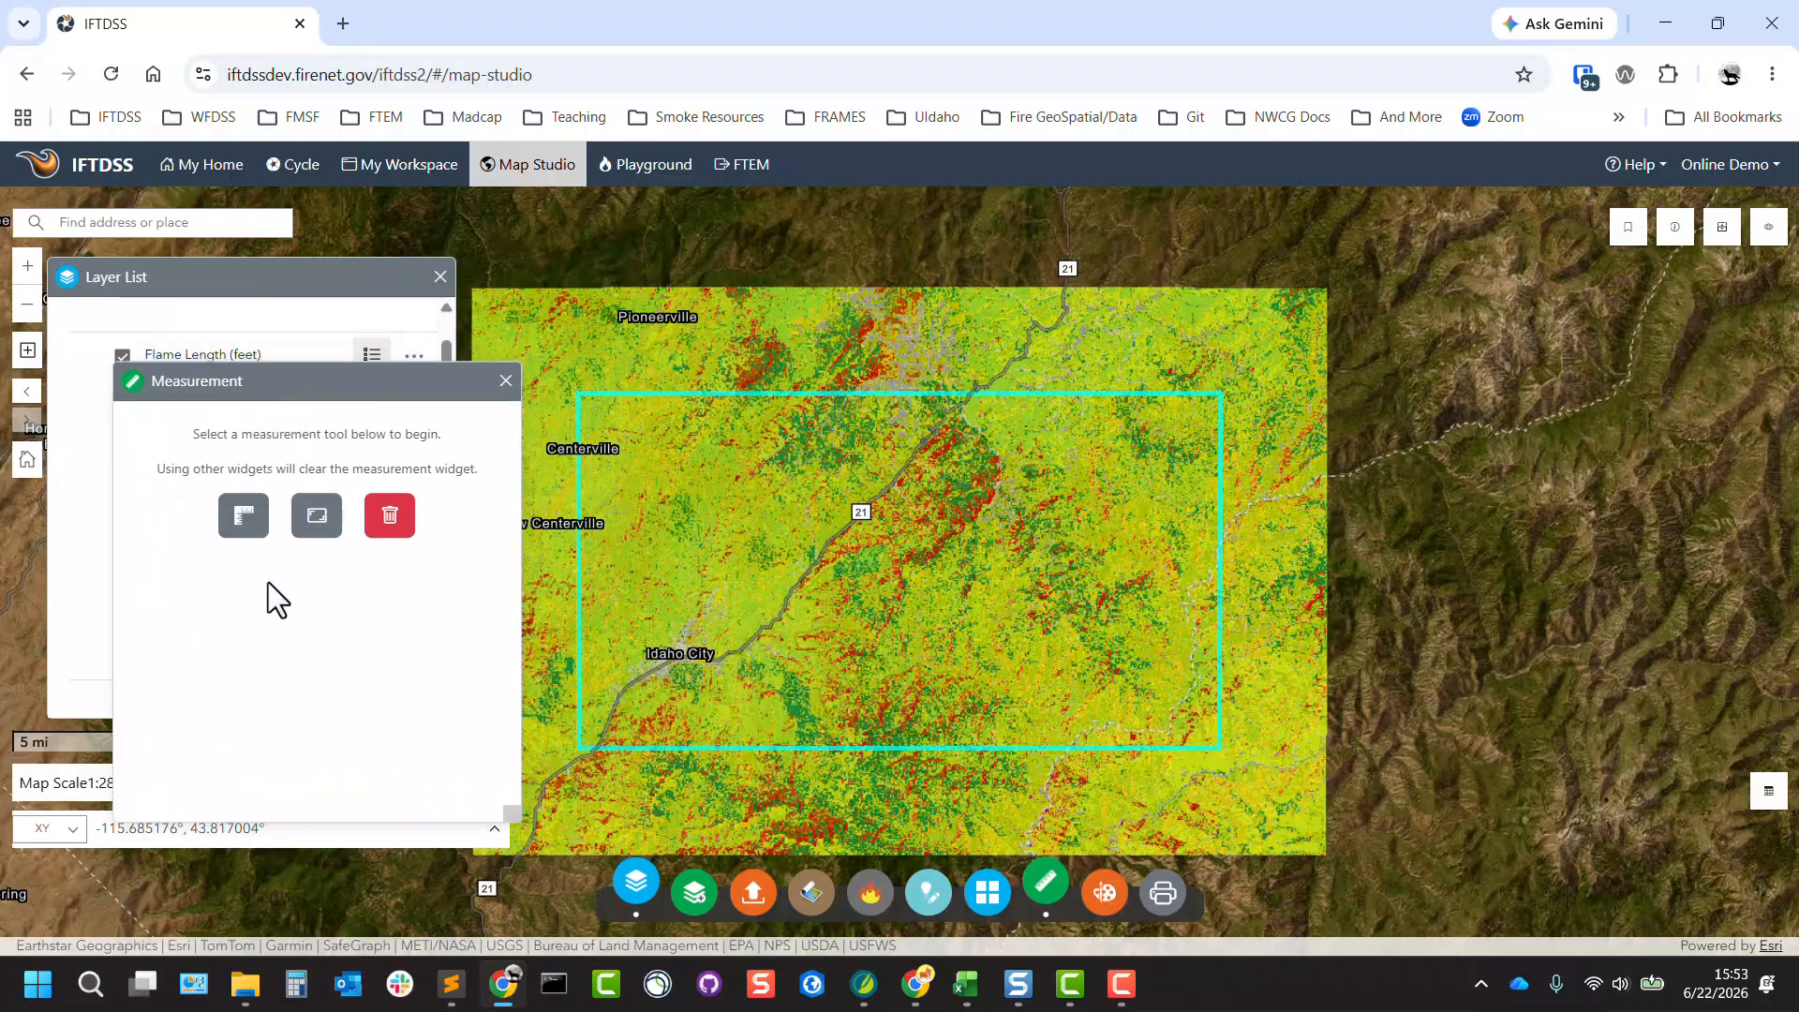
click(243, 527)
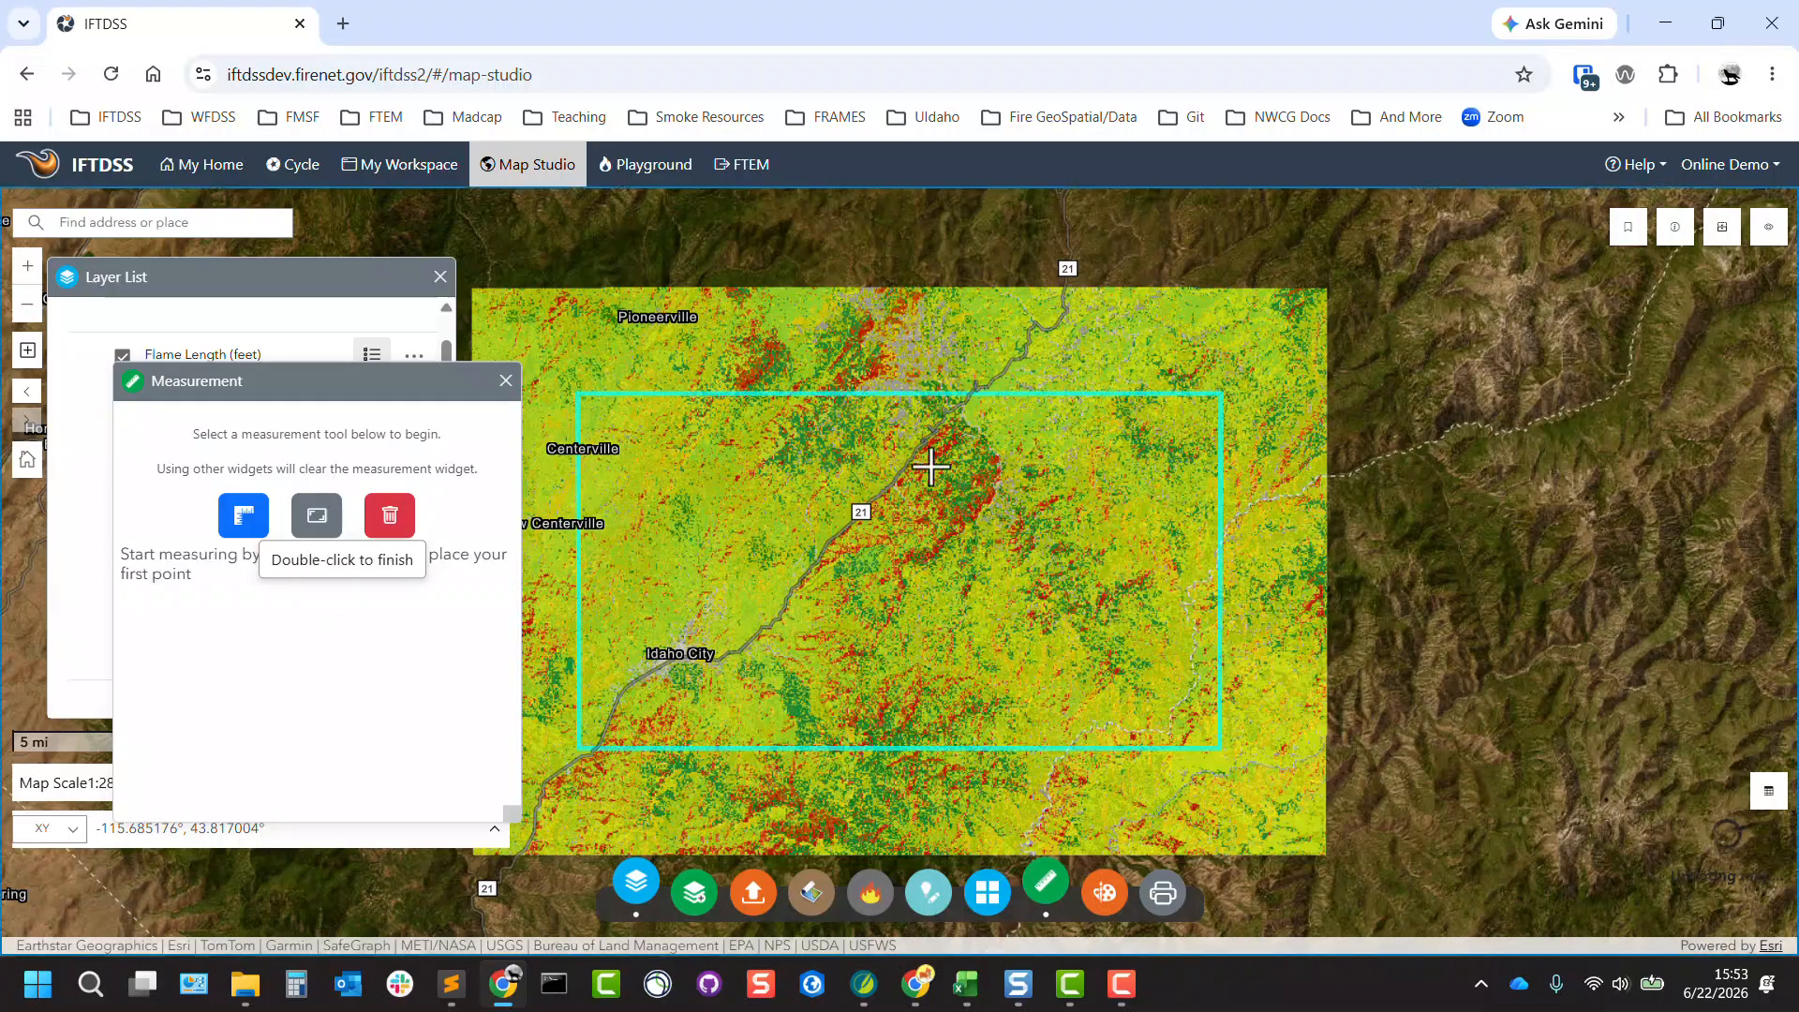
click(652, 675)
double_click(926, 435)
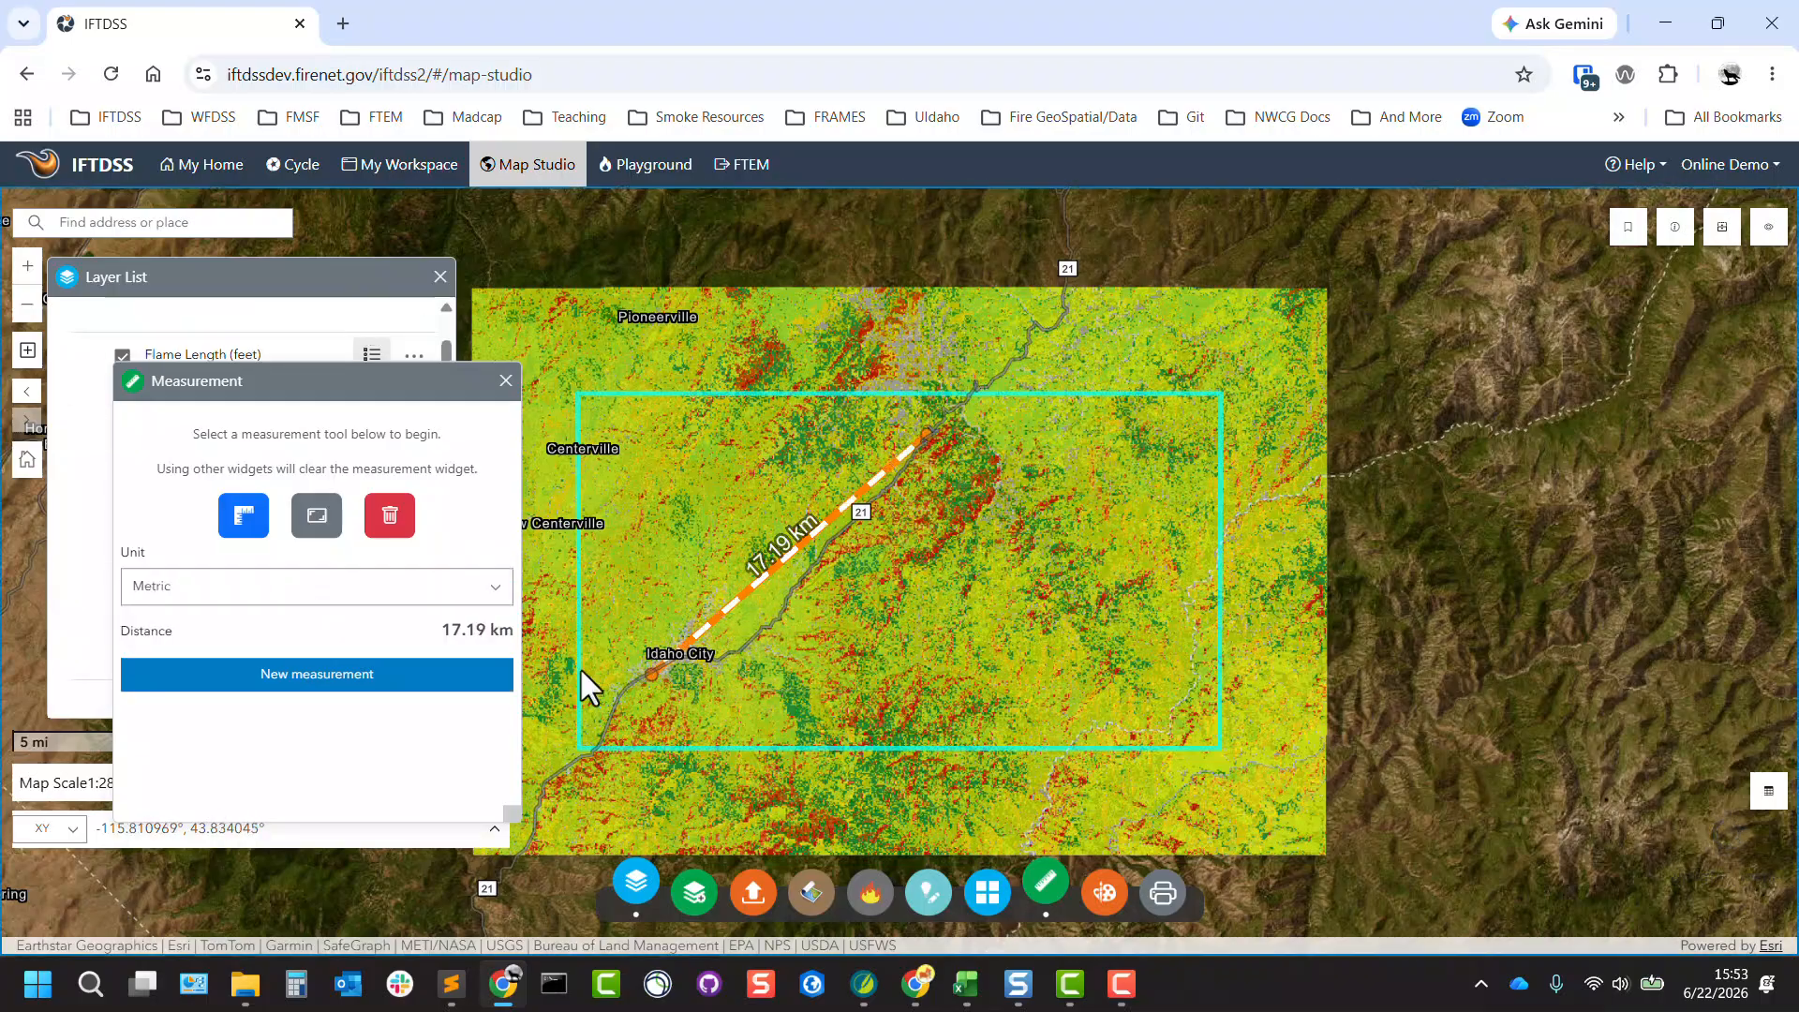
Show the measured distance in Feet (US) and in Miles, and close the Measurement tool.
click(507, 616)
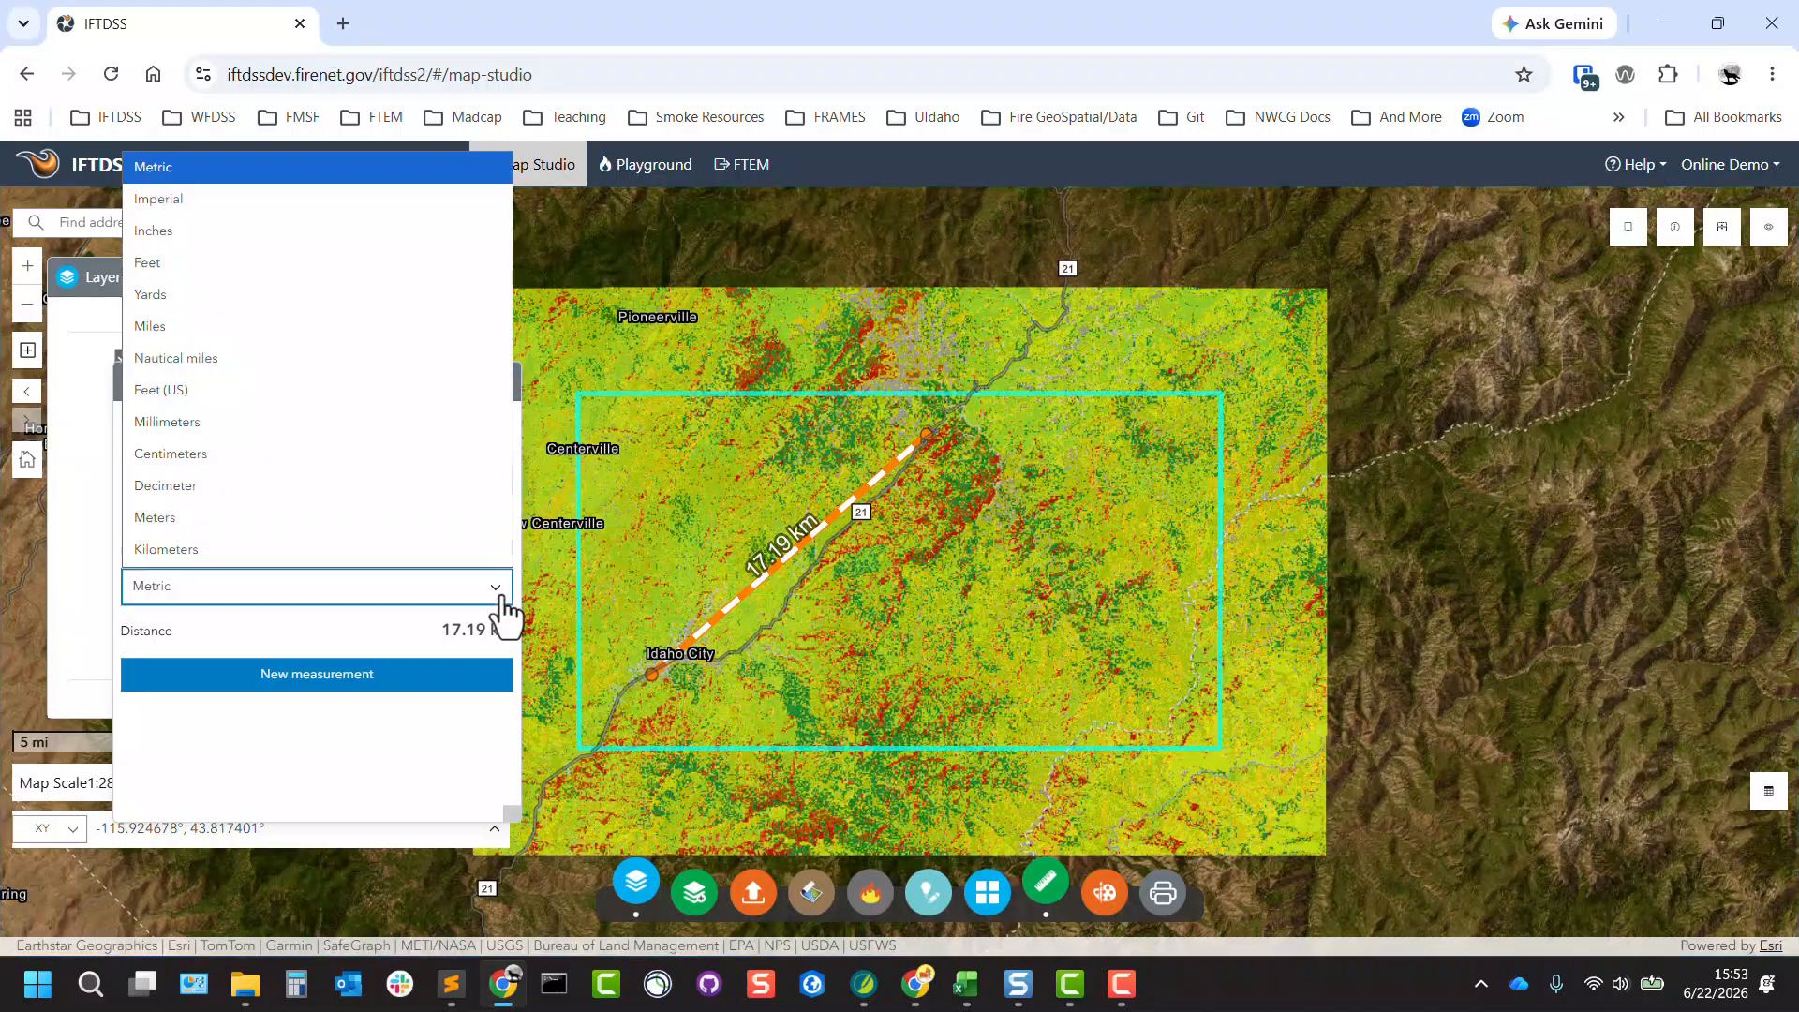
click(211, 393)
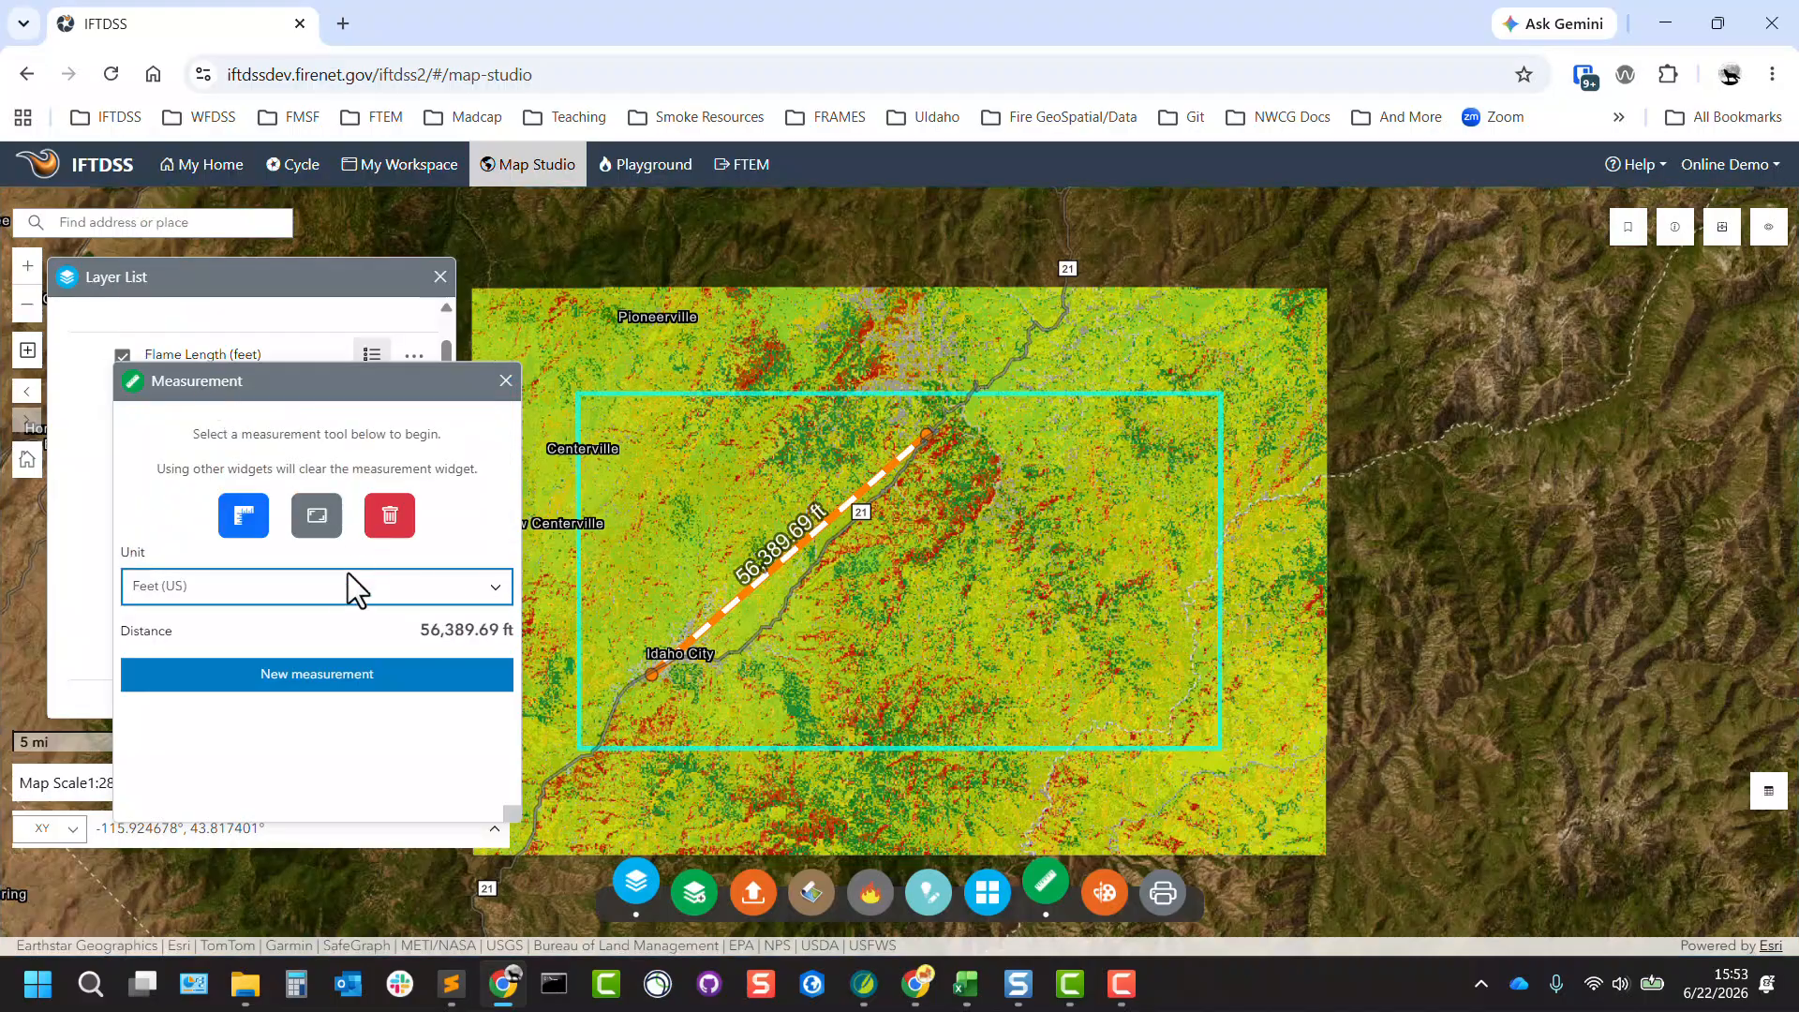
click(256, 328)
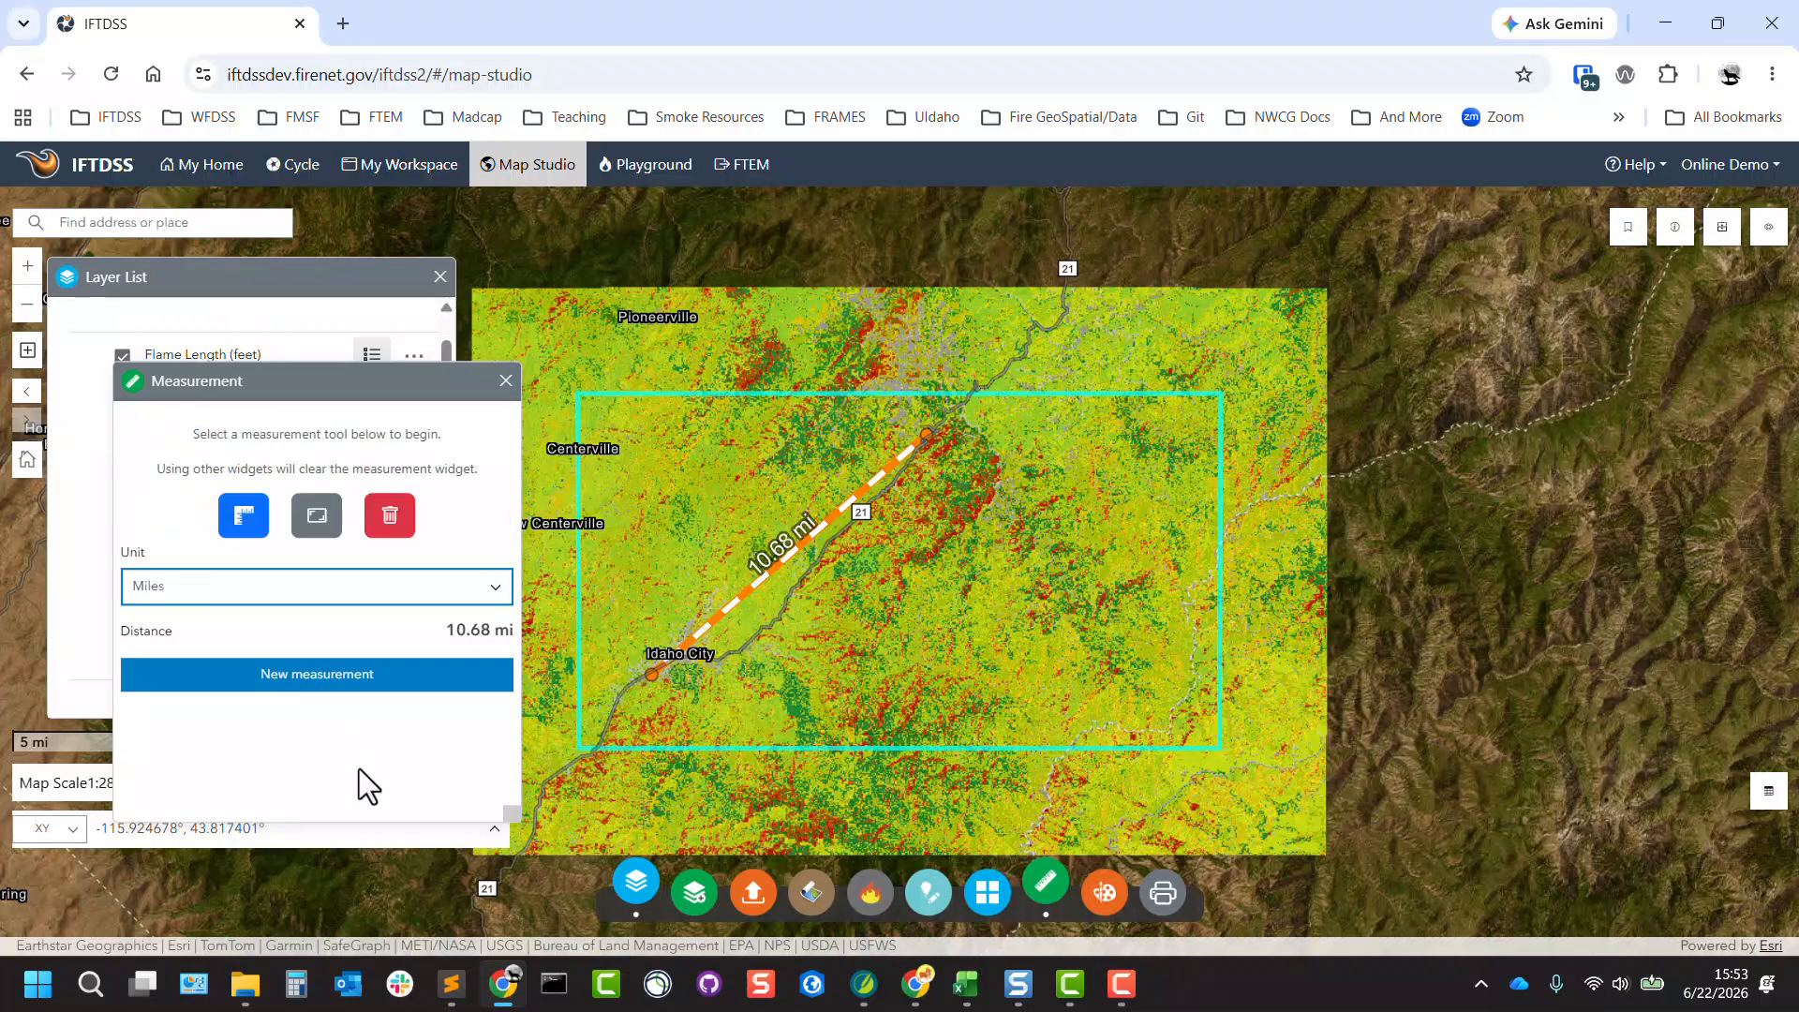
click(506, 382)
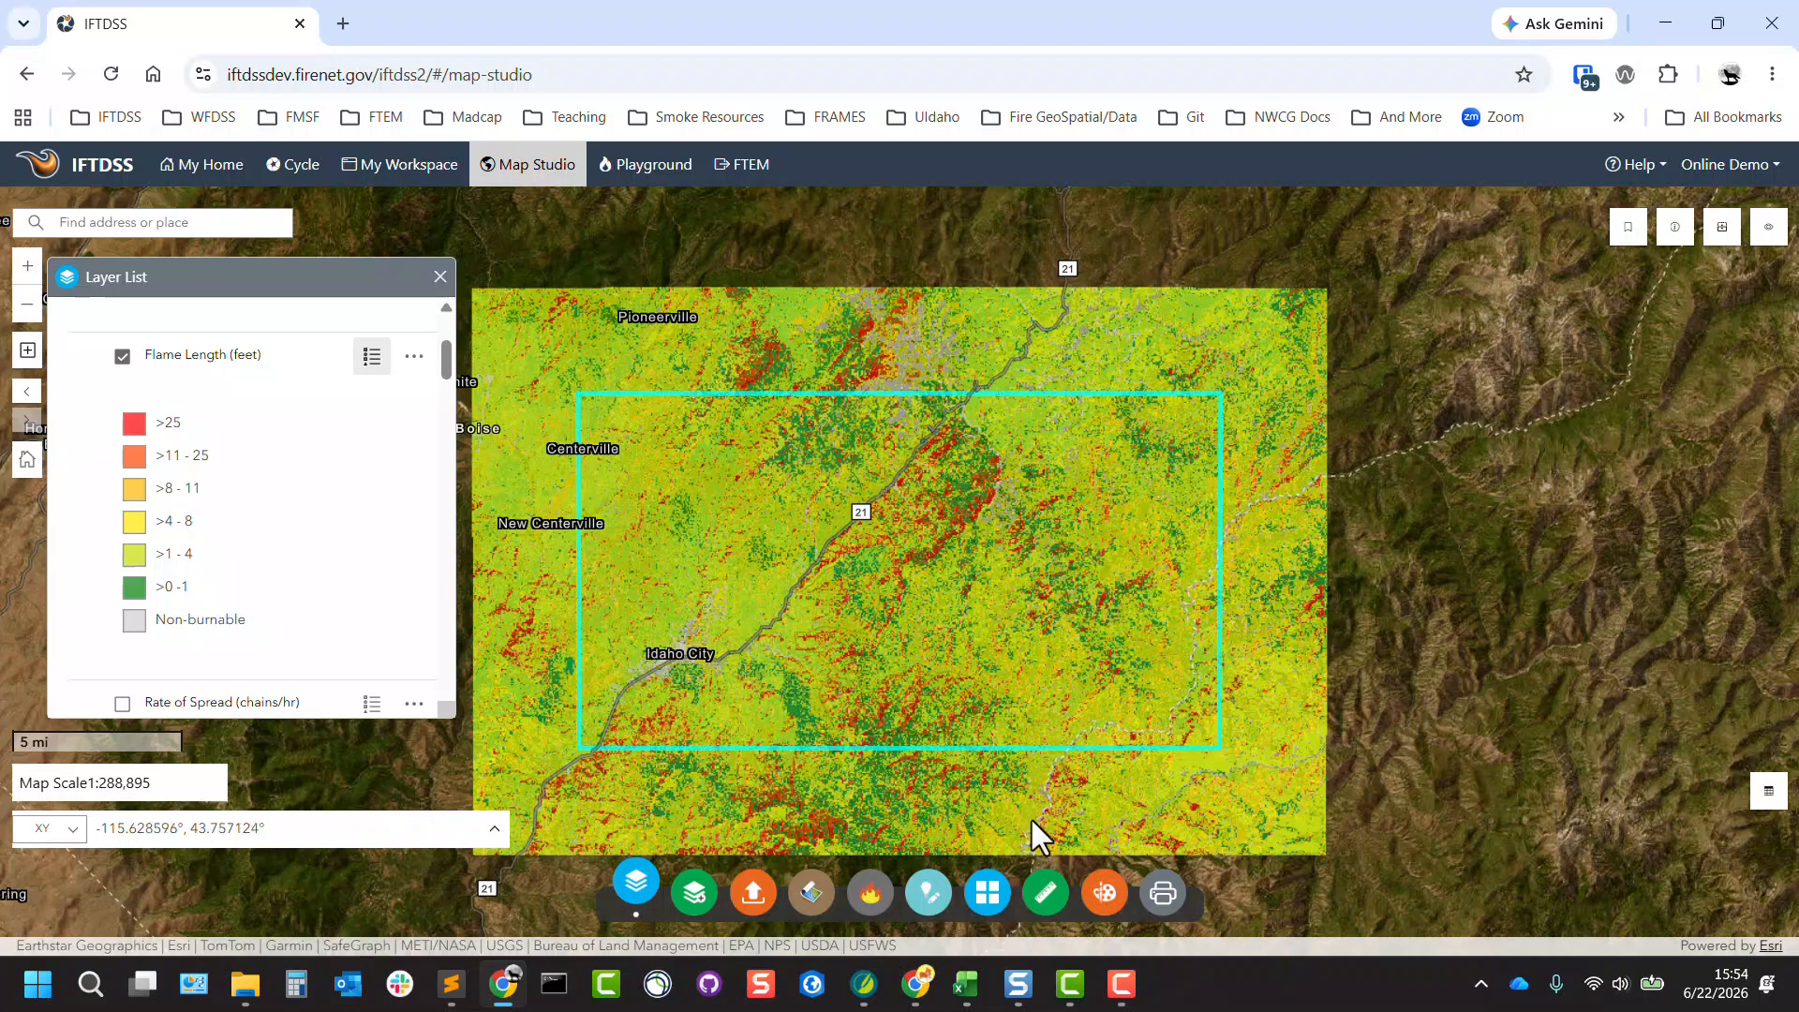
Review the point graphic's symbol, size, fill and outline options in the Add Graphic Tool, and close it.
click(1105, 893)
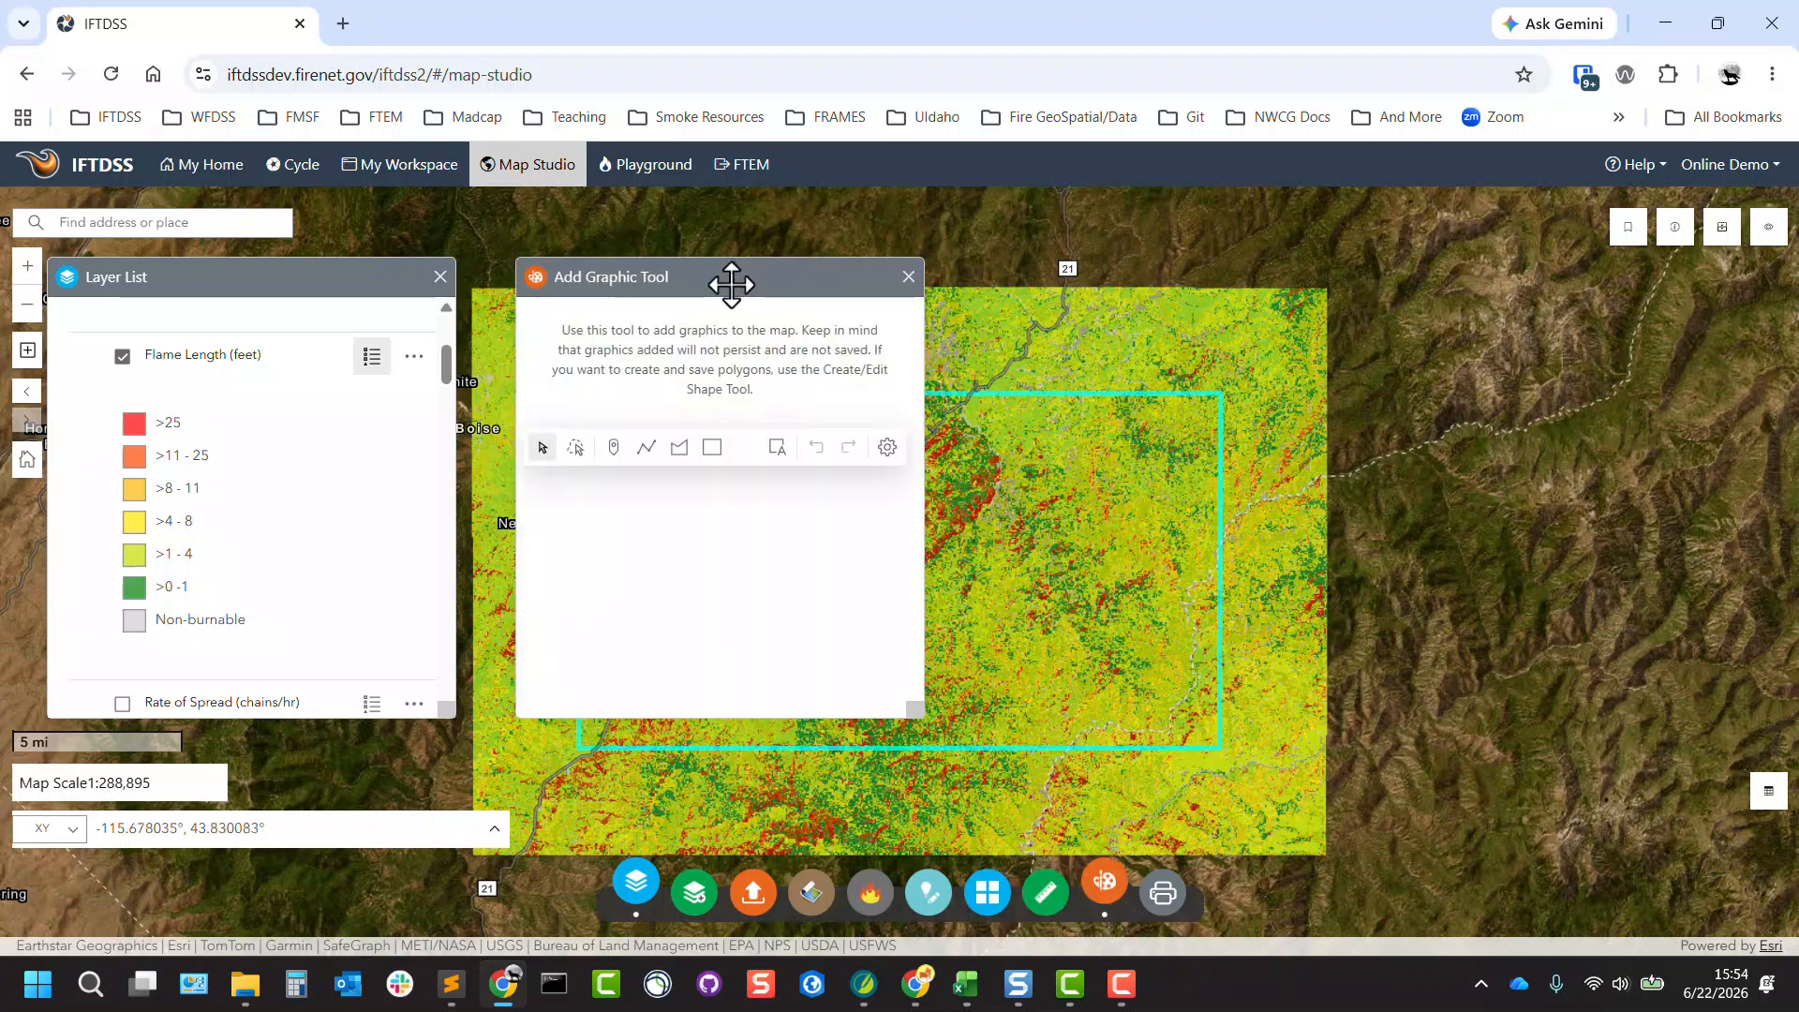
drag(735, 286, 410, 313)
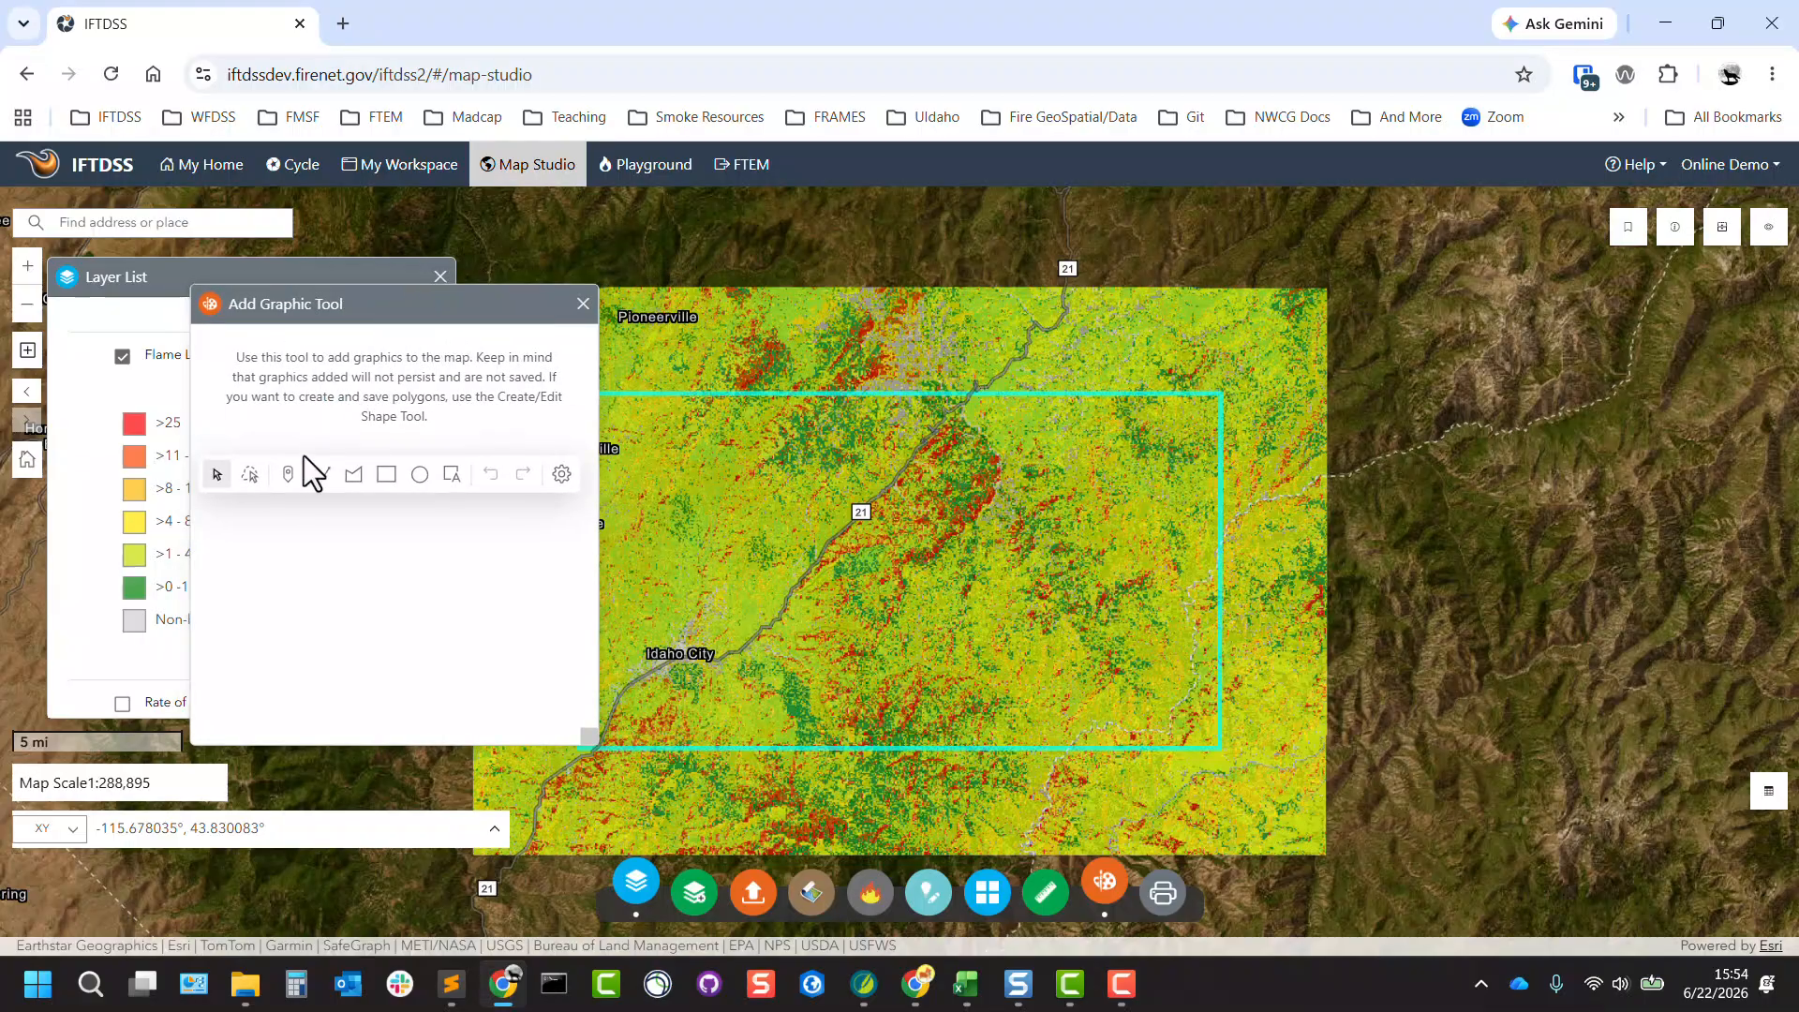
click(288, 475)
scroll(380, 609, down, 2)
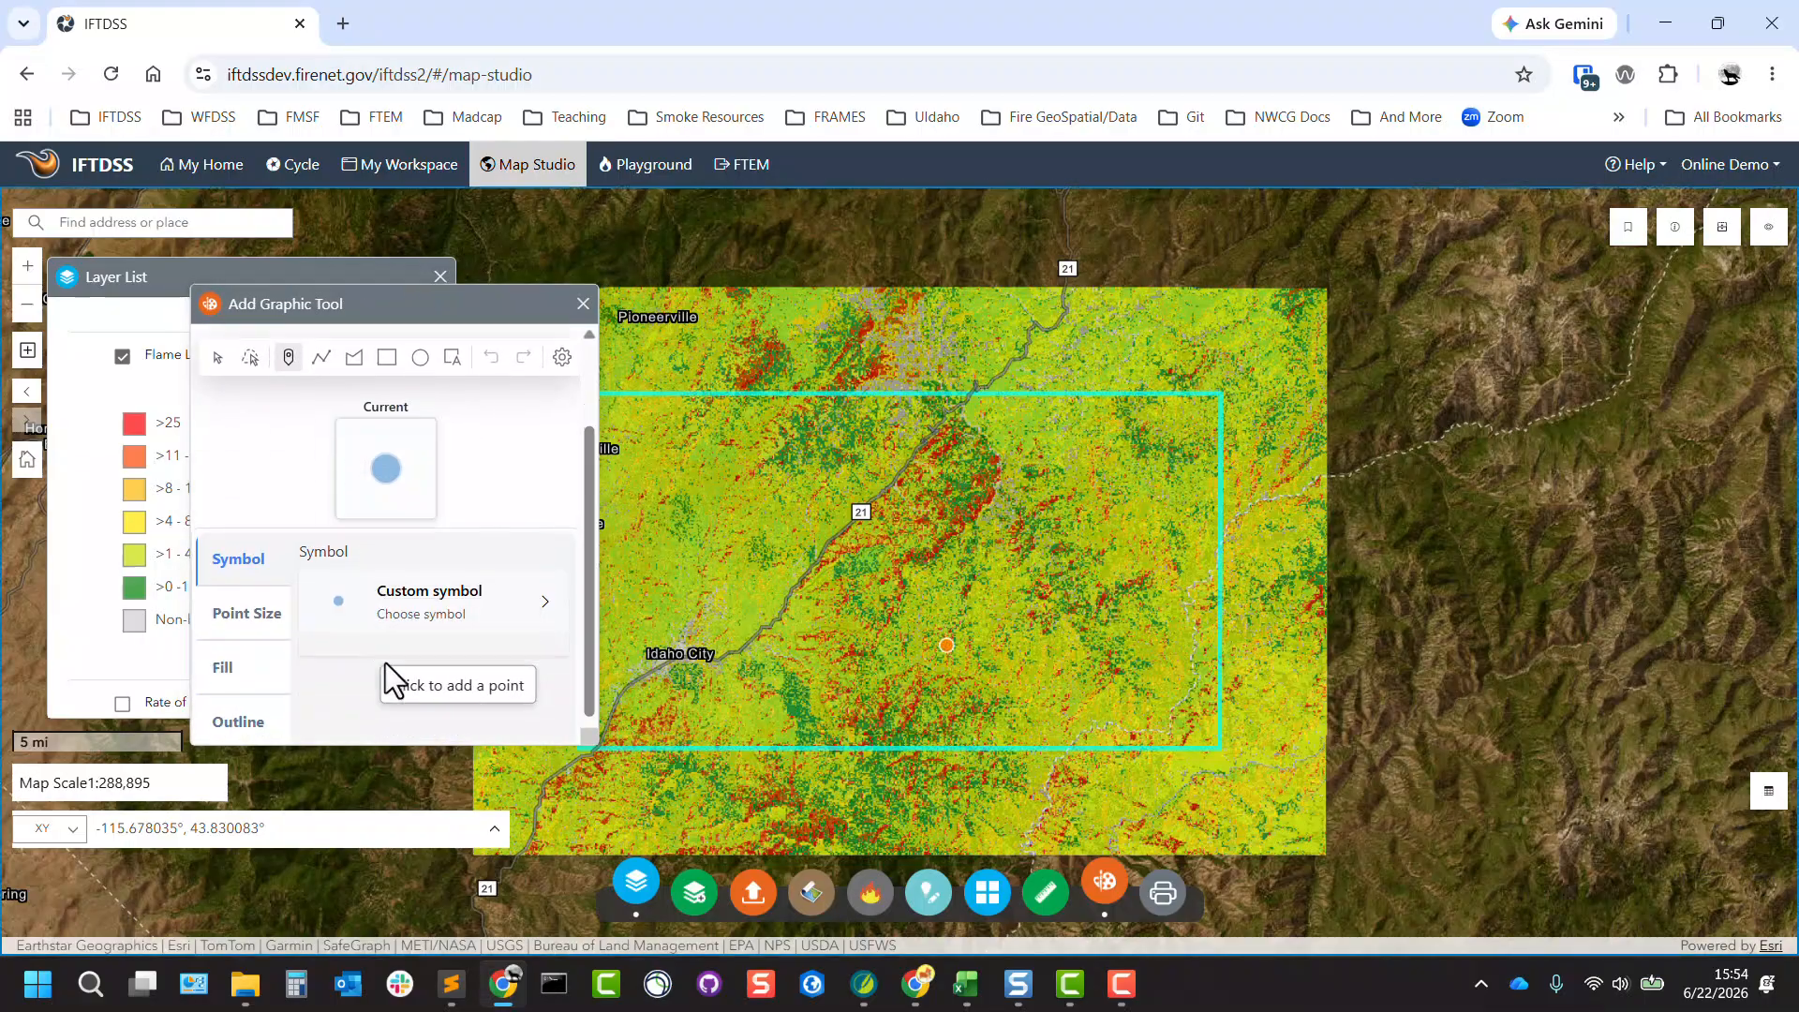
click(432, 619)
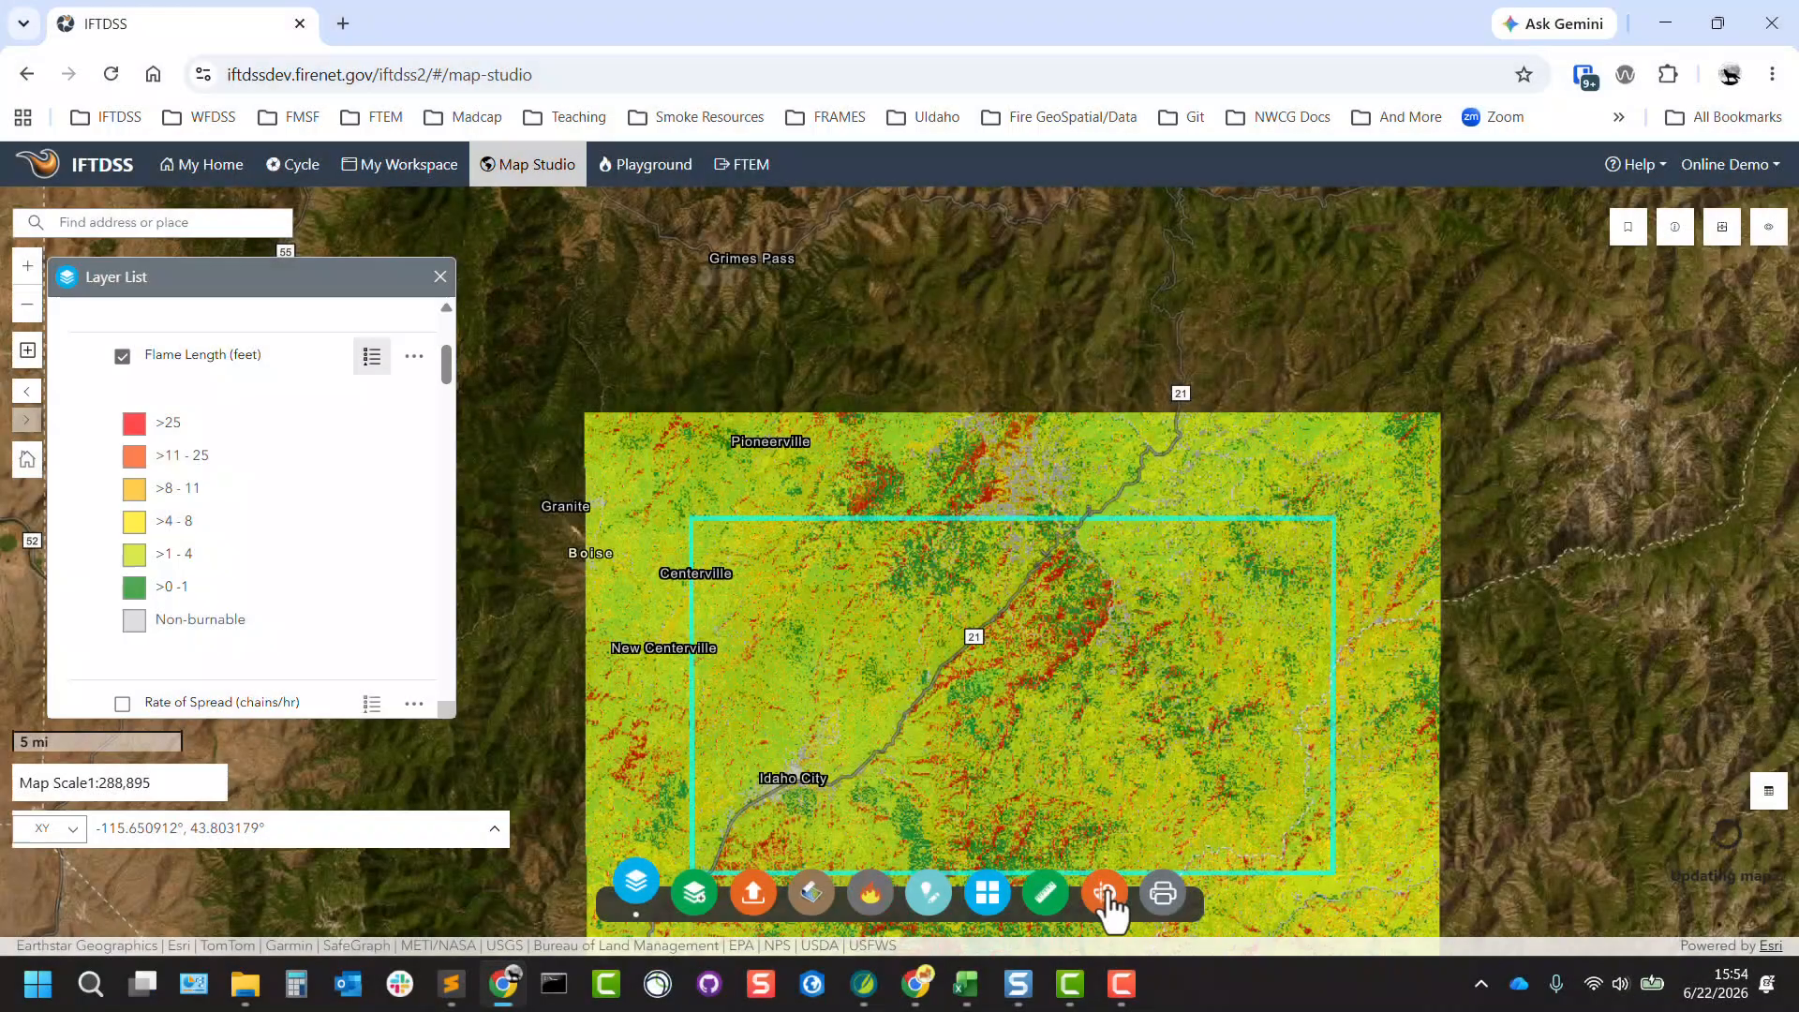
Review the Print tool's layout settings, including title, template, print area, file format and advanced options, and close it.
click(1163, 895)
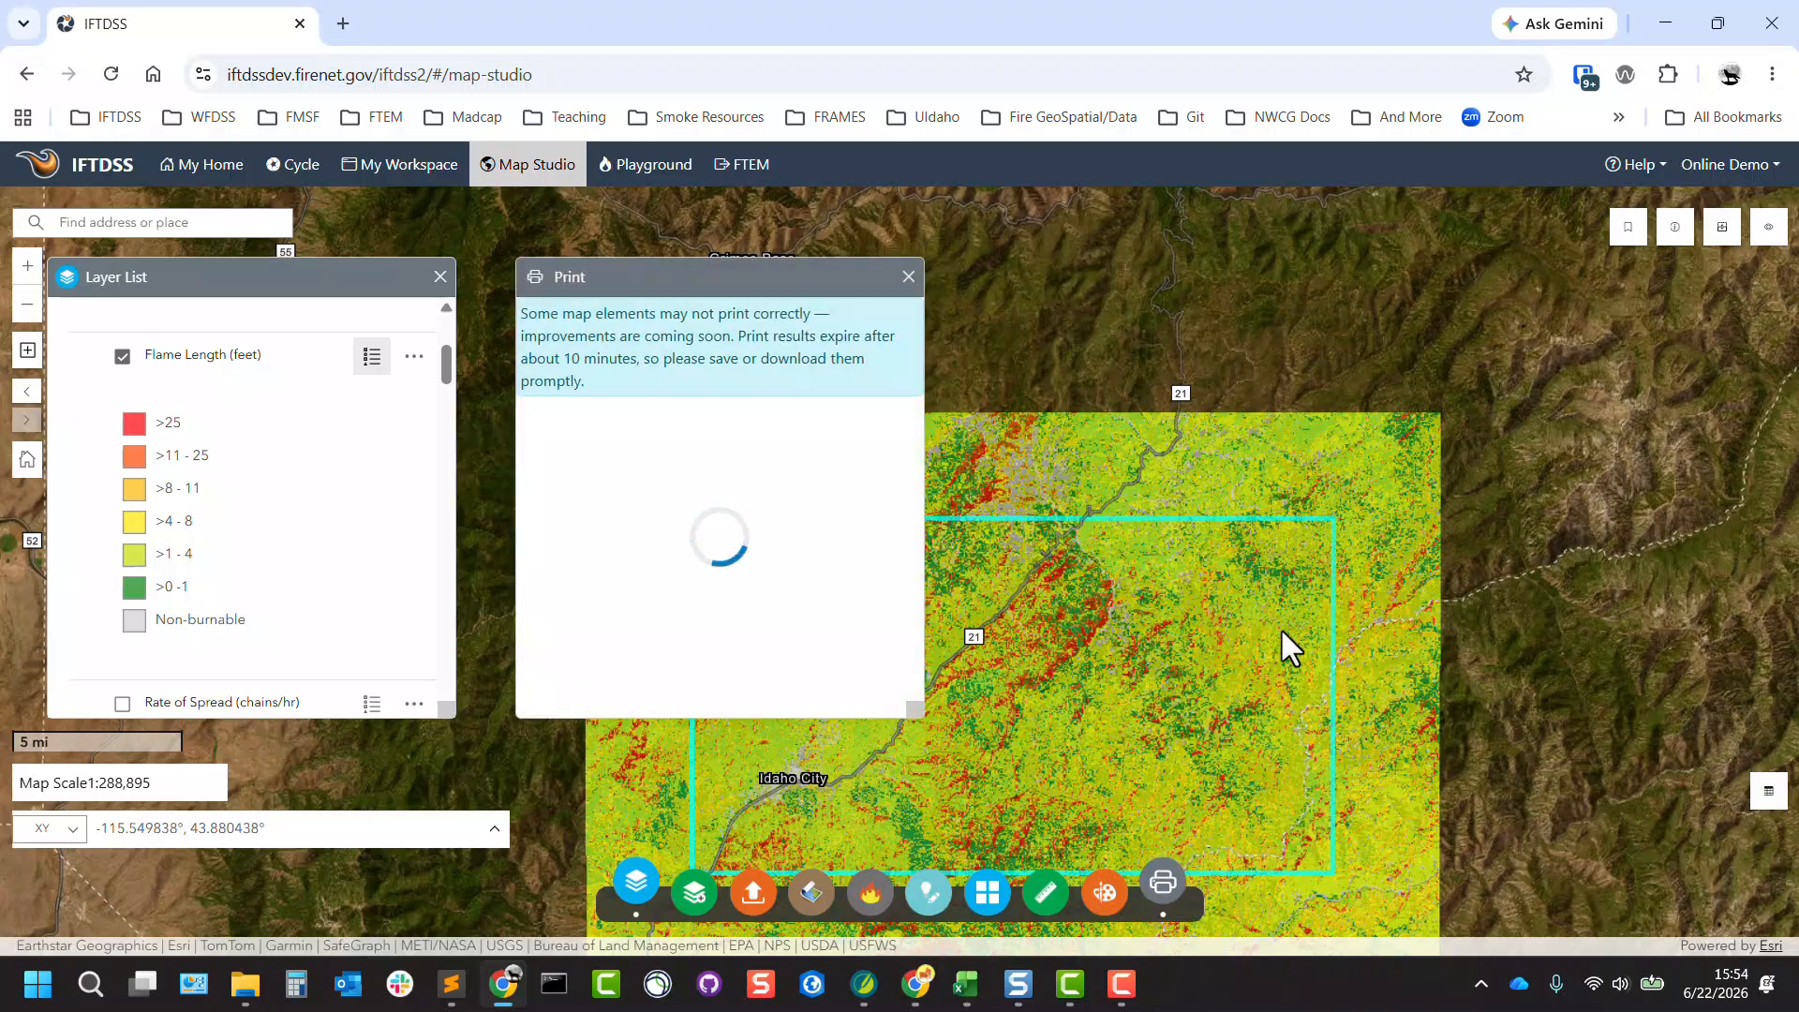
drag(1280, 628, 1377, 454)
drag(754, 281, 482, 357)
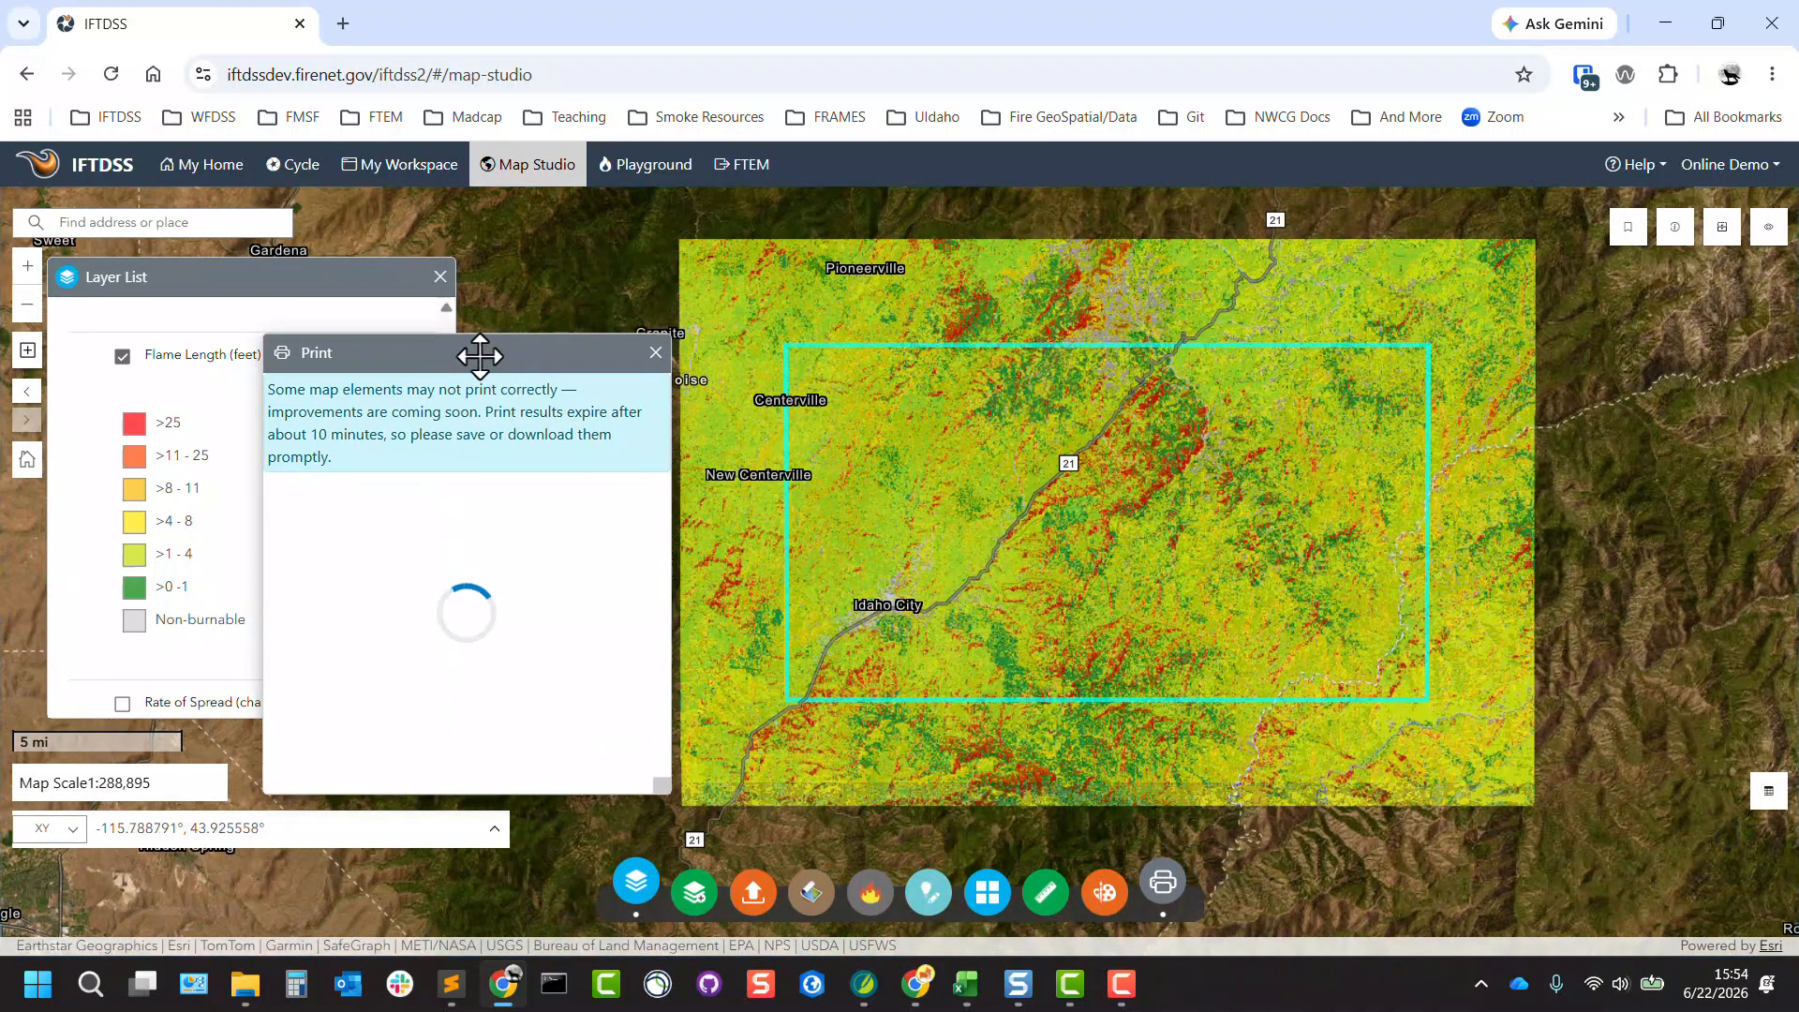
drag(648, 470, 653, 536)
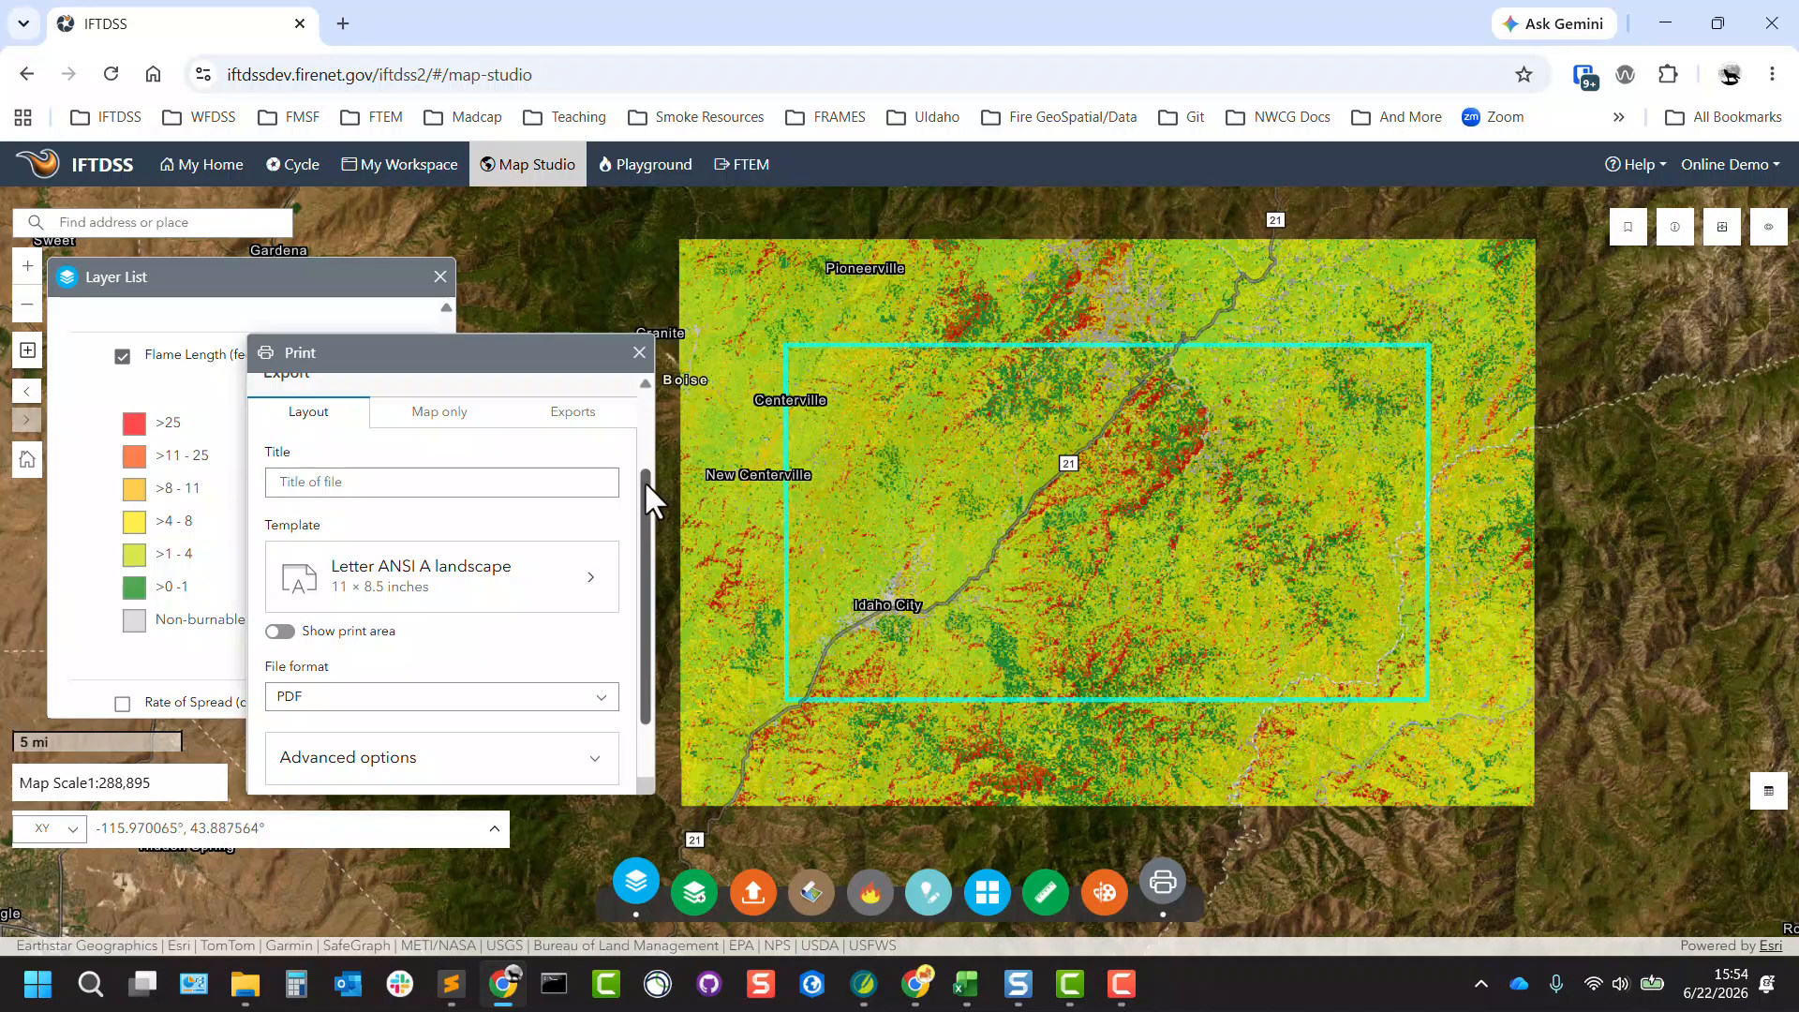
drag(644, 480, 649, 407)
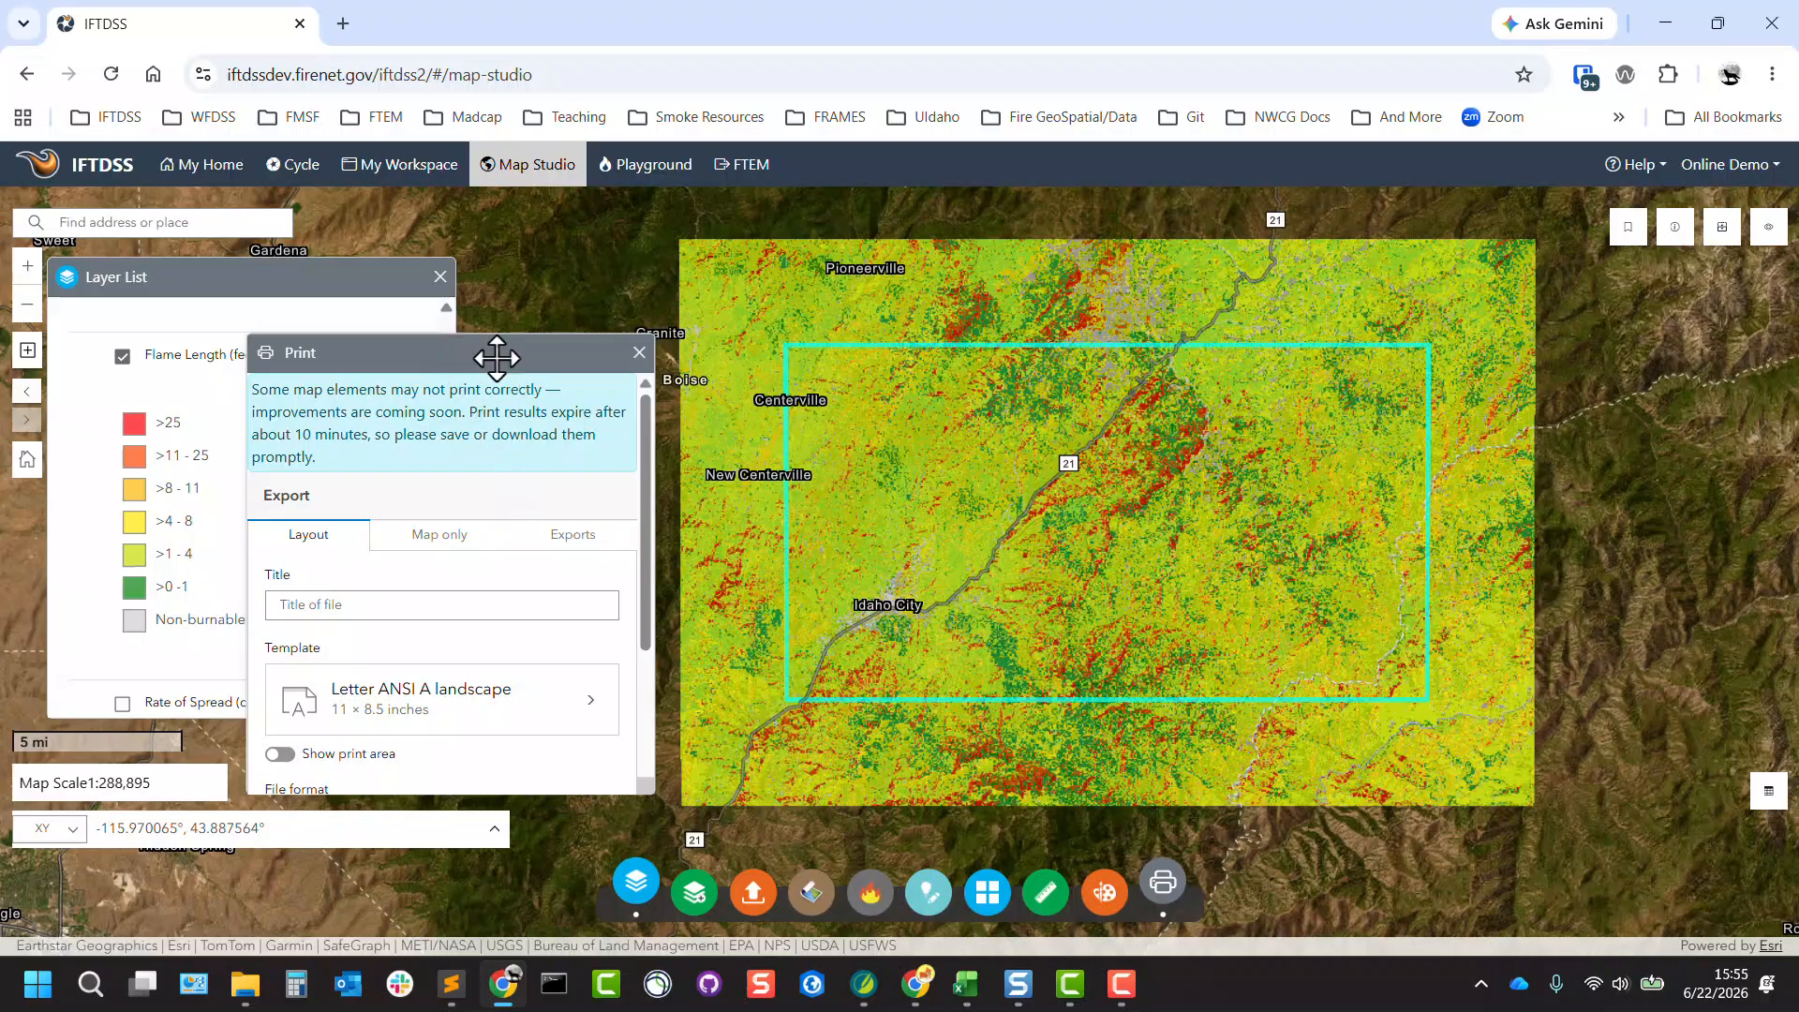
click(640, 352)
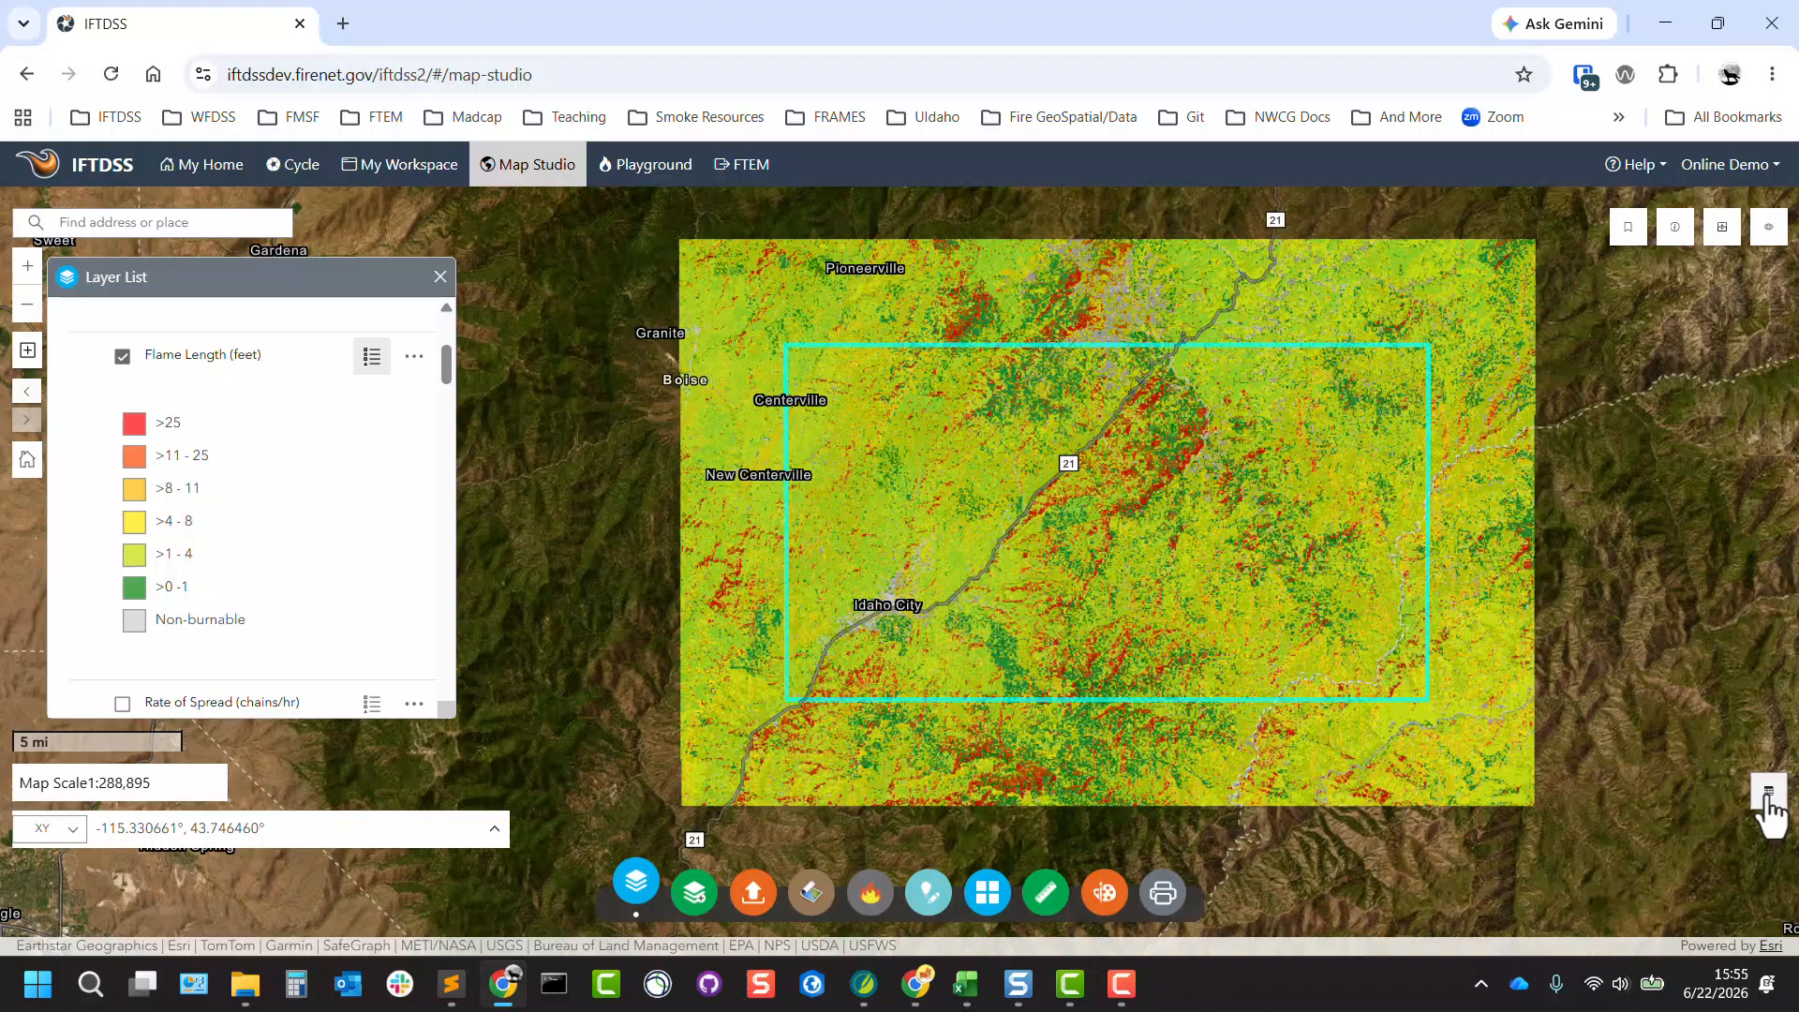
Turn off Filter by Extent in the Fire Perimeters (WFIGS) Year to Date attribute table, select the record with OBJECTID 49953, and close the table.
click(1768, 795)
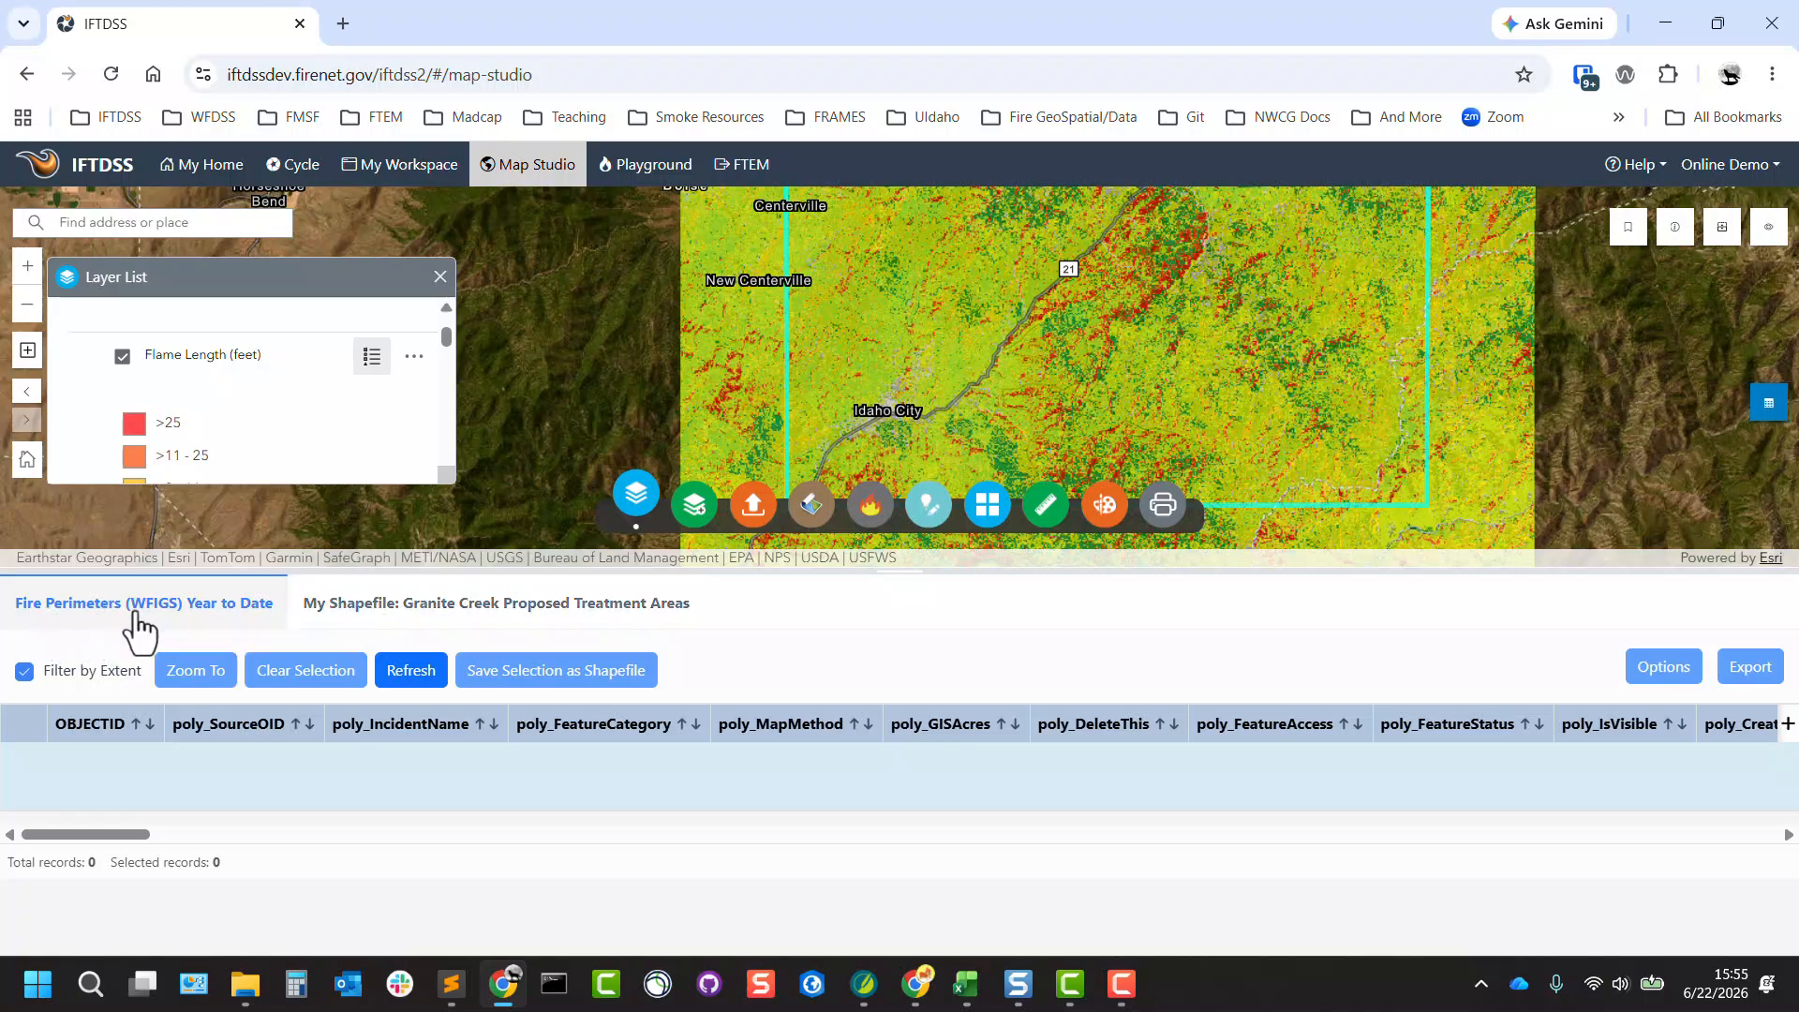
click(26, 673)
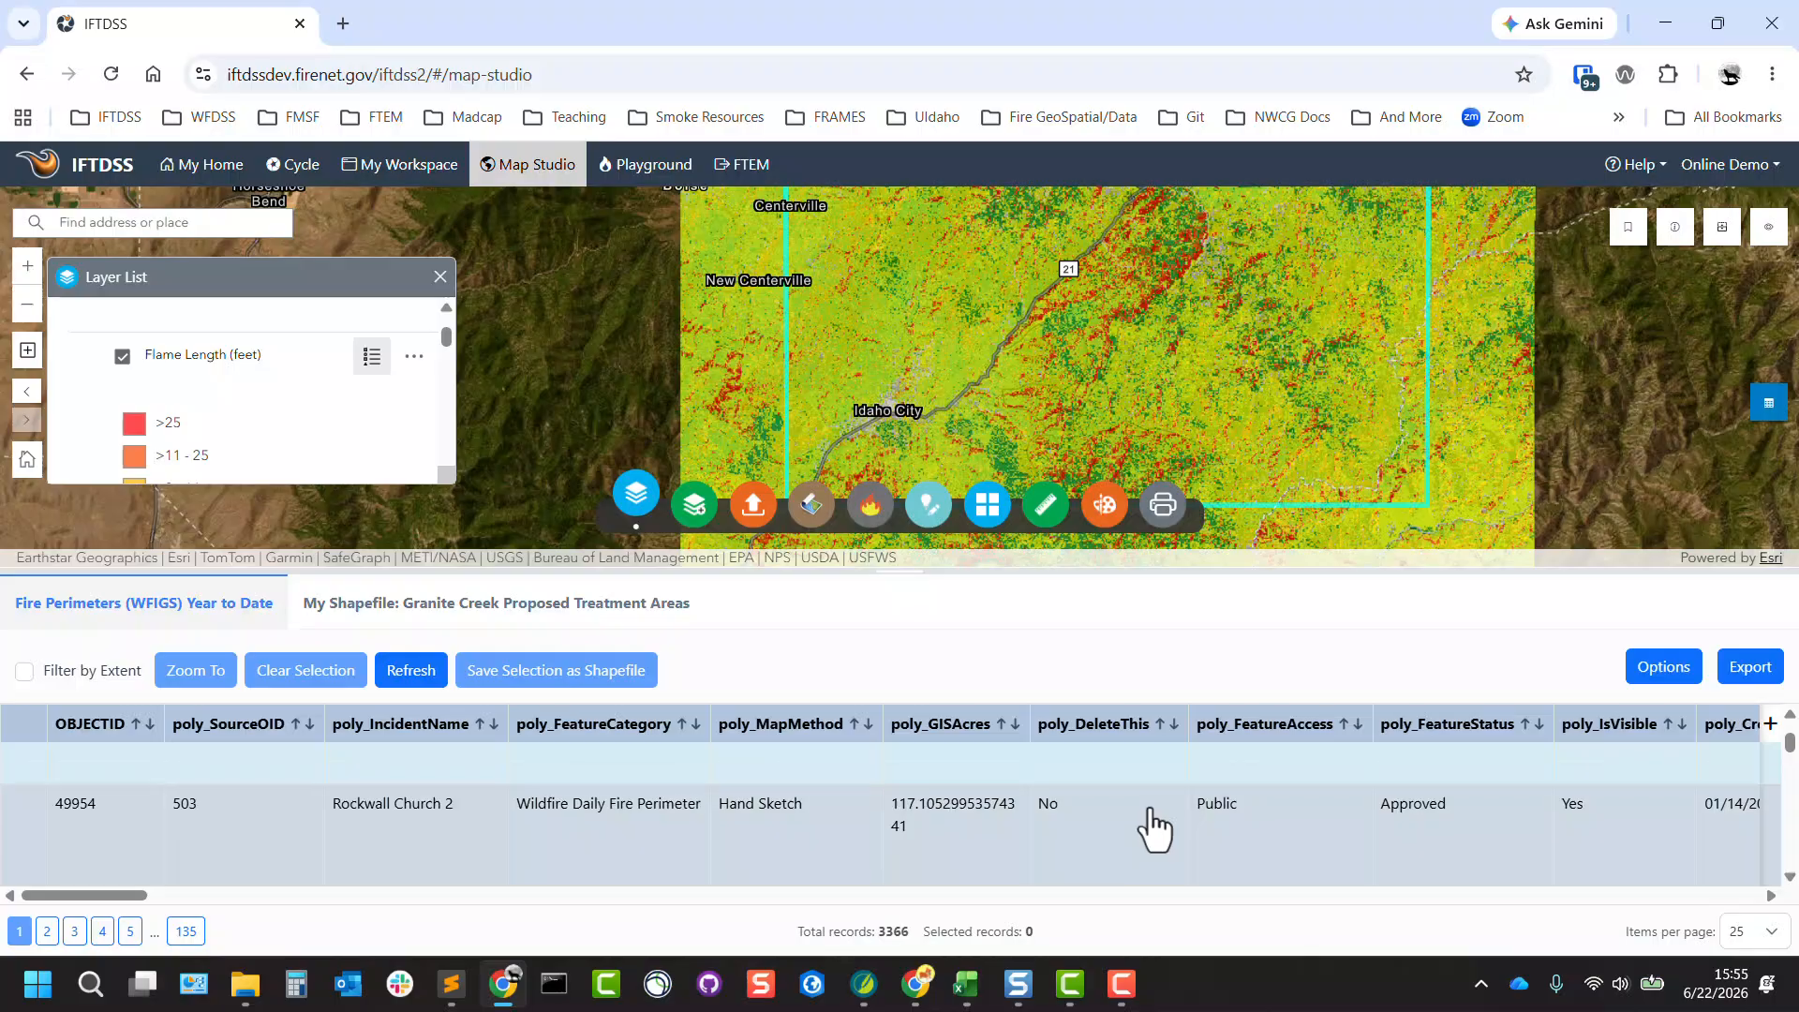
scroll(1154, 828, down, 1)
click(1654, 683)
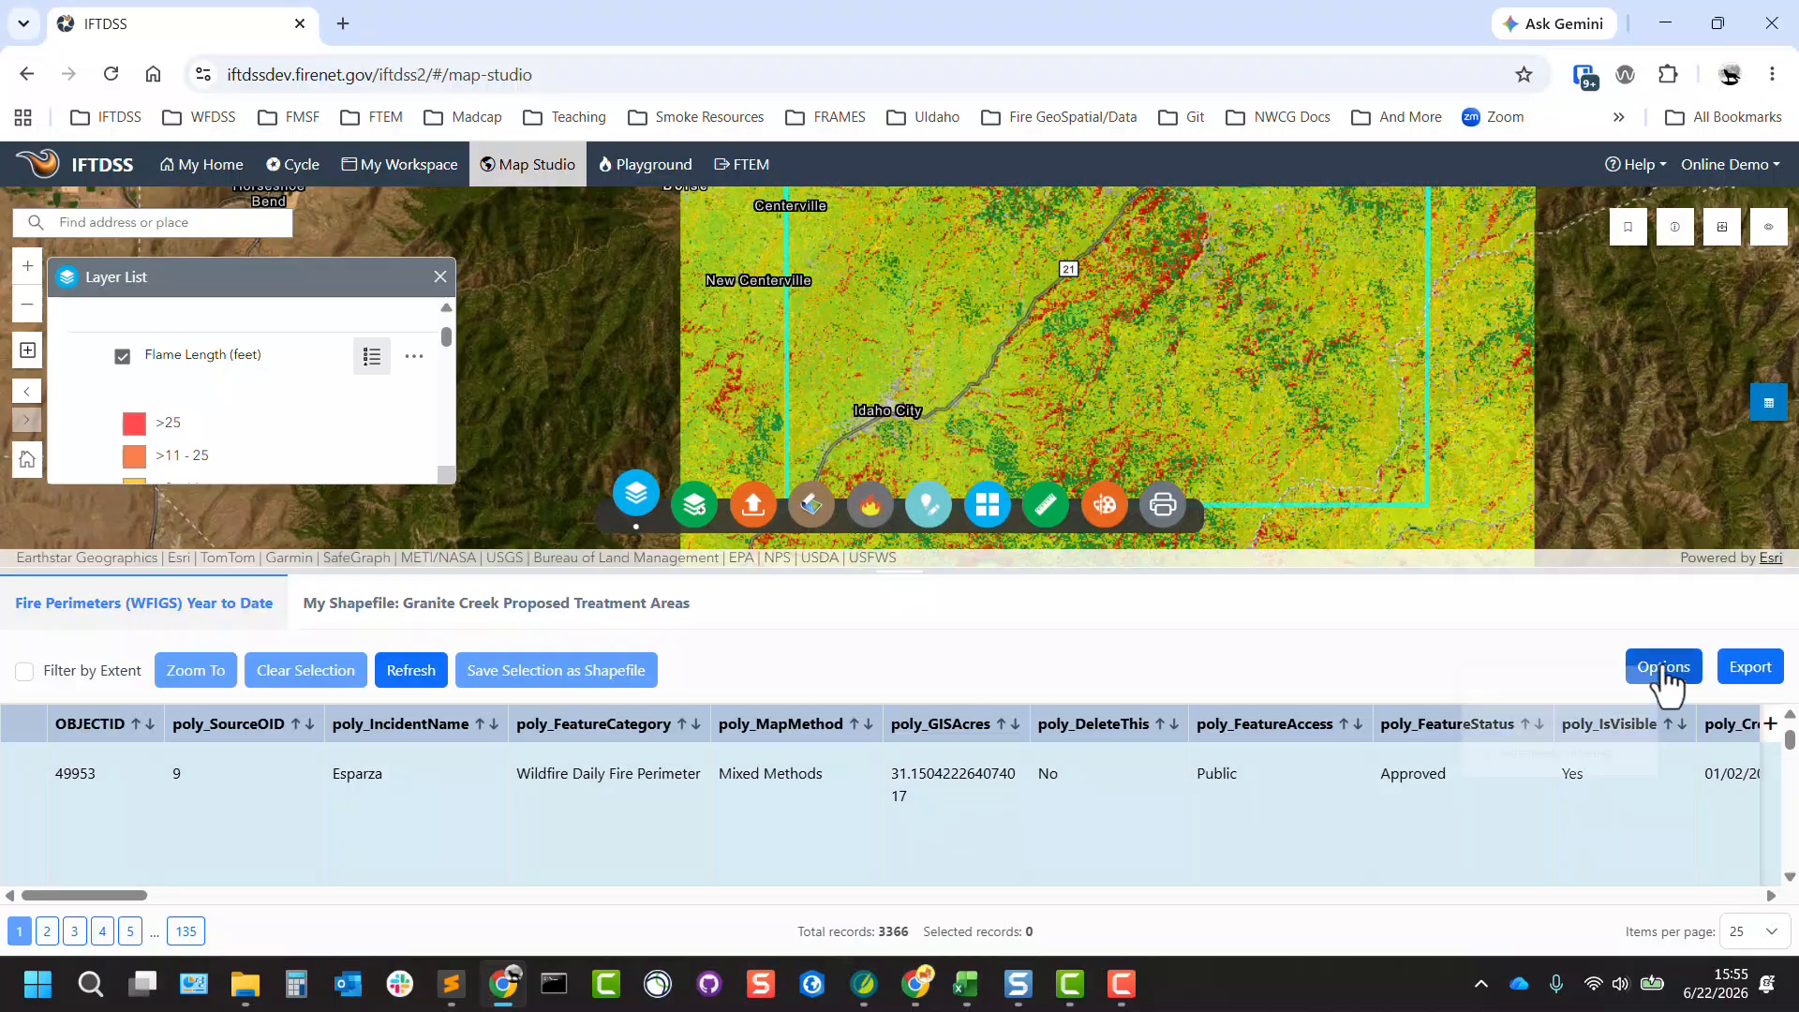
click(1504, 757)
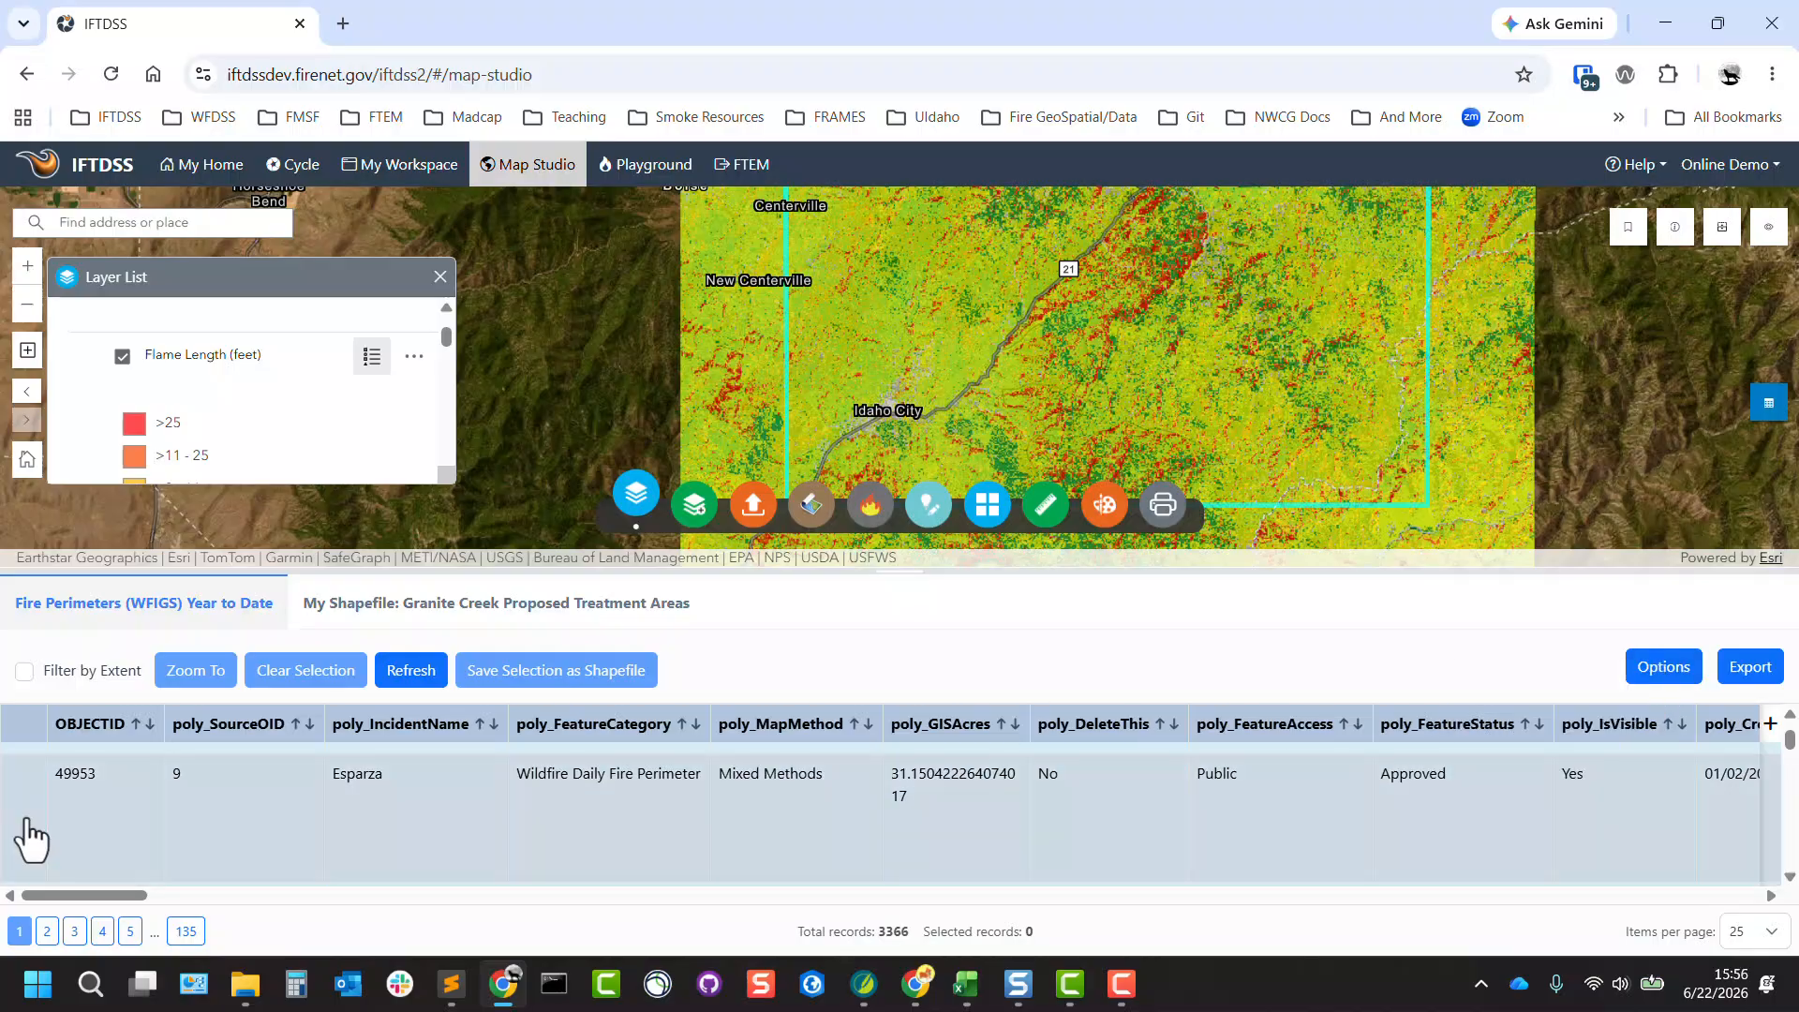
click(27, 822)
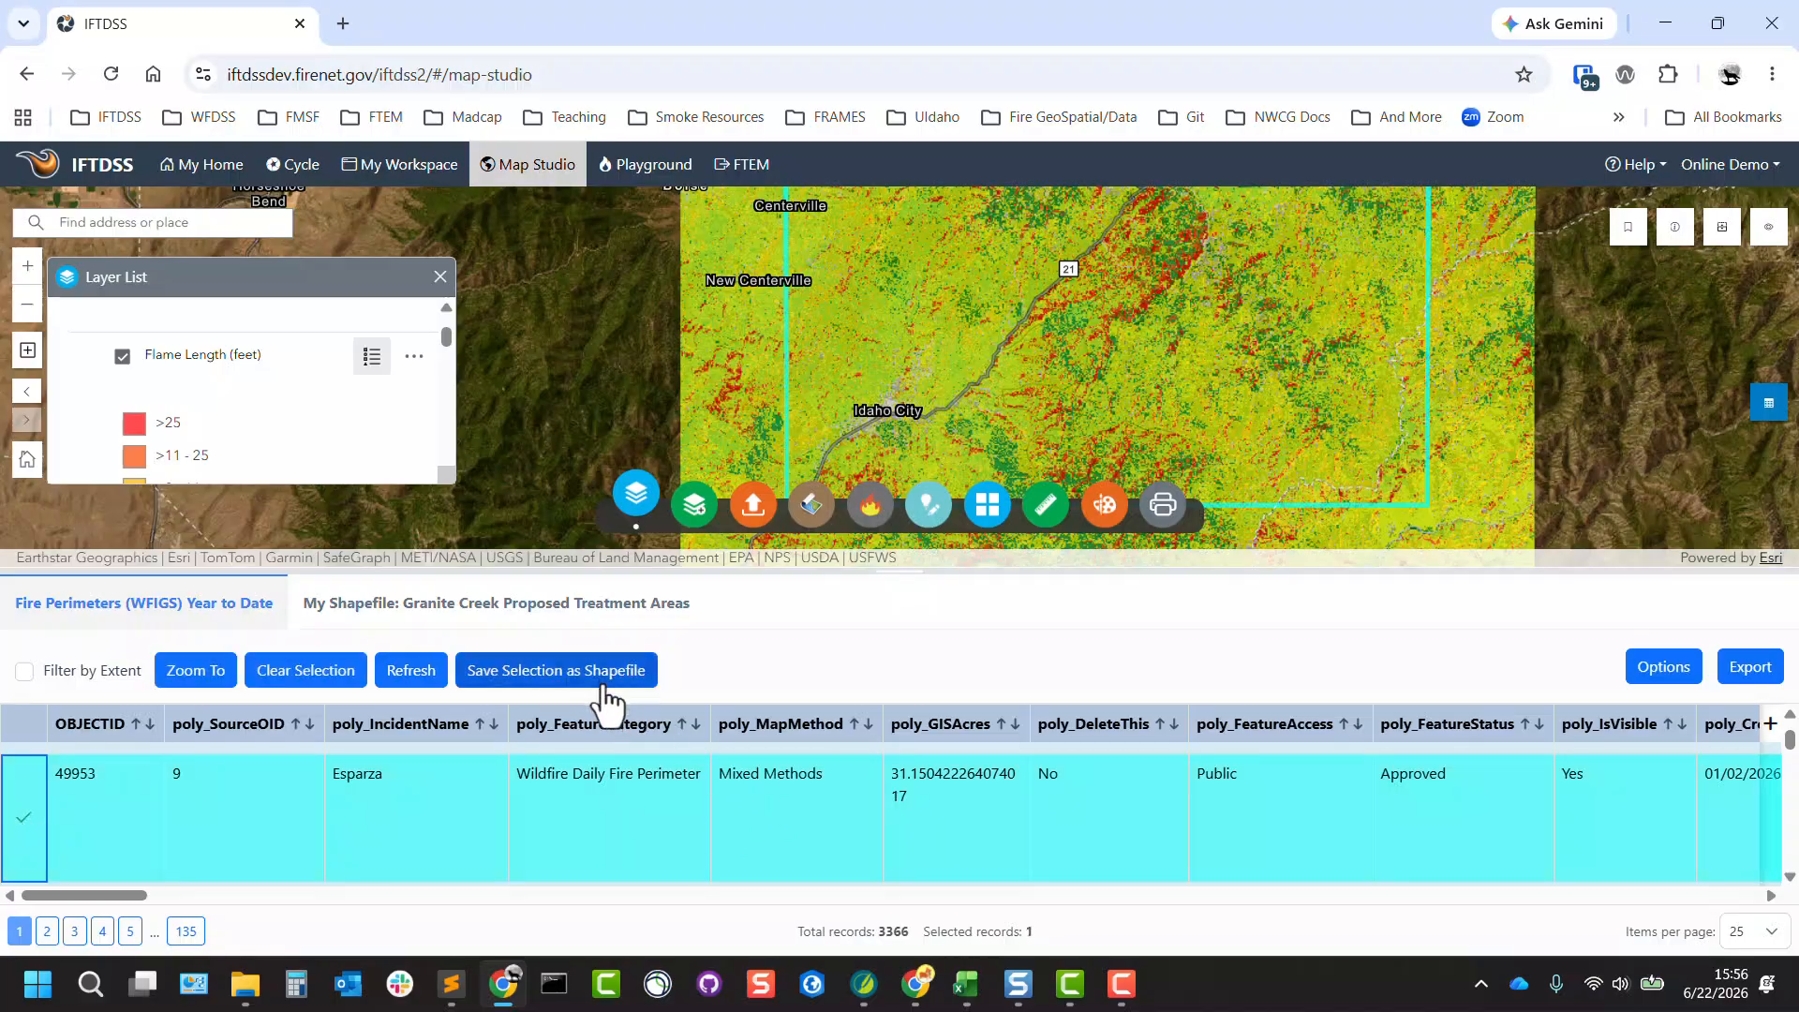
click(1770, 403)
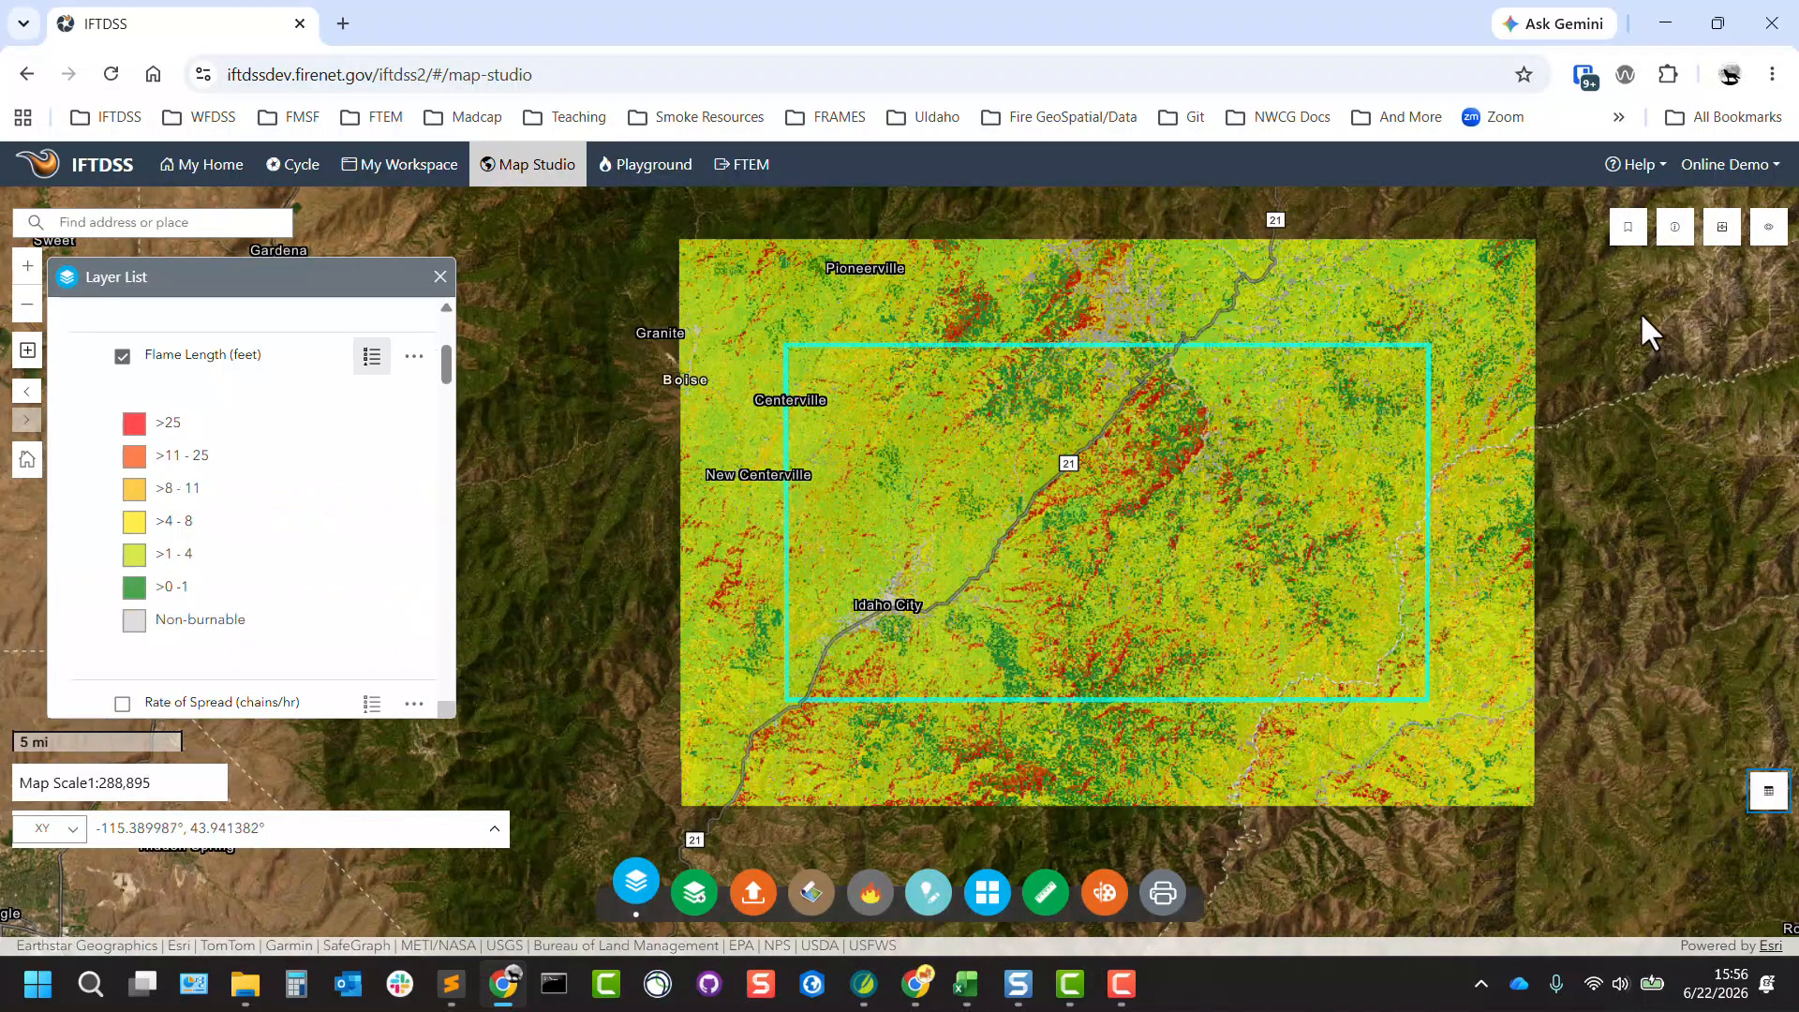
Place the Bookmark tool clear of the fire behavior output and review the name, folder and notes settings for creating a bookmark.
click(1630, 231)
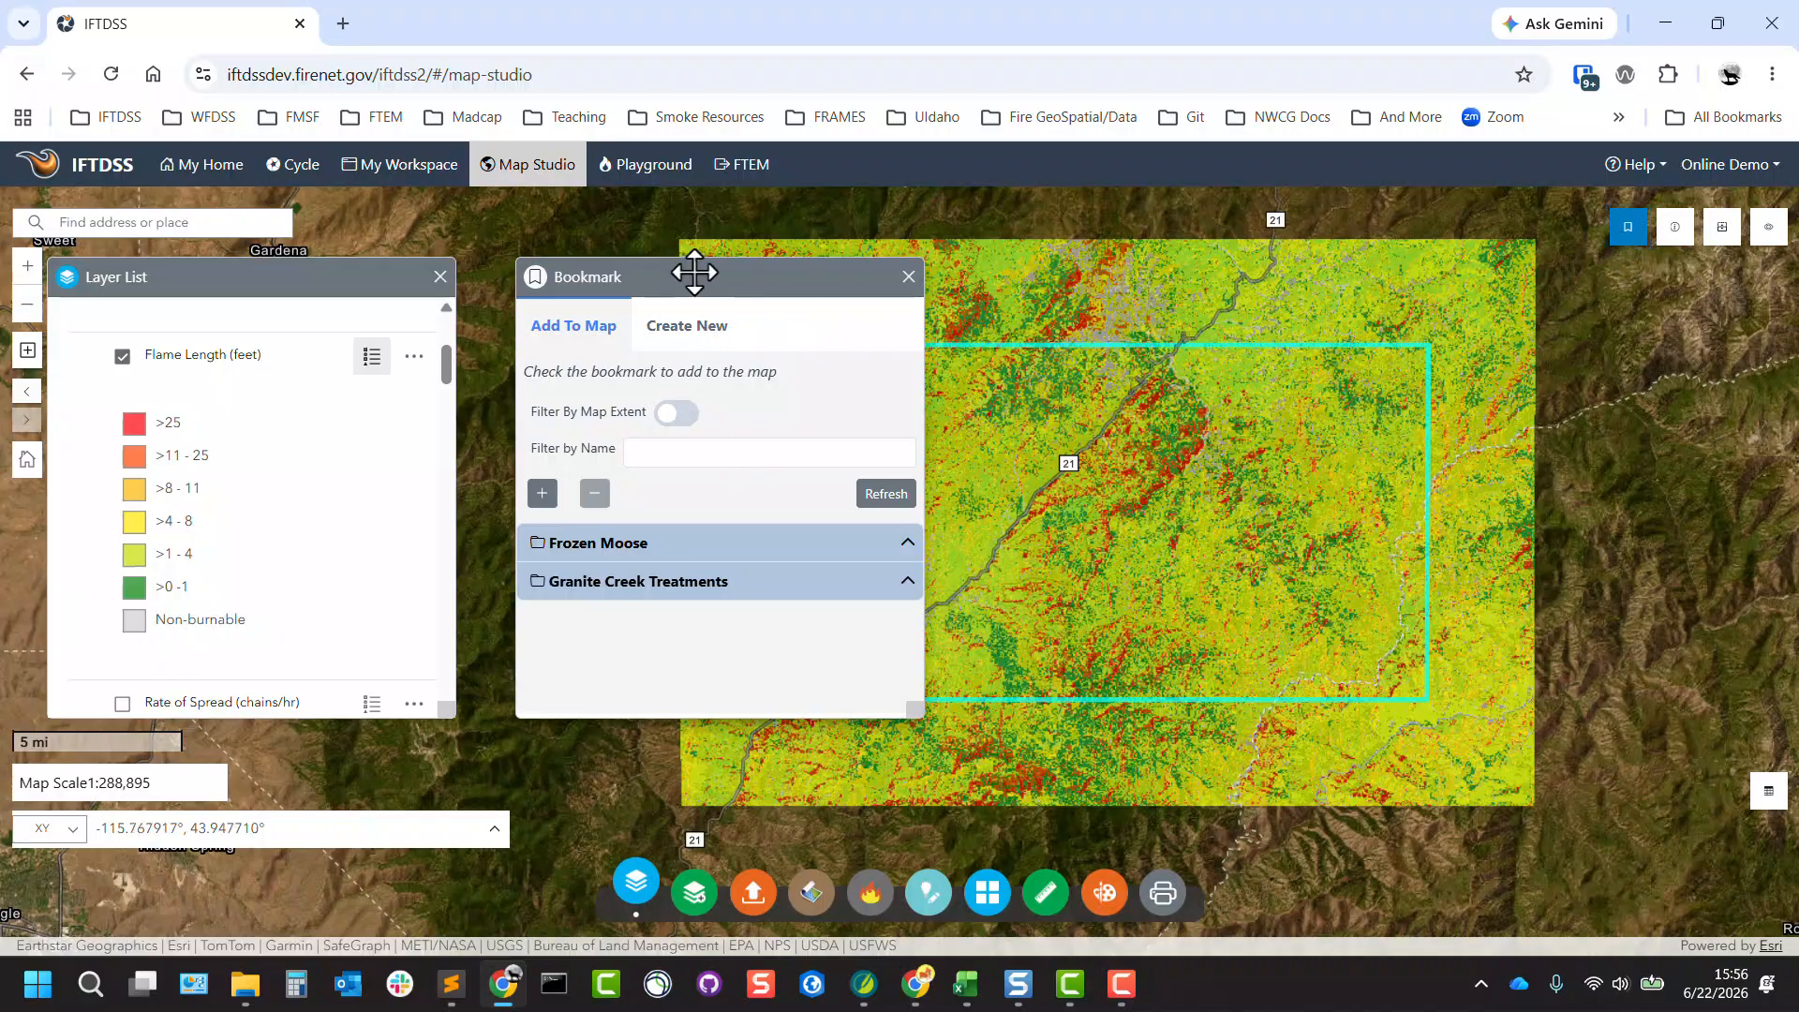
drag(712, 272, 1500, 360)
drag(1056, 266, 831, 293)
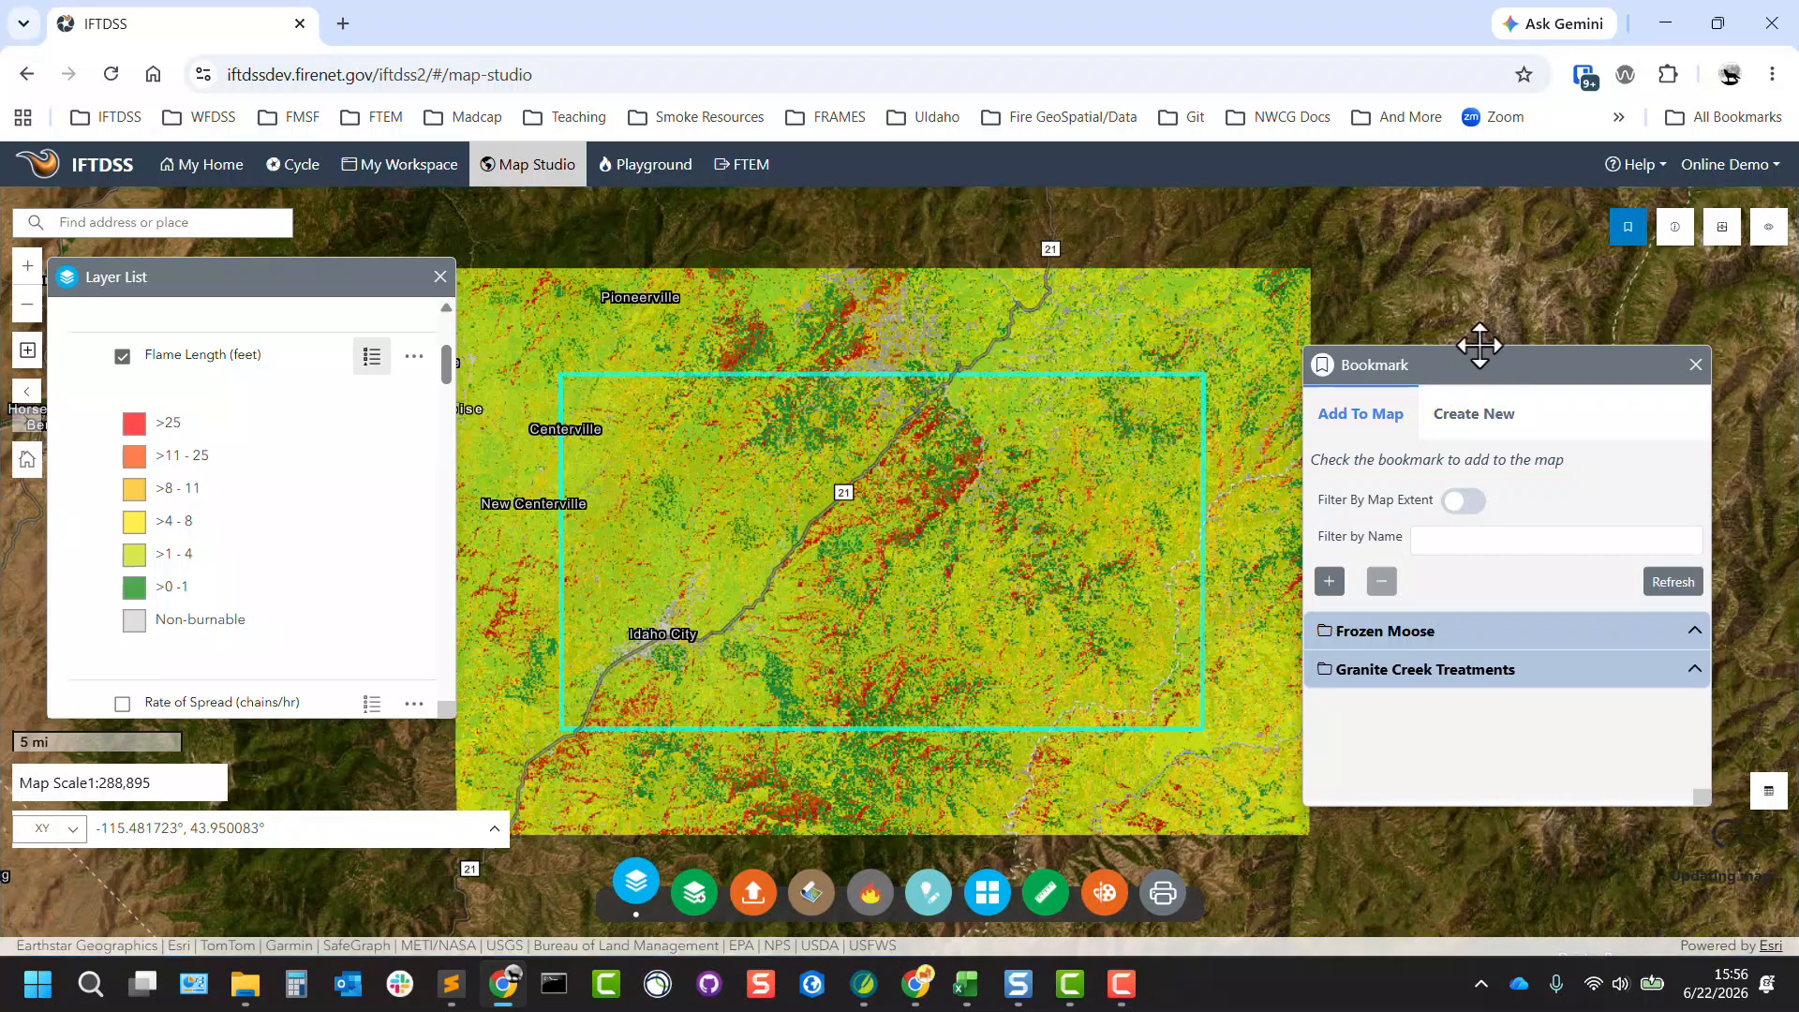
drag(1481, 349, 1514, 321)
drag(1352, 194, 1360, 201)
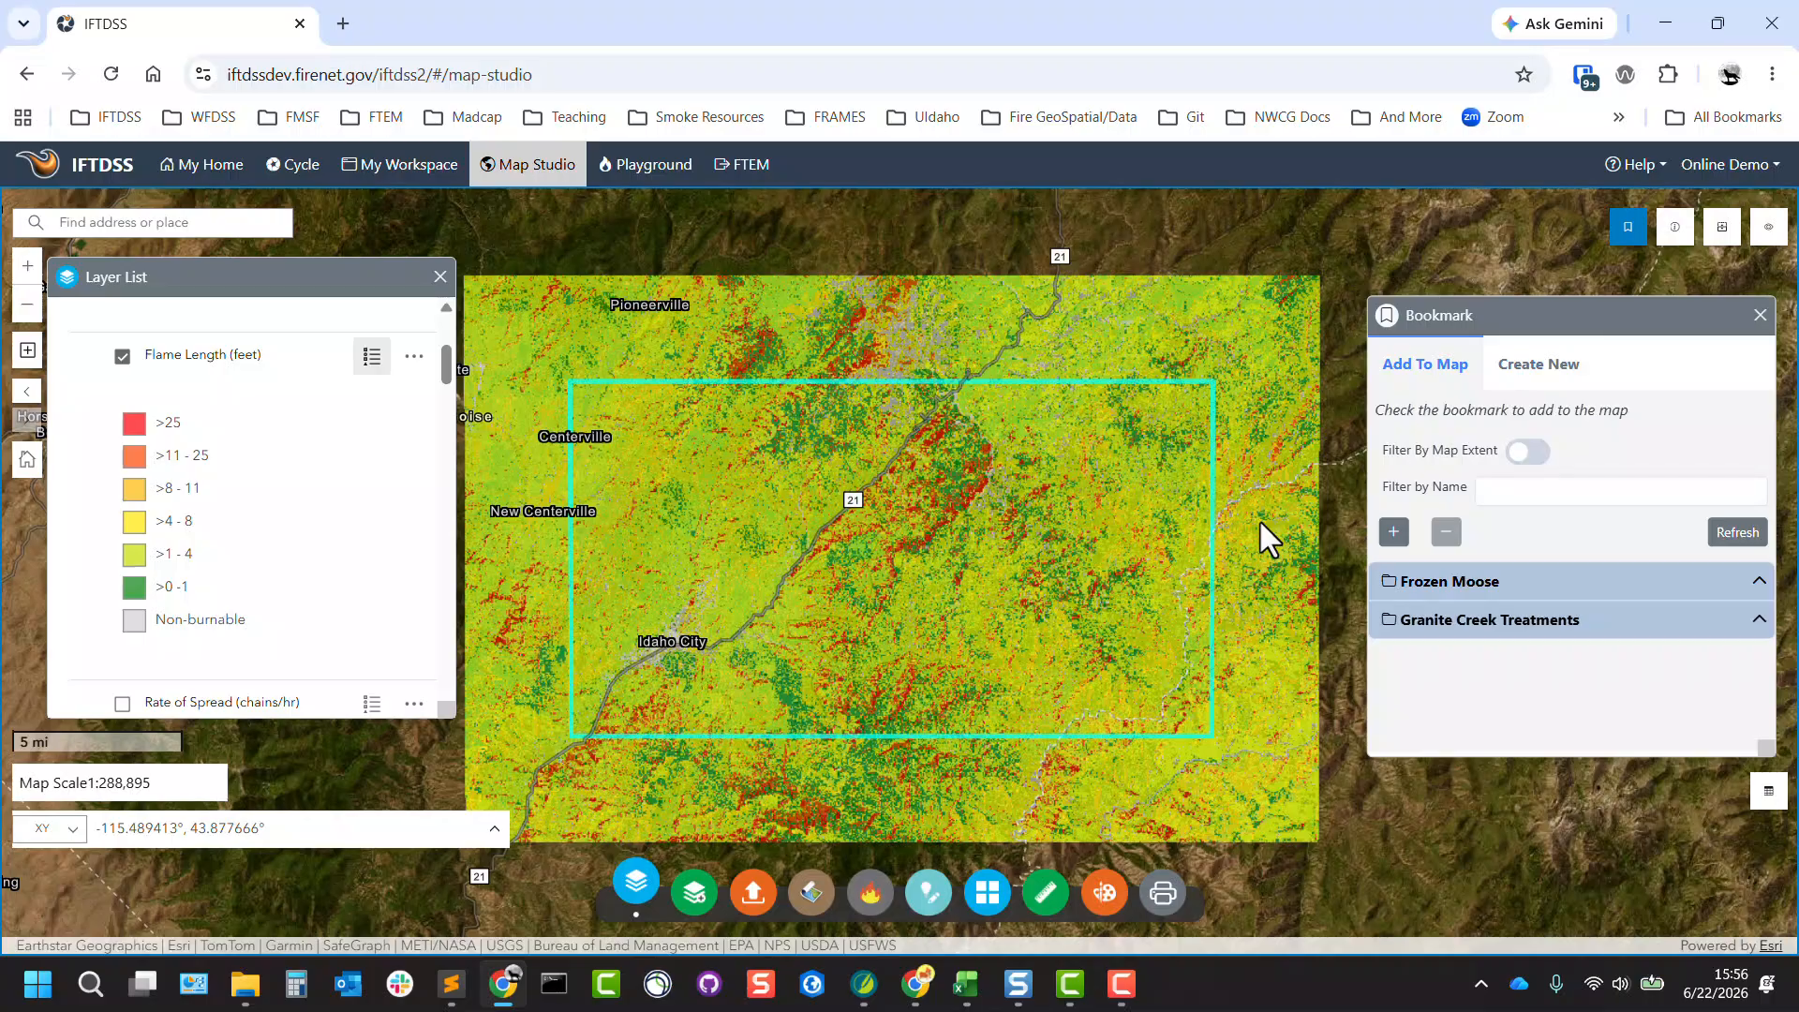
click(1540, 384)
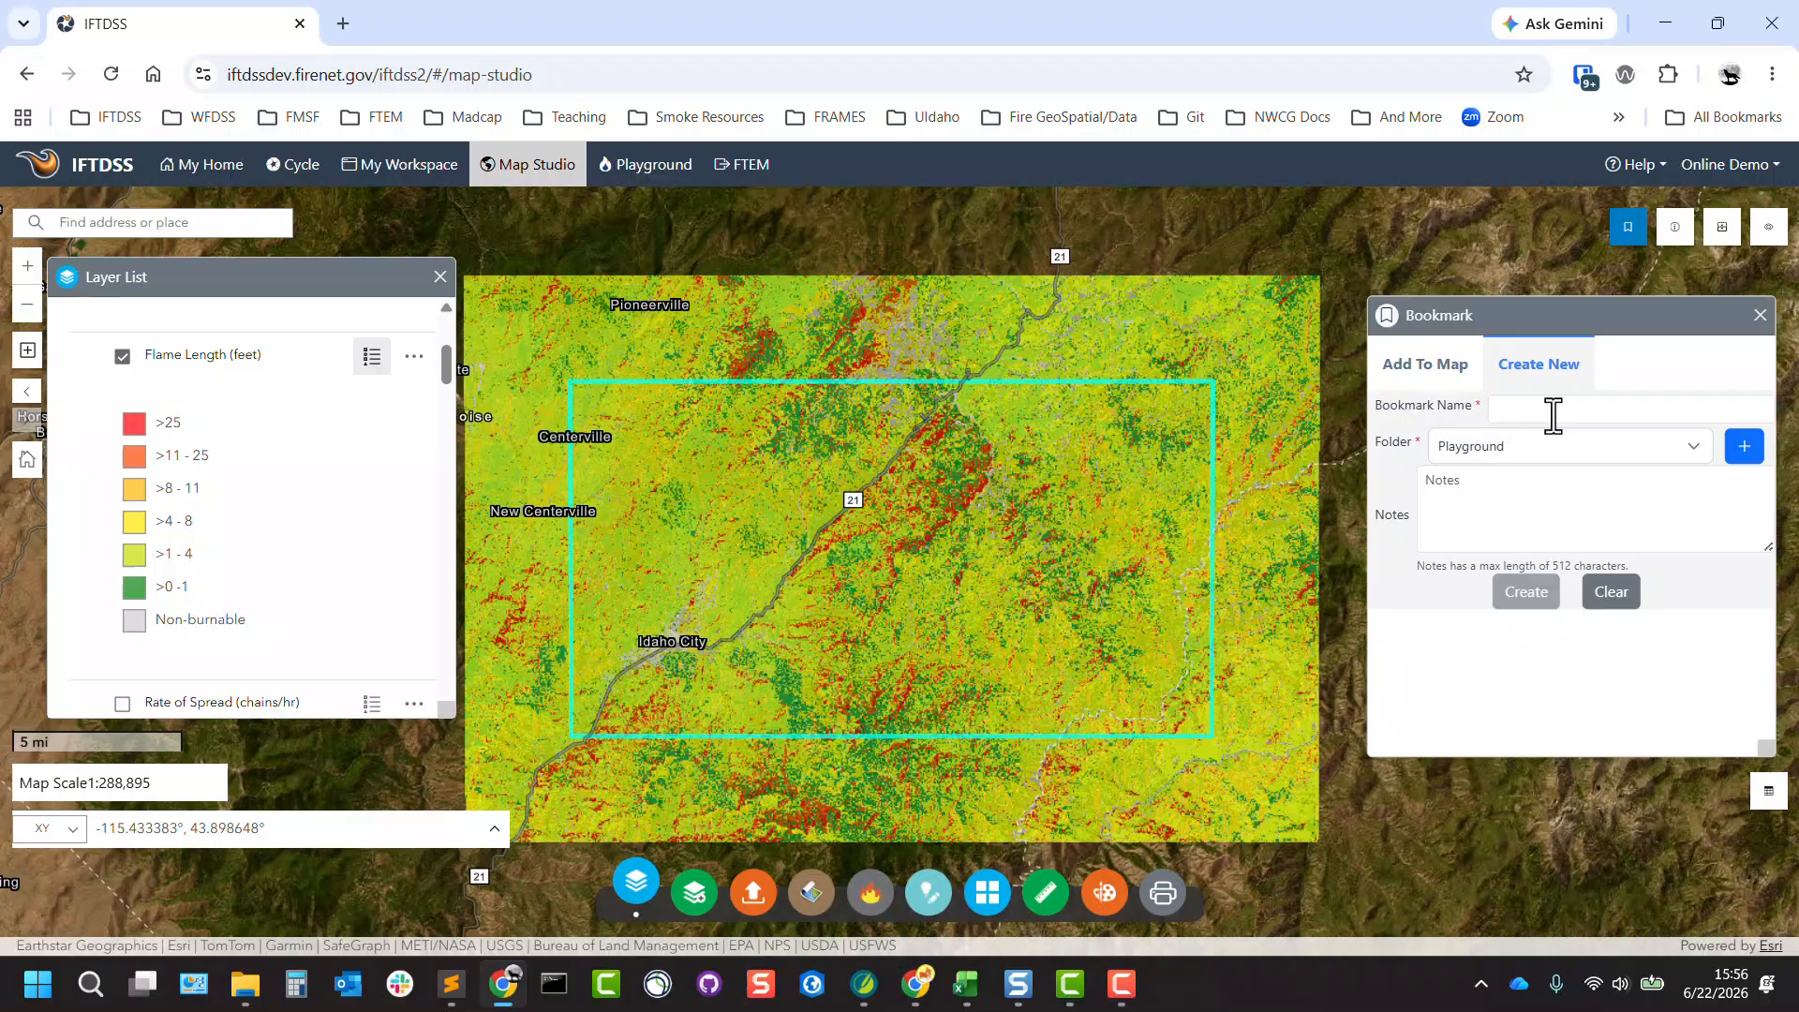
Look through the saved bookmarks in the Granite Creek Treatments folder and close the Bookmark tool.
click(1411, 377)
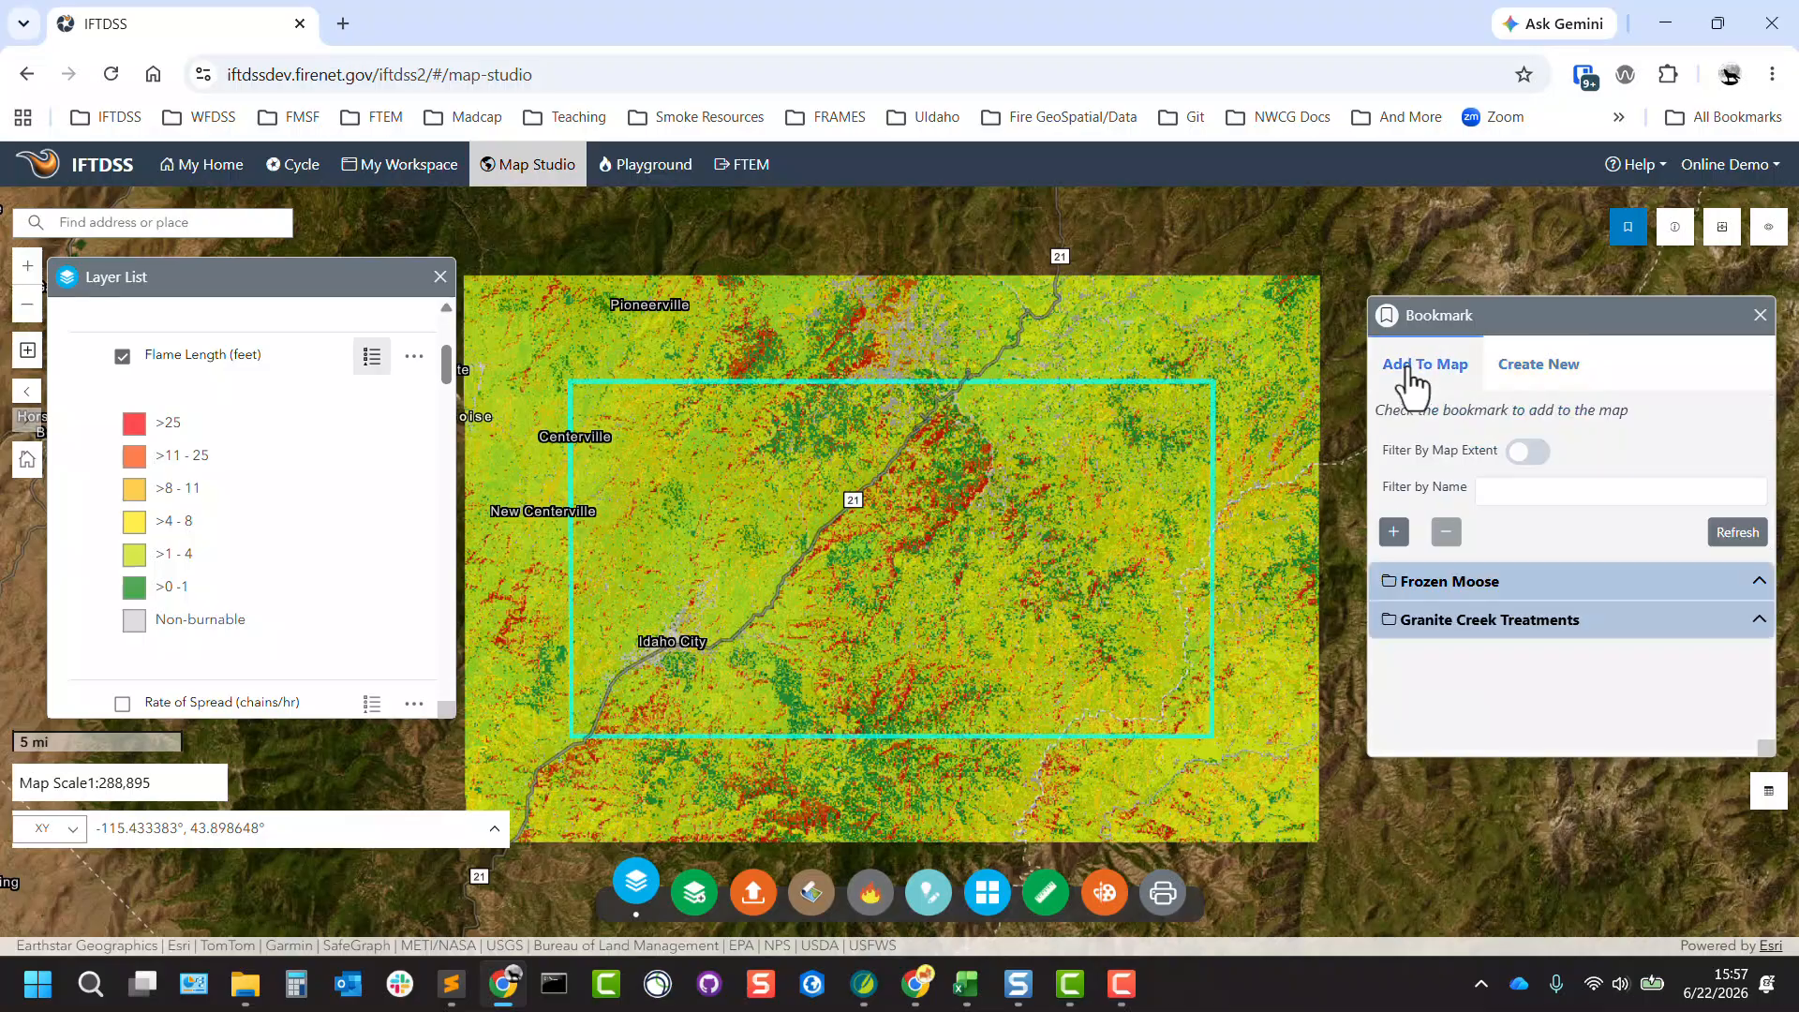
click(1460, 633)
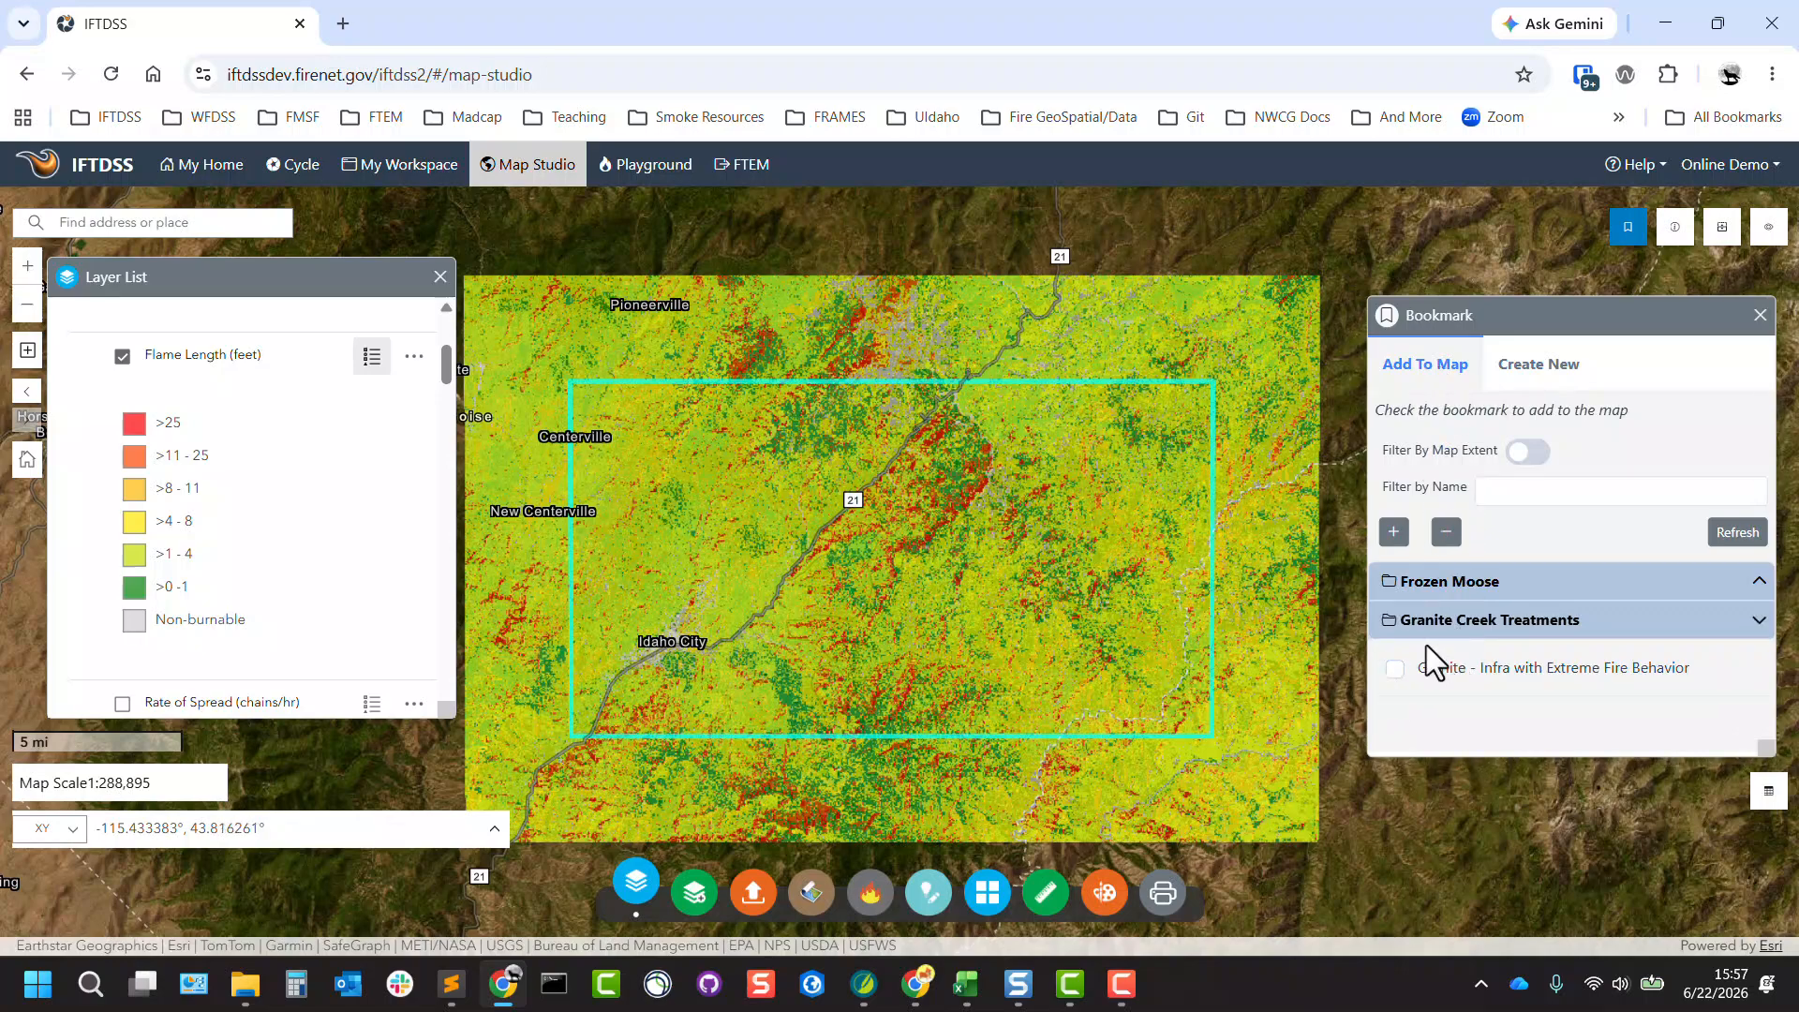
click(1759, 315)
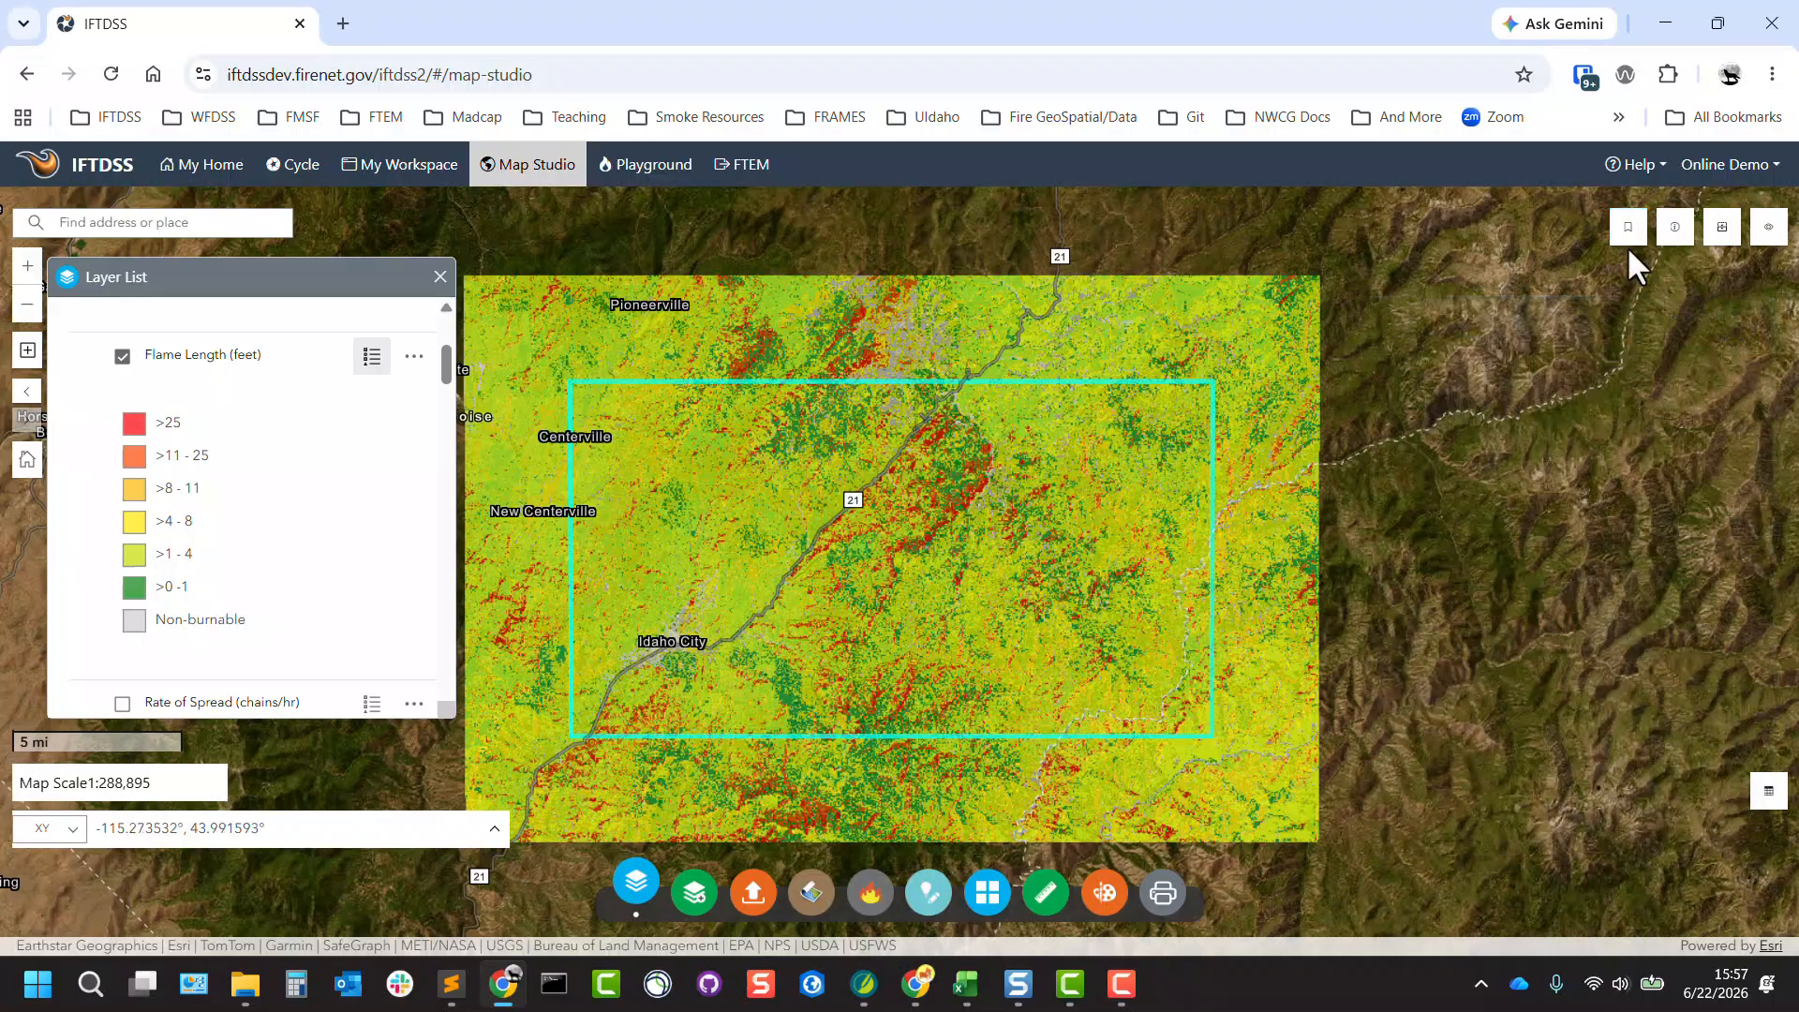
Identify features from all layers at two points inside the fire behavior output and close the Identify tool.
click(1675, 228)
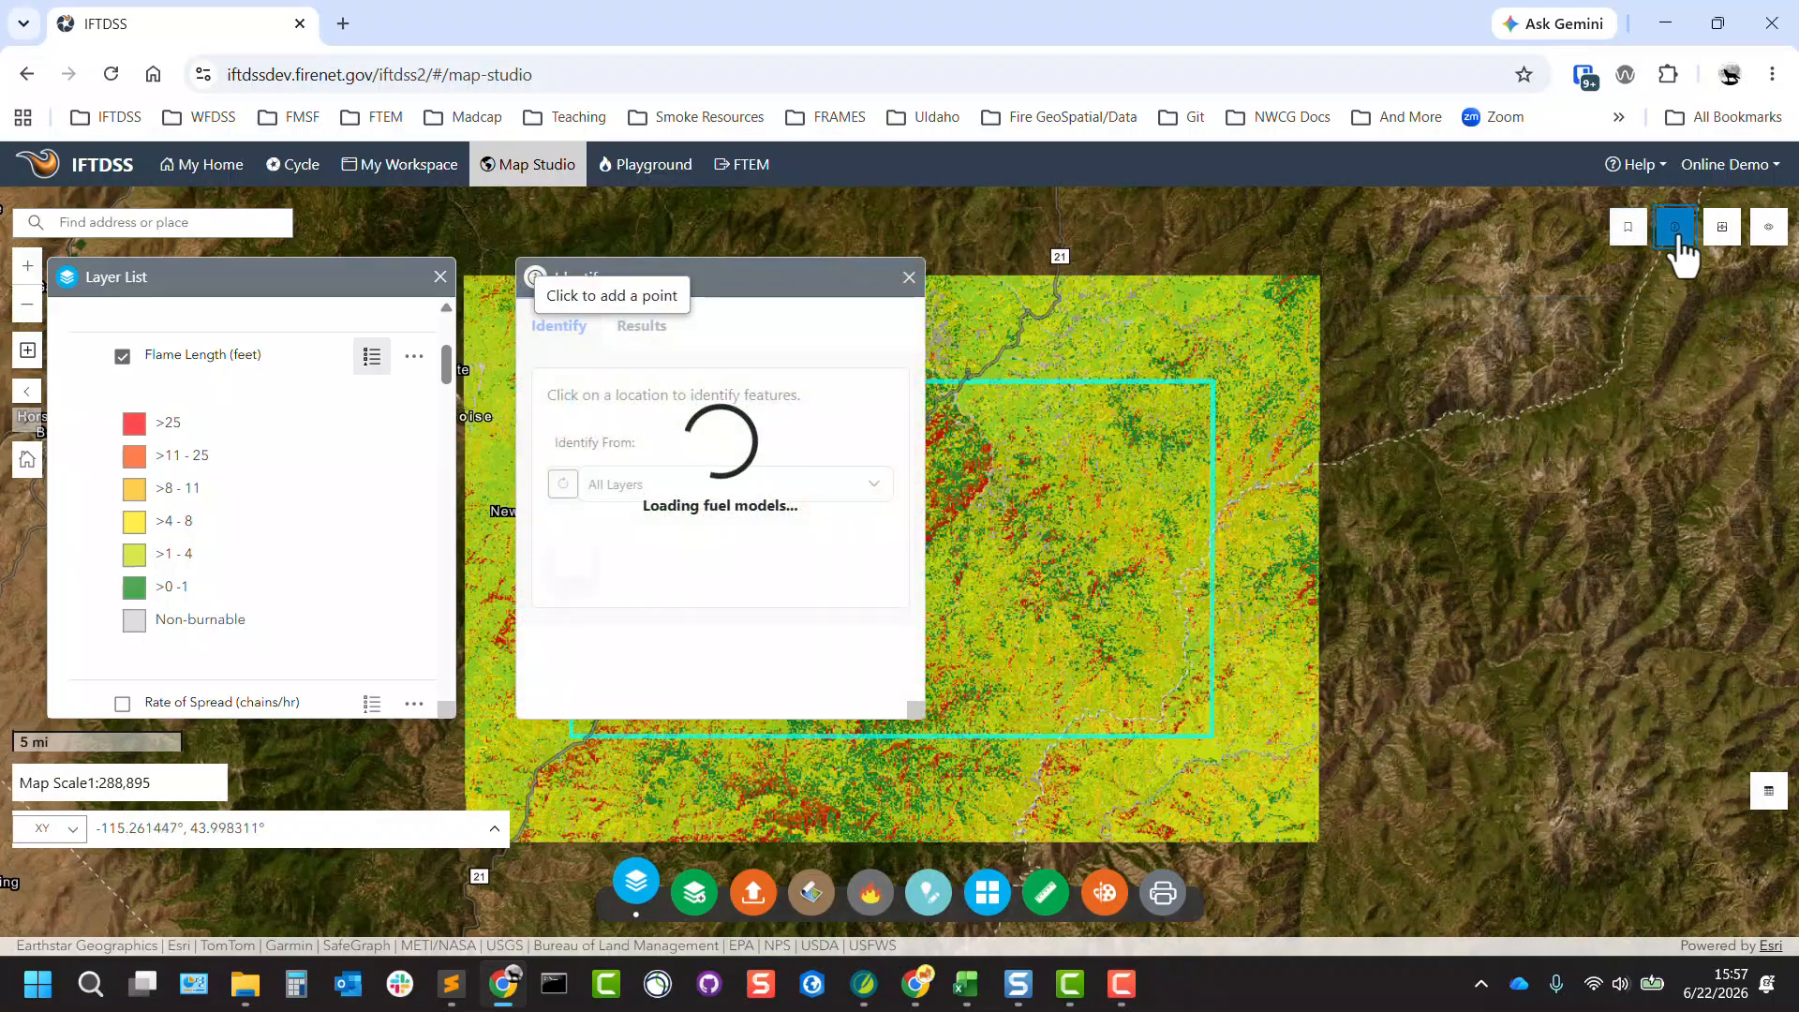
click(975, 466)
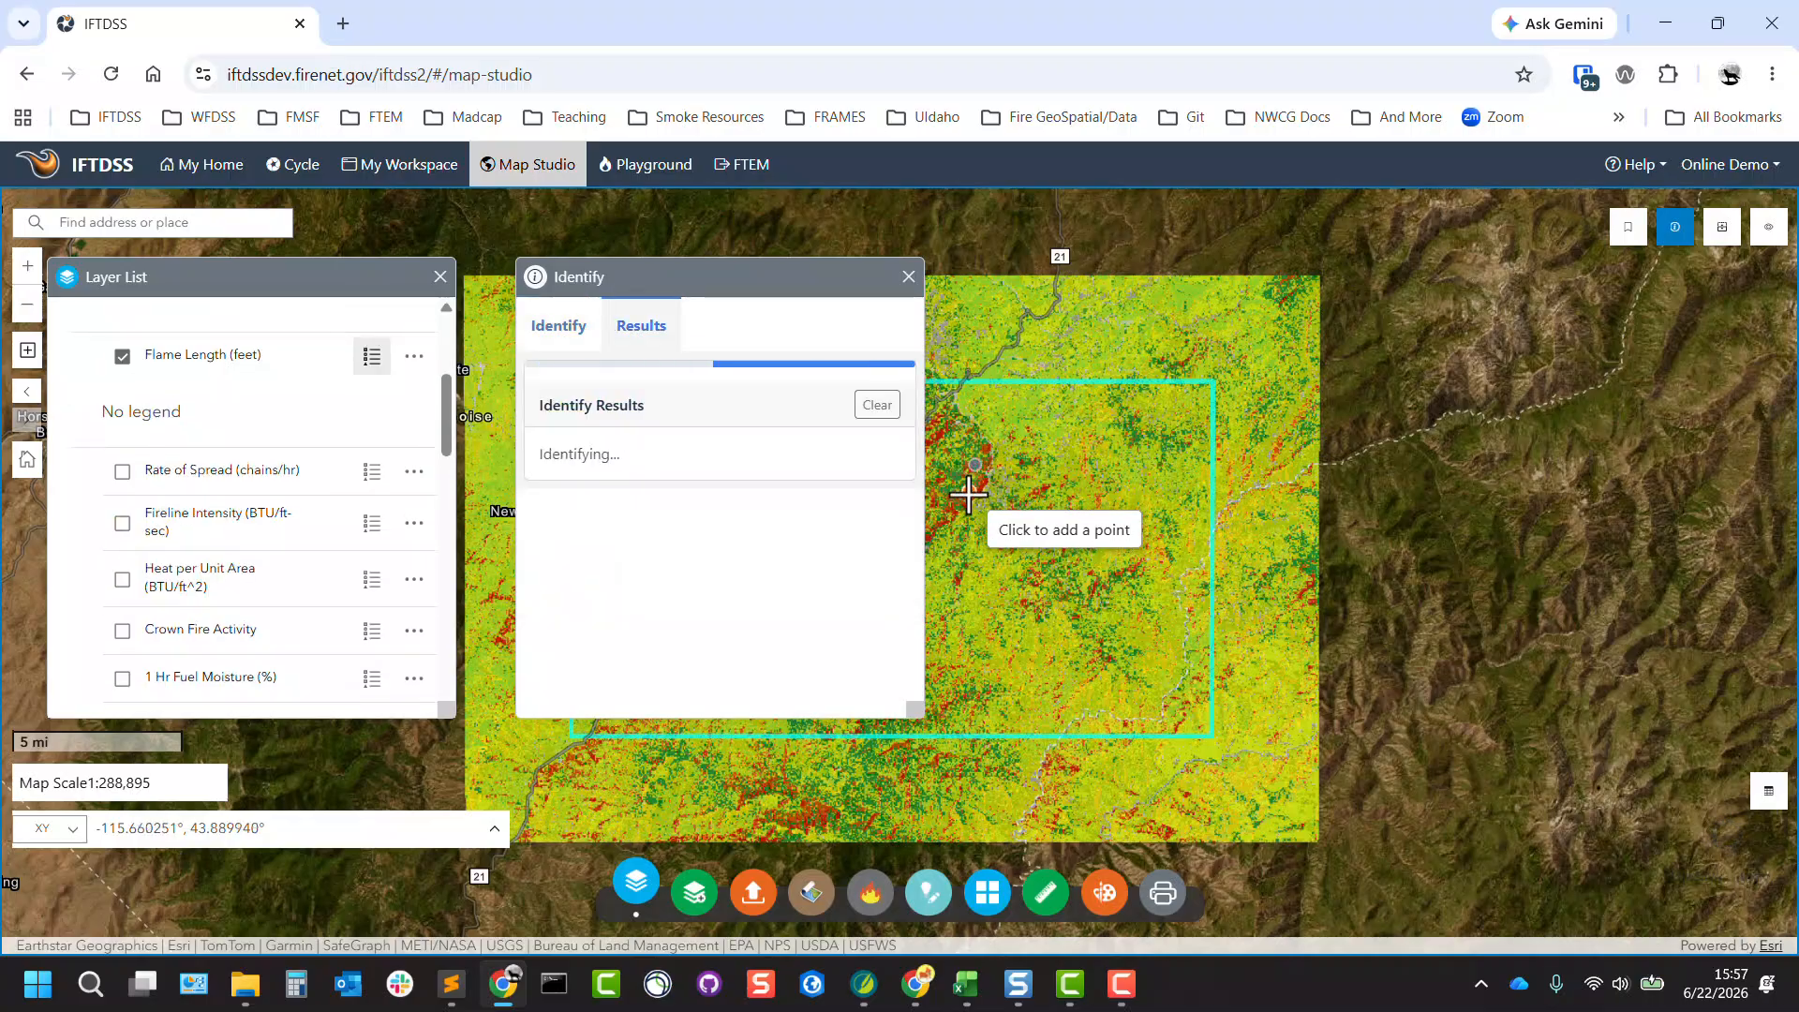
click(969, 492)
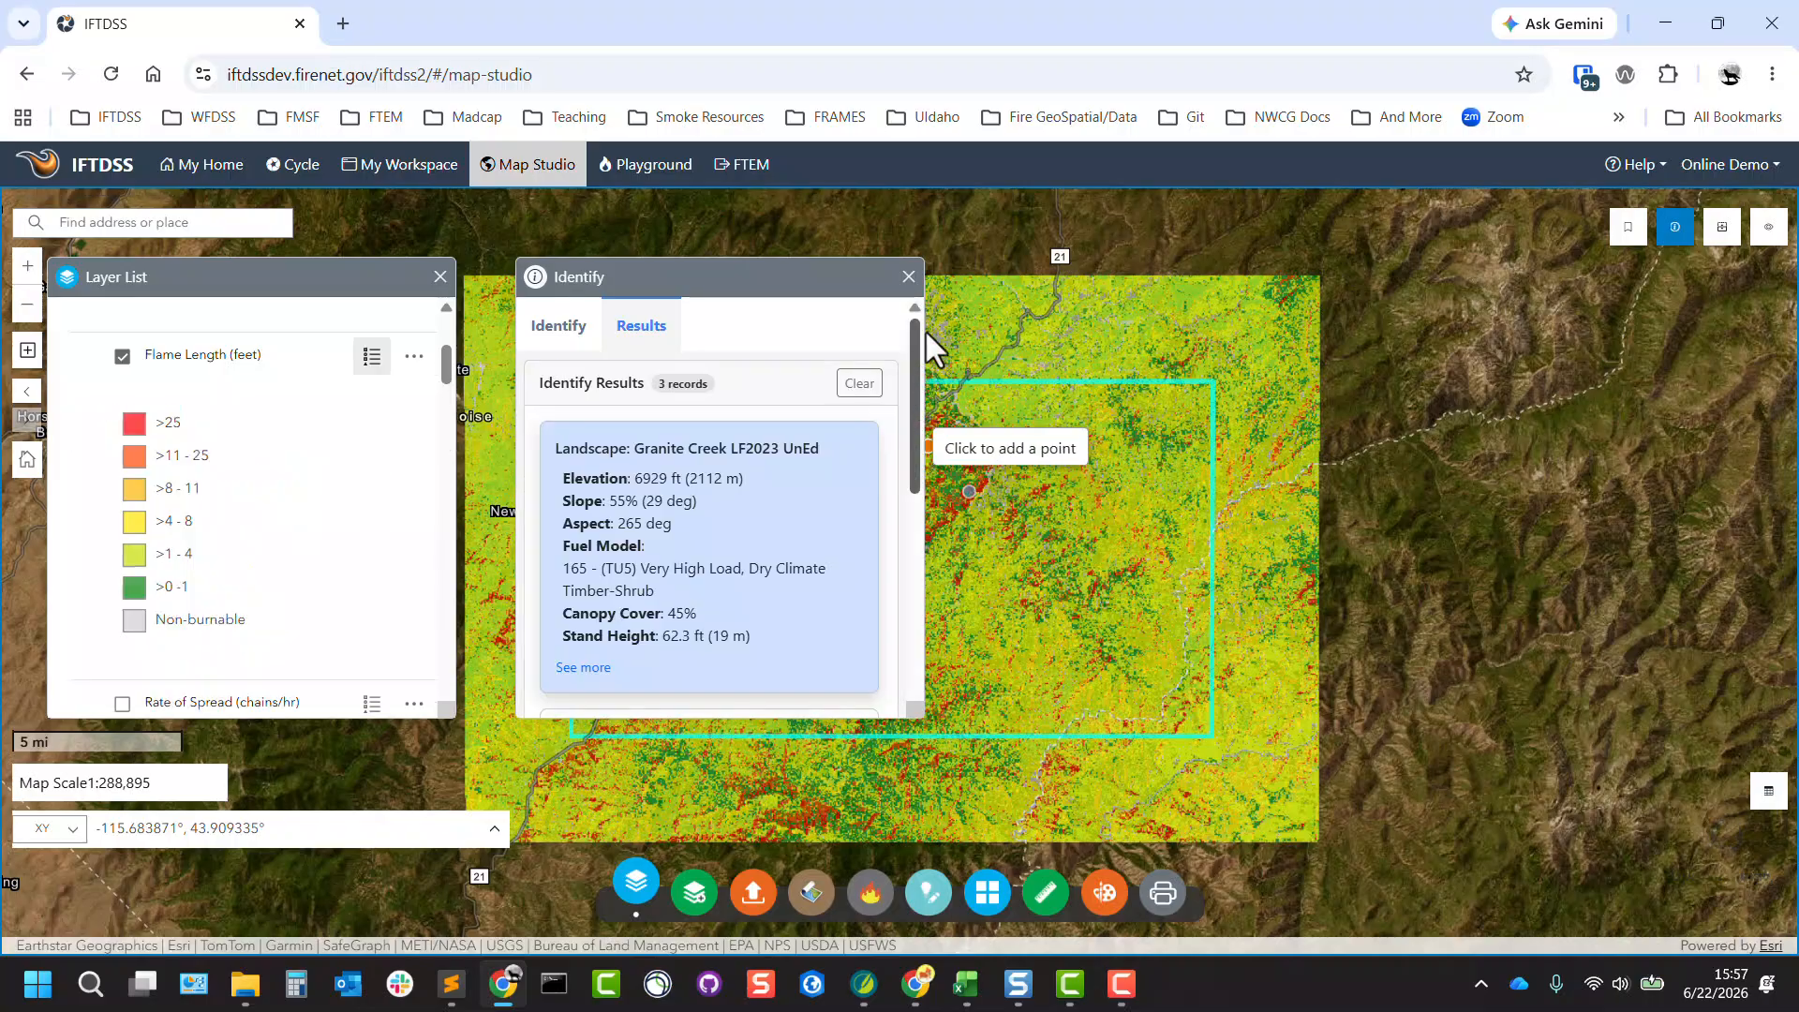
click(908, 278)
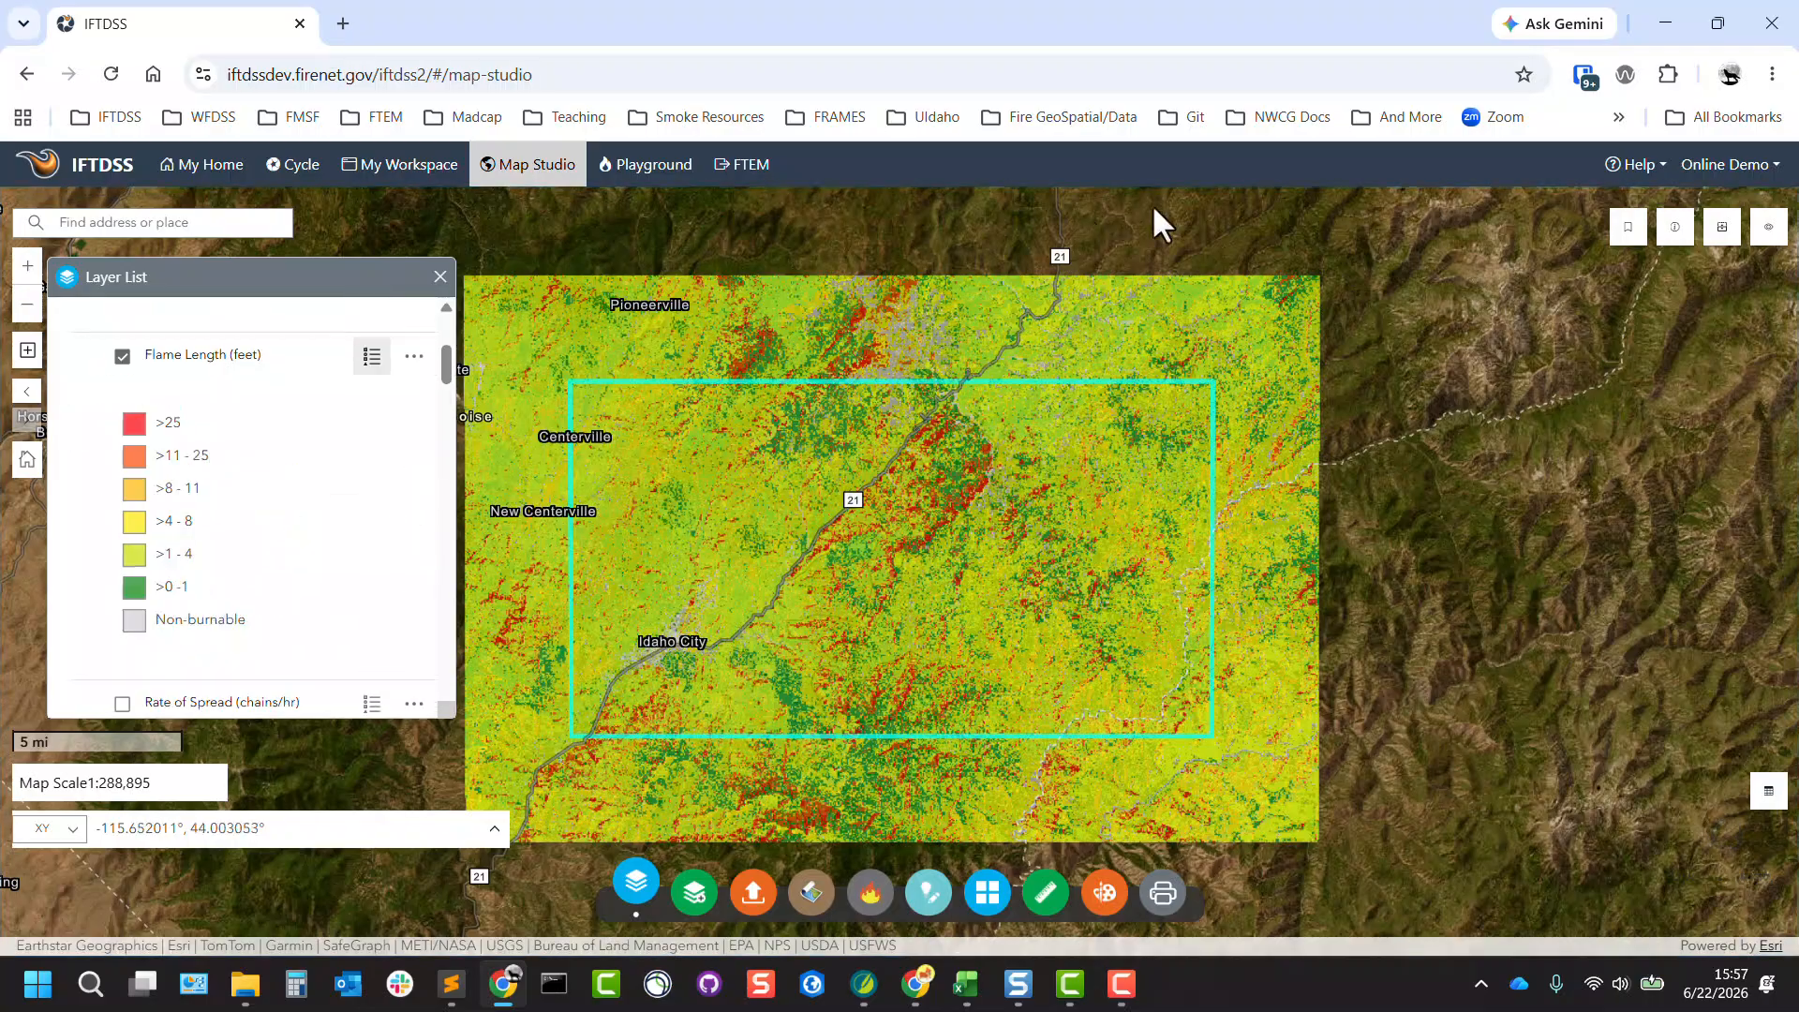
Compare map layers with a horizontal Swipe using Flame Length (feet) as the leading layer, and close the Swipe tool.
click(1724, 234)
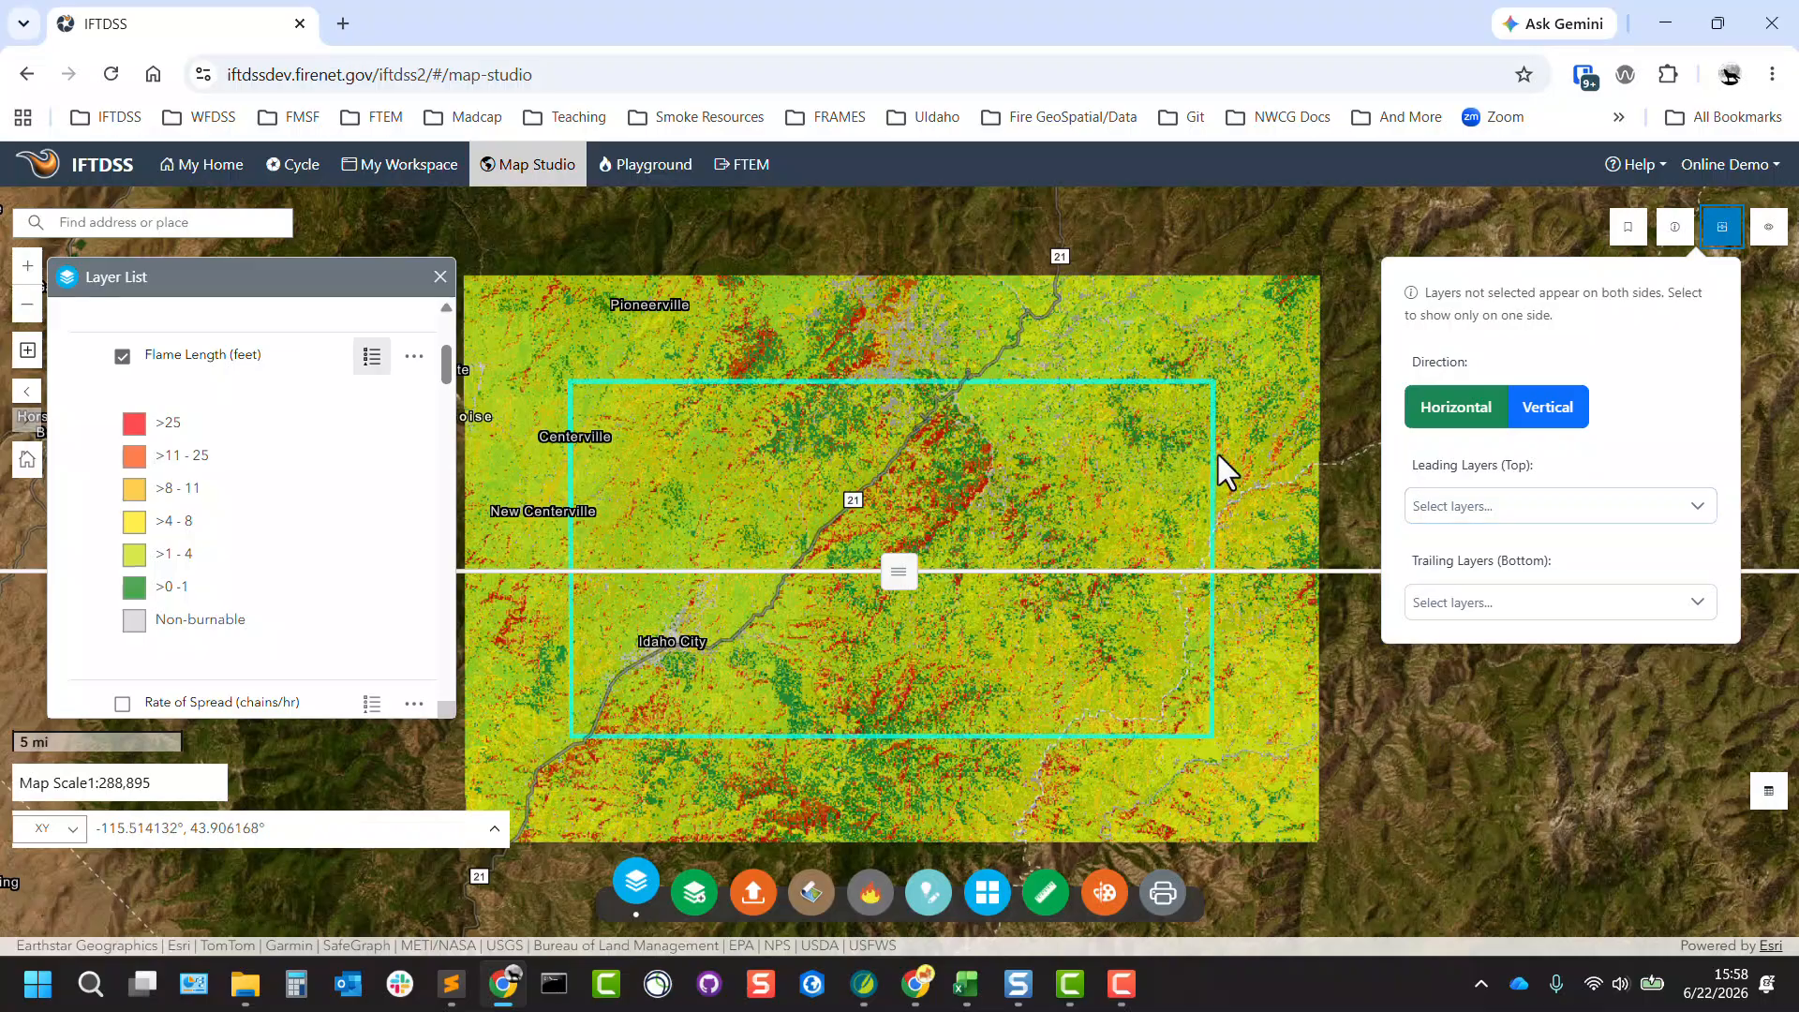
click(1668, 515)
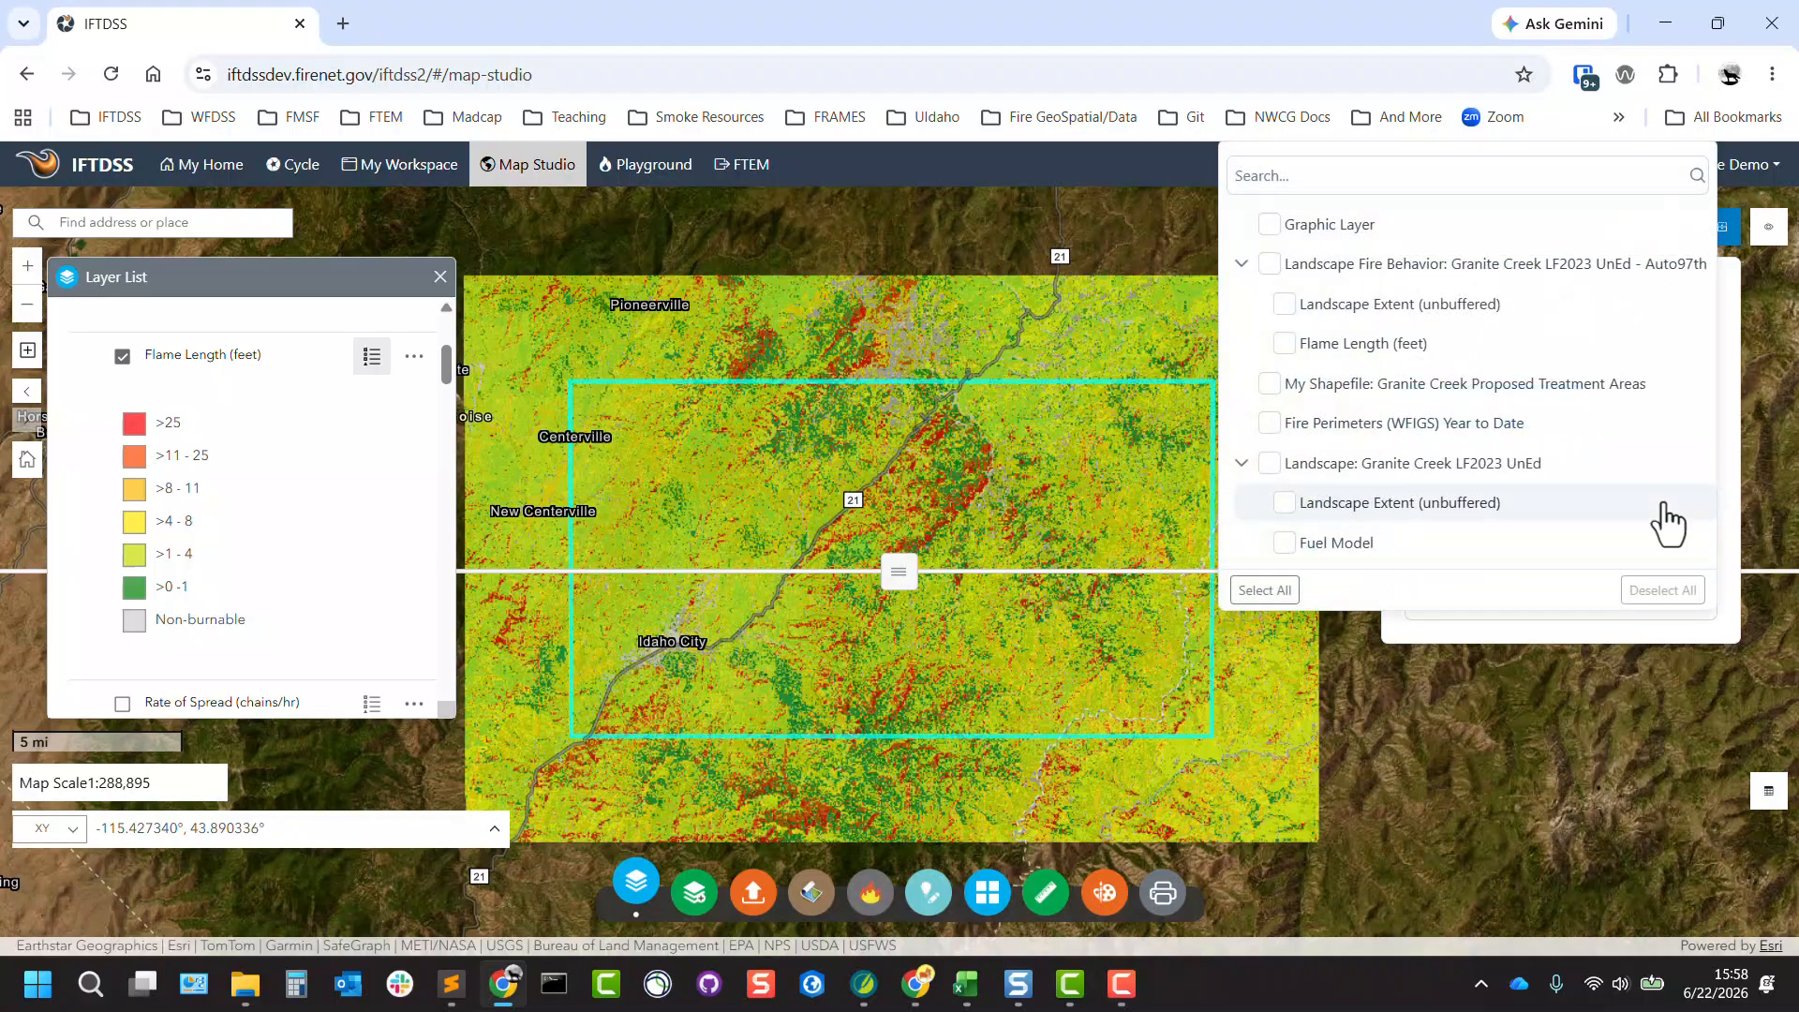
click(1284, 344)
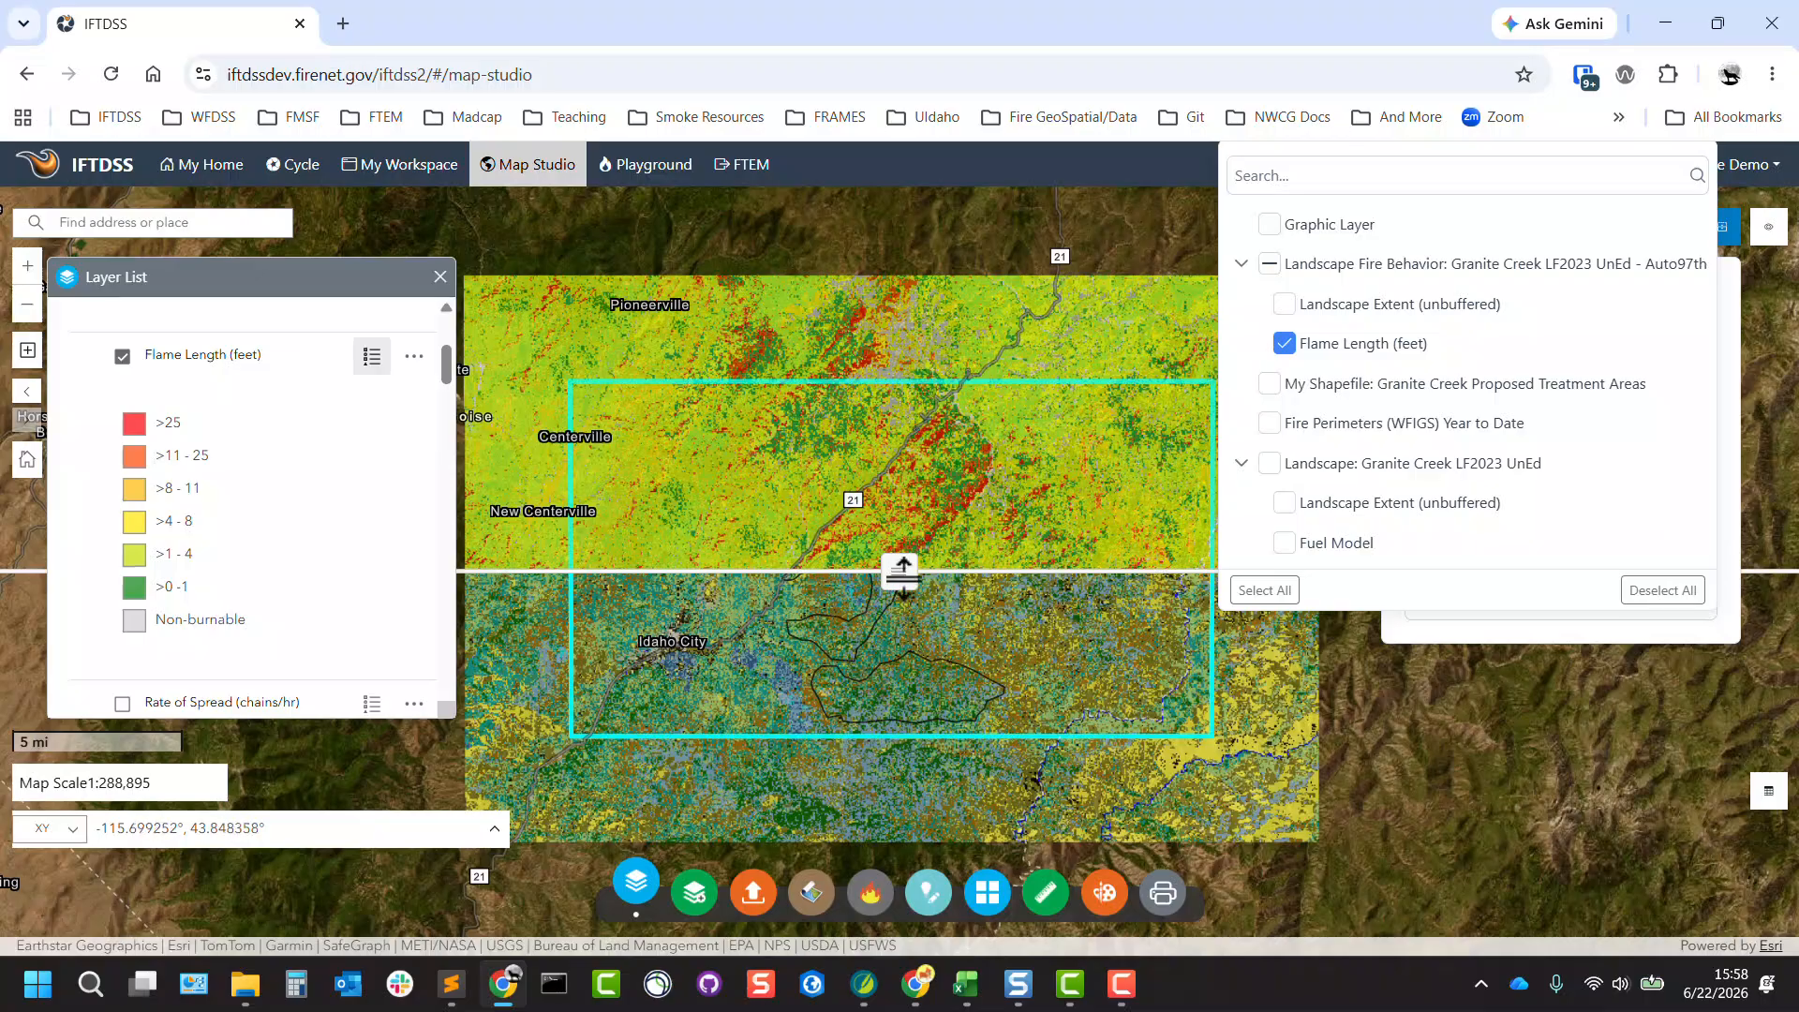
drag(903, 572, 930, 610)
scroll(936, 500, up, 1)
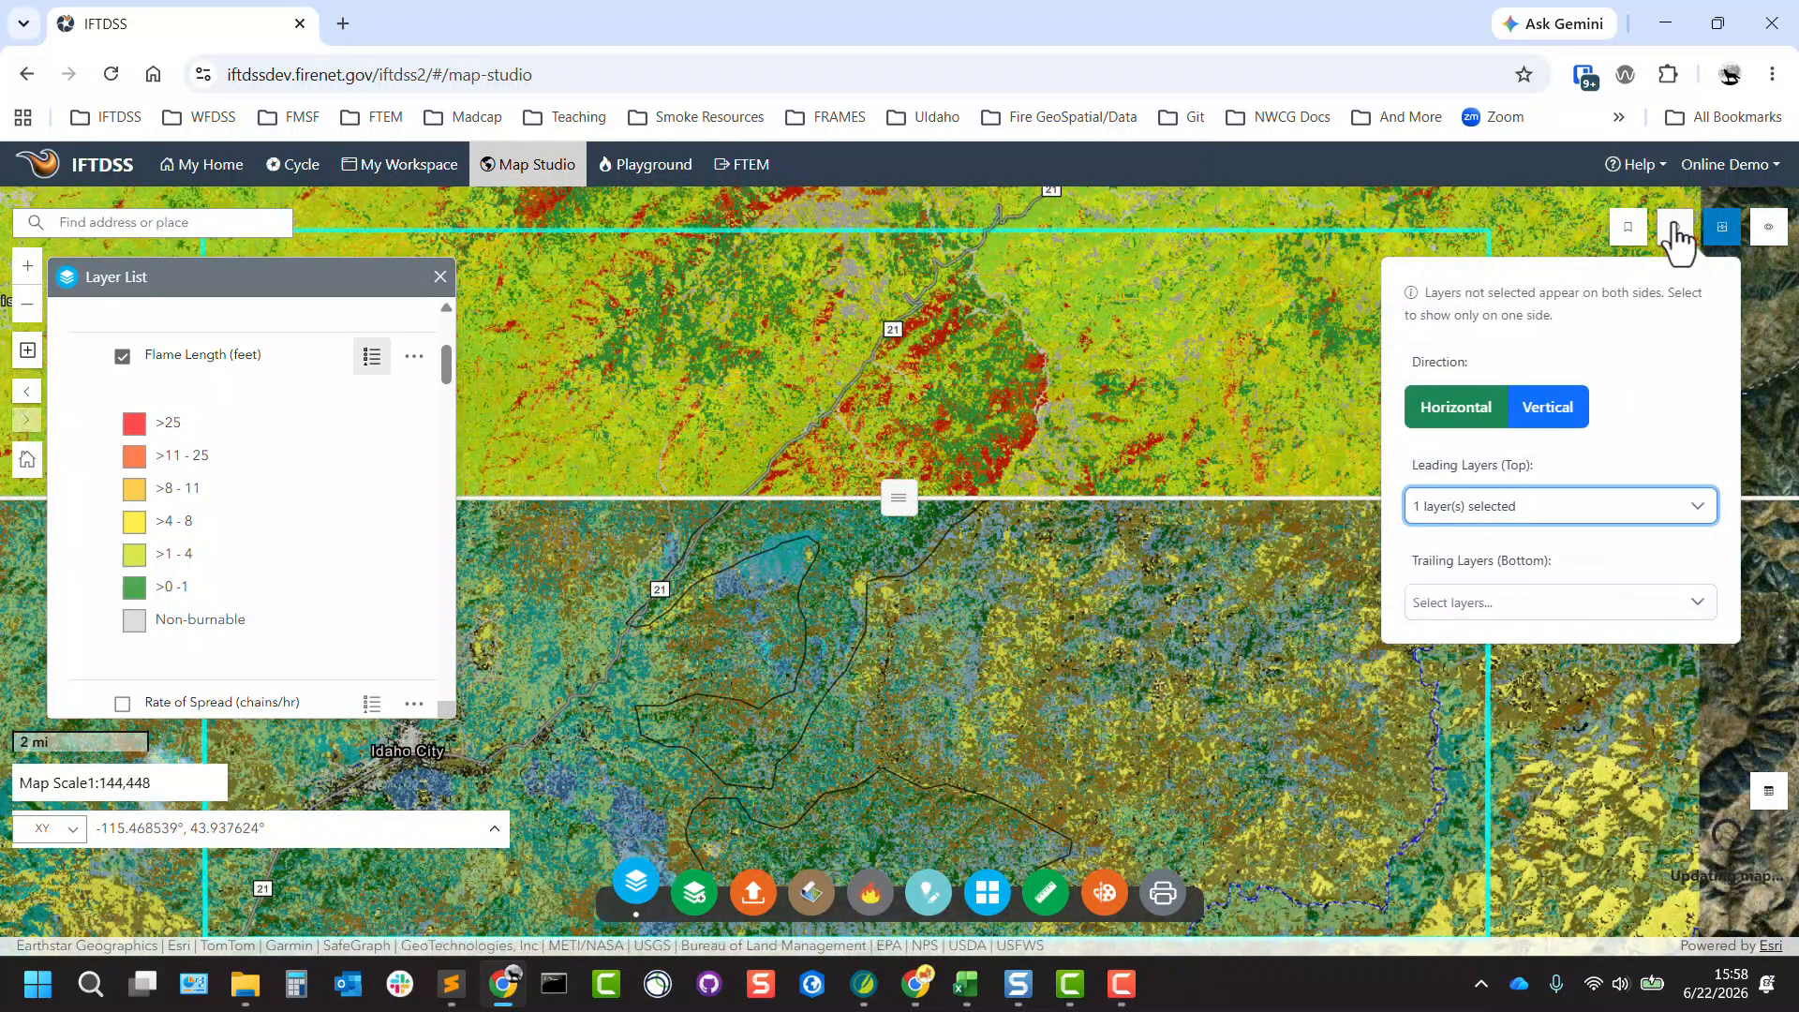
click(1771, 233)
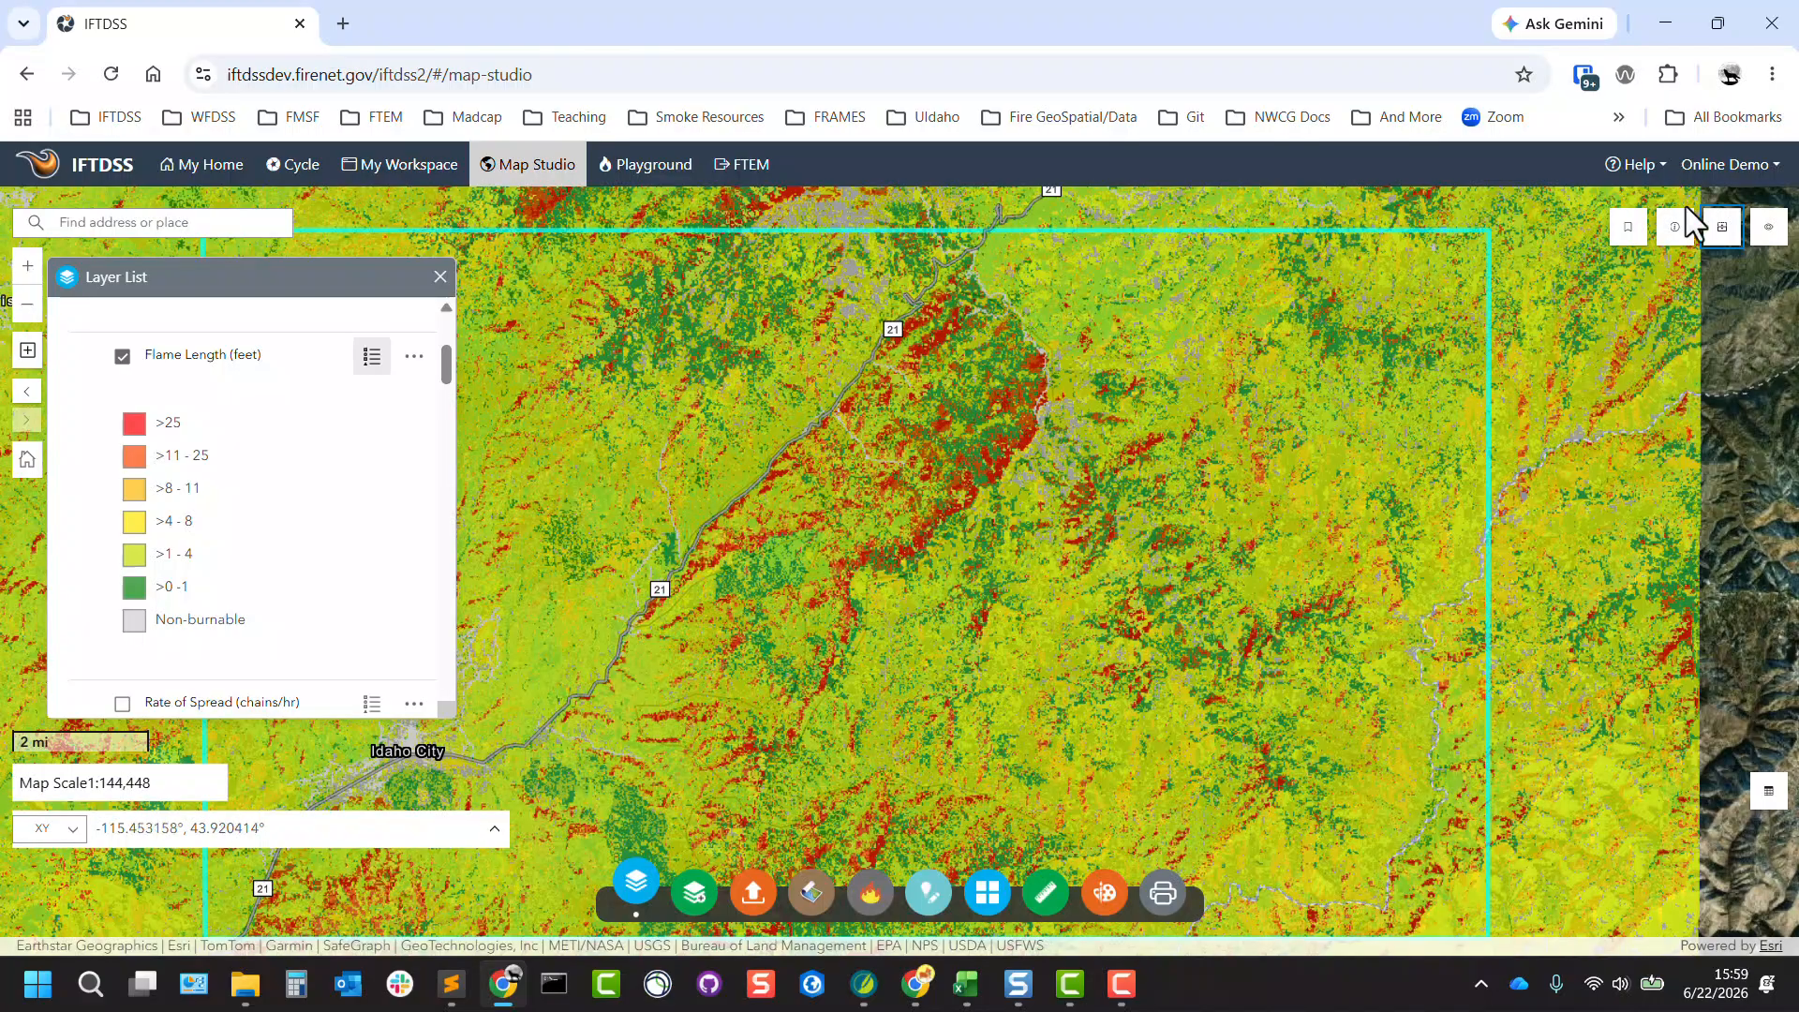
Open the IFTDSS Help Center and go to the Map Functions (overview) topic under Map Studio.
click(1633, 166)
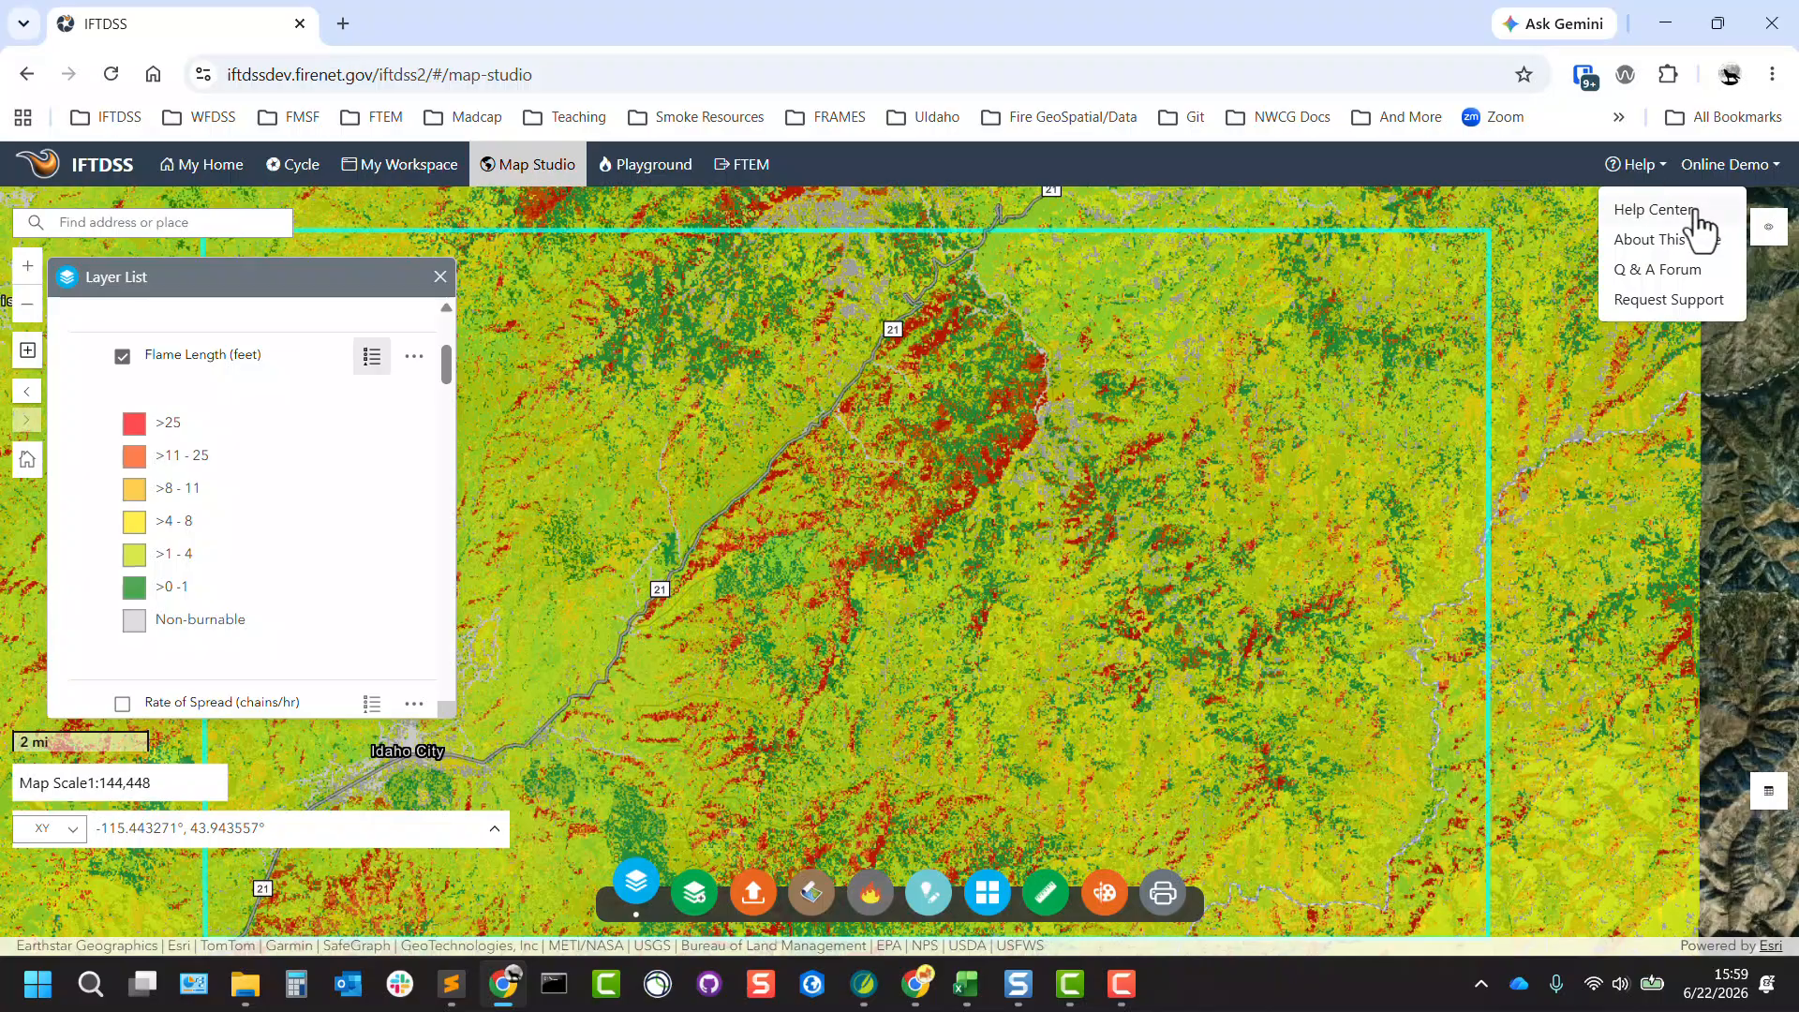
click(1631, 225)
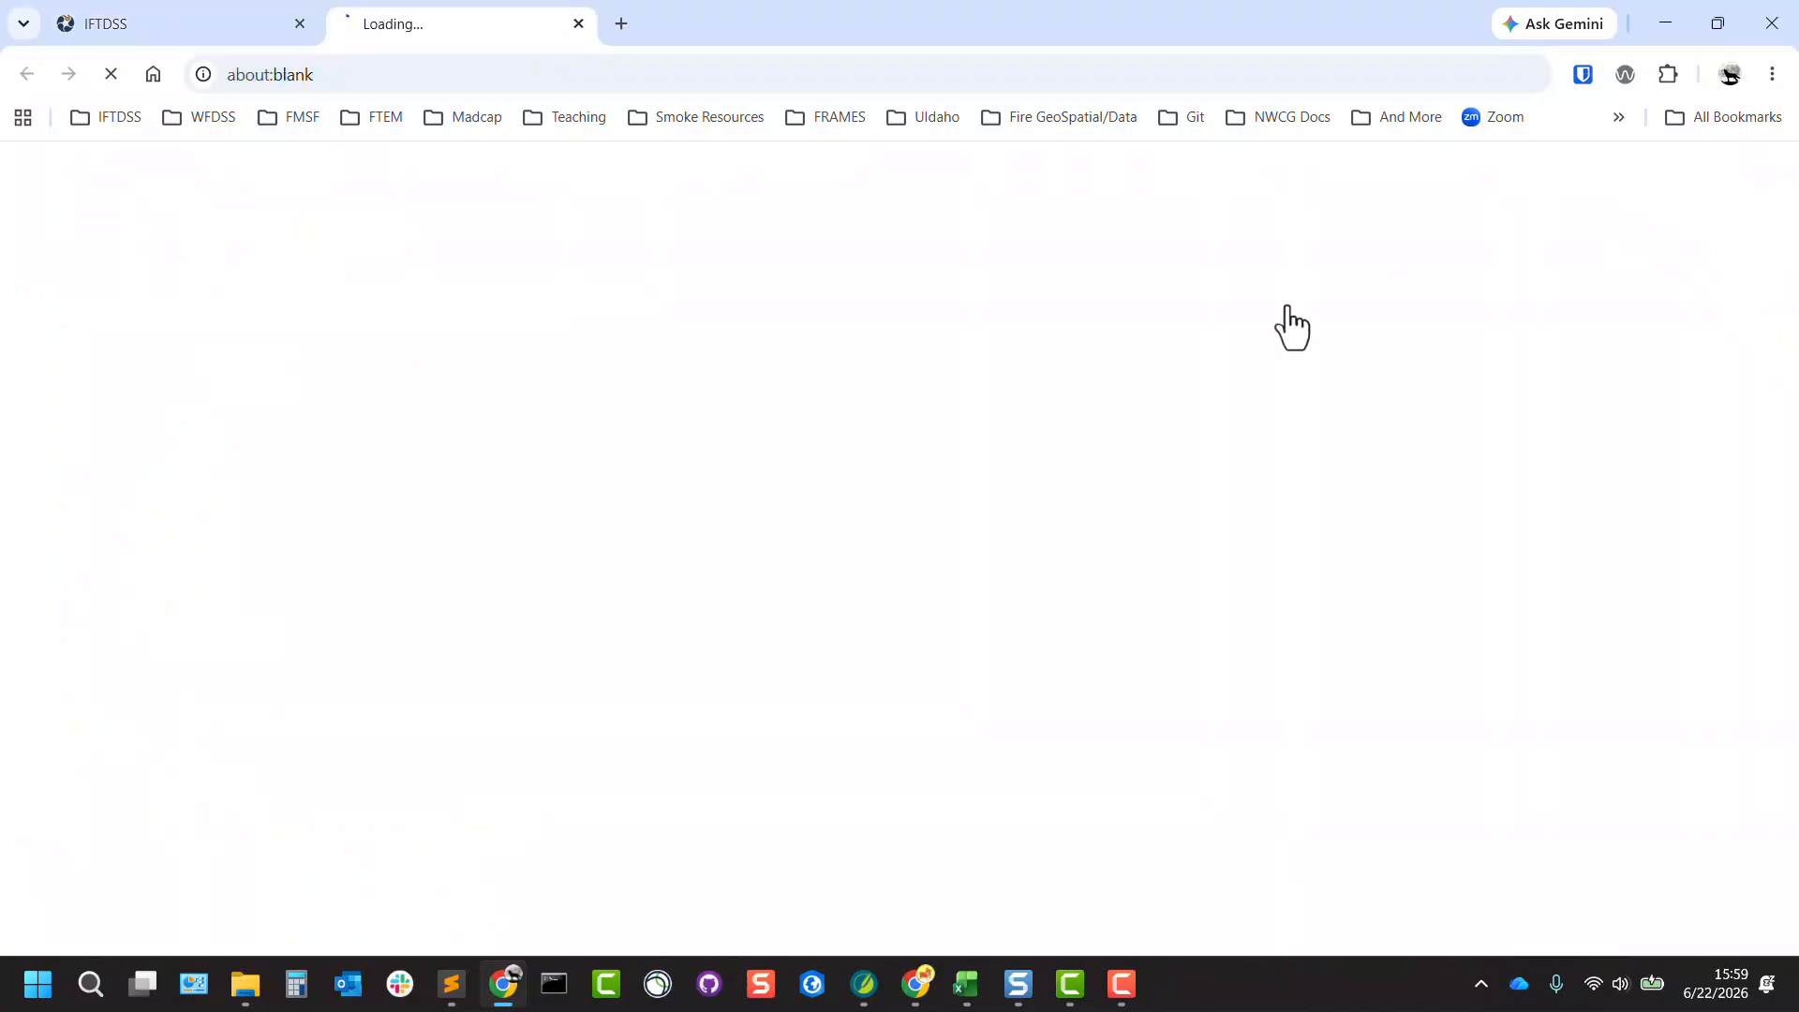
scroll(273, 643, down, 4)
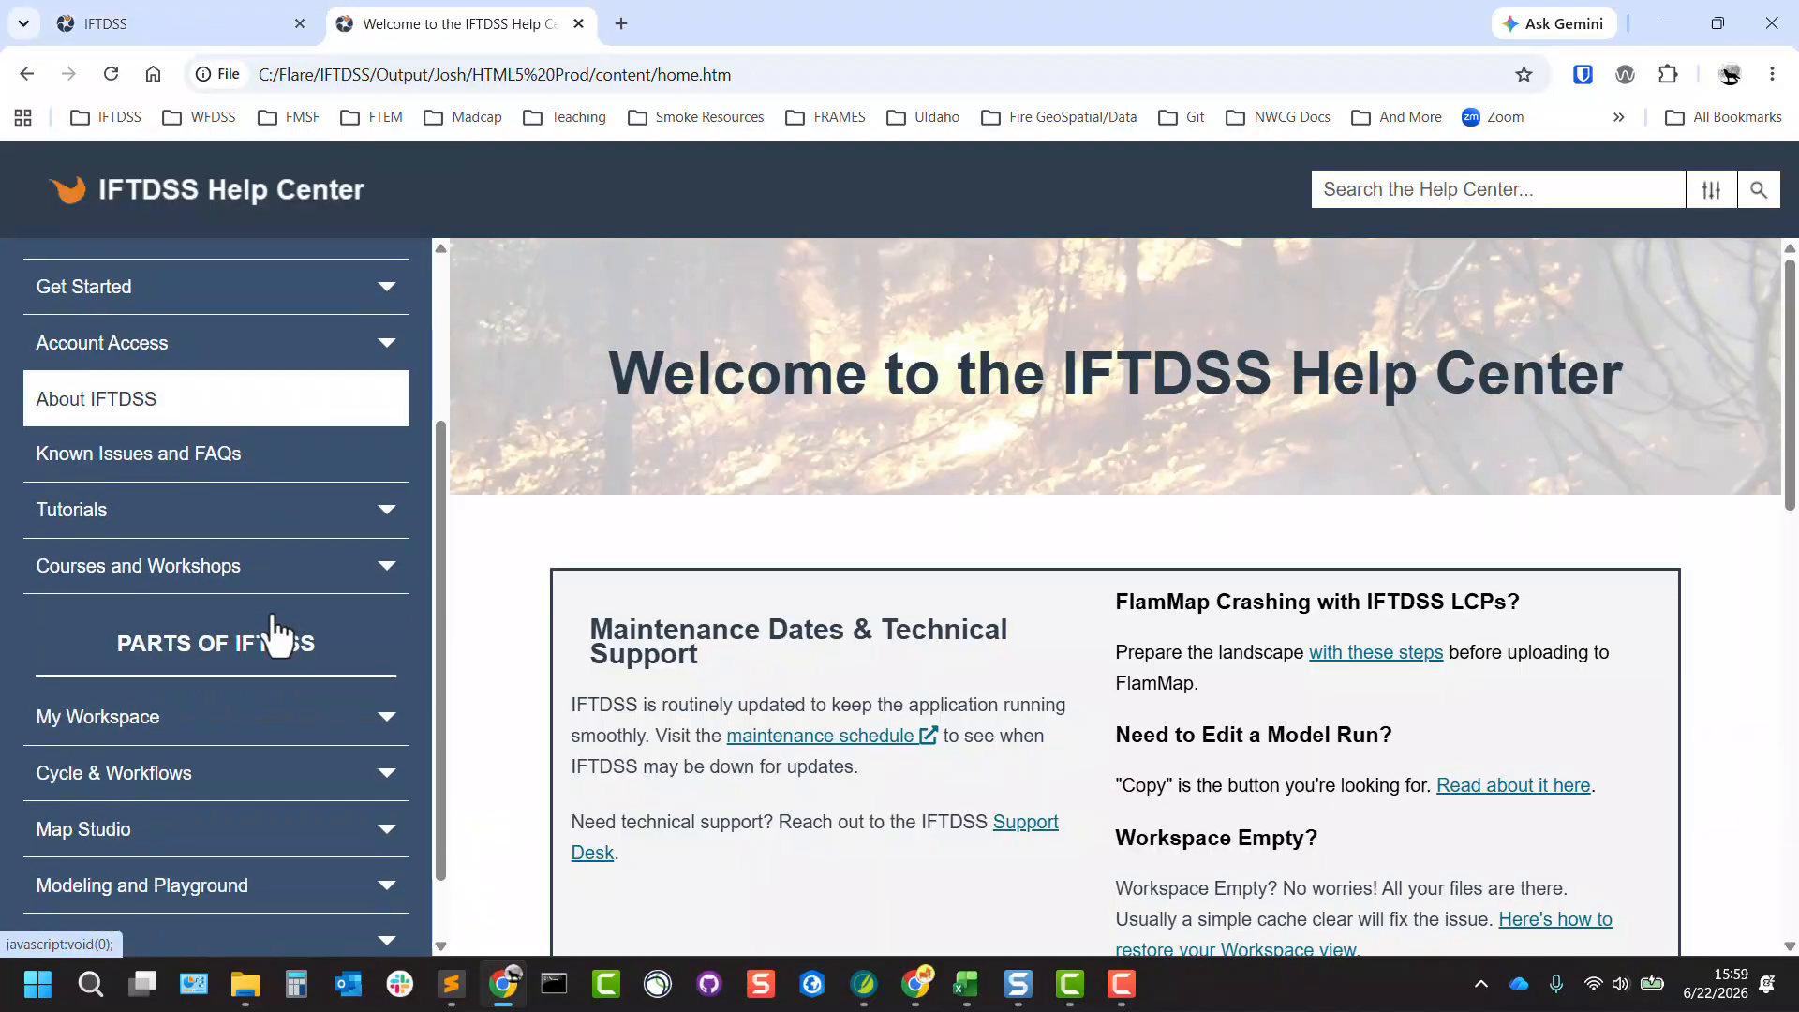
click(275, 717)
scroll(272, 715, down, 3)
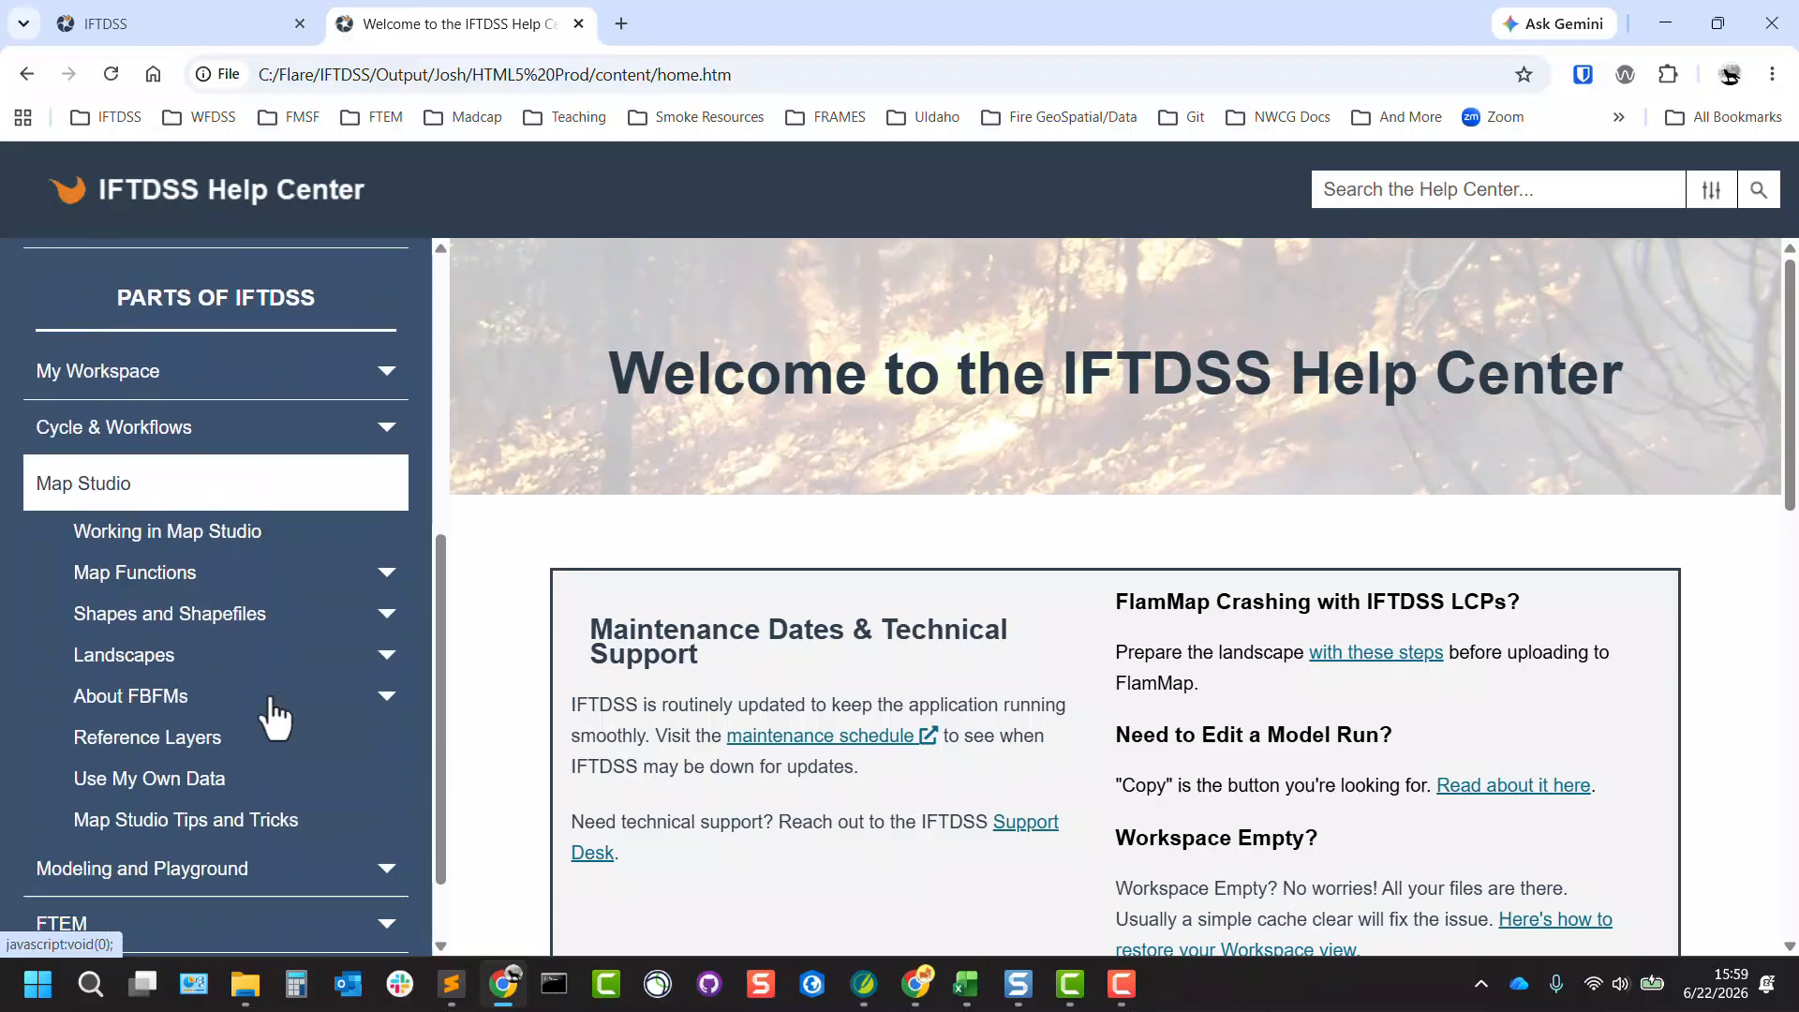
click(282, 567)
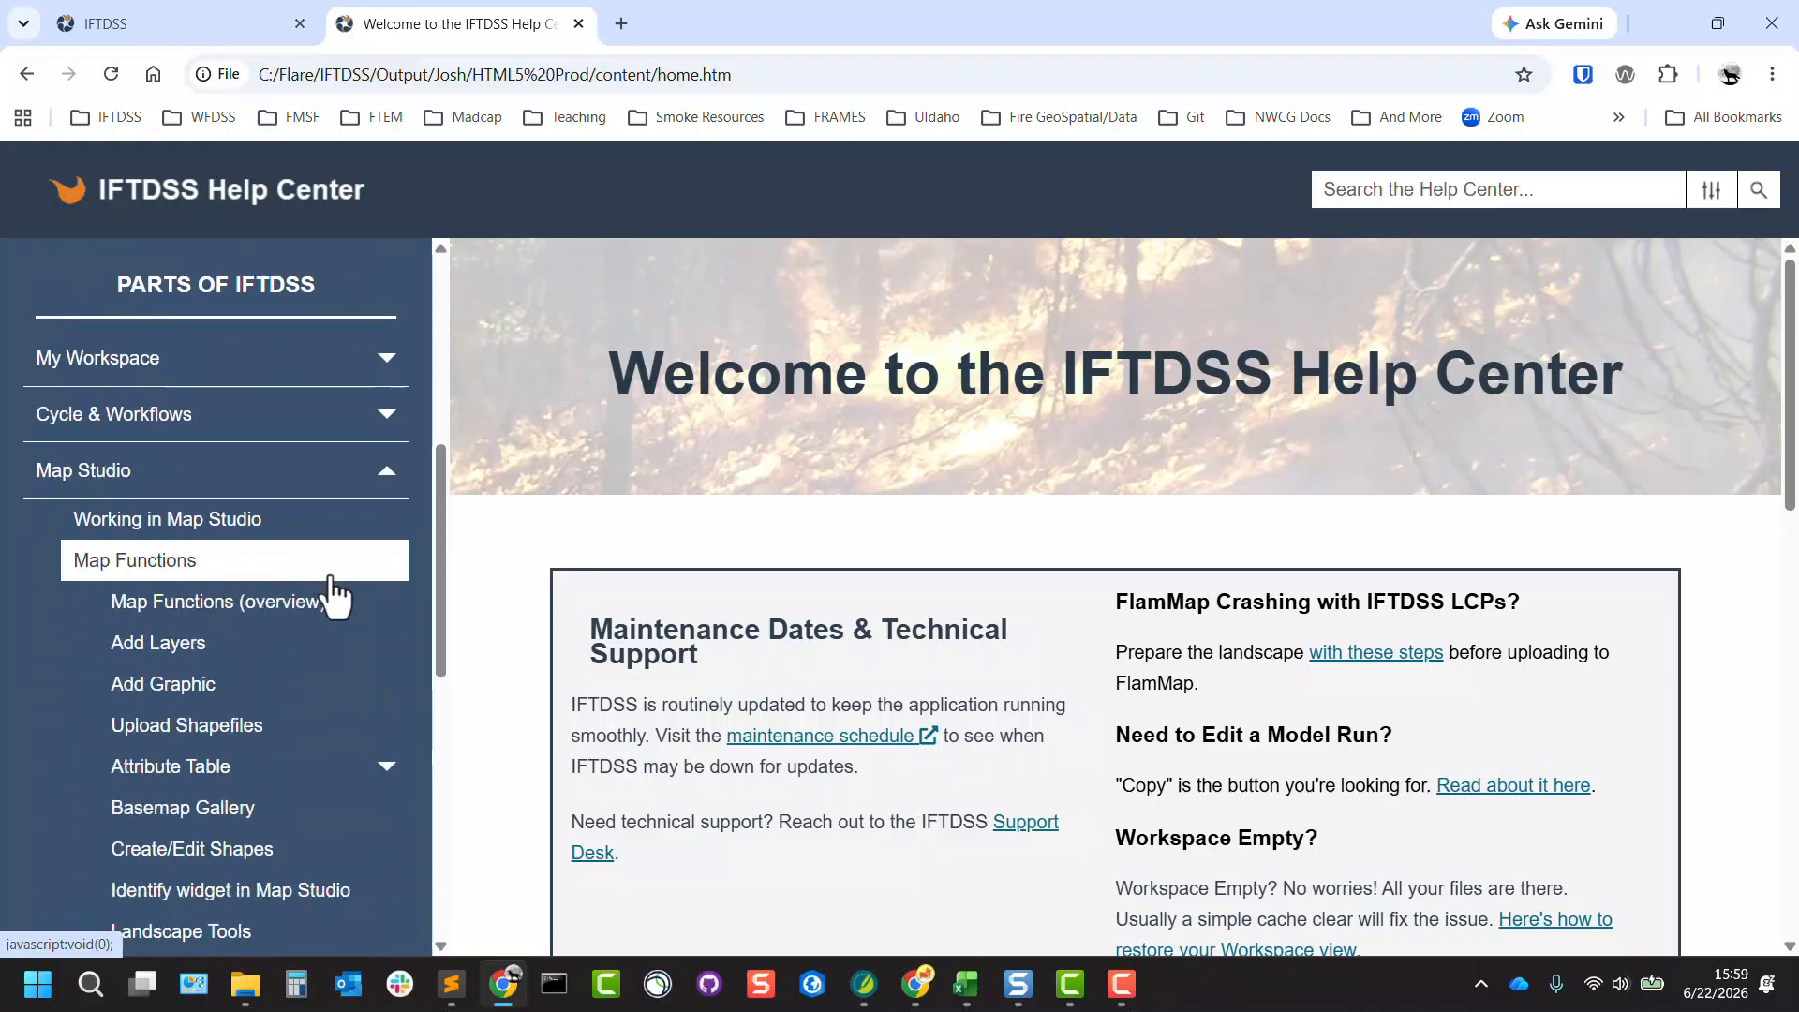
click(321, 618)
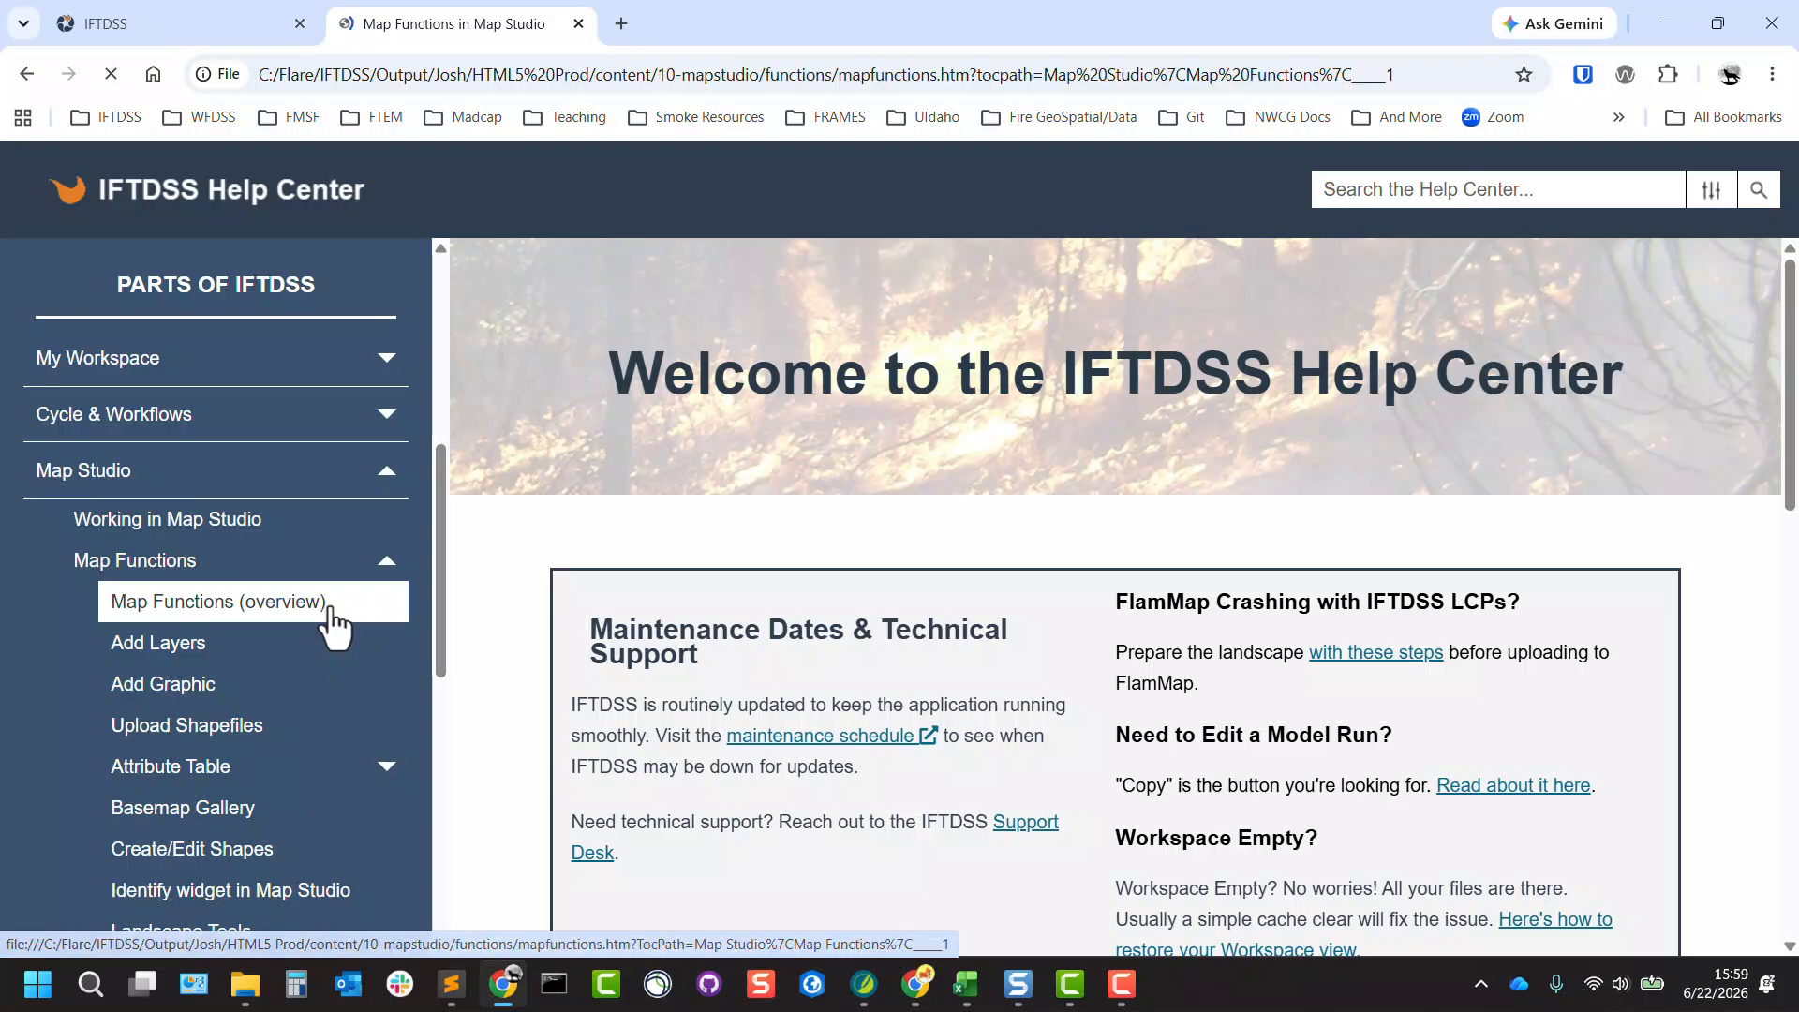
Read through the Map Functions topic's annotated map and its descriptions of the Map Studio tools.
scroll(1160, 389, down, 5)
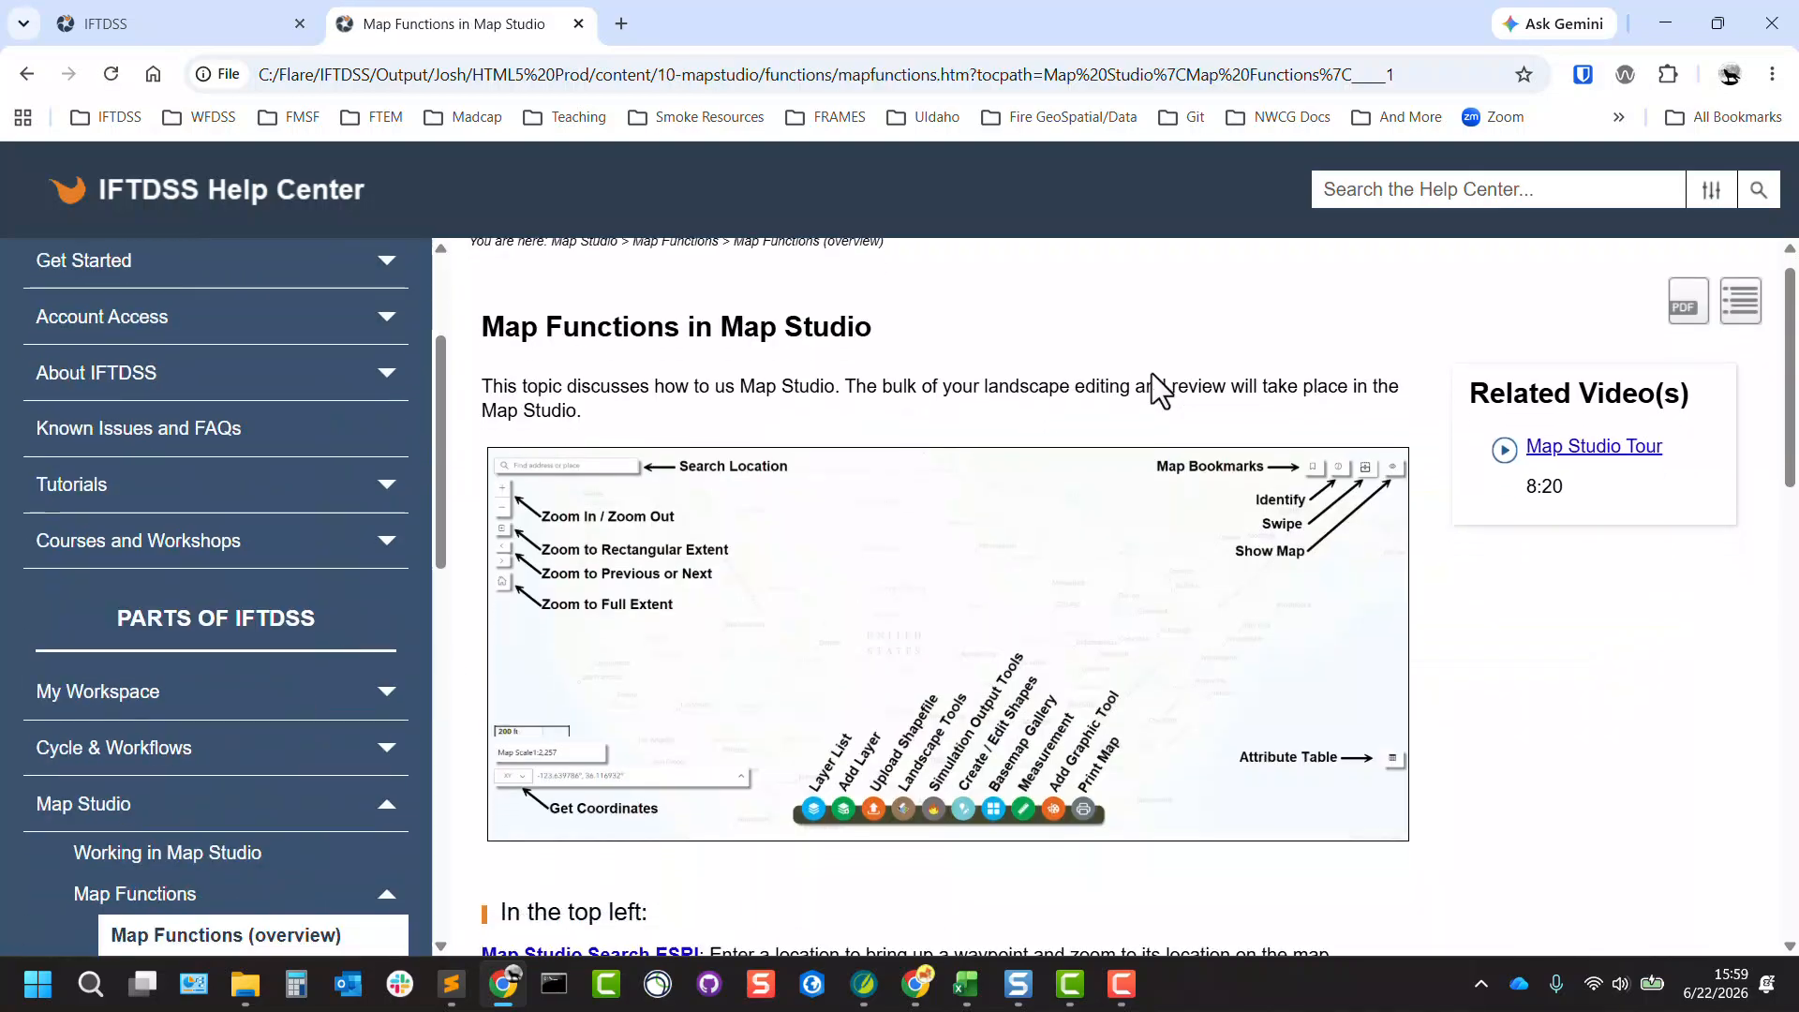
scroll(1158, 390, down, 5)
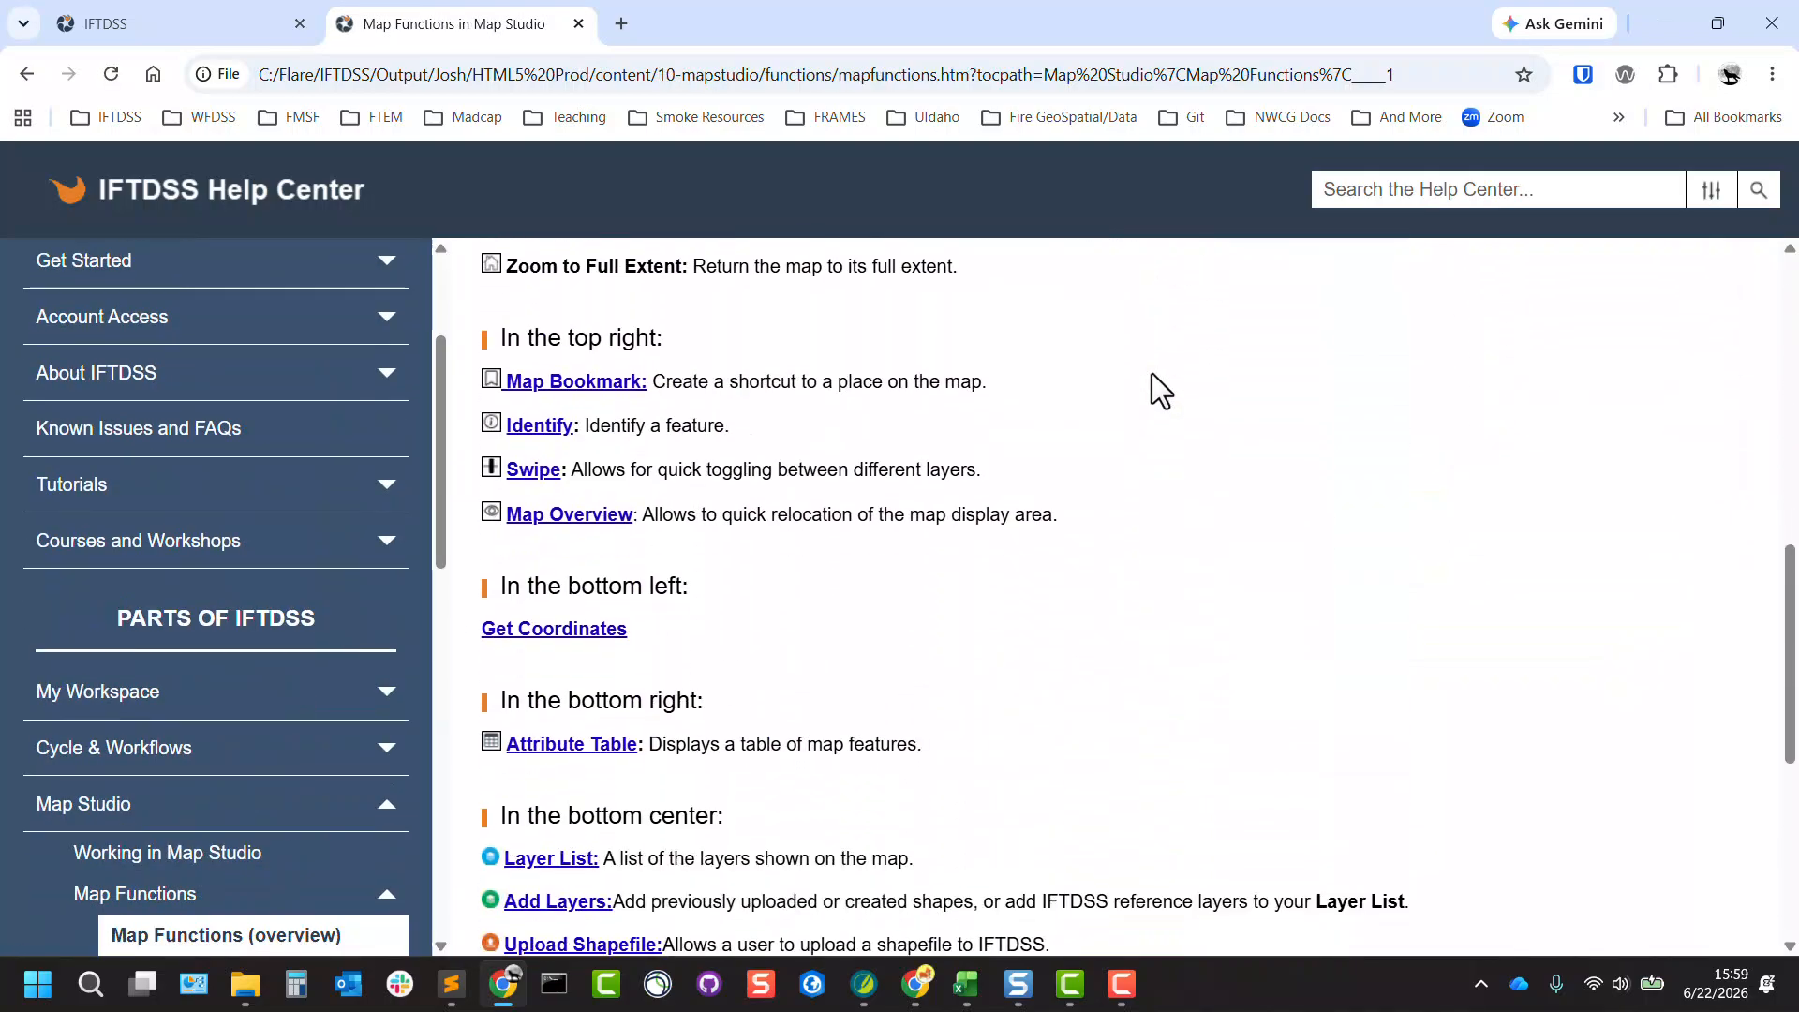
scroll(844, 610, down, 1)
scroll(866, 647, down, 2)
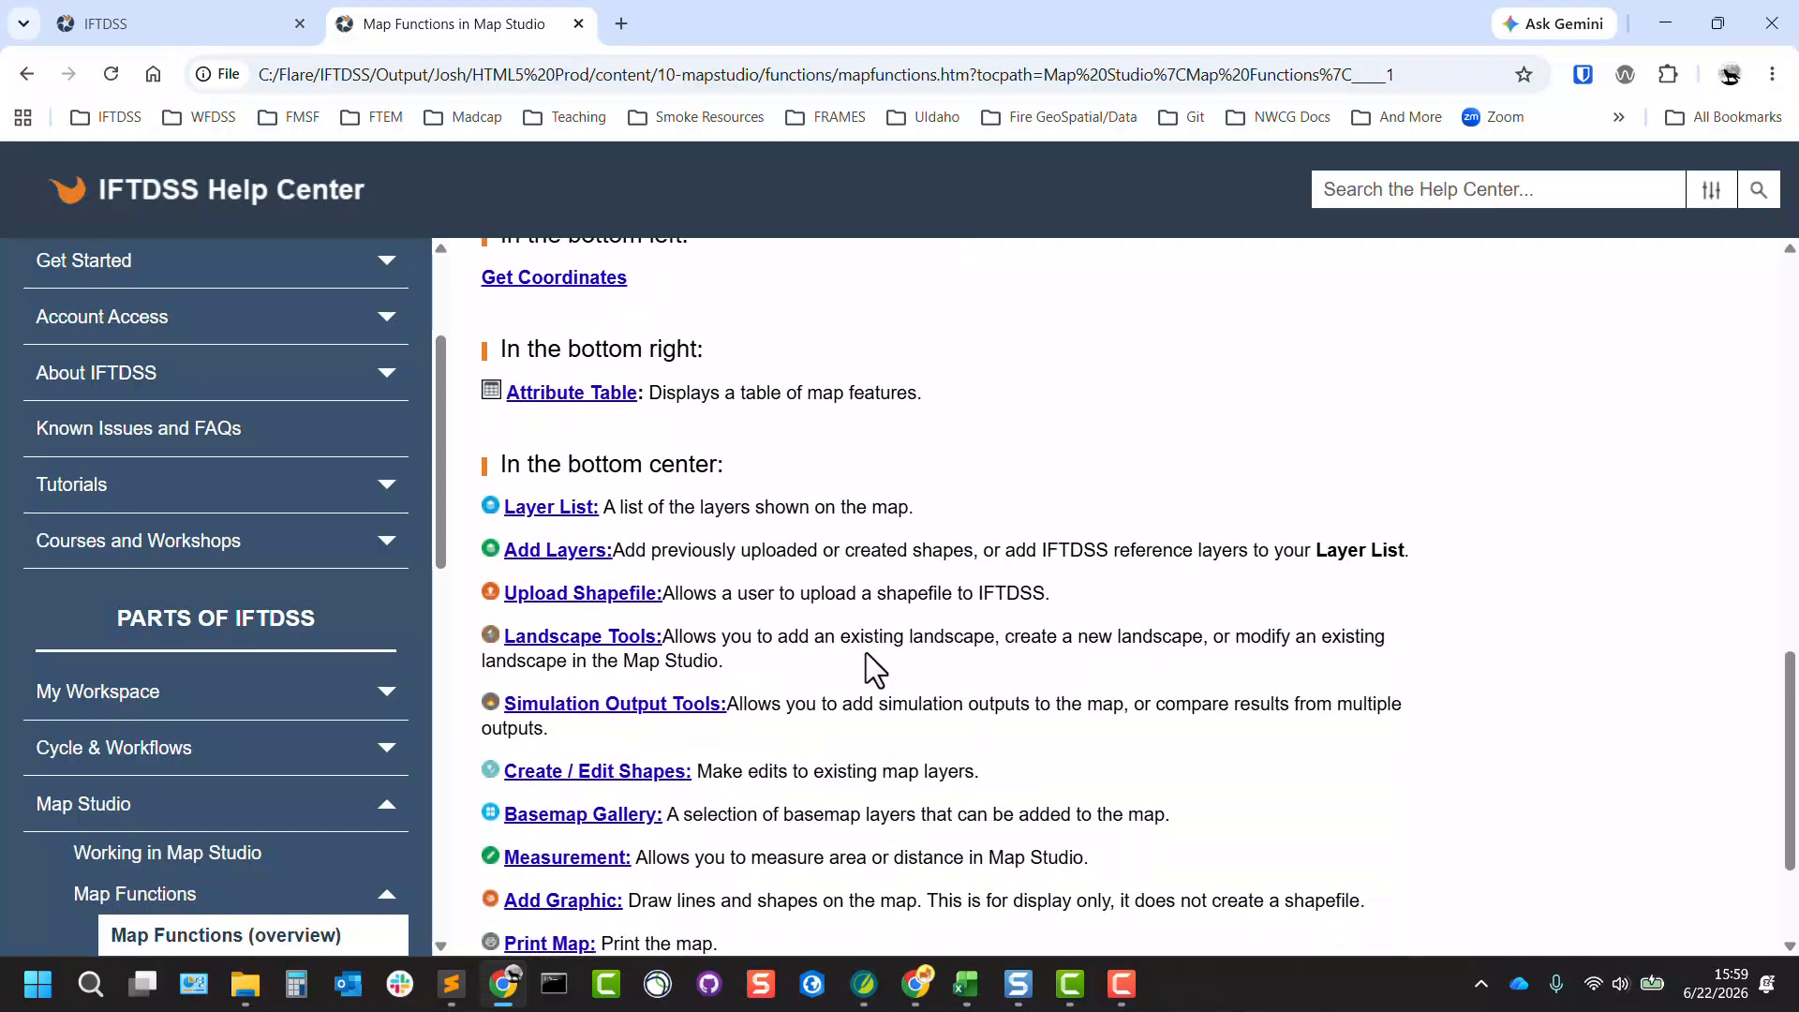